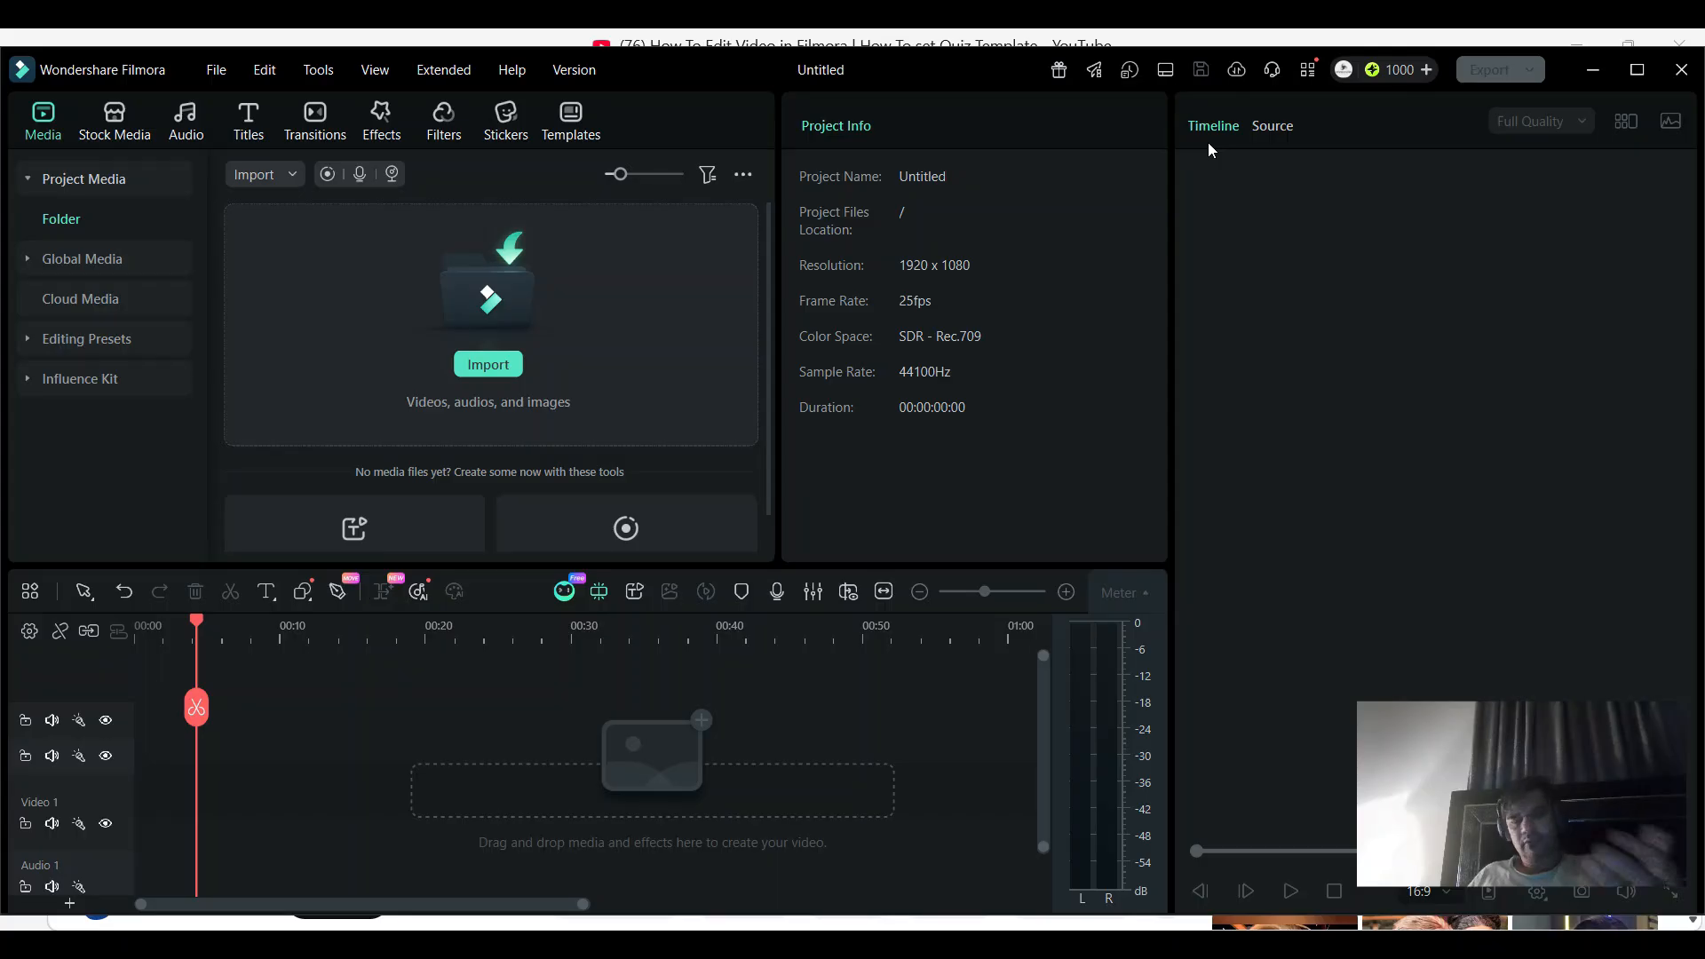
# - Switch to the browser to show the image search "who want to be a millionaire question empty screen", and return to Filmora
pyautogui.moveTo(1574, 735)
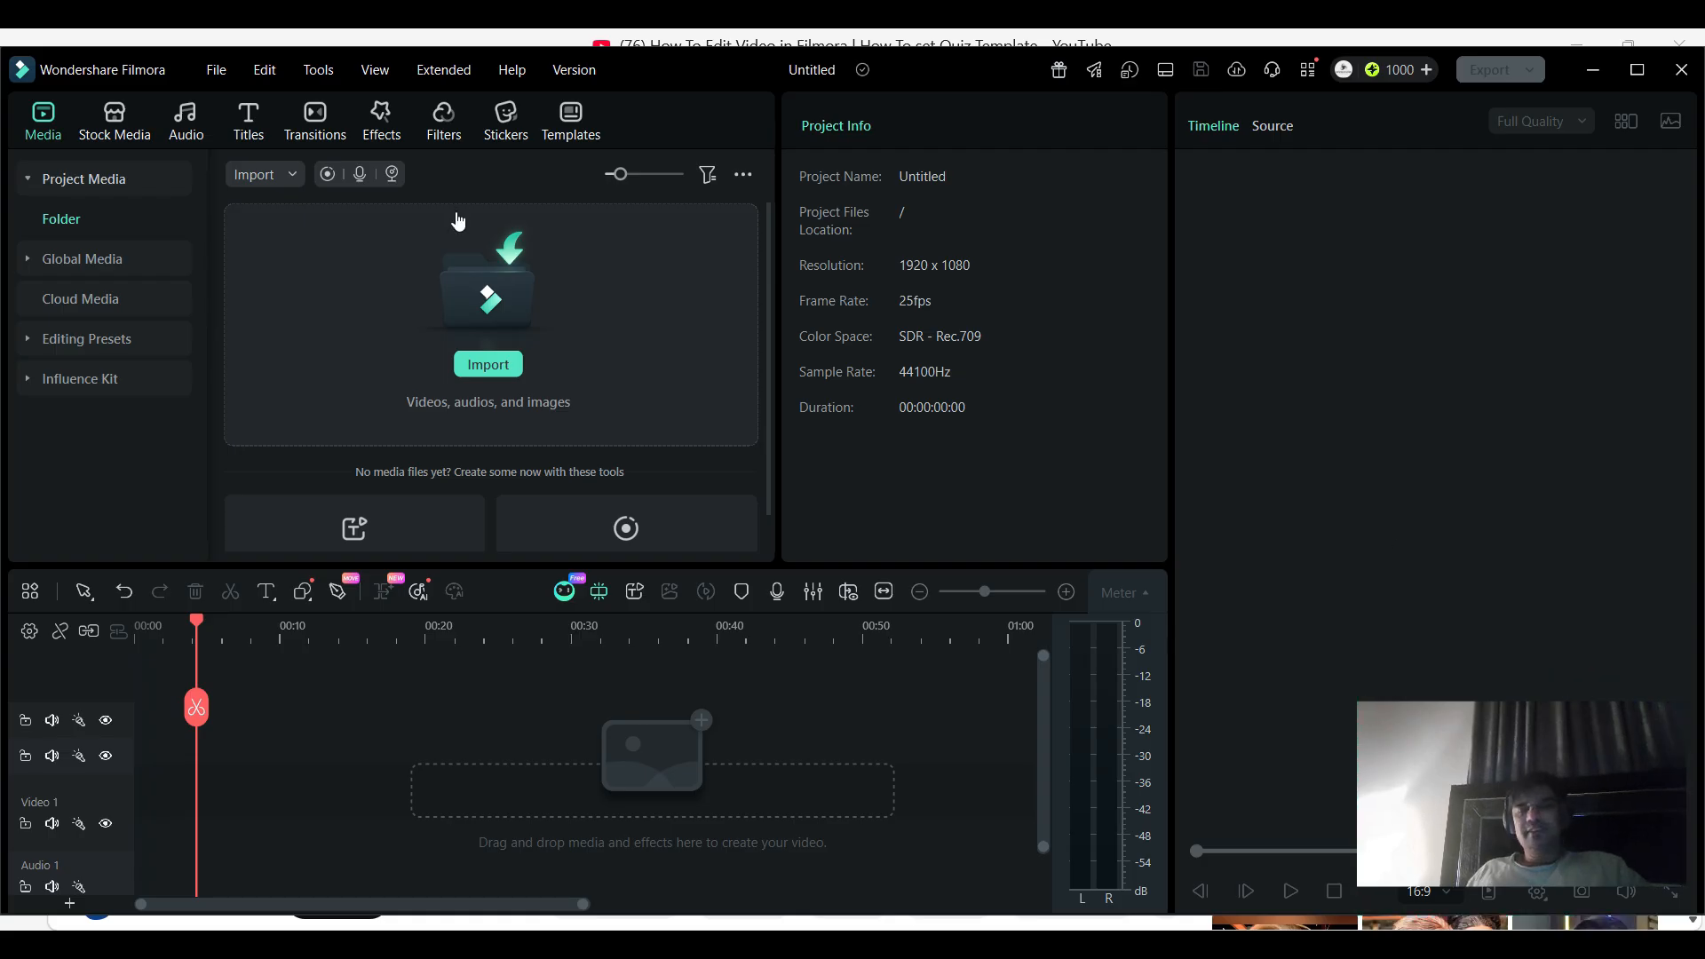
pyautogui.hotkey('alt', 'Tab')
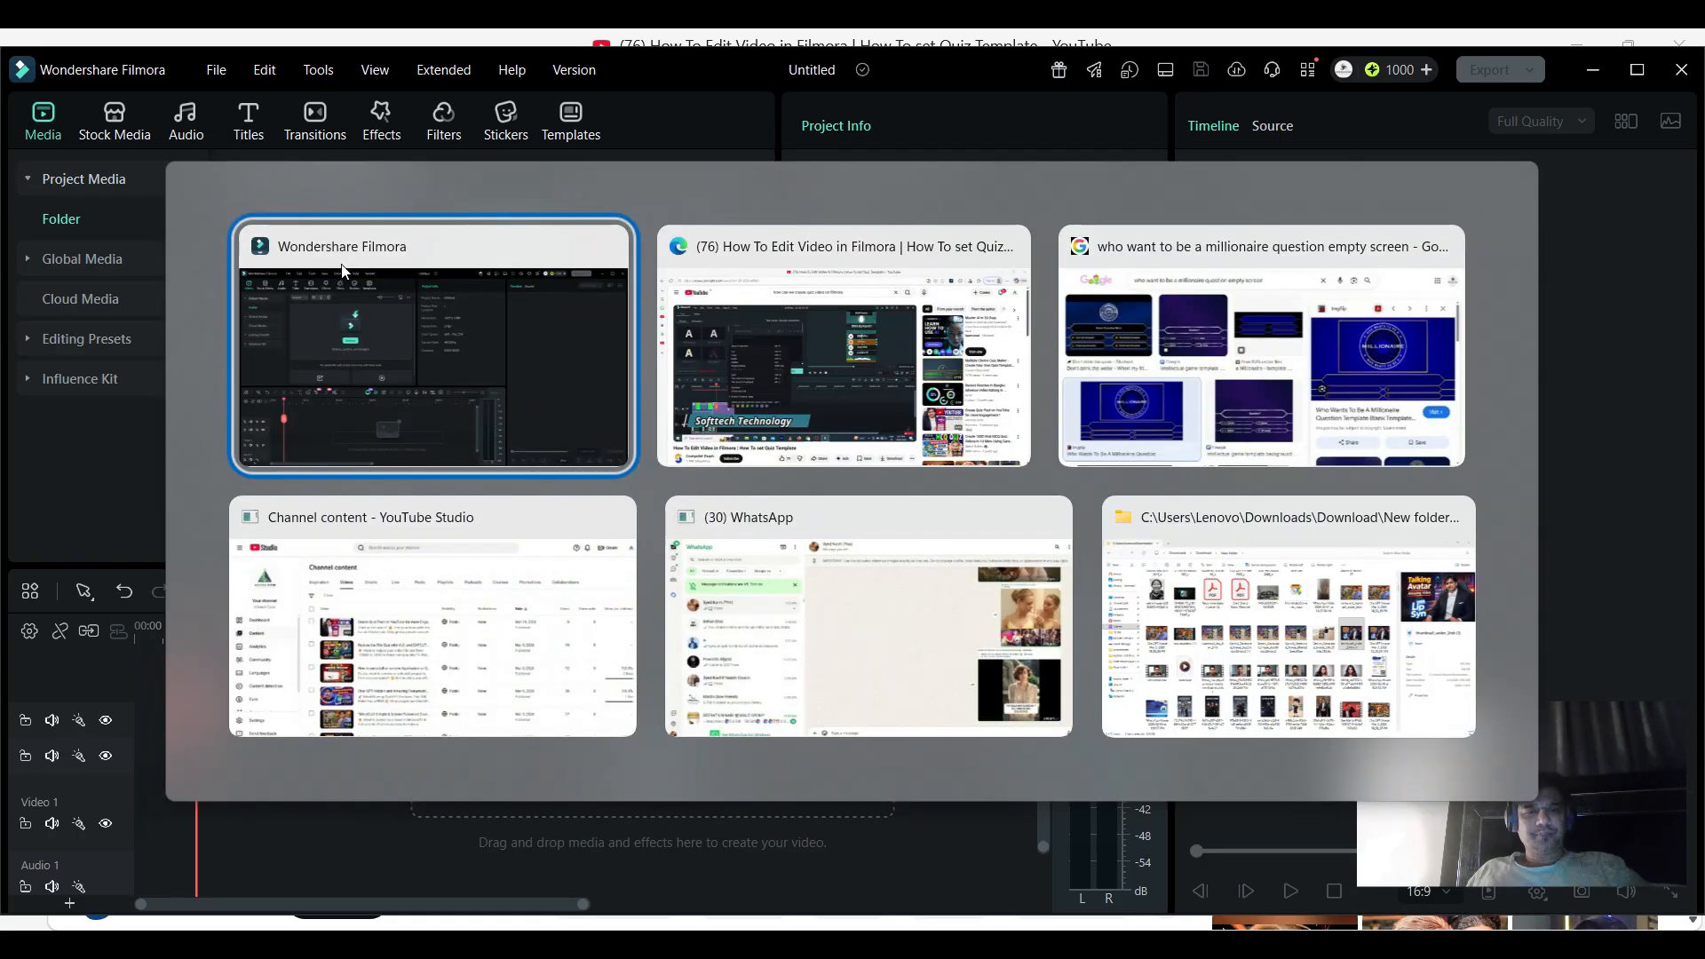
pyautogui.hotkey('alt', 'Tab')
pyautogui.hotkey('alt', 'Tab')
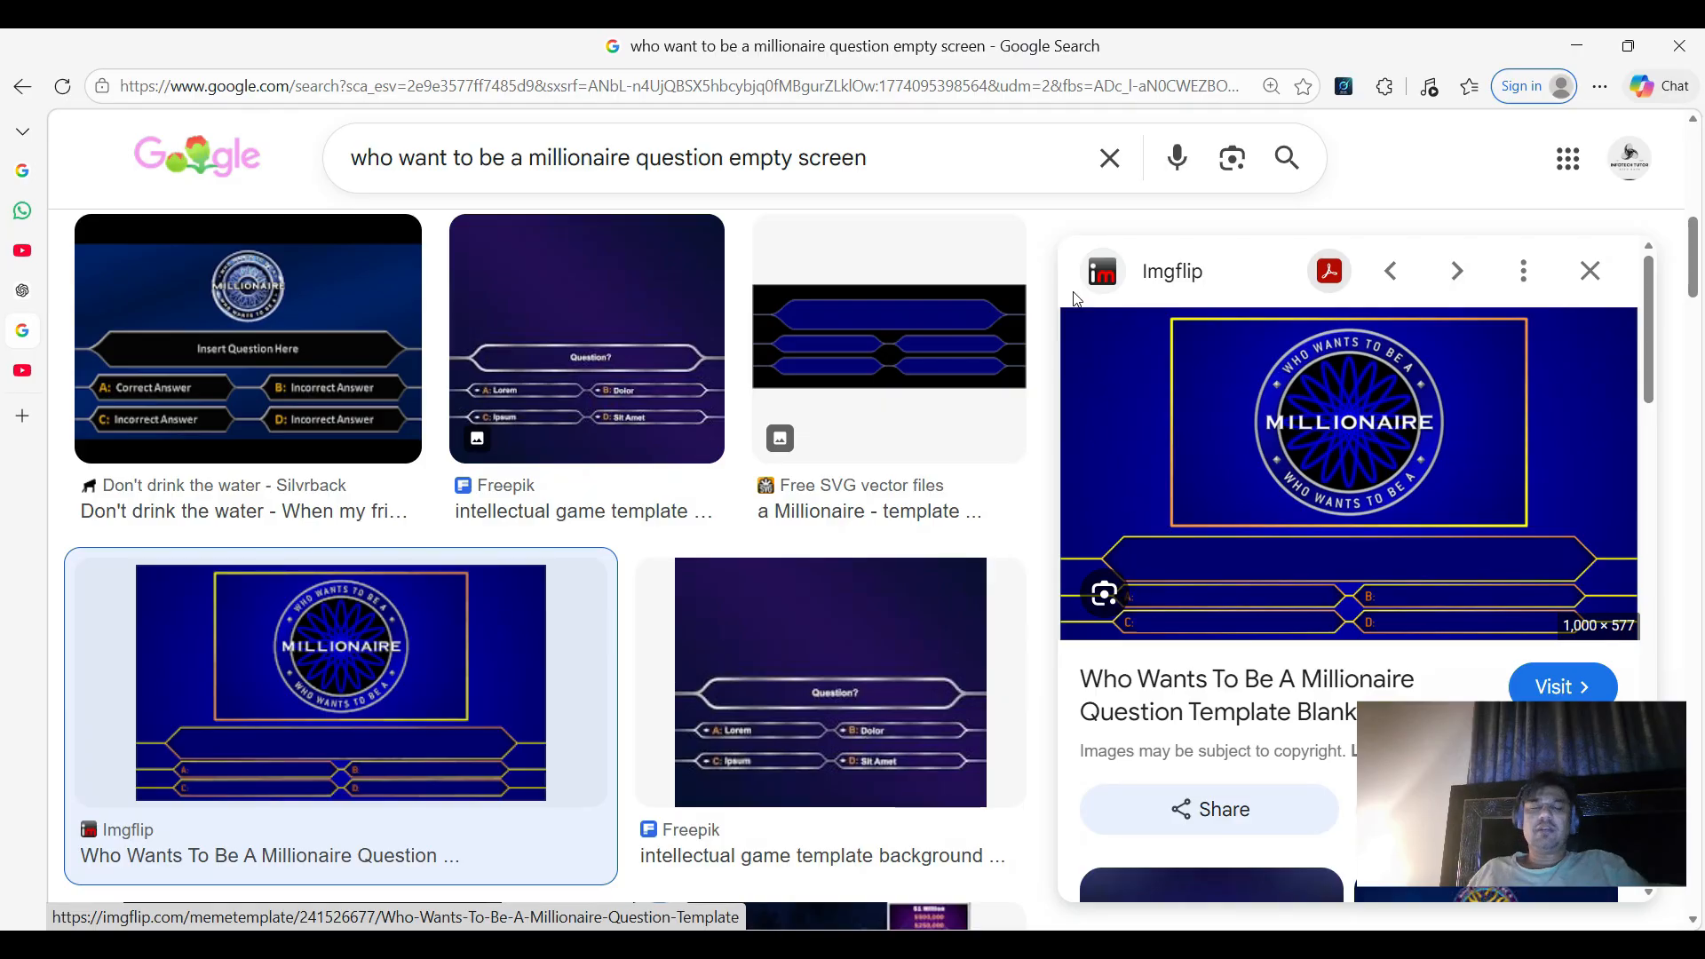
pyautogui.tripleClick(933, 158)
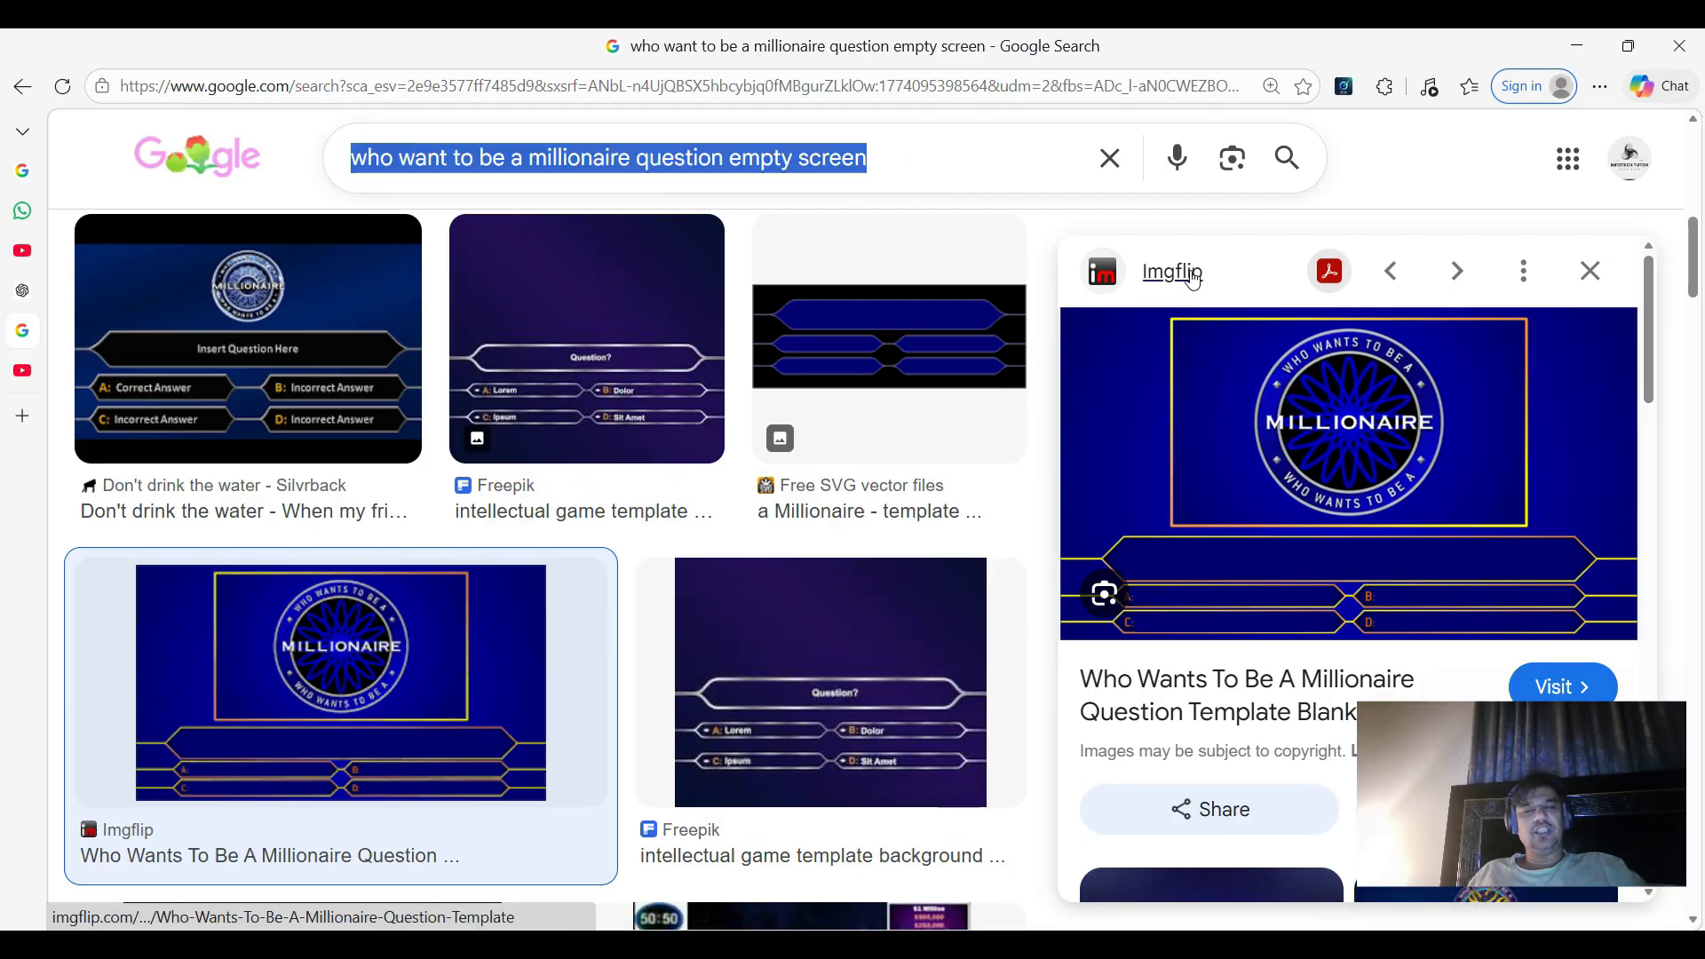
pyautogui.hotkey('alt', 'Tab')
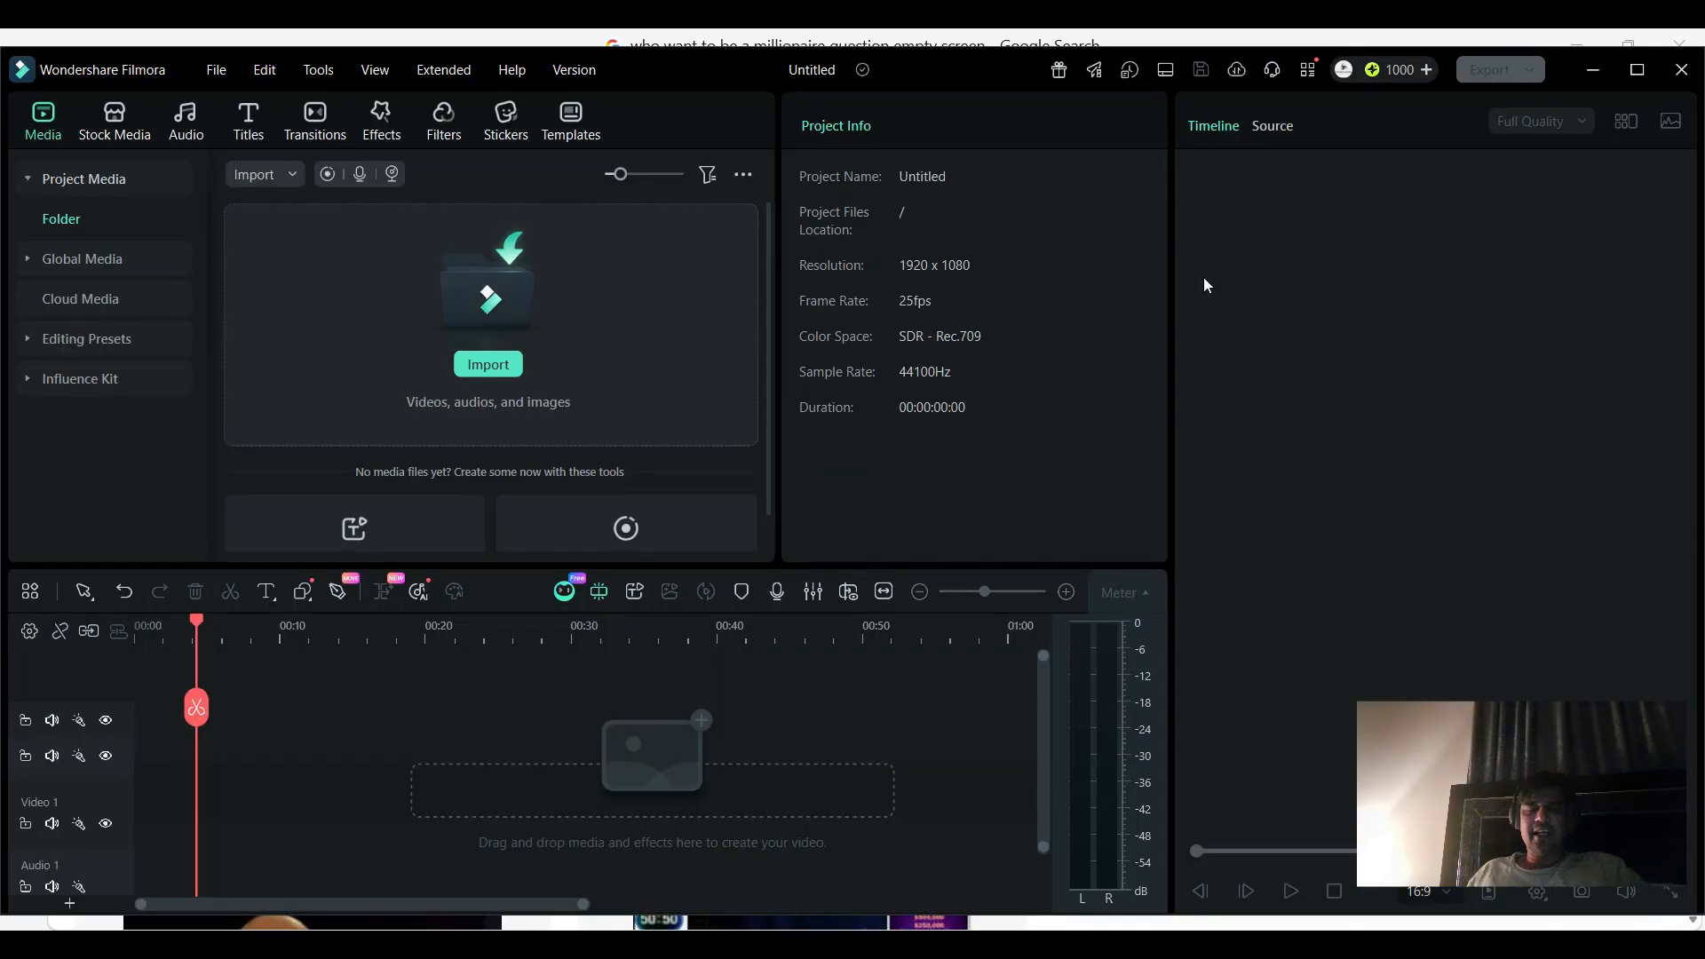
# - Import the 3zsr6d image and lay it on the Video 1 track from the start to about 43 seconds
pyautogui.click(487, 364)
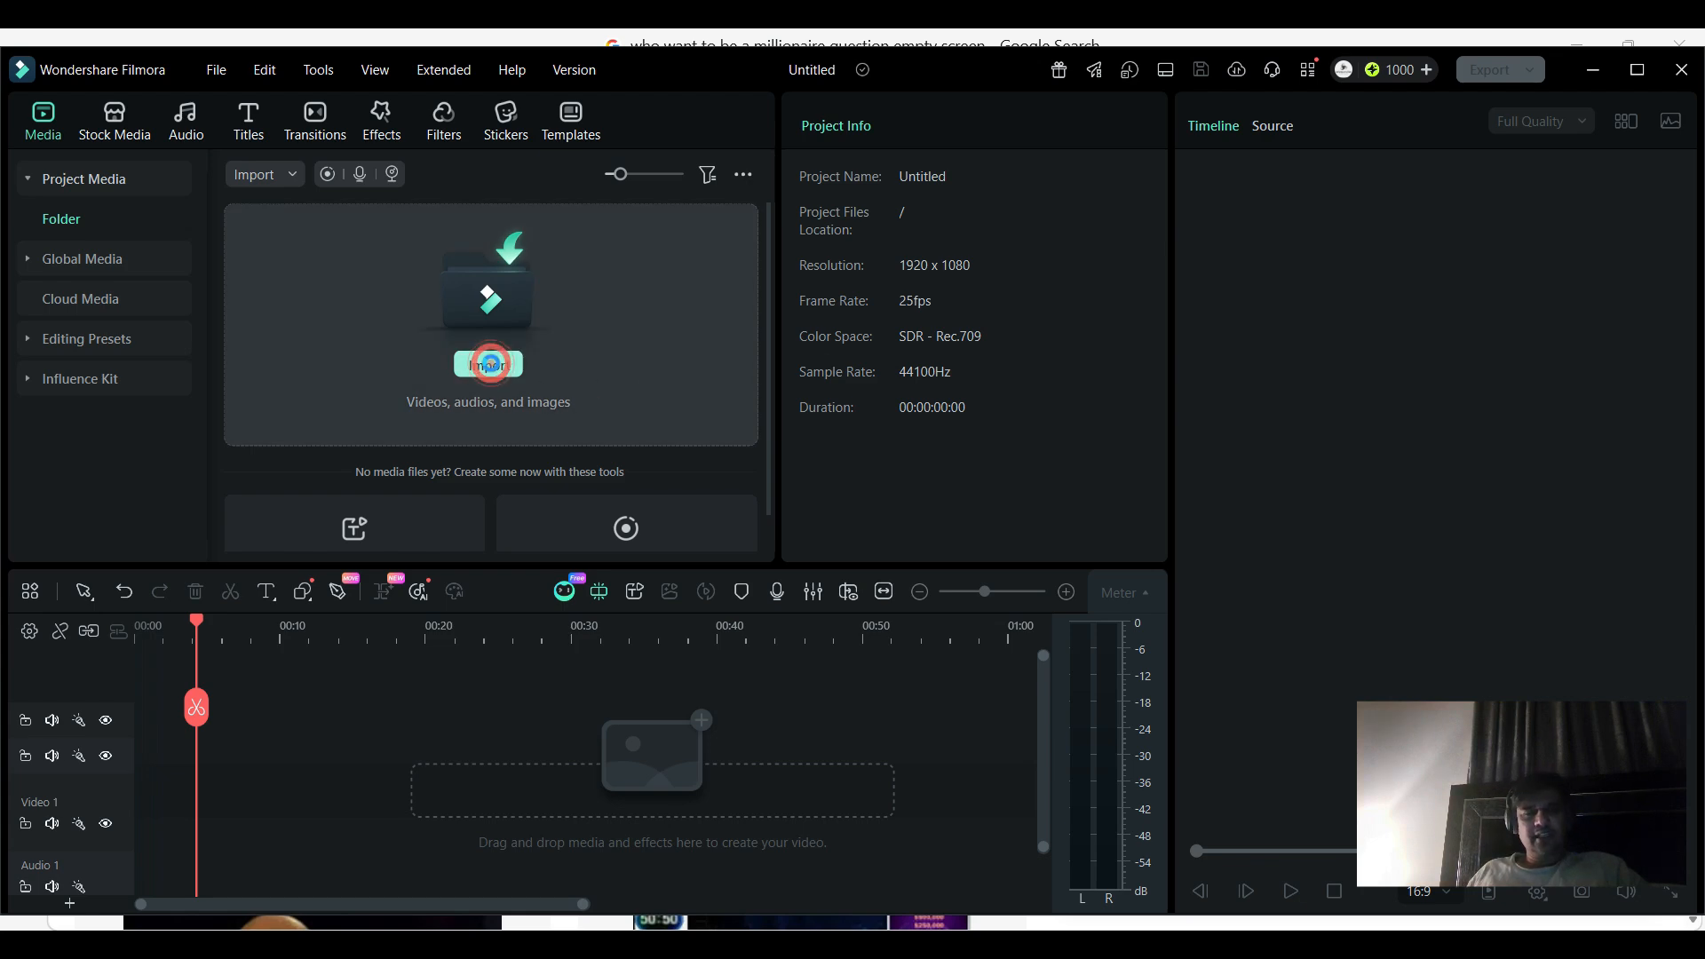
pyautogui.doubleClick(258, 267)
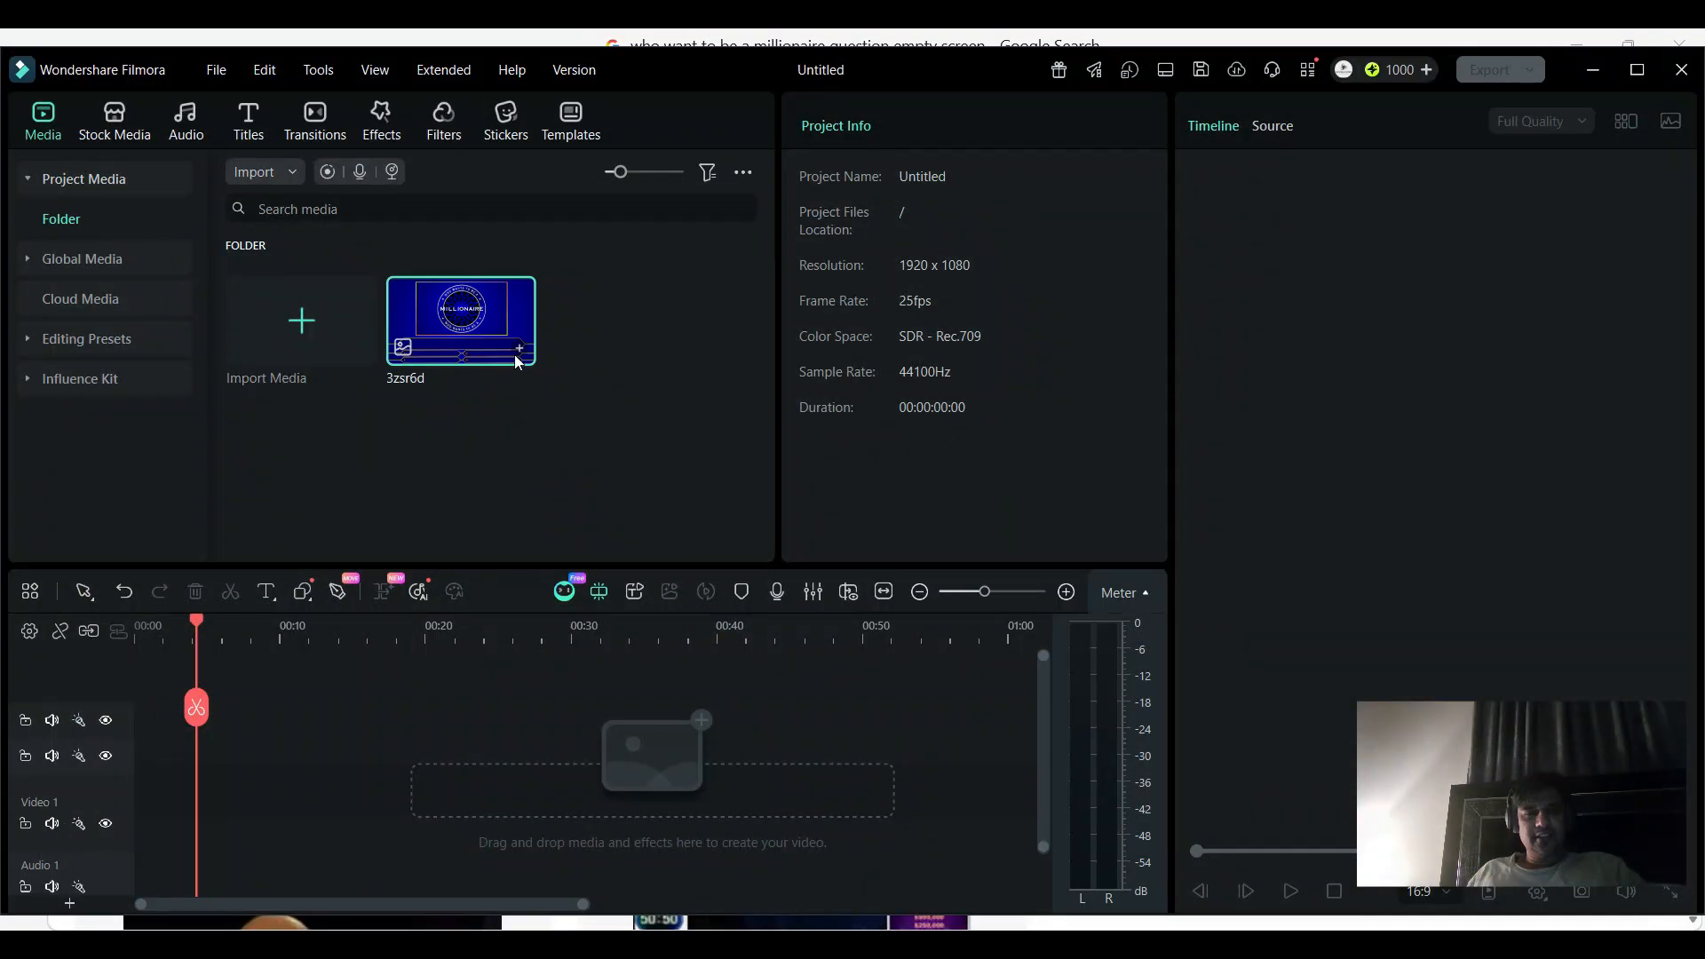
pyautogui.moveTo(464, 342); pyautogui.dragTo(111, 774)
pyautogui.moveTo(204, 810); pyautogui.dragTo(768, 814)
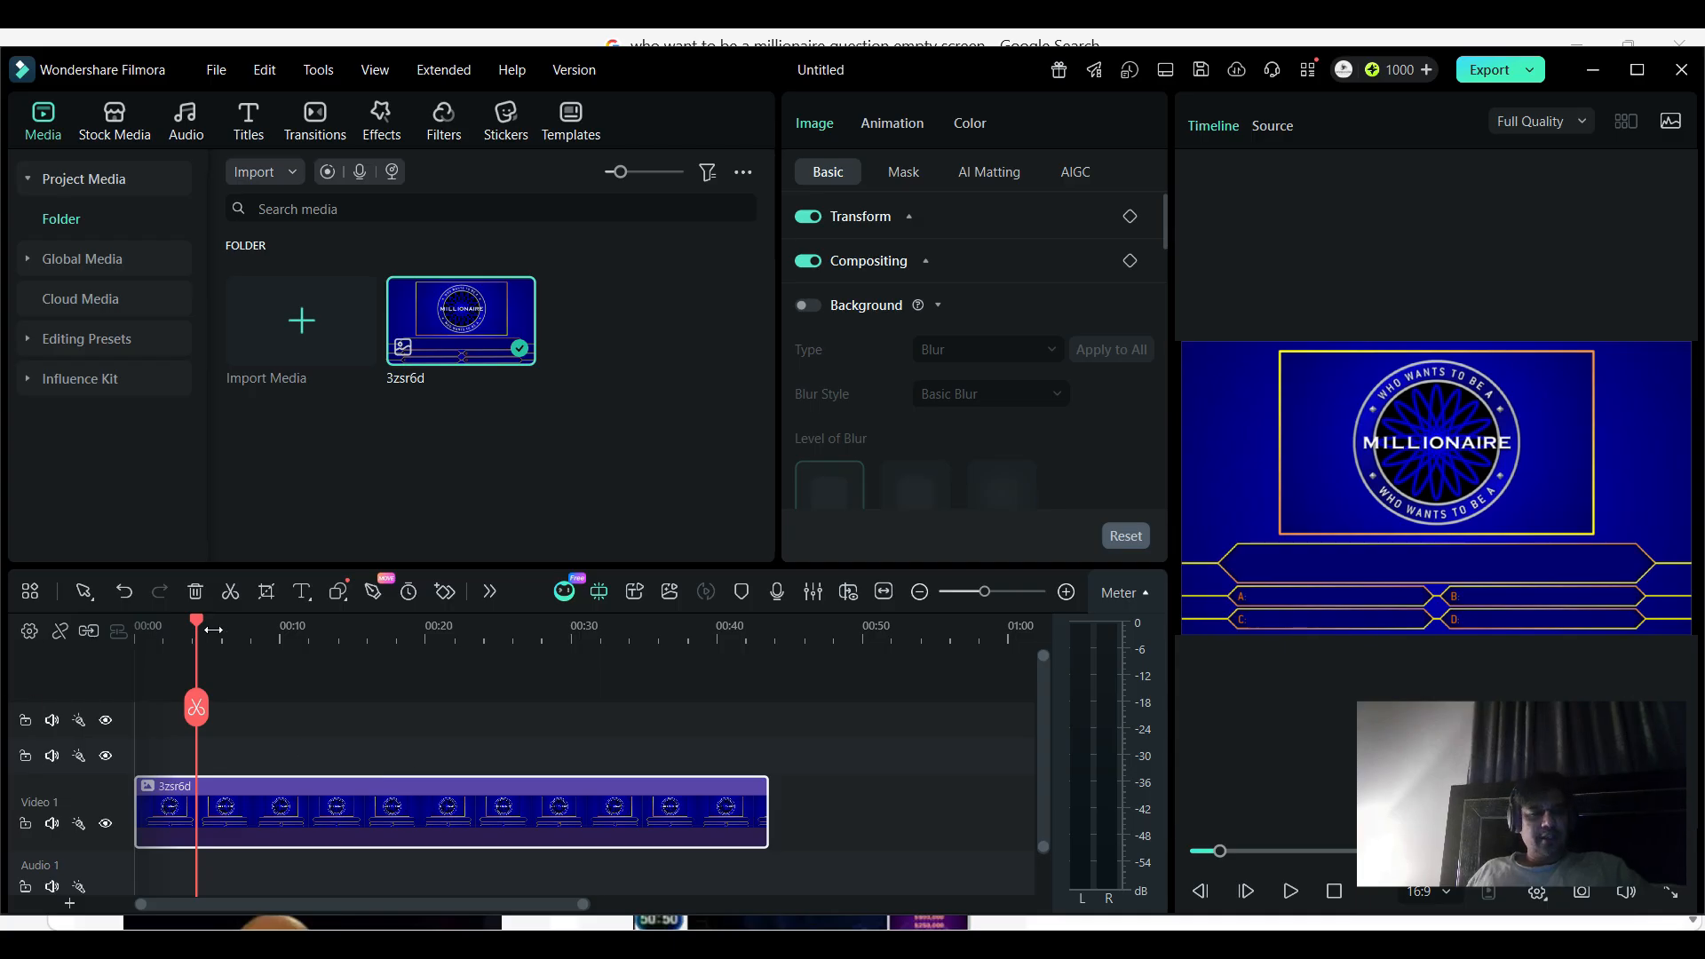
pyautogui.moveTo(189, 619); pyautogui.dragTo(61, 620)
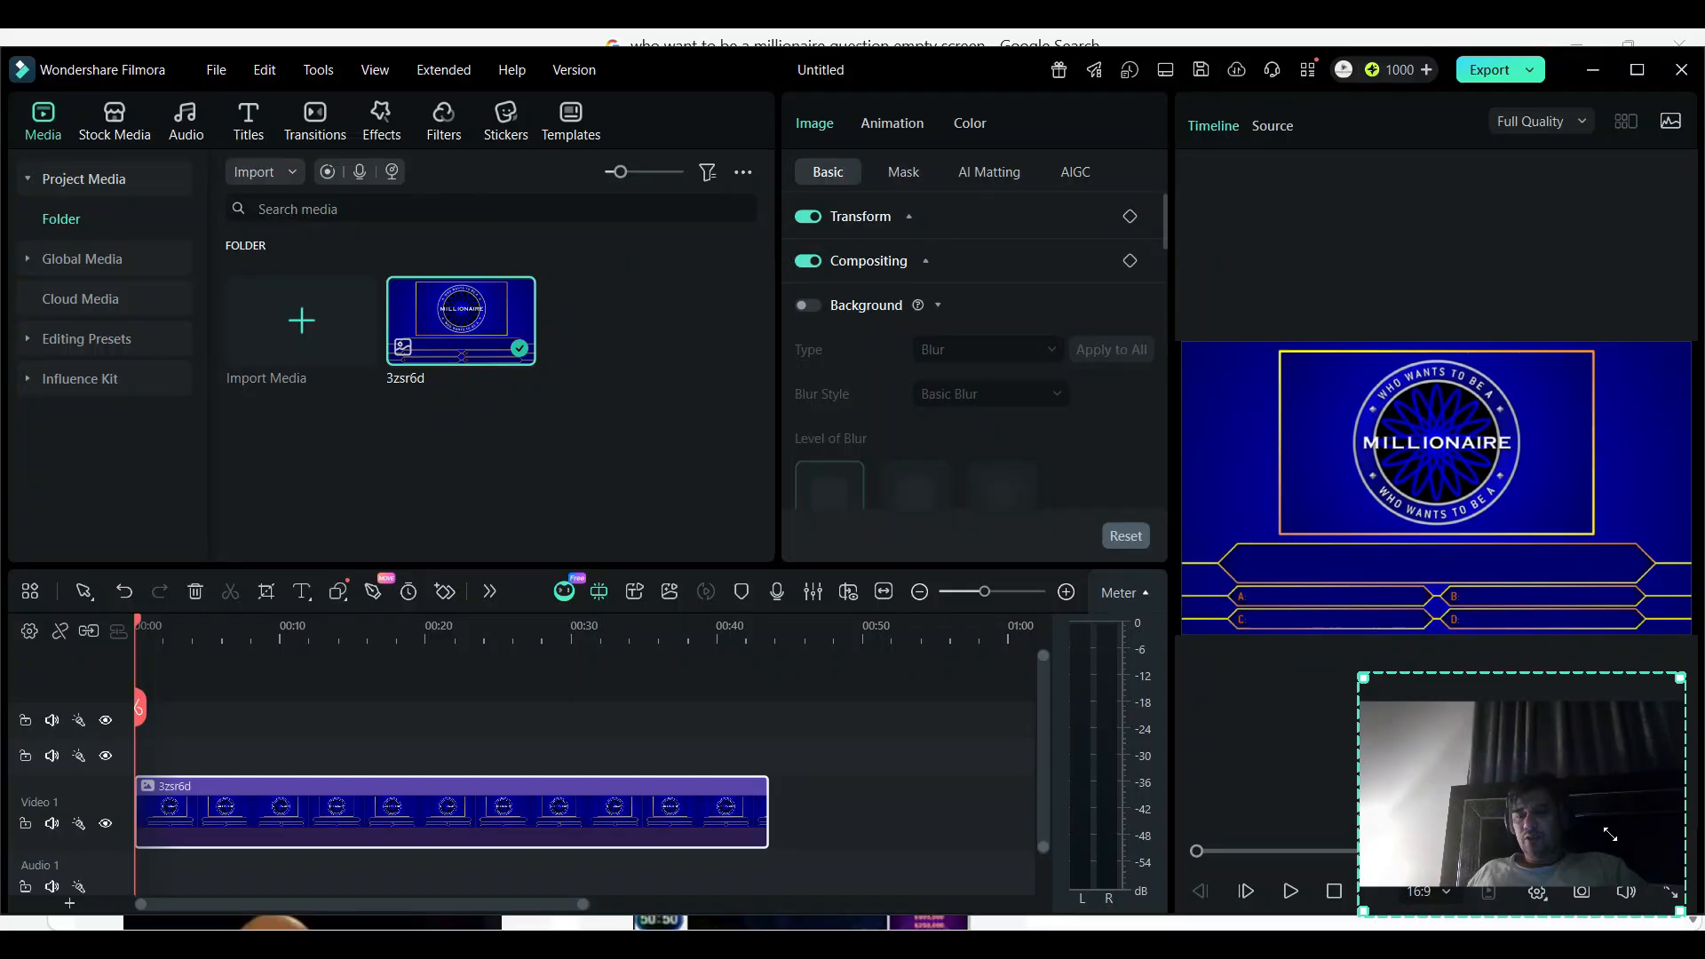
# - Preview the blank Millionaire template in full screen
pyautogui.moveTo(1598, 835); pyautogui.dragTo(1313, 866)
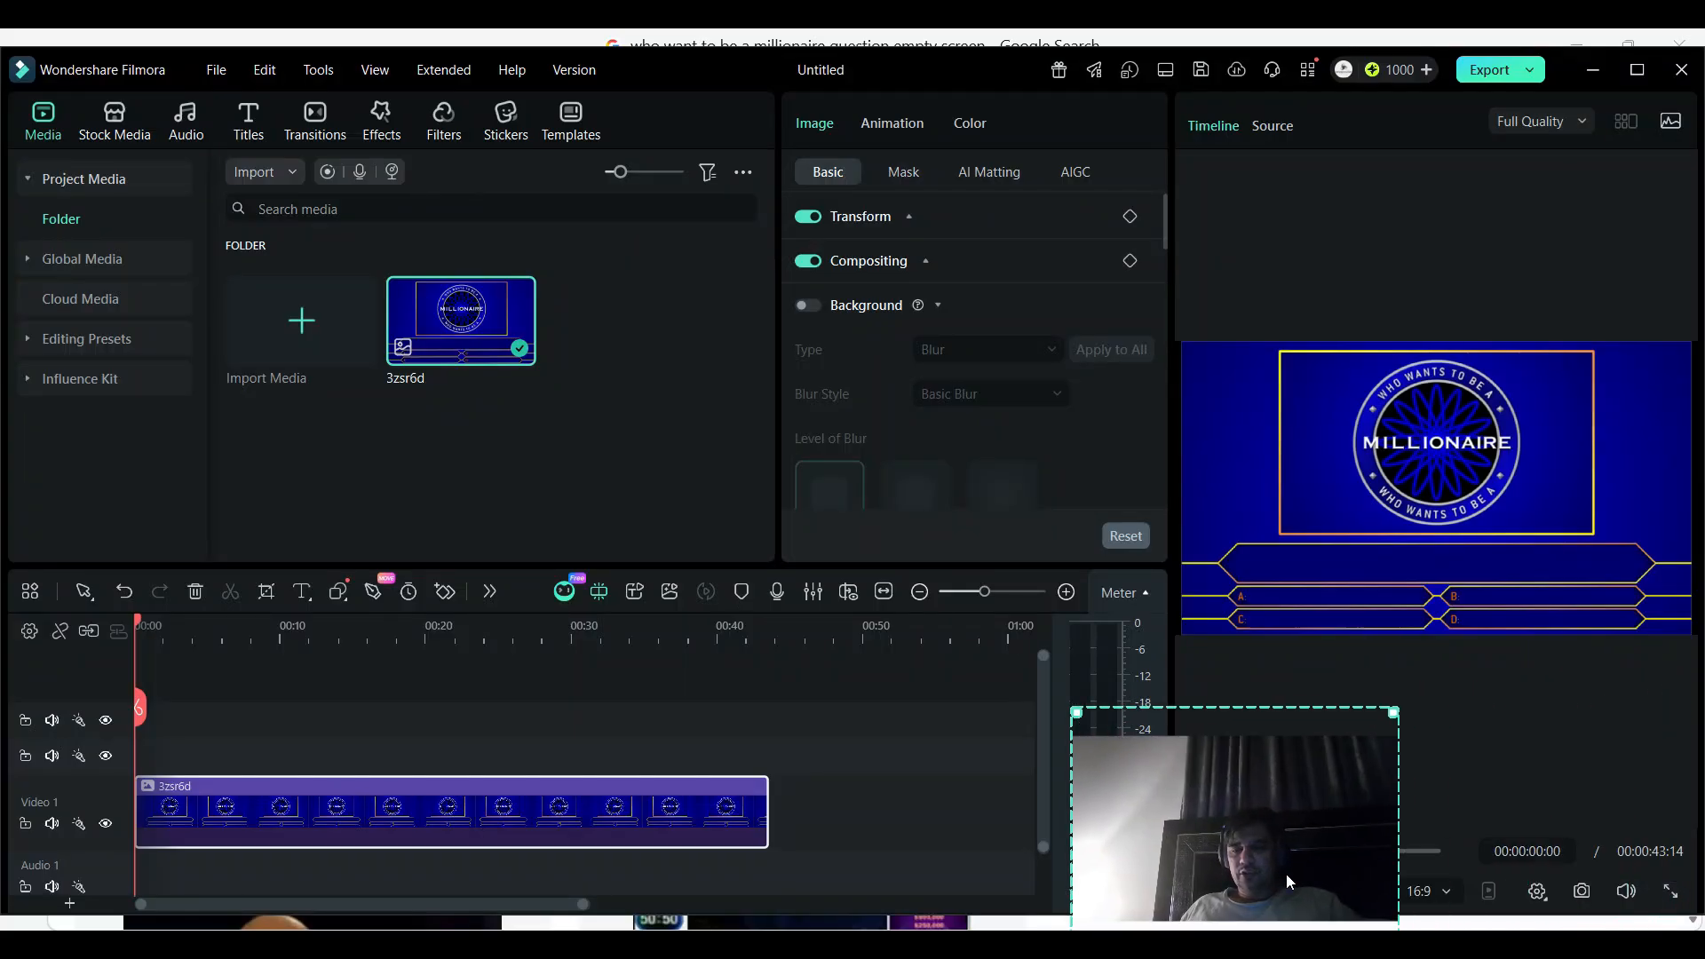
pyautogui.click(1668, 892)
pyautogui.moveTo(1162, 793); pyautogui.dragTo(1468, 109)
pyautogui.moveTo(1544, 943)
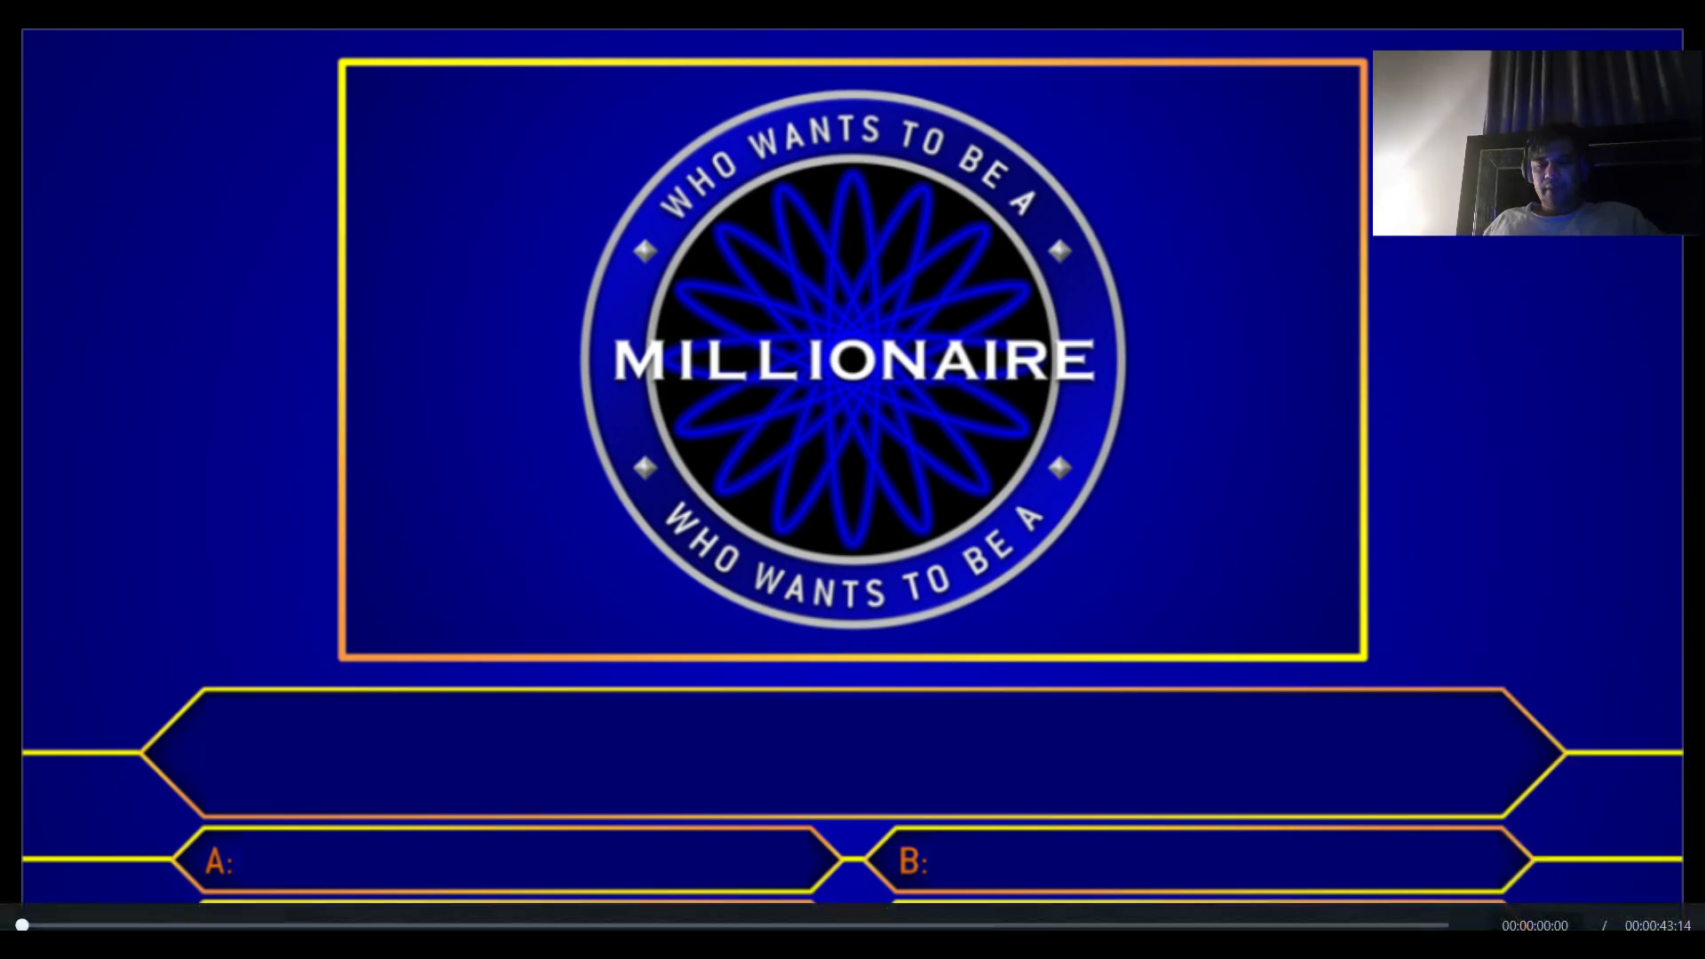
pyautogui.press('Escape')
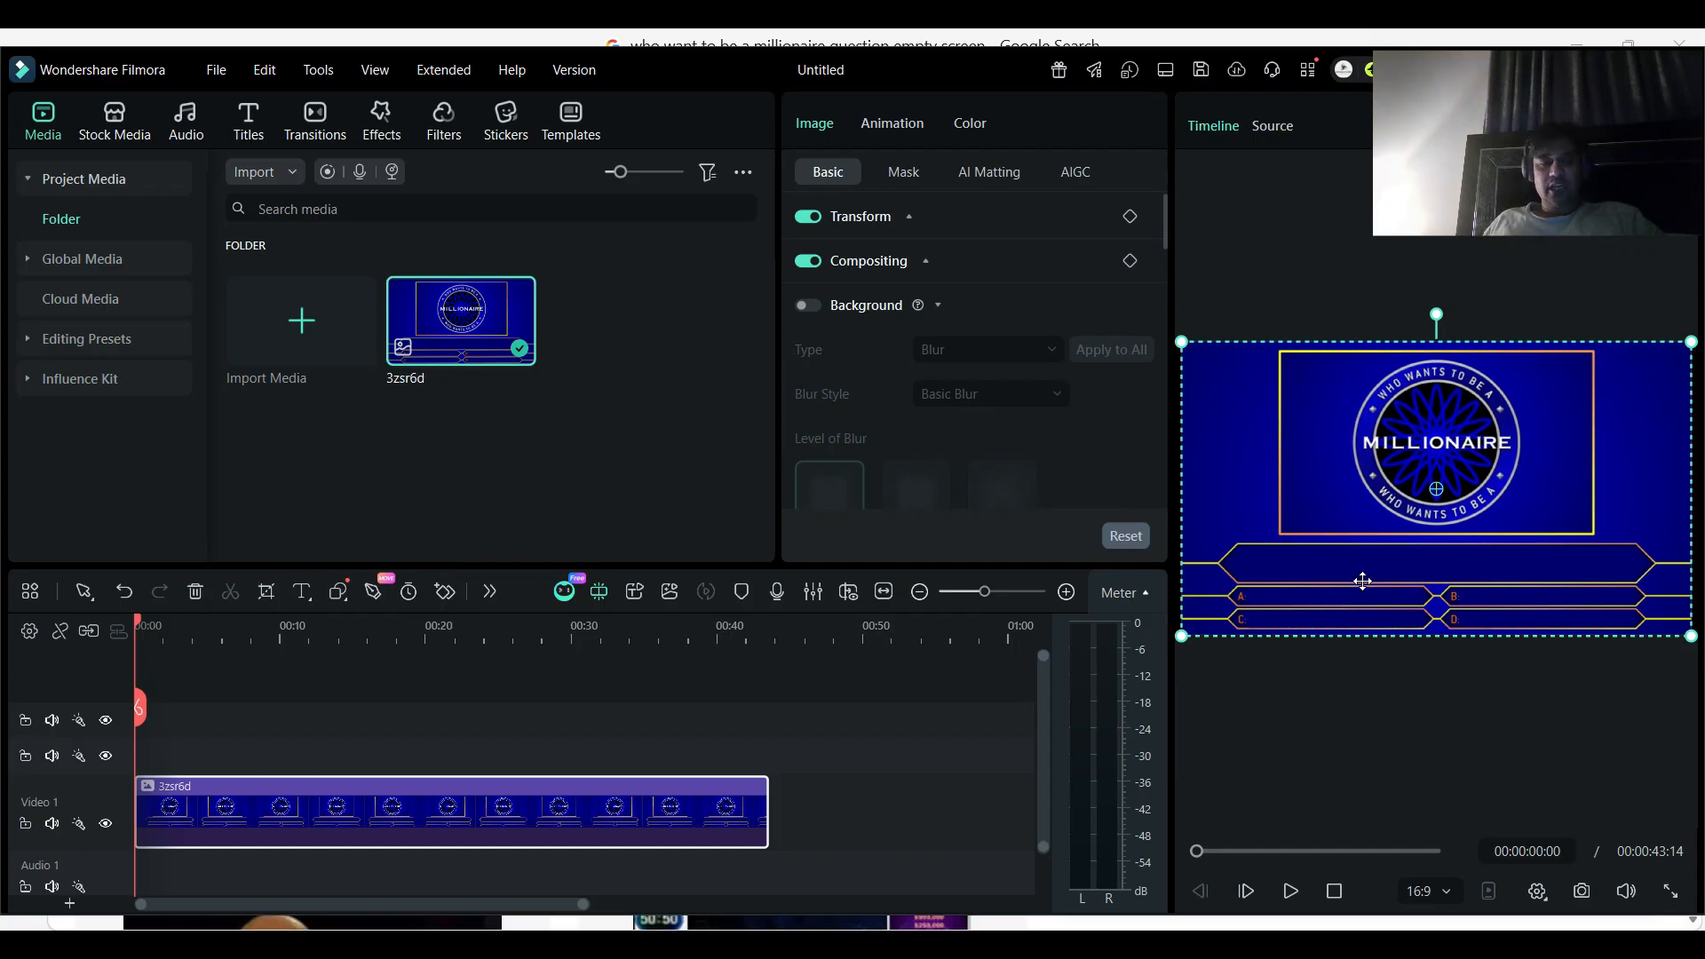
# - Add a 3D Golden Title above the template image at the timeline start, with the text "What is Python"
pyautogui.click(251, 140)
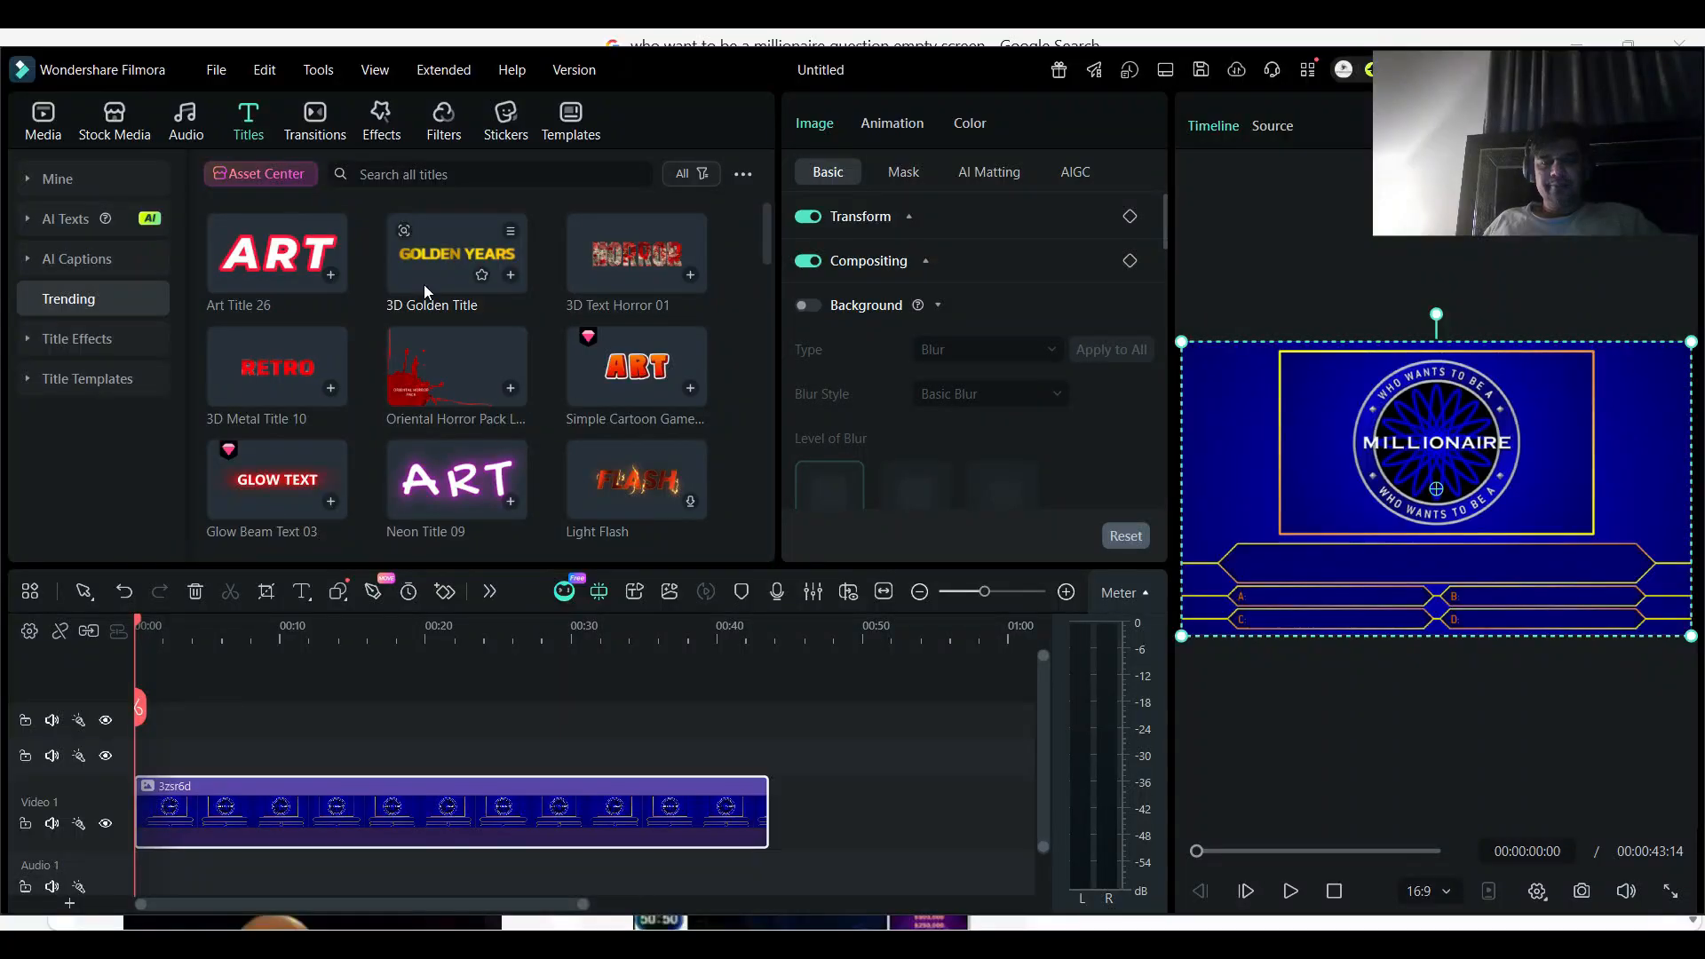
pyautogui.moveTo(435, 274); pyautogui.dragTo(311, 753)
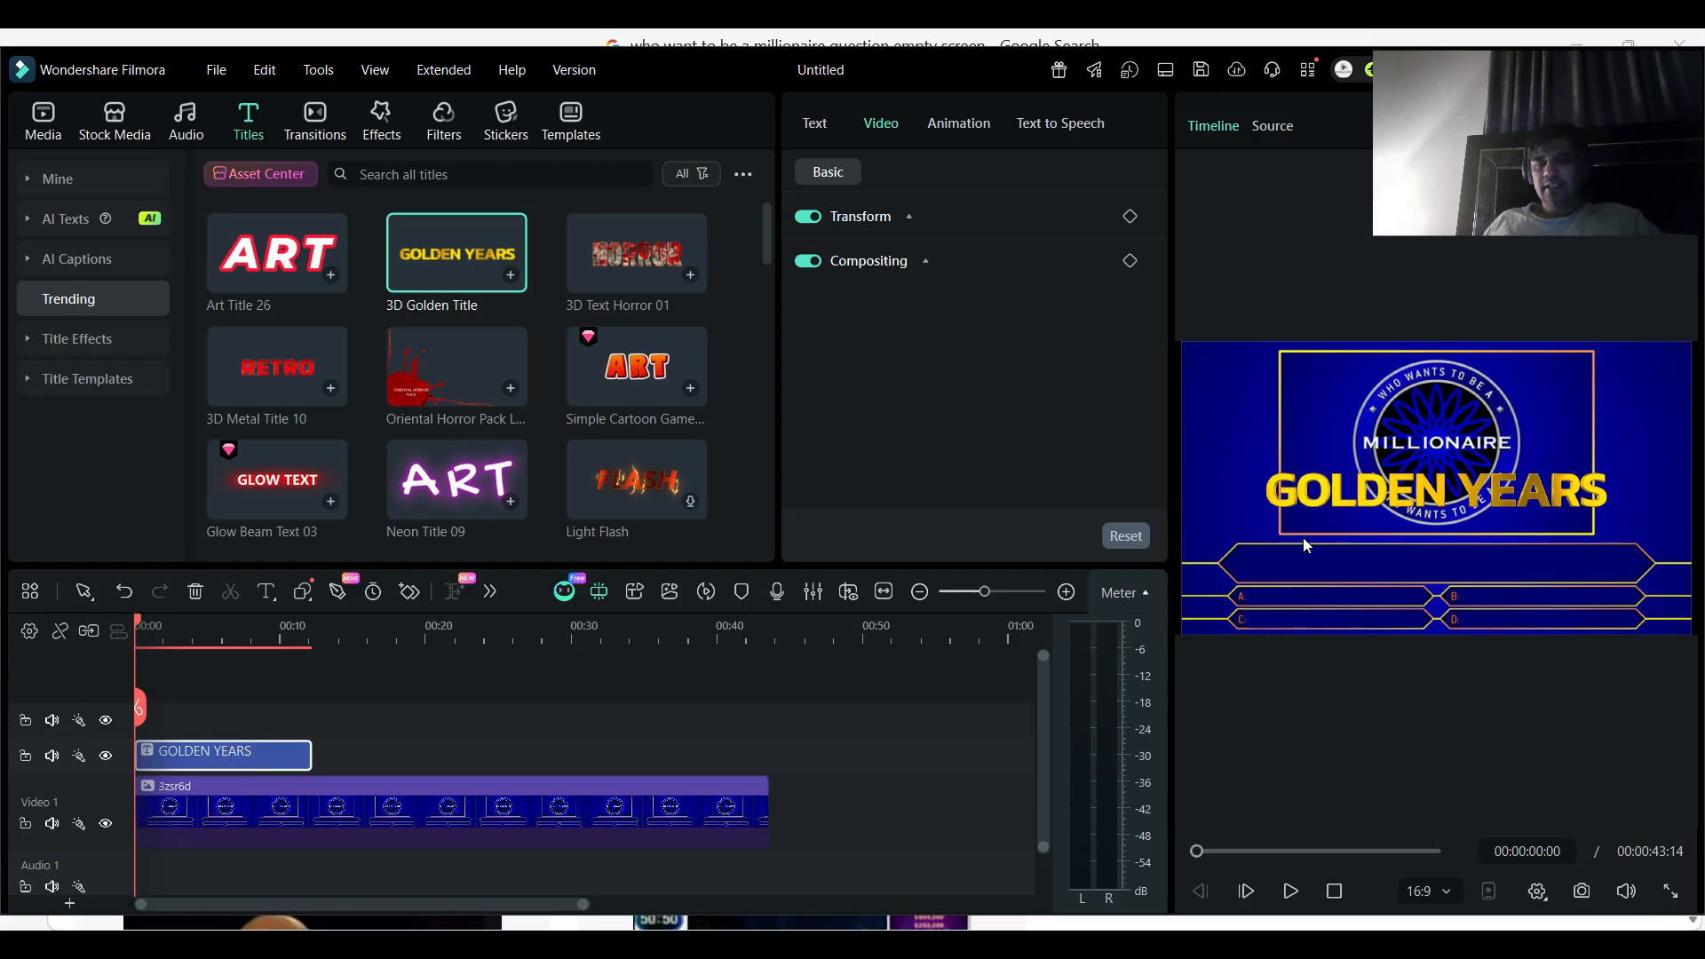
pyautogui.click(1426, 495)
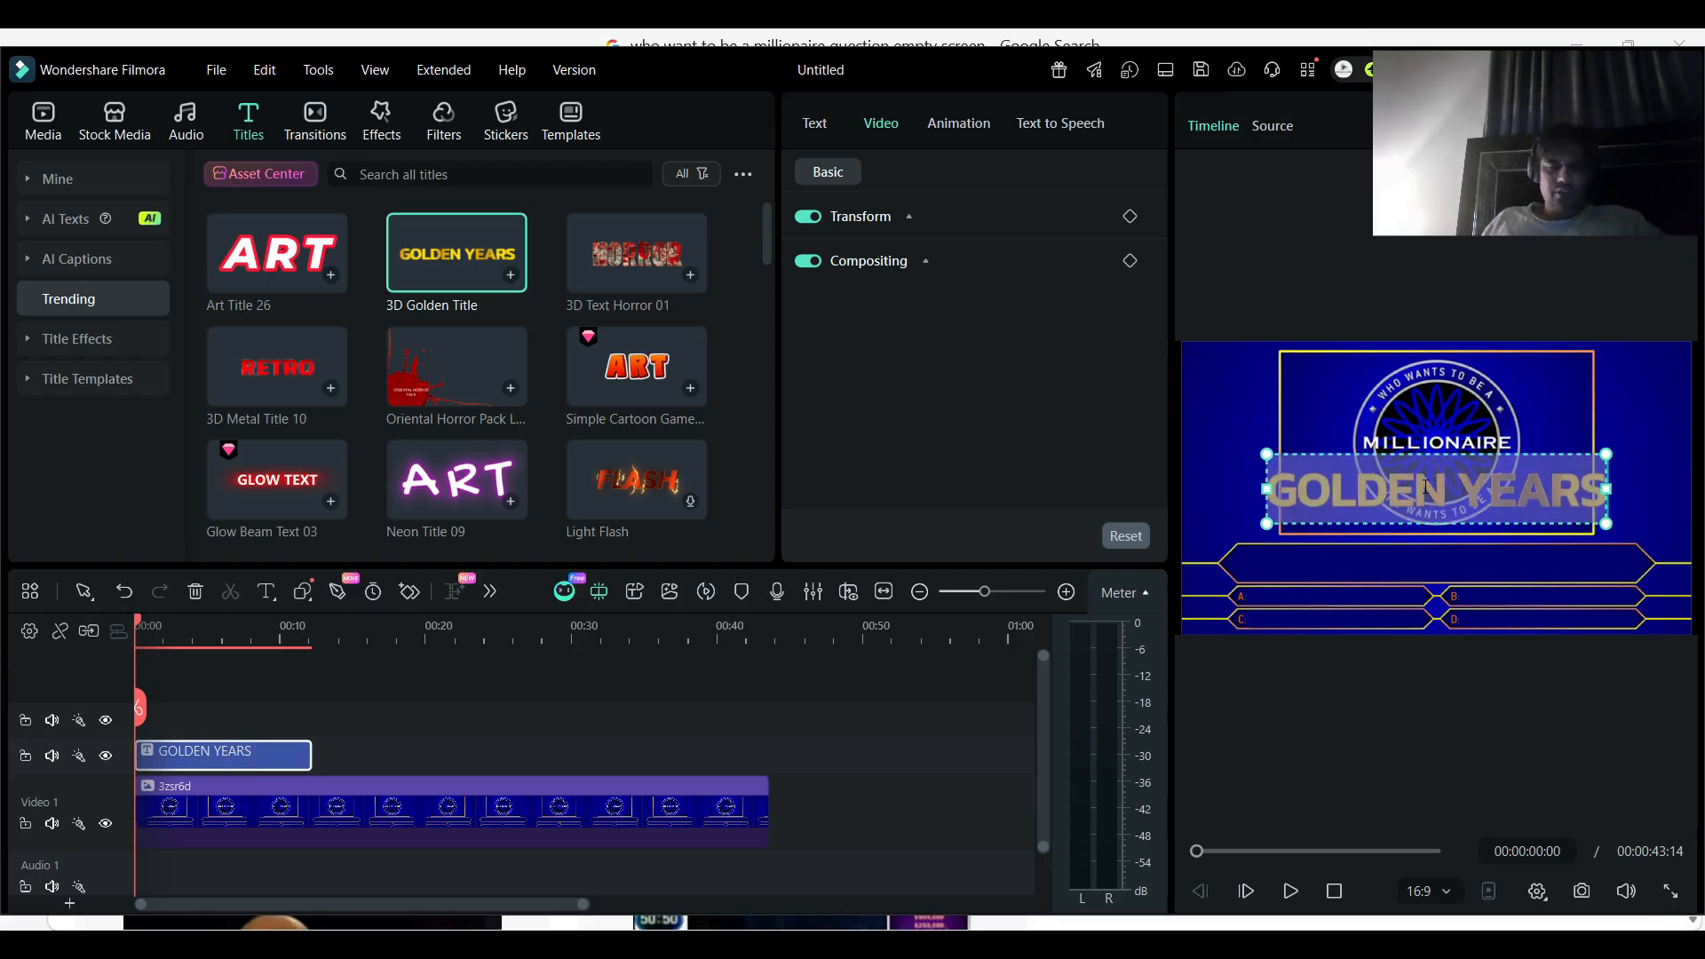
pyautogui.doubleClick(1426, 493)
pyautogui.write('What is Python')
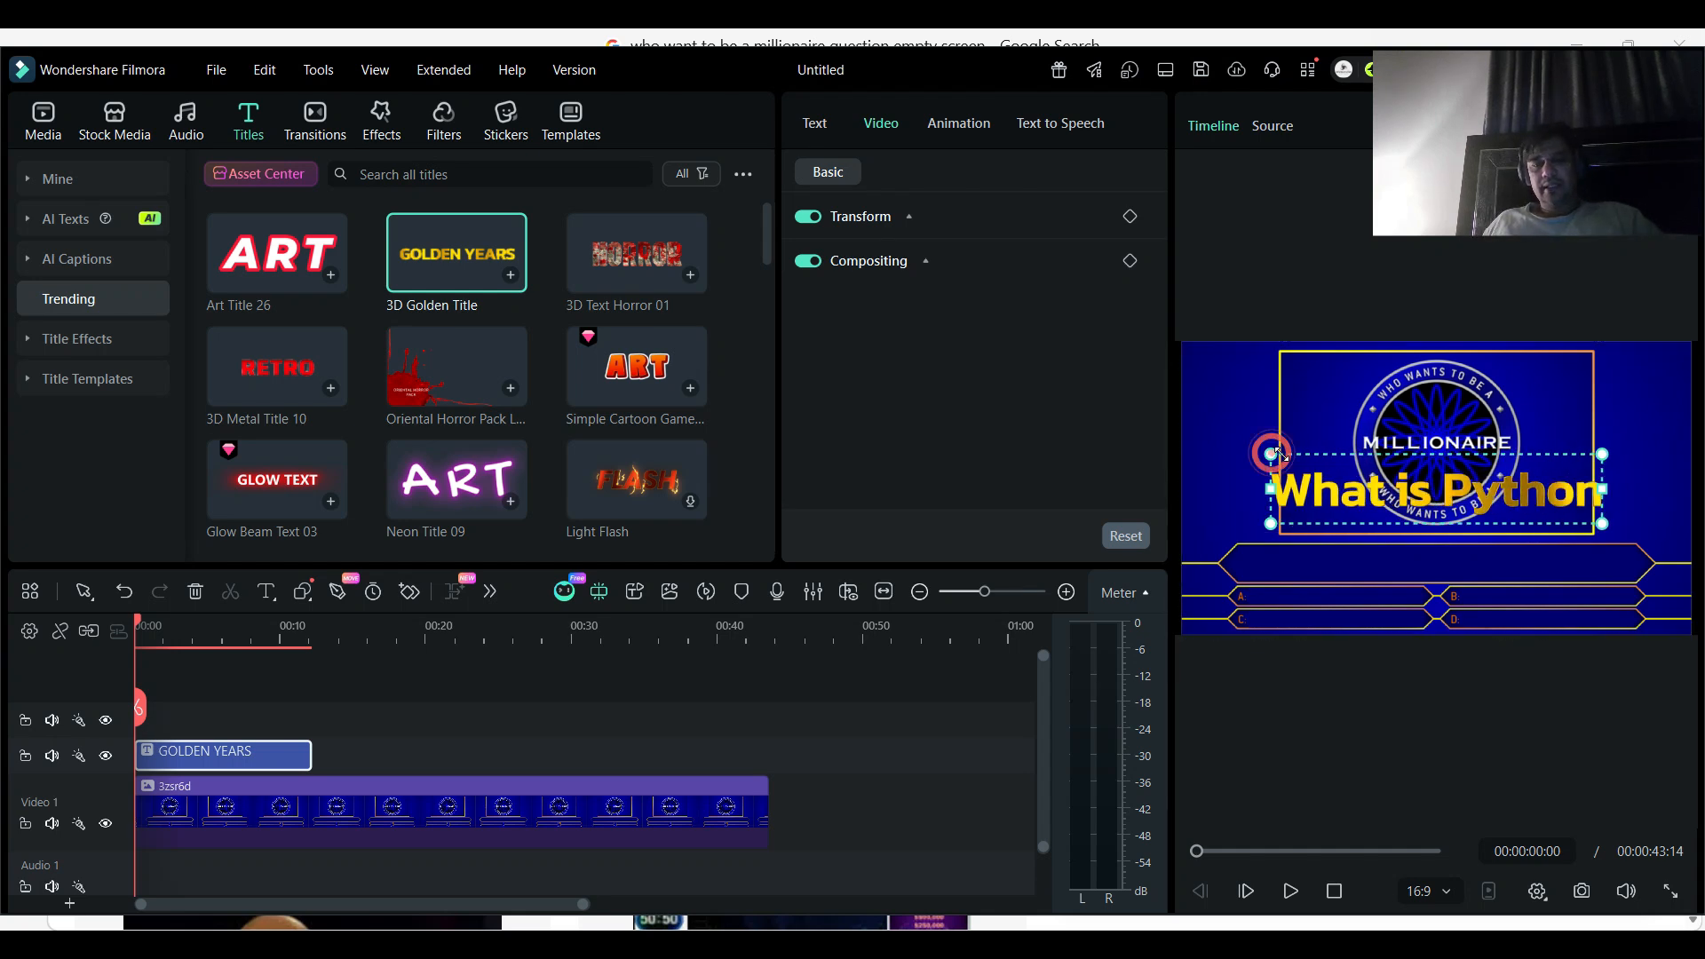
# - Shrink the "What is Python" title, centre it in the template's question bar, and check it in full screen
pyautogui.moveTo(1269, 454); pyautogui.dragTo(1381, 472)
pyautogui.moveTo(1477, 499); pyautogui.dragTo(1435, 561)
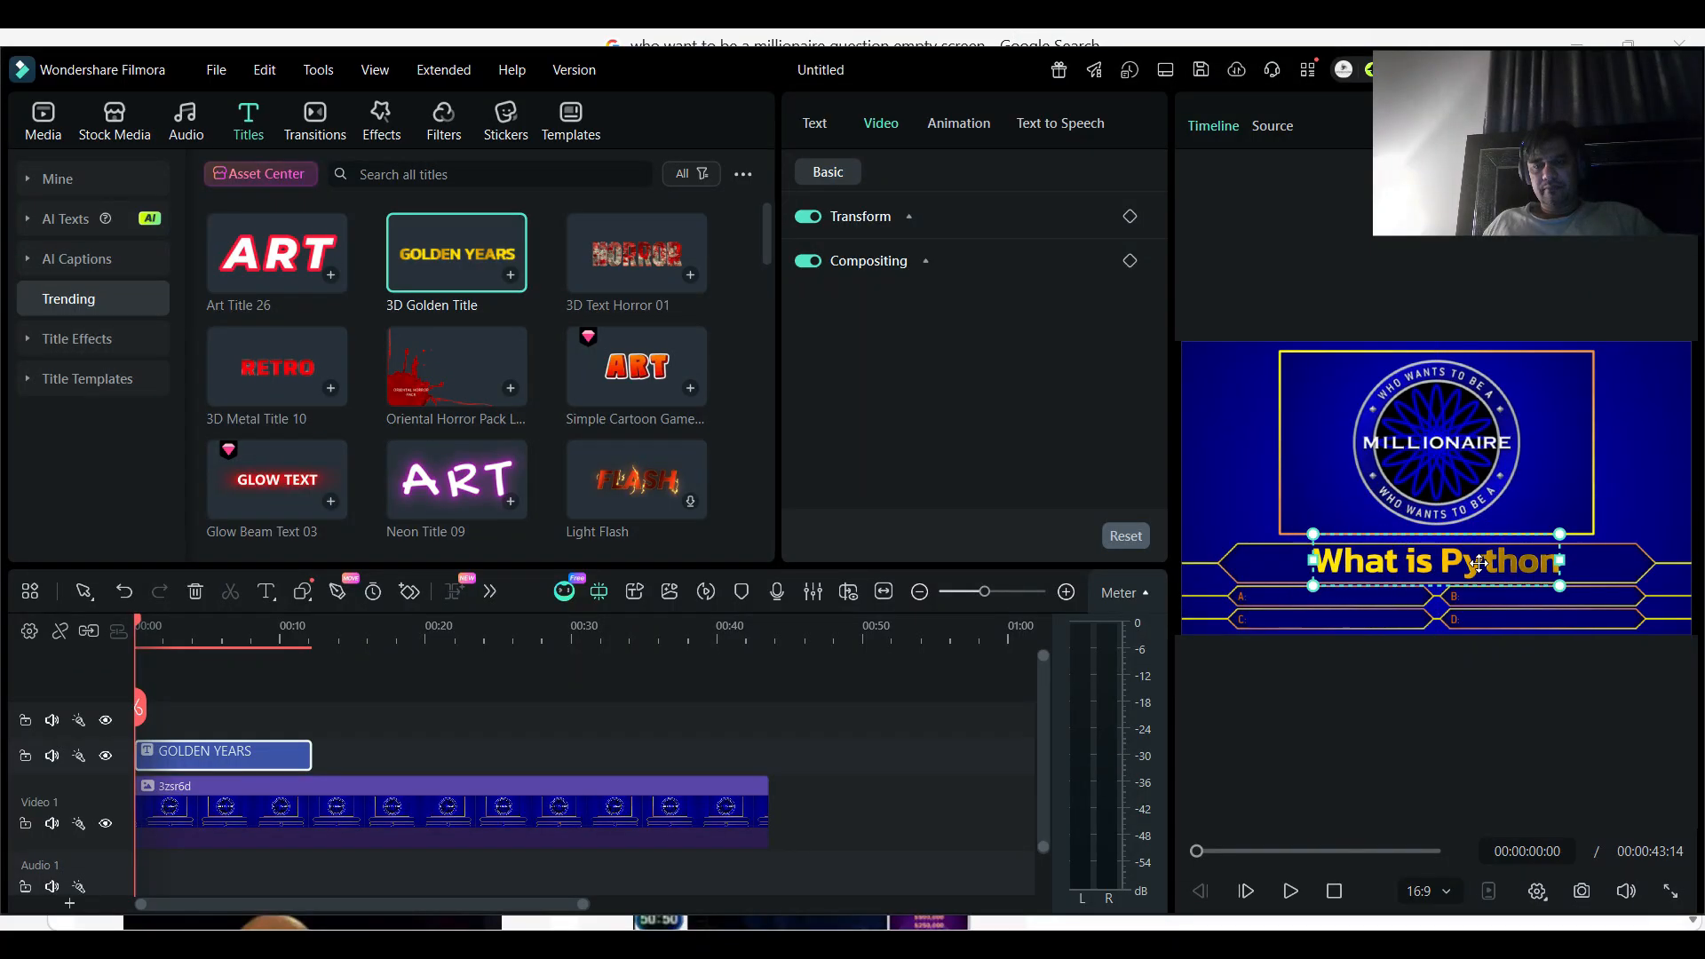
pyautogui.click(1630, 488)
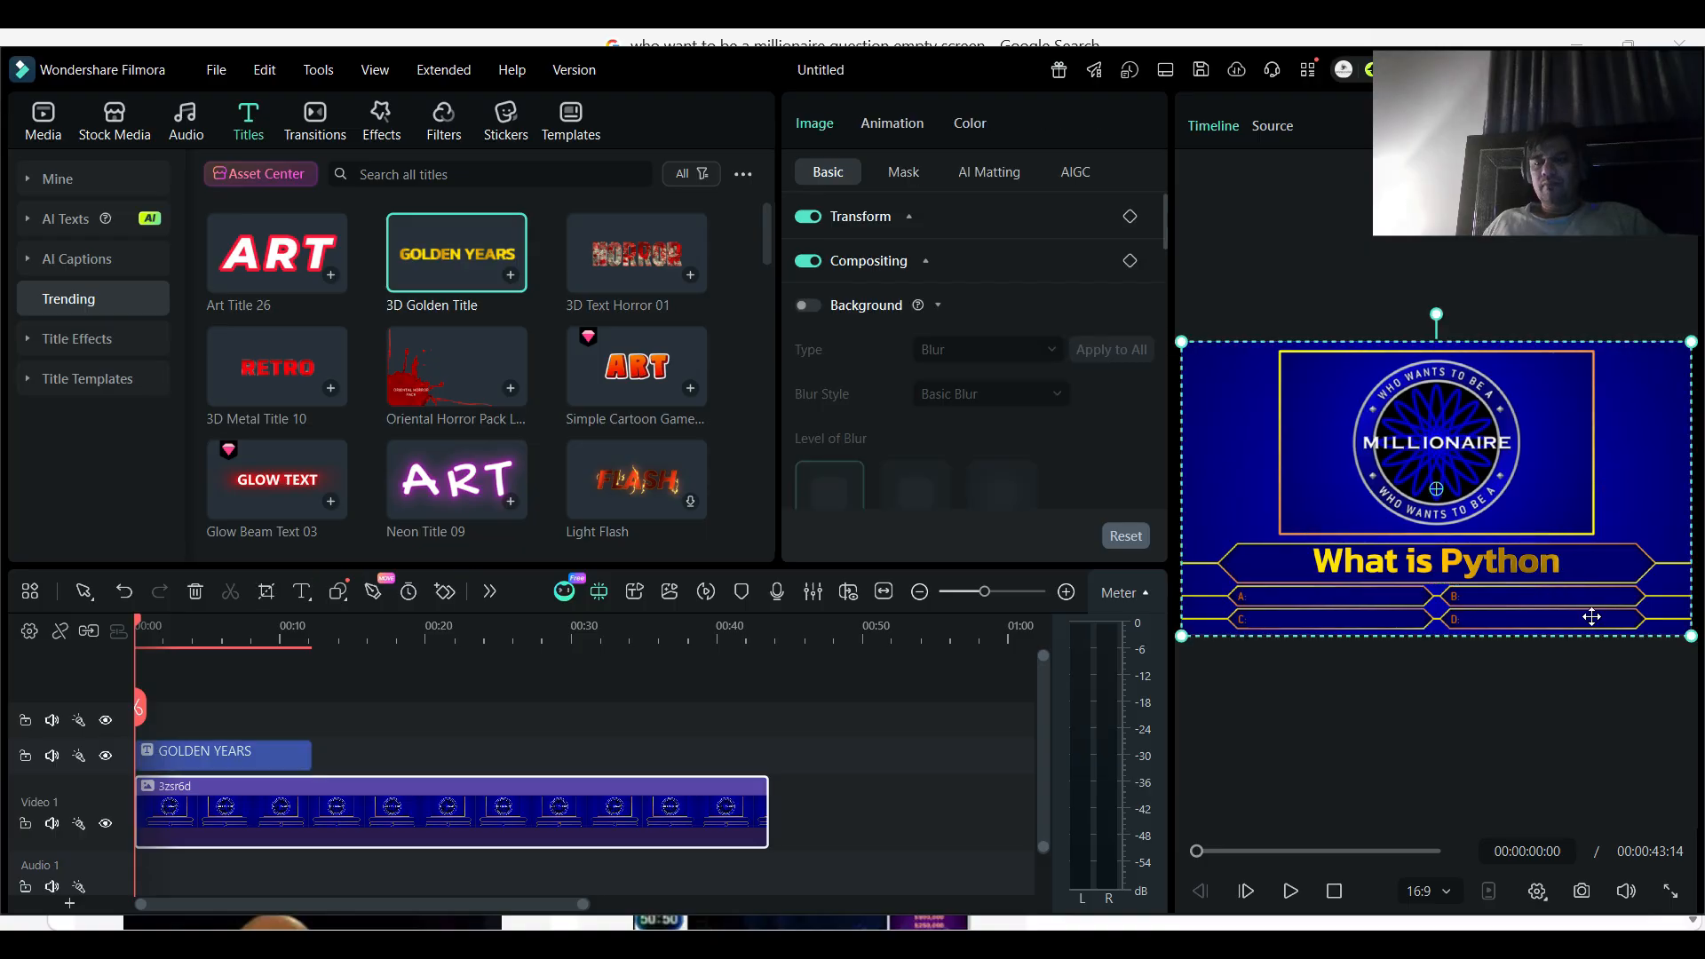
pyautogui.click(1670, 891)
pyautogui.press('Escape')
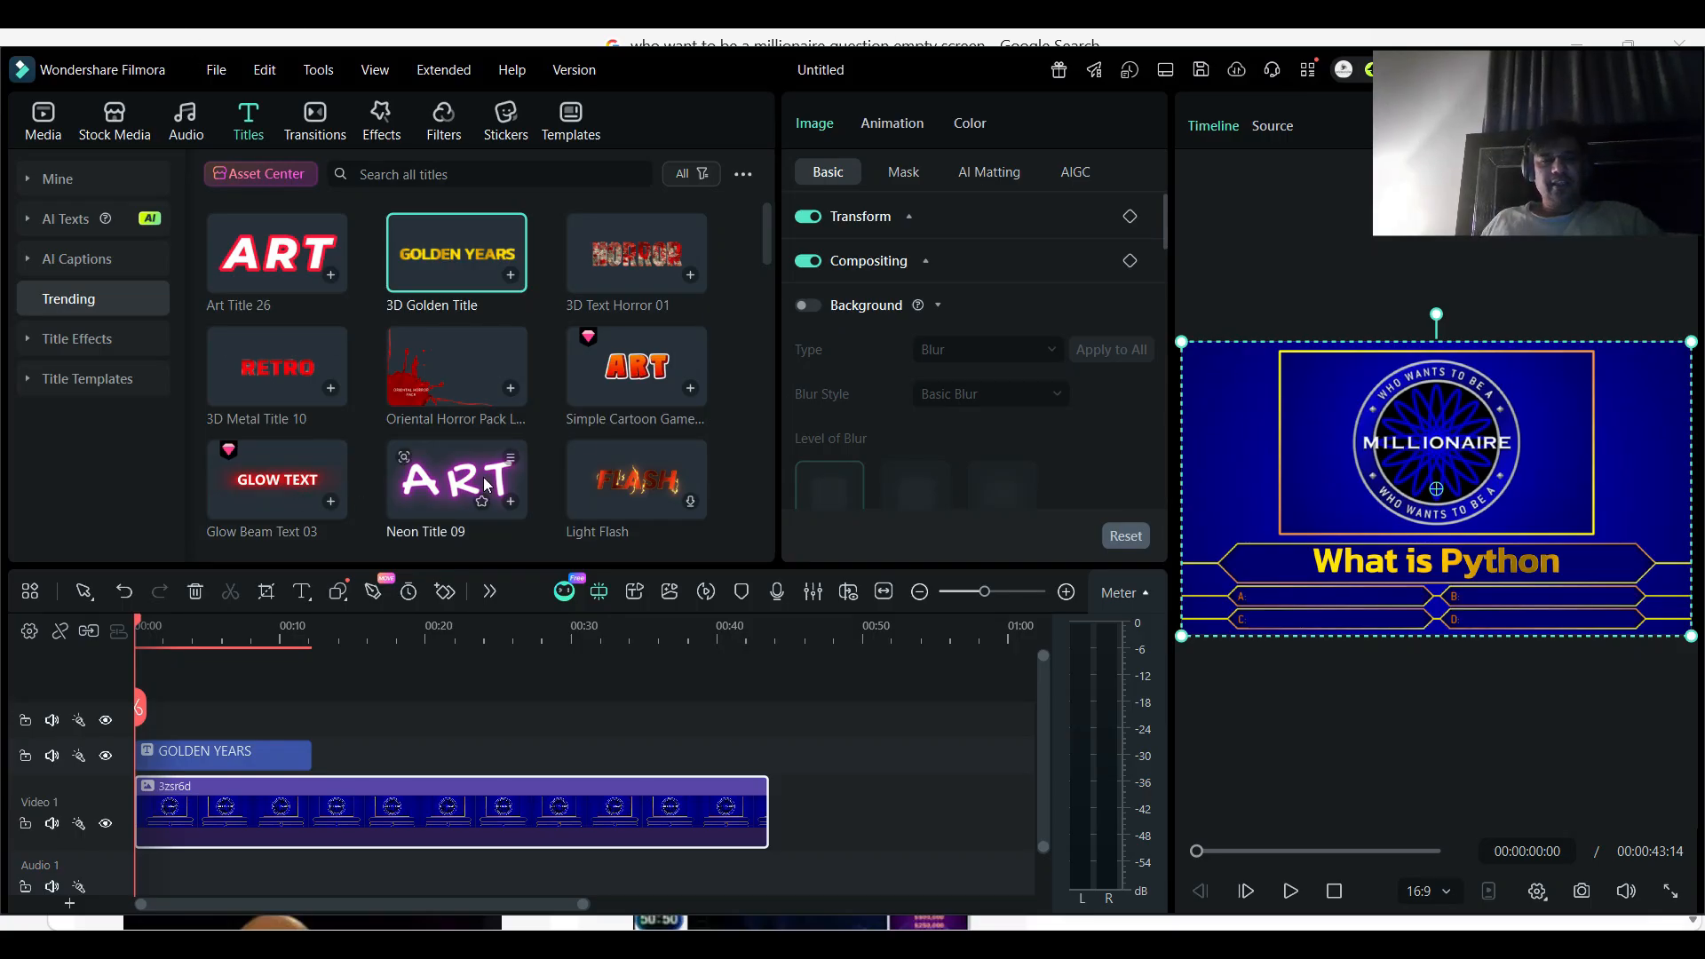
# - Place a second 3D Golden Title on the track above the question title at about 9 seconds, and show it in the preview
pyautogui.click(443, 278)
pyautogui.moveTo(445, 293); pyautogui.dragTo(260, 755)
pyautogui.moveTo(371, 719); pyautogui.dragTo(326, 728)
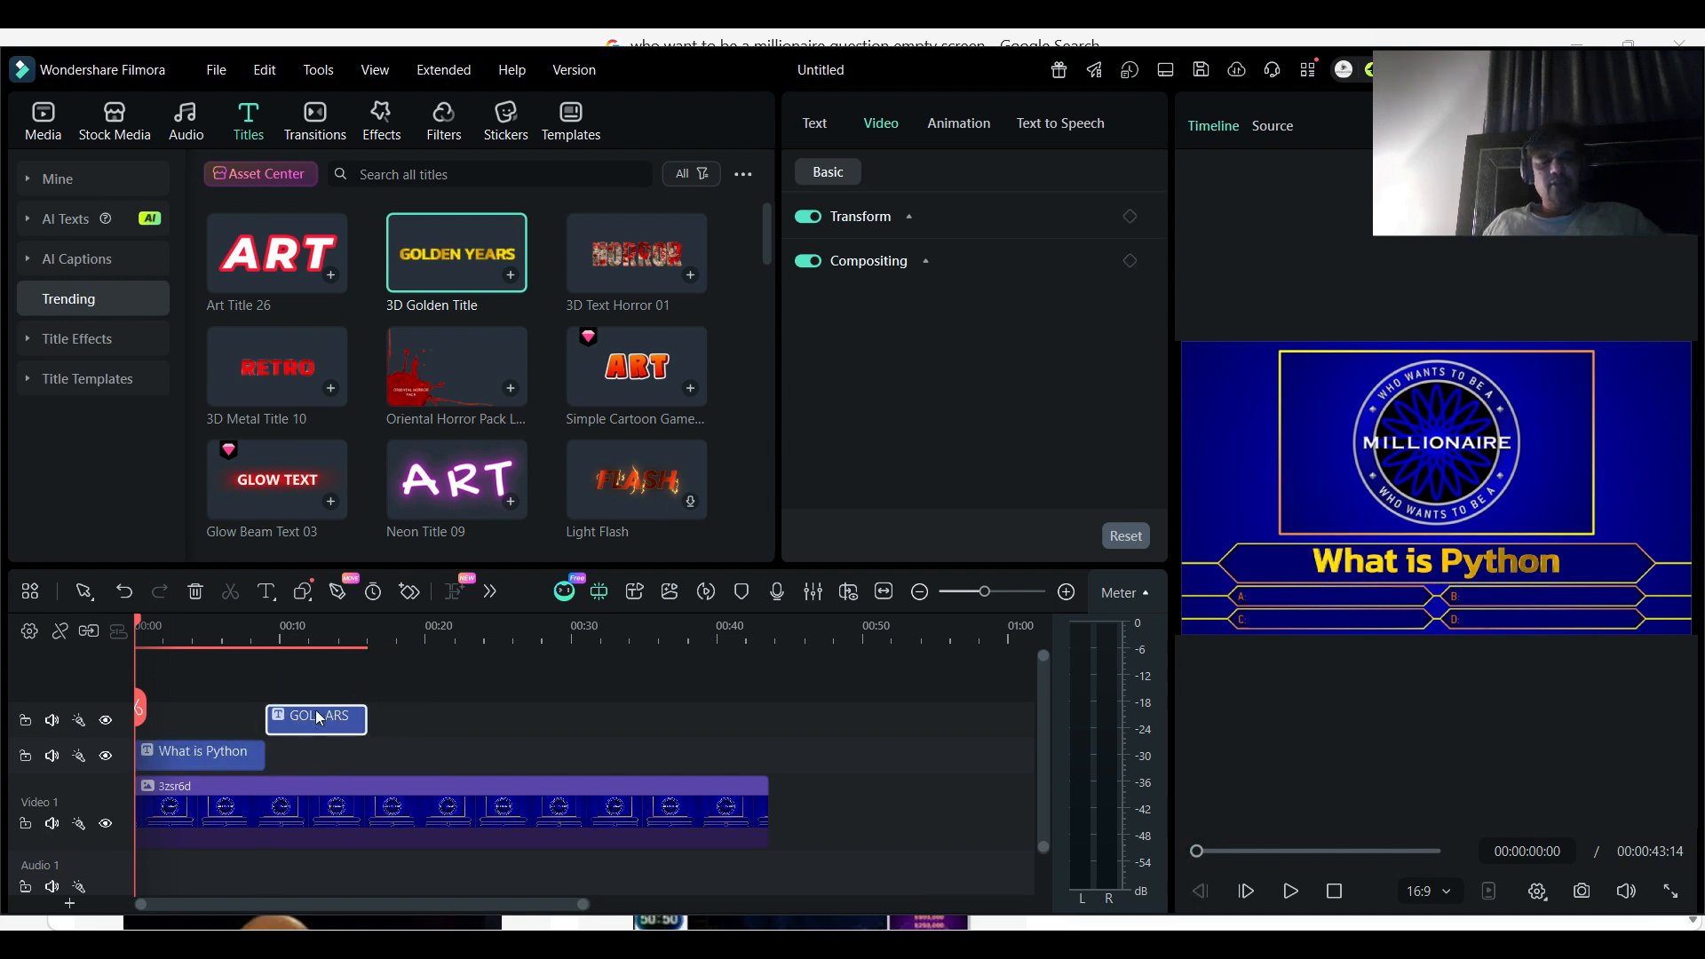
pyautogui.click(272, 632)
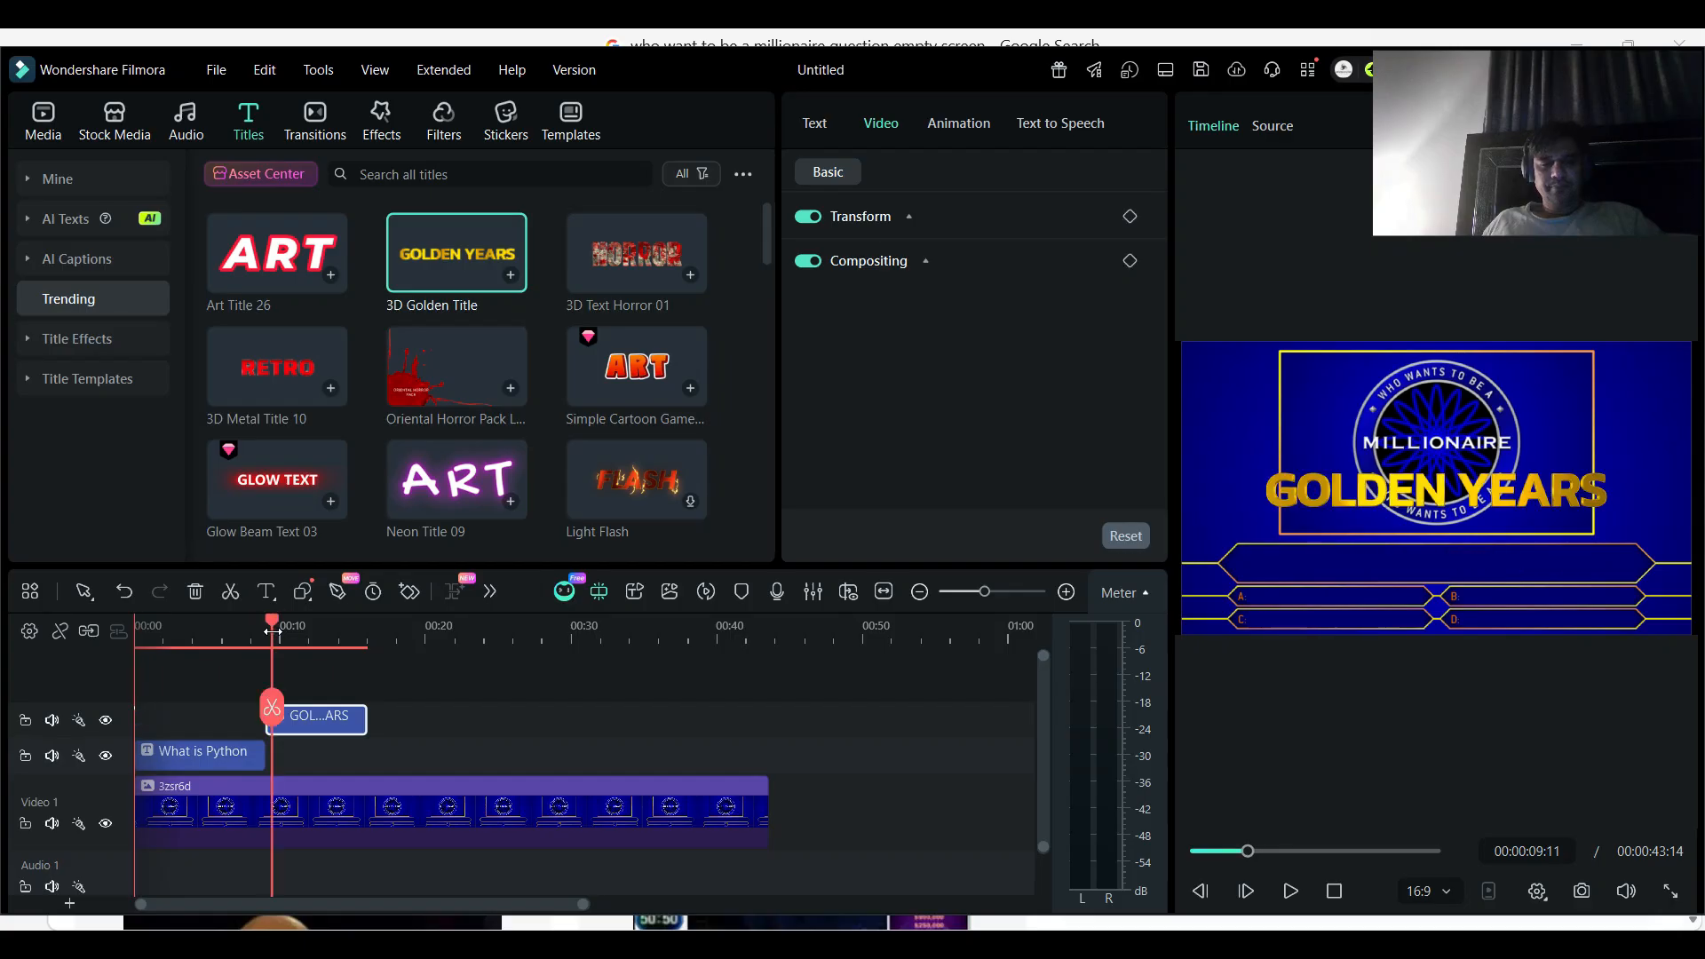
# - Set the second title's text to "Graphics" and shrink it onto the answer A bar
pyautogui.doubleClick(1404, 494)
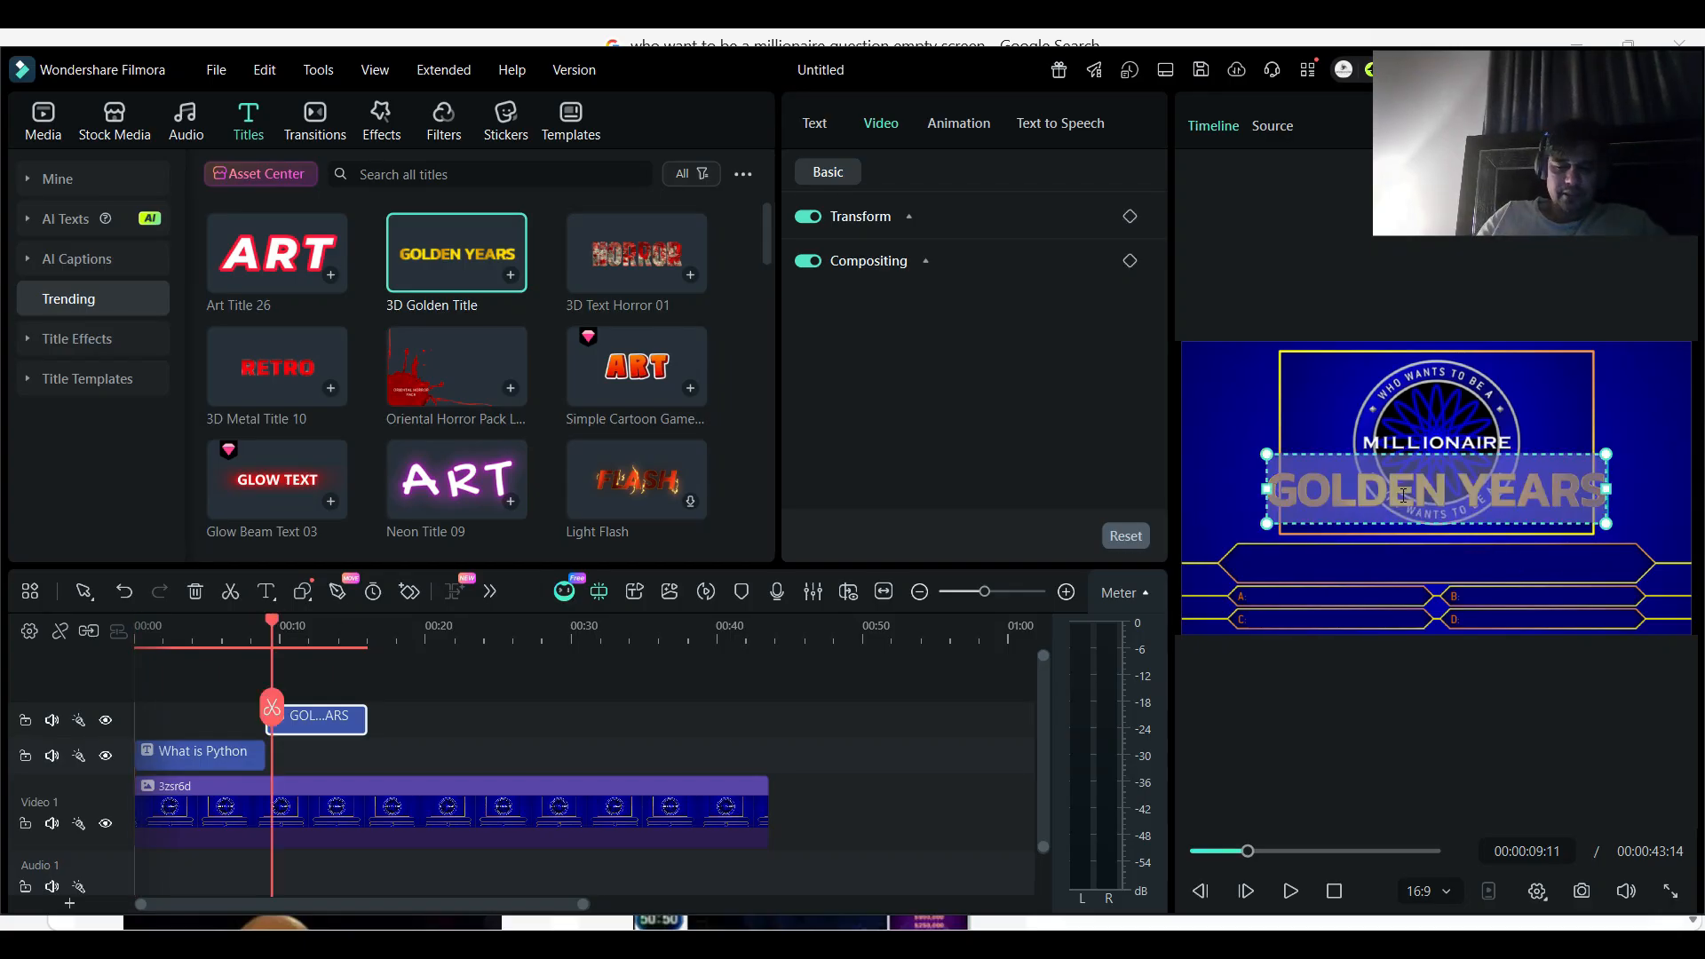
pyautogui.write('Grap')
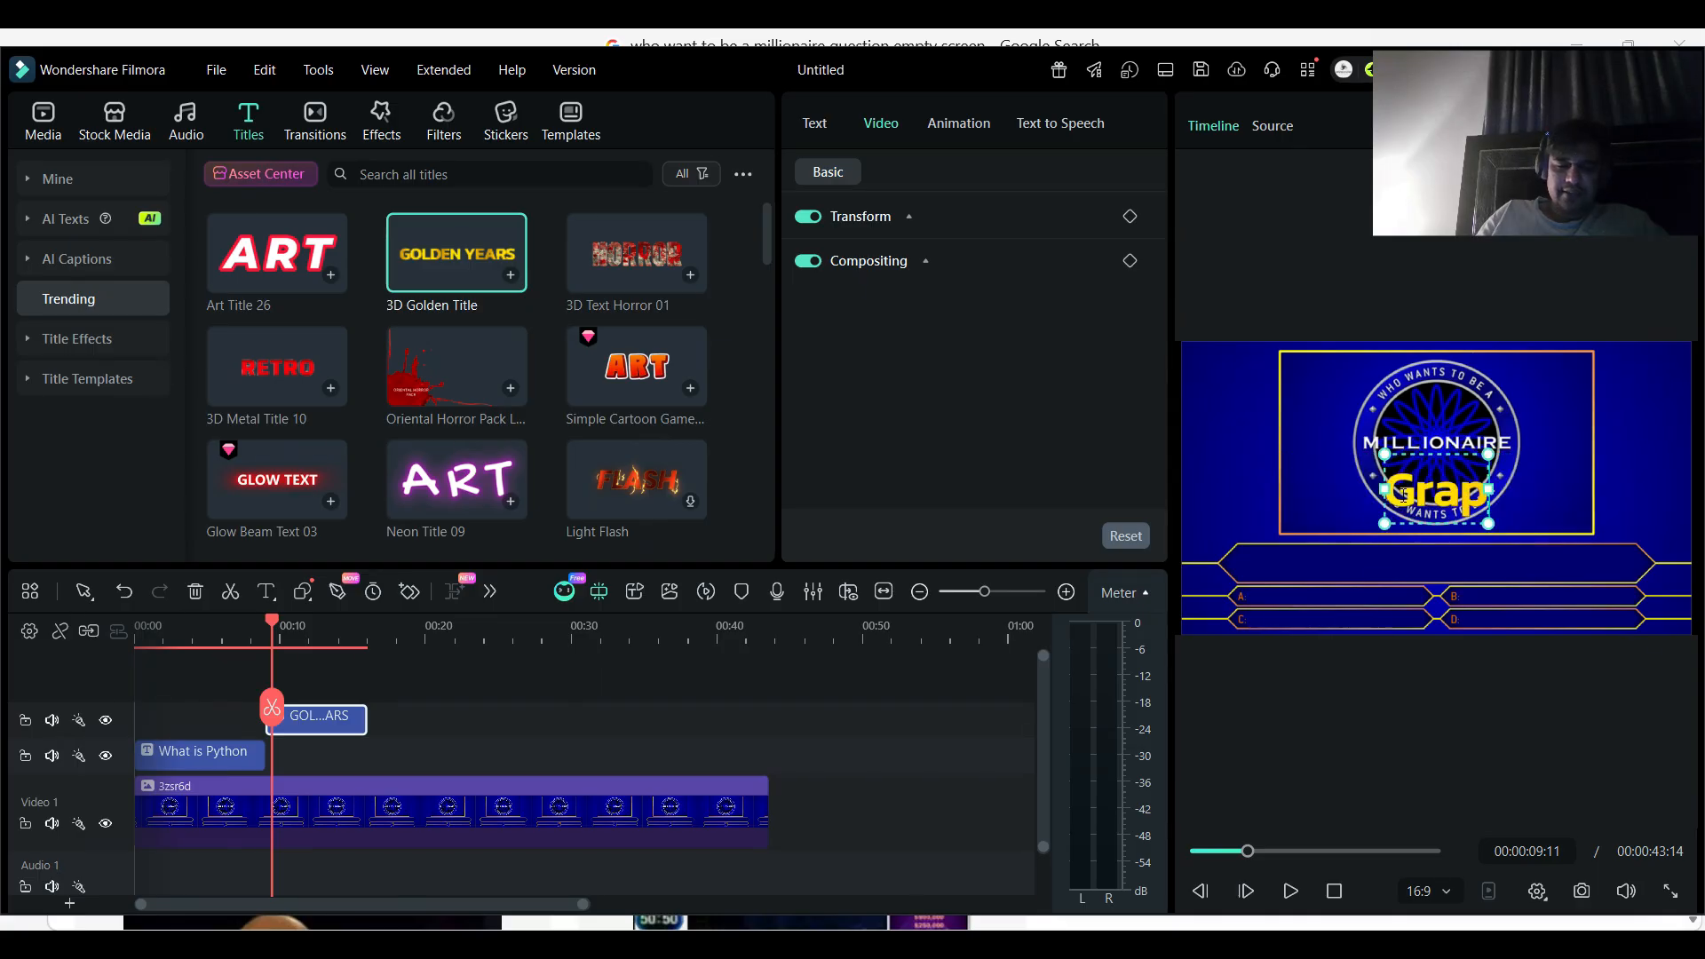
pyautogui.write('hics')
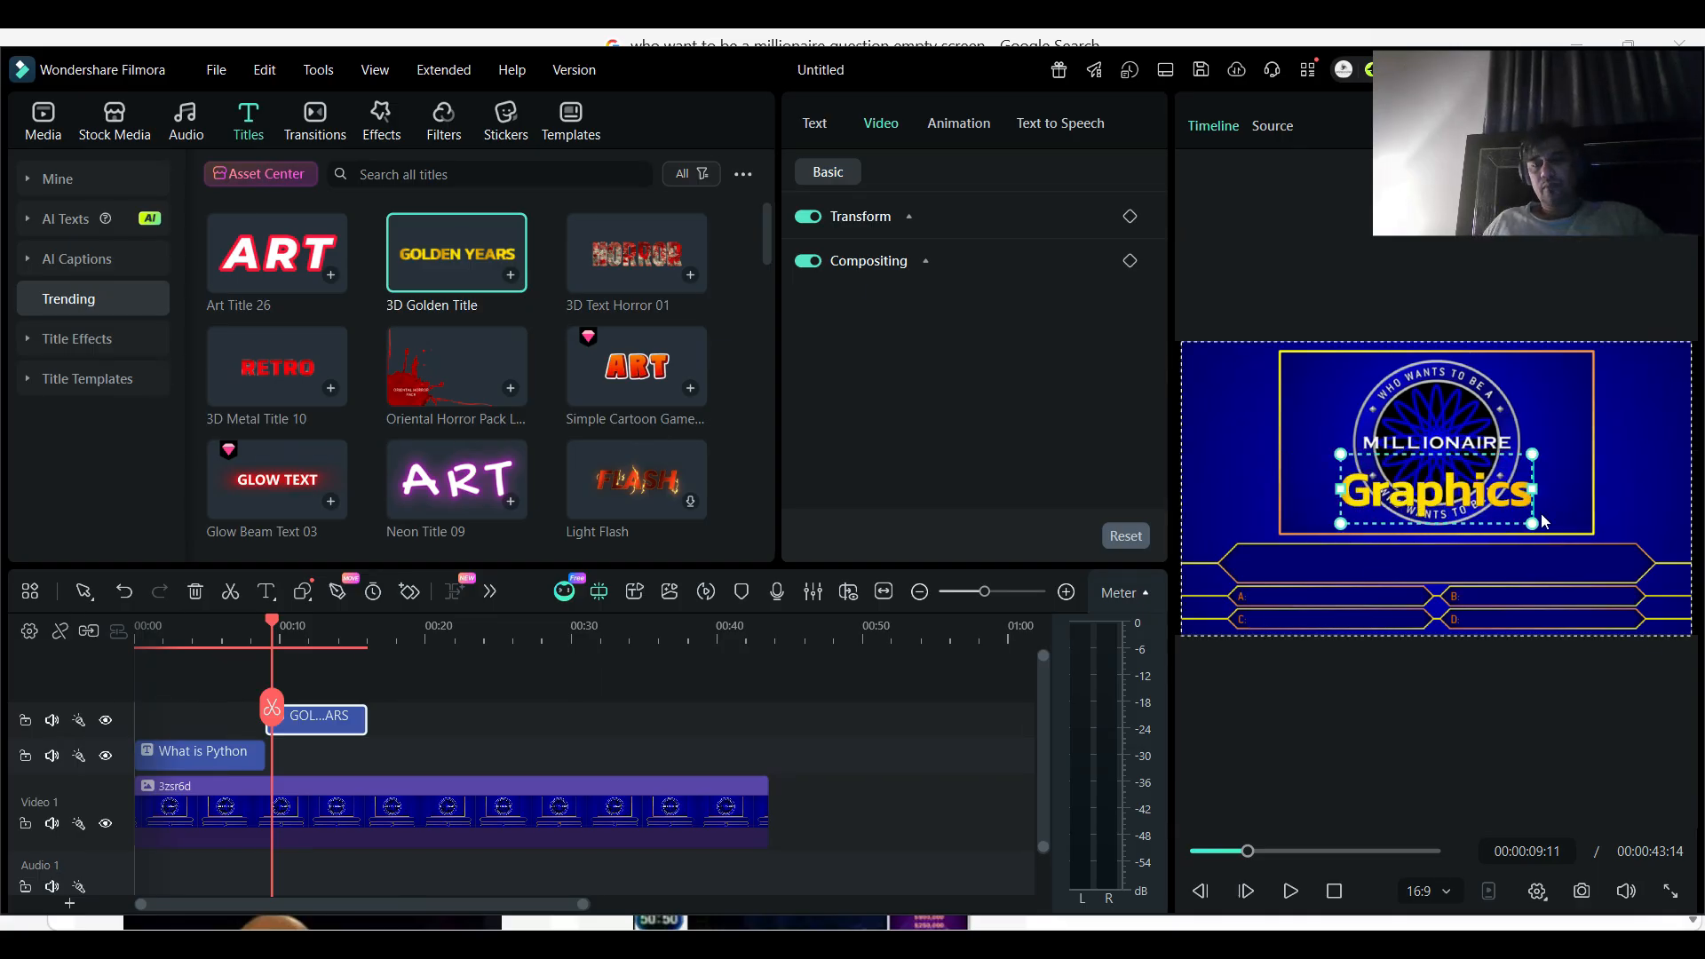
pyautogui.moveTo(1532, 522); pyautogui.dragTo(1307, 585)
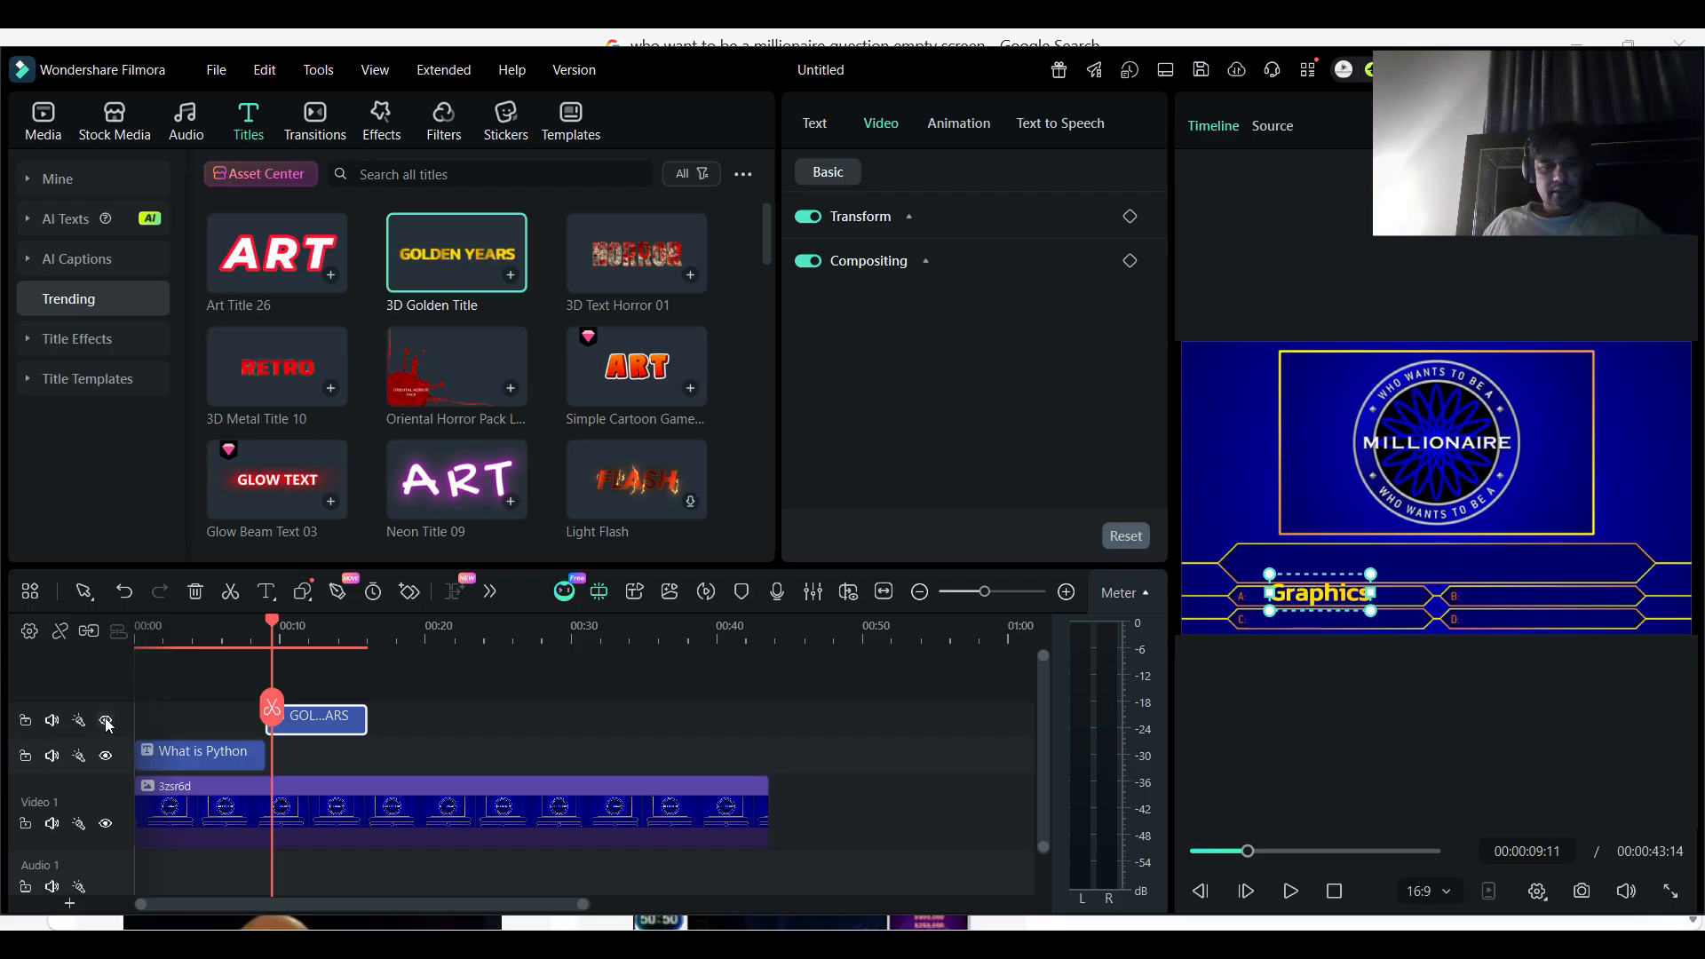
# - Extend the "What is Python" title clip to the end of the template clip at about 43 seconds
pyautogui.click(241, 753)
pyautogui.moveTo(264, 754); pyautogui.dragTo(763, 748)
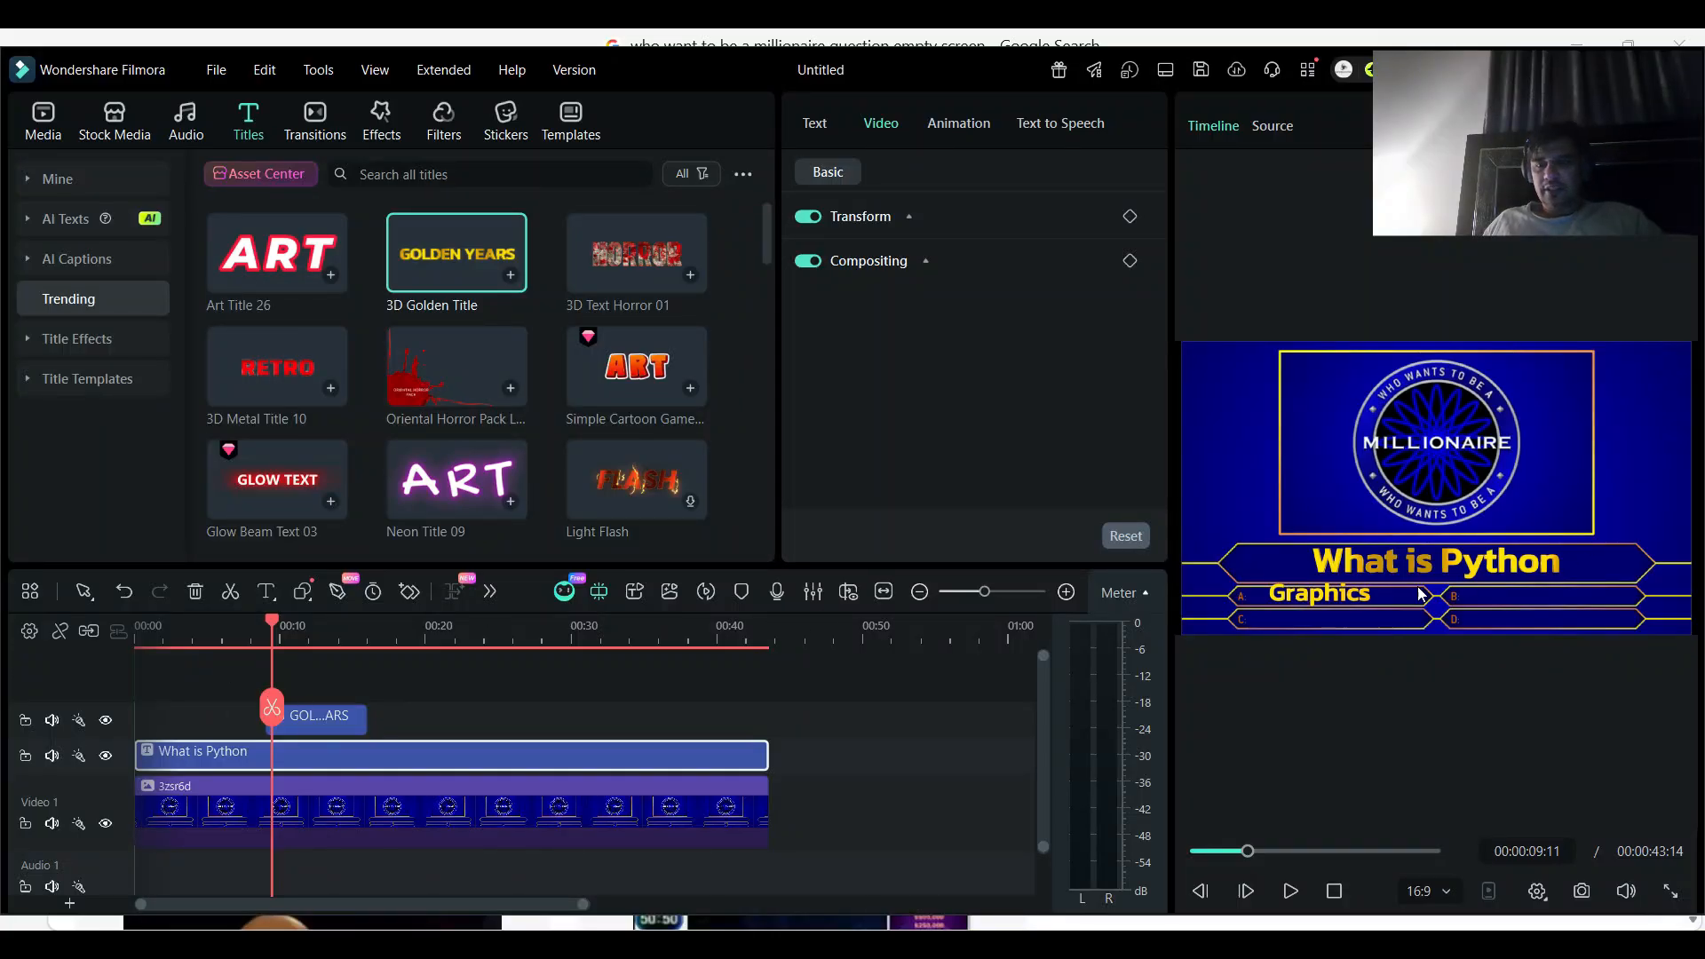
# - Fine-tune the "Graphics" title so it sits centred within the answer A bar's height, and check it in full screen
pyautogui.click(1340, 600)
pyautogui.moveTo(1369, 576)
pyautogui.mouseDown()
pyautogui.moveTo(1299, 592)
pyautogui.moveTo(1374, 597)
pyautogui.mouseUp()
pyautogui.click(1670, 888)
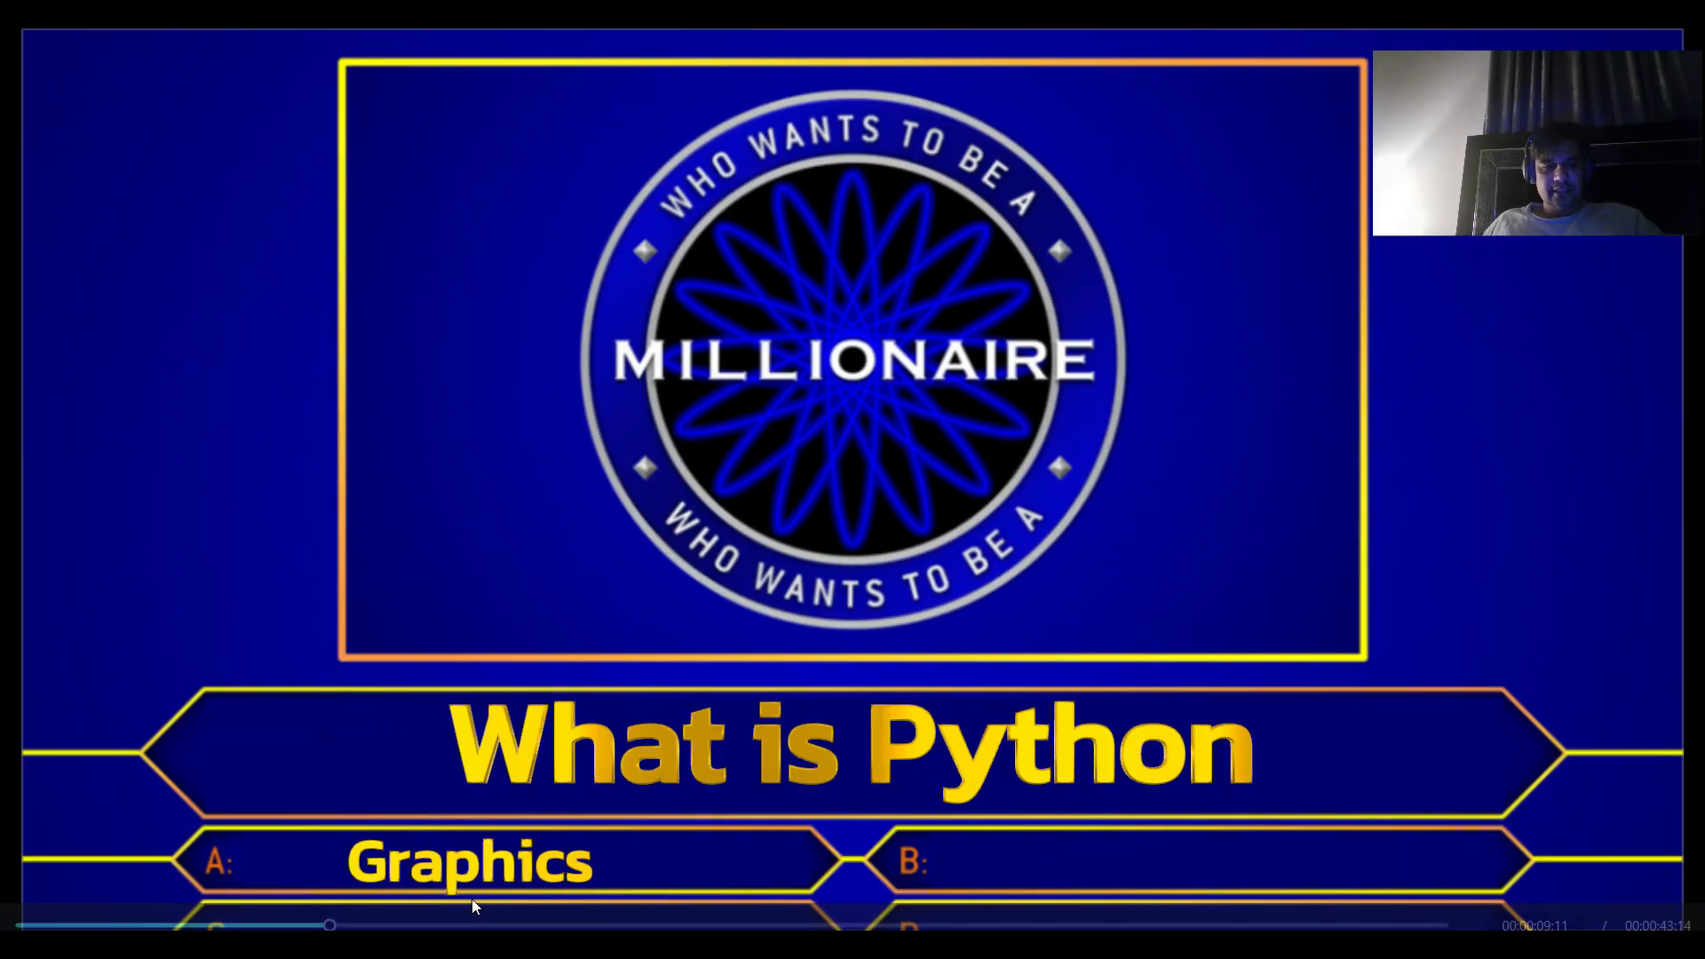
pyautogui.press('Escape')
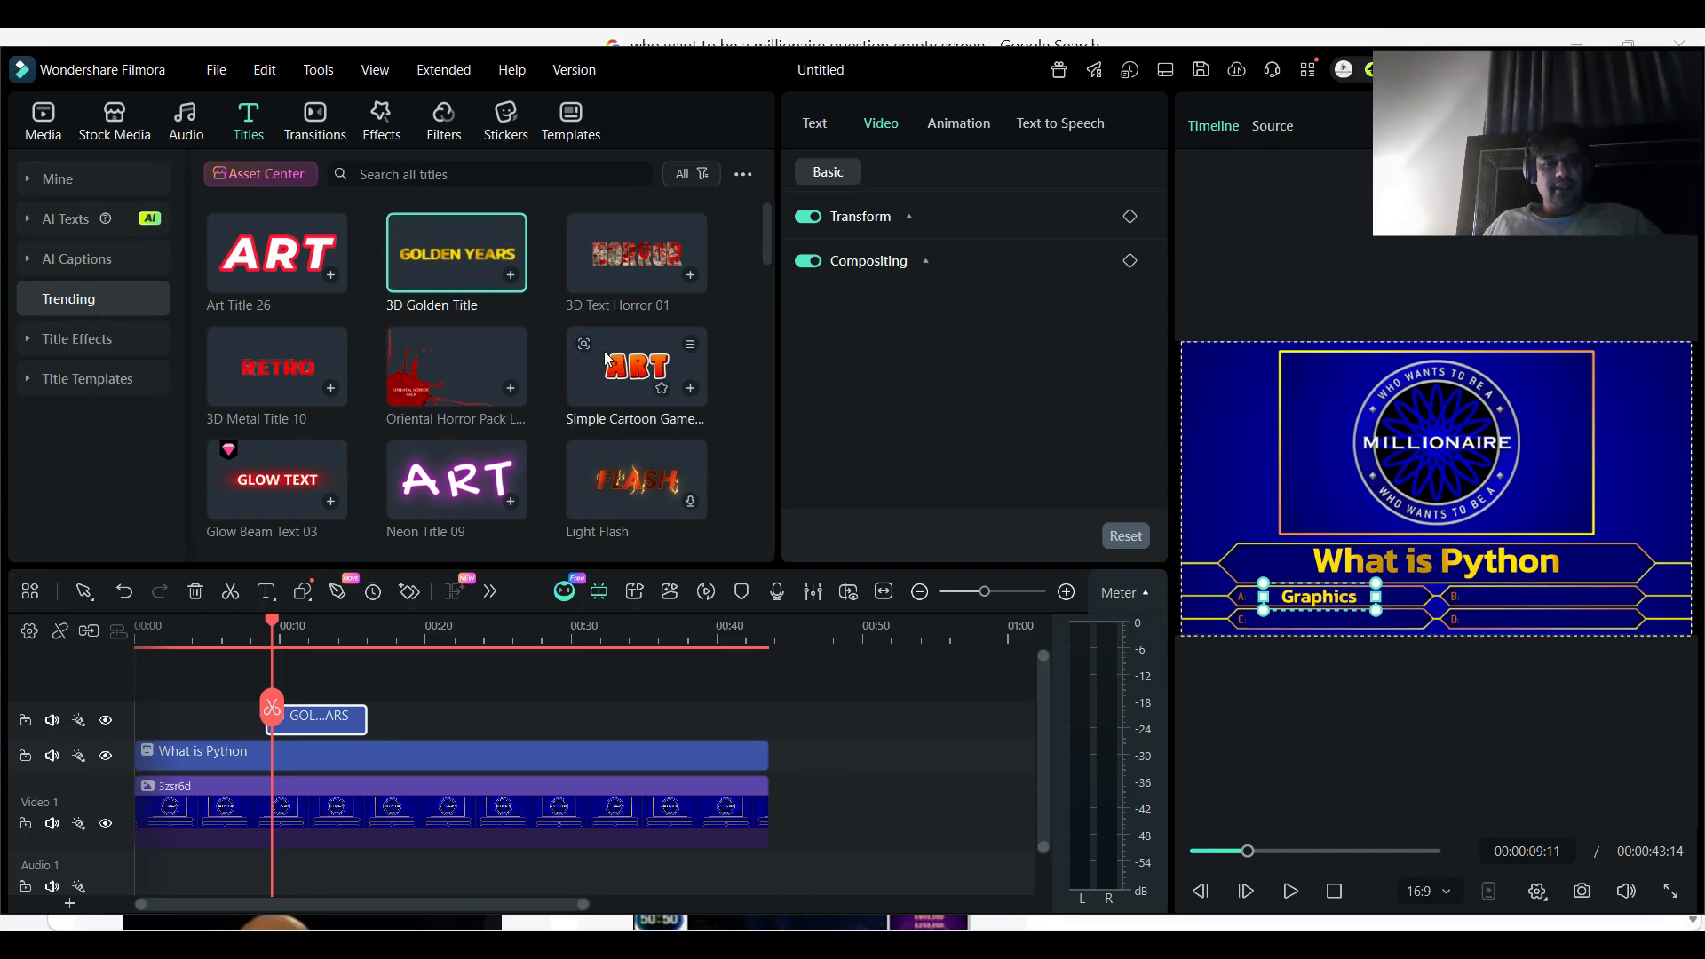
# - Apply a red 3D material preset to the "Graphics" title and check it in full screen
pyautogui.click(829, 132)
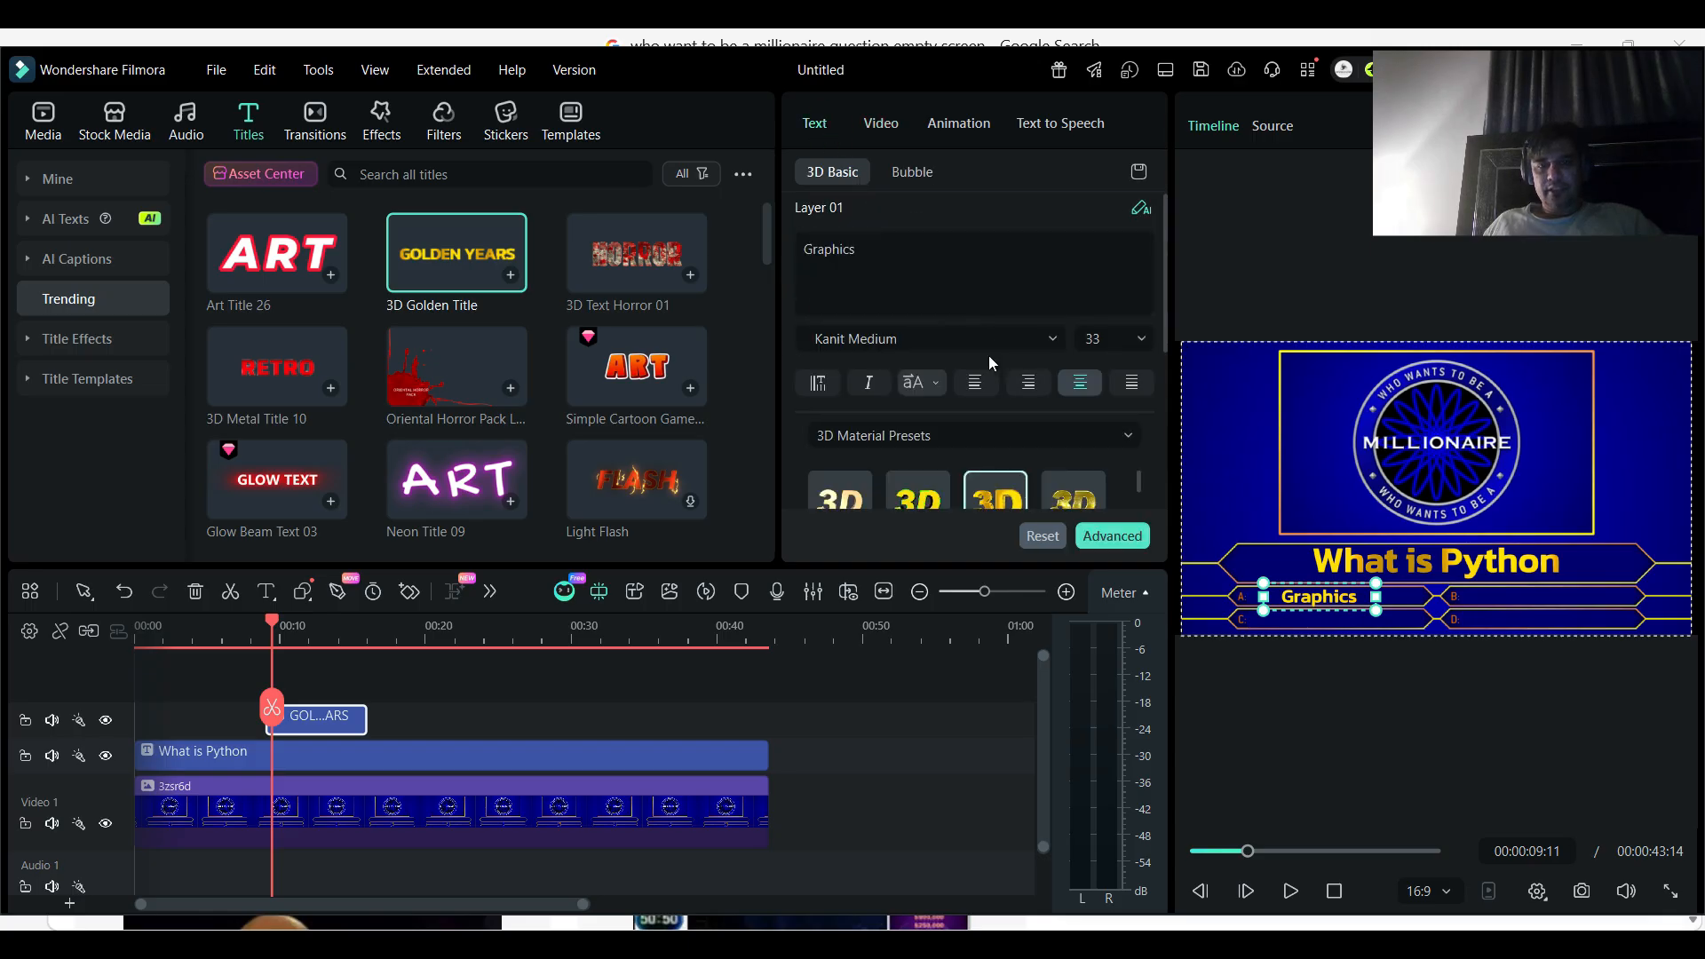
pyautogui.scroll(-1, 996, 364)
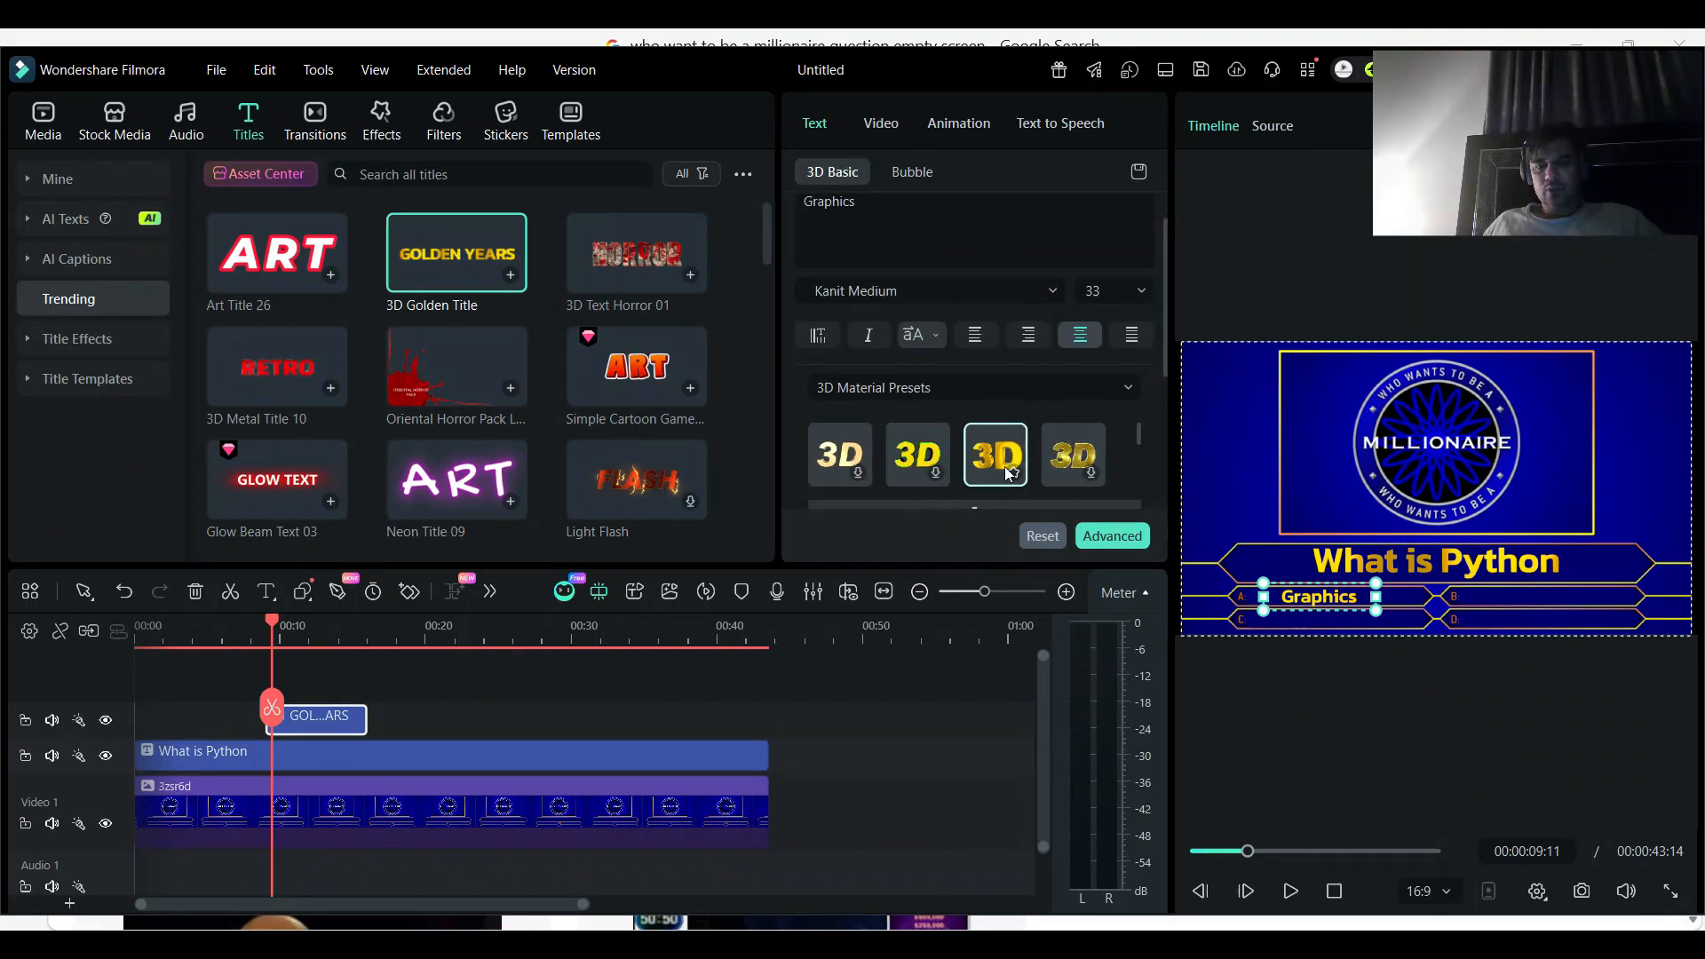
pyautogui.scroll(-1, 1003, 466)
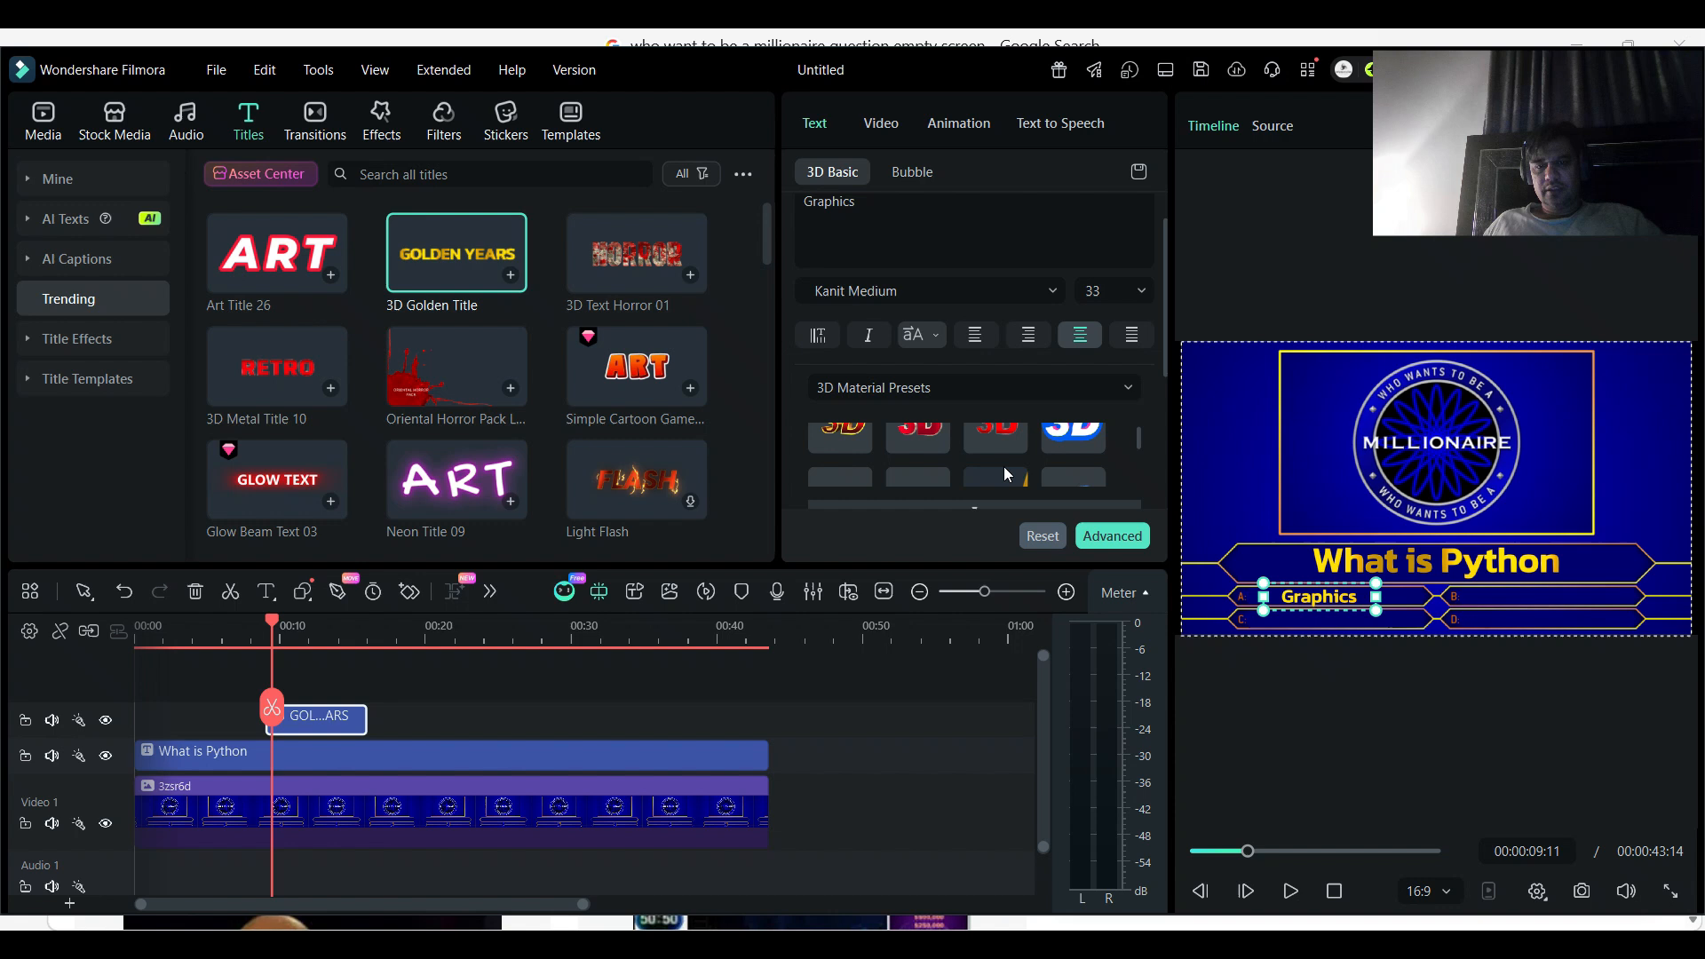
pyautogui.click(918, 440)
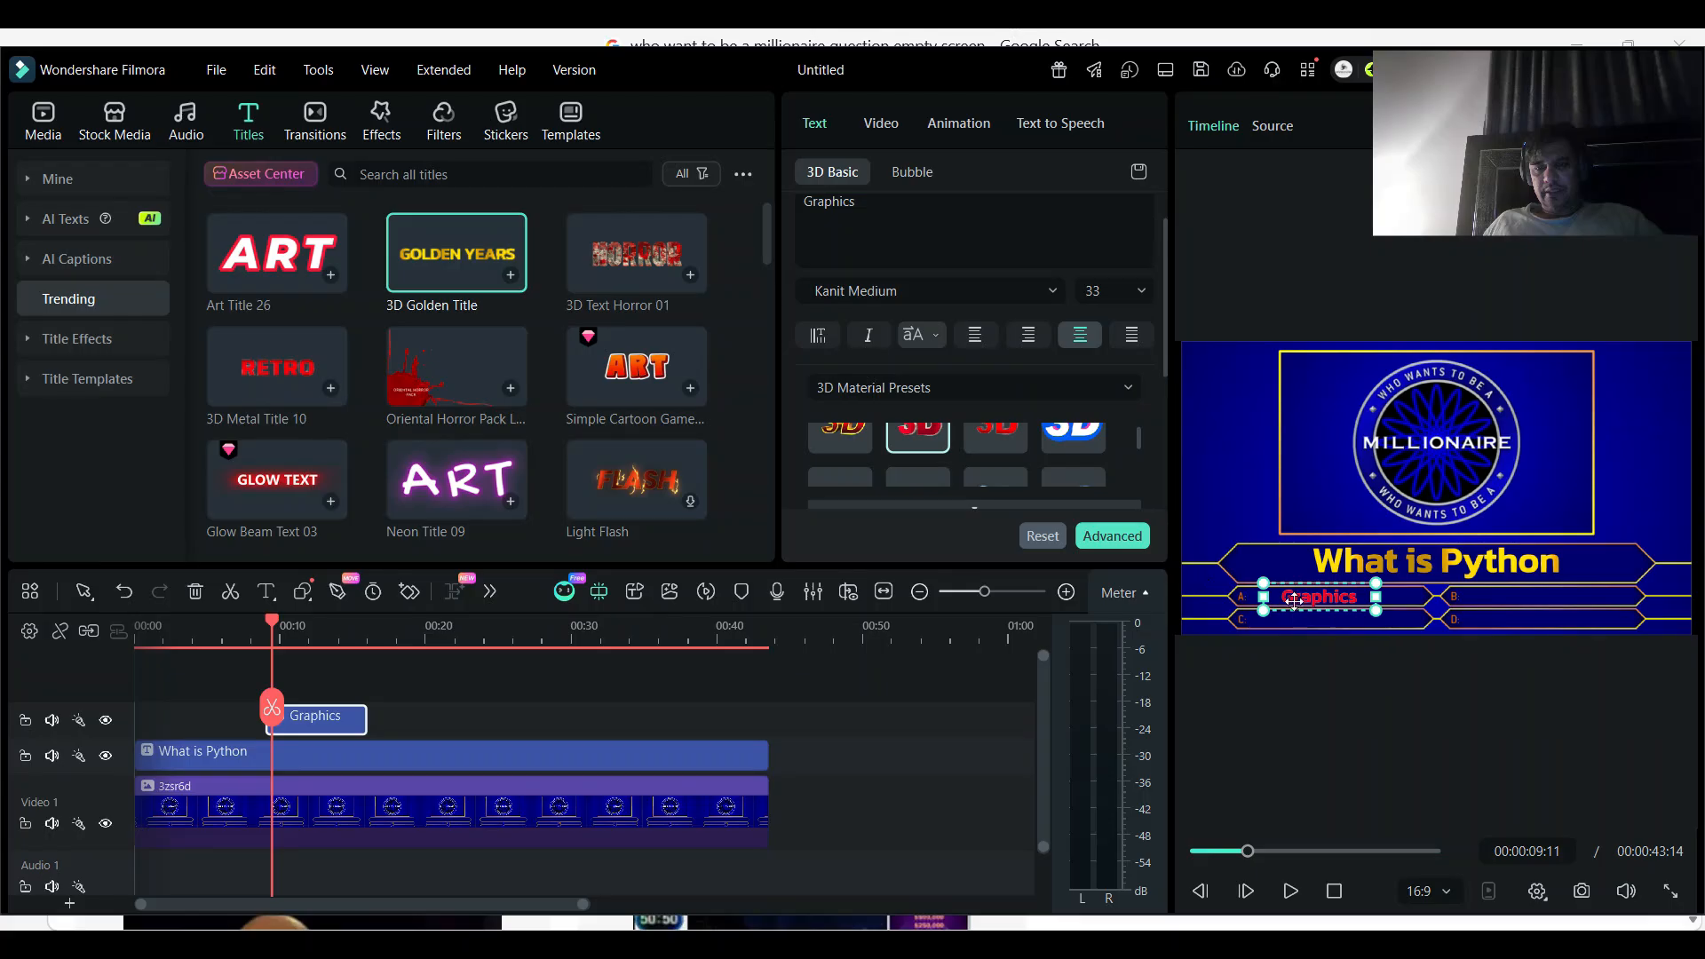
pyautogui.click(1669, 891)
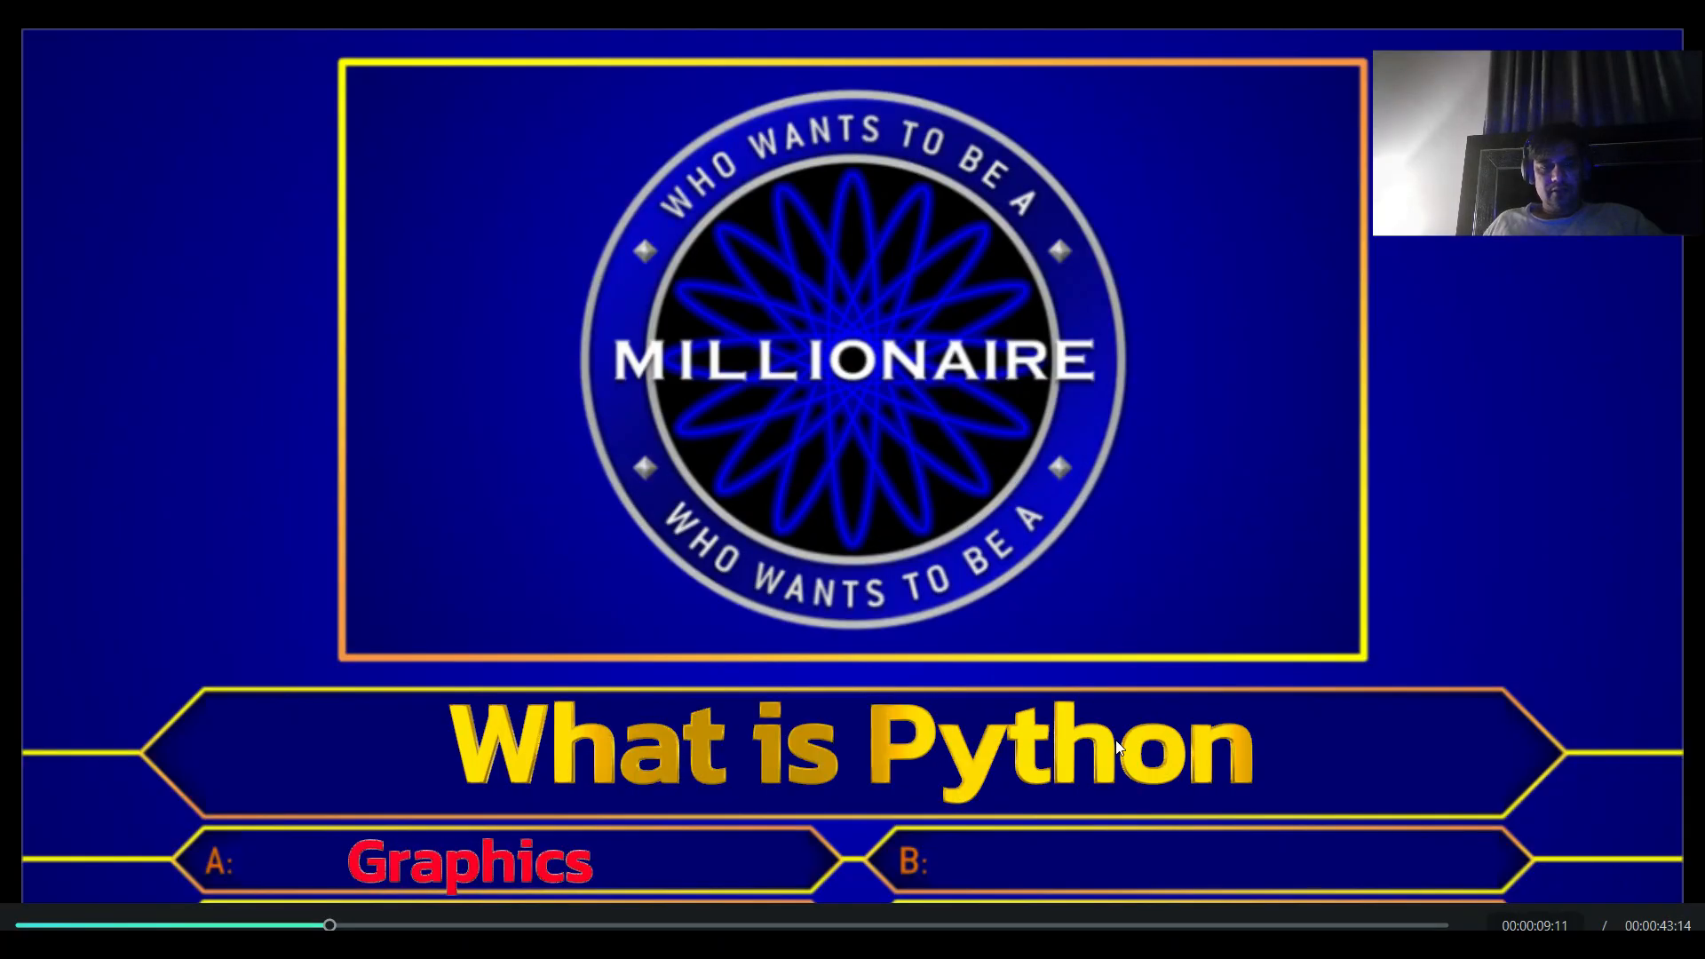
pyautogui.press('Escape')
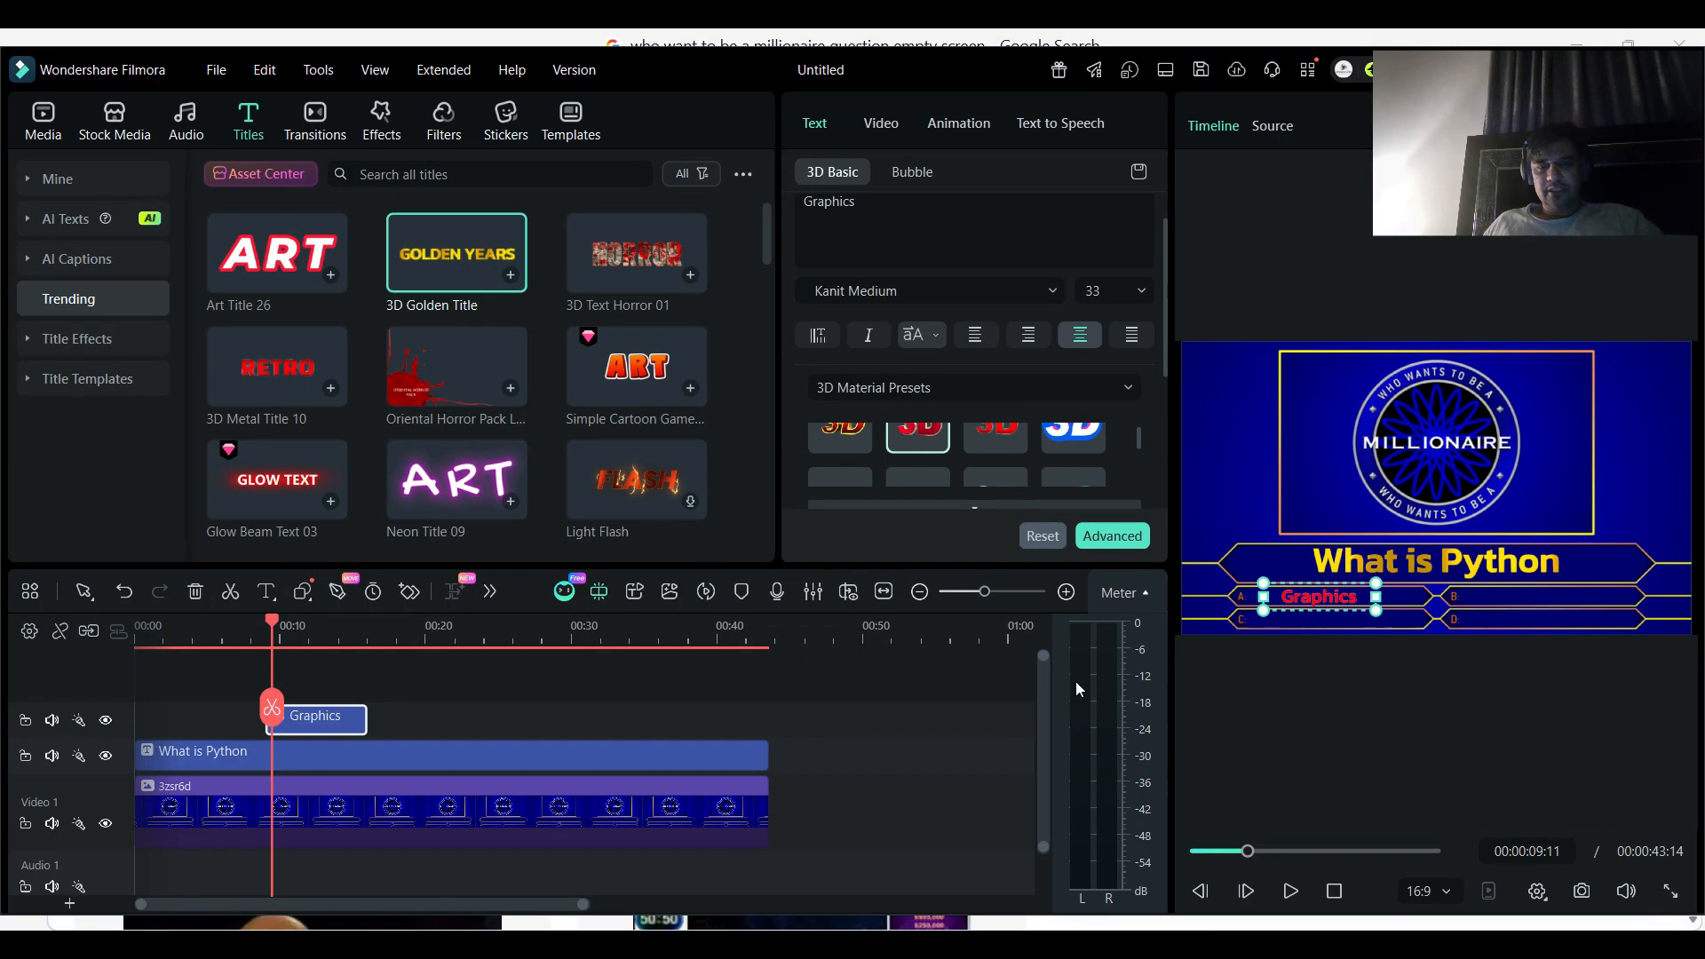
# - Apply a white 3D material preset to the "Graphics" title and check it in full screen
pyautogui.scroll(-1, 972, 450)
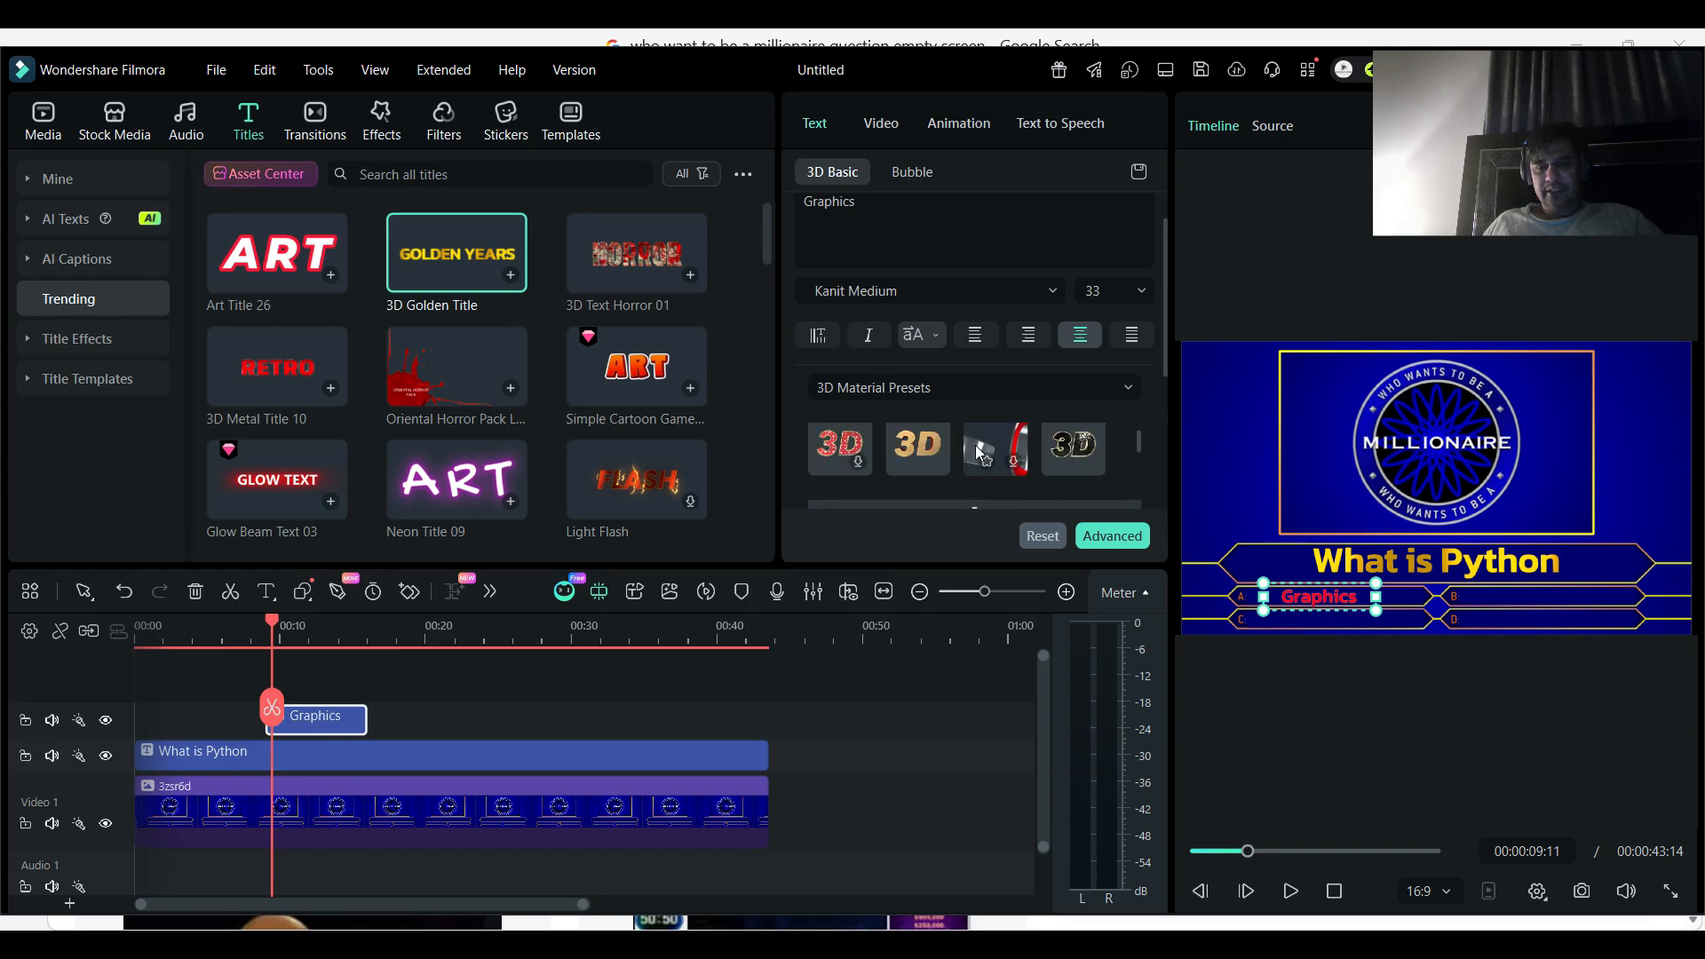
pyautogui.click(1069, 473)
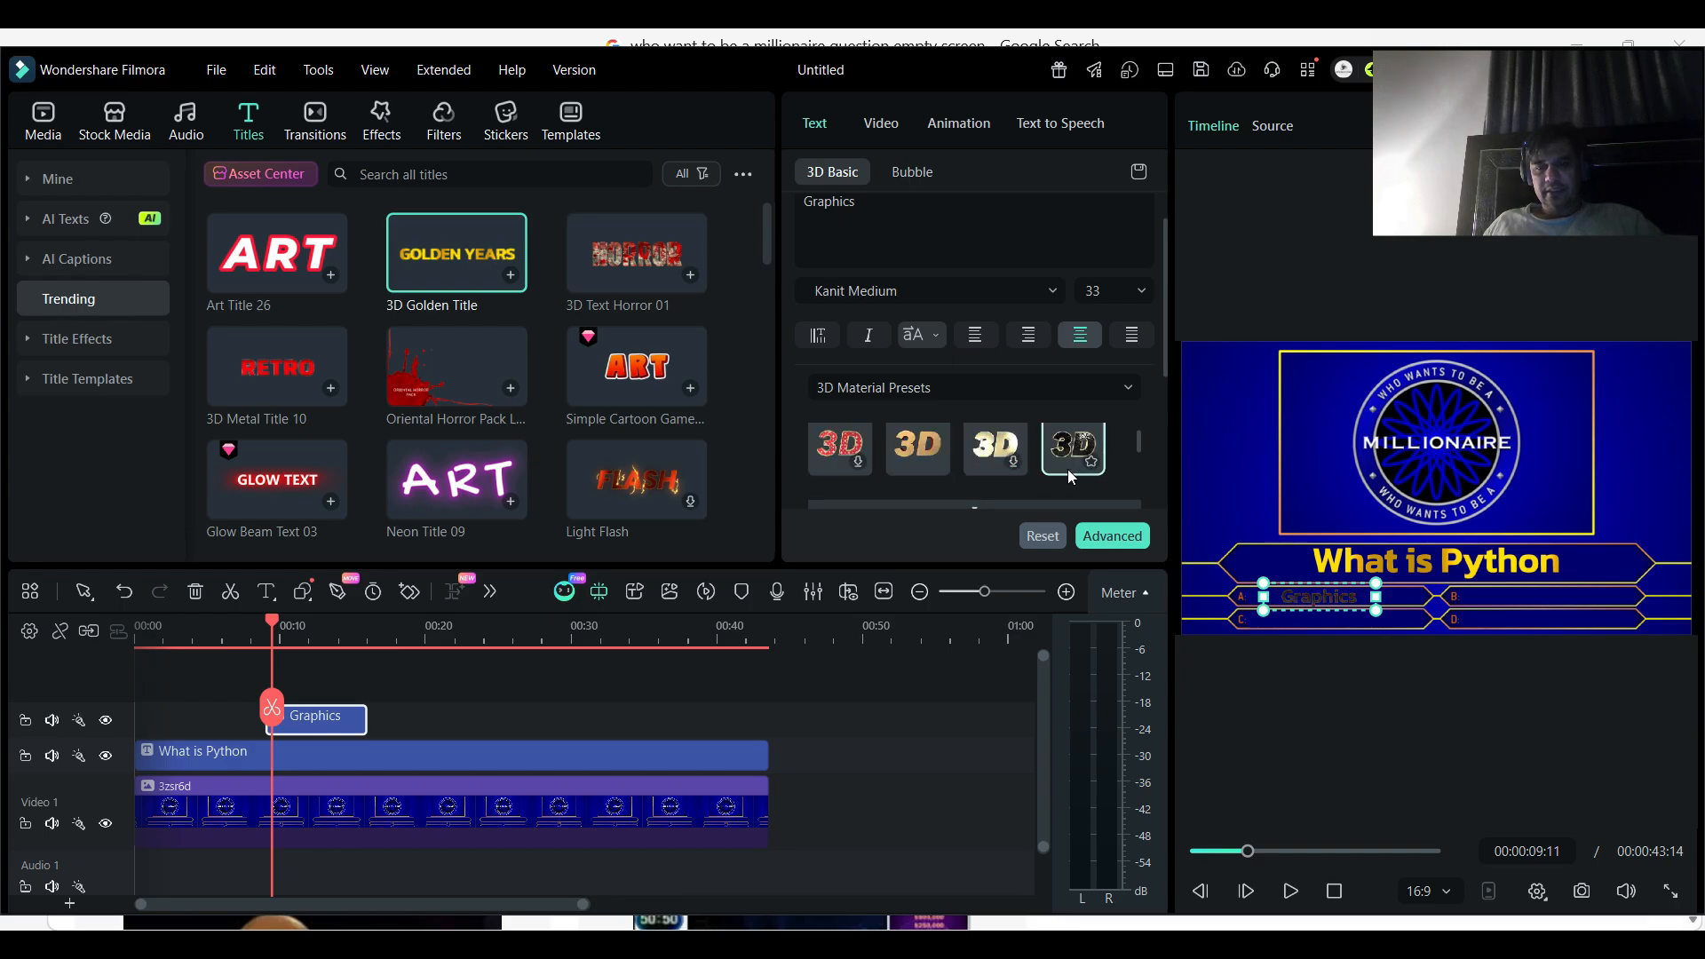
pyautogui.click(995, 447)
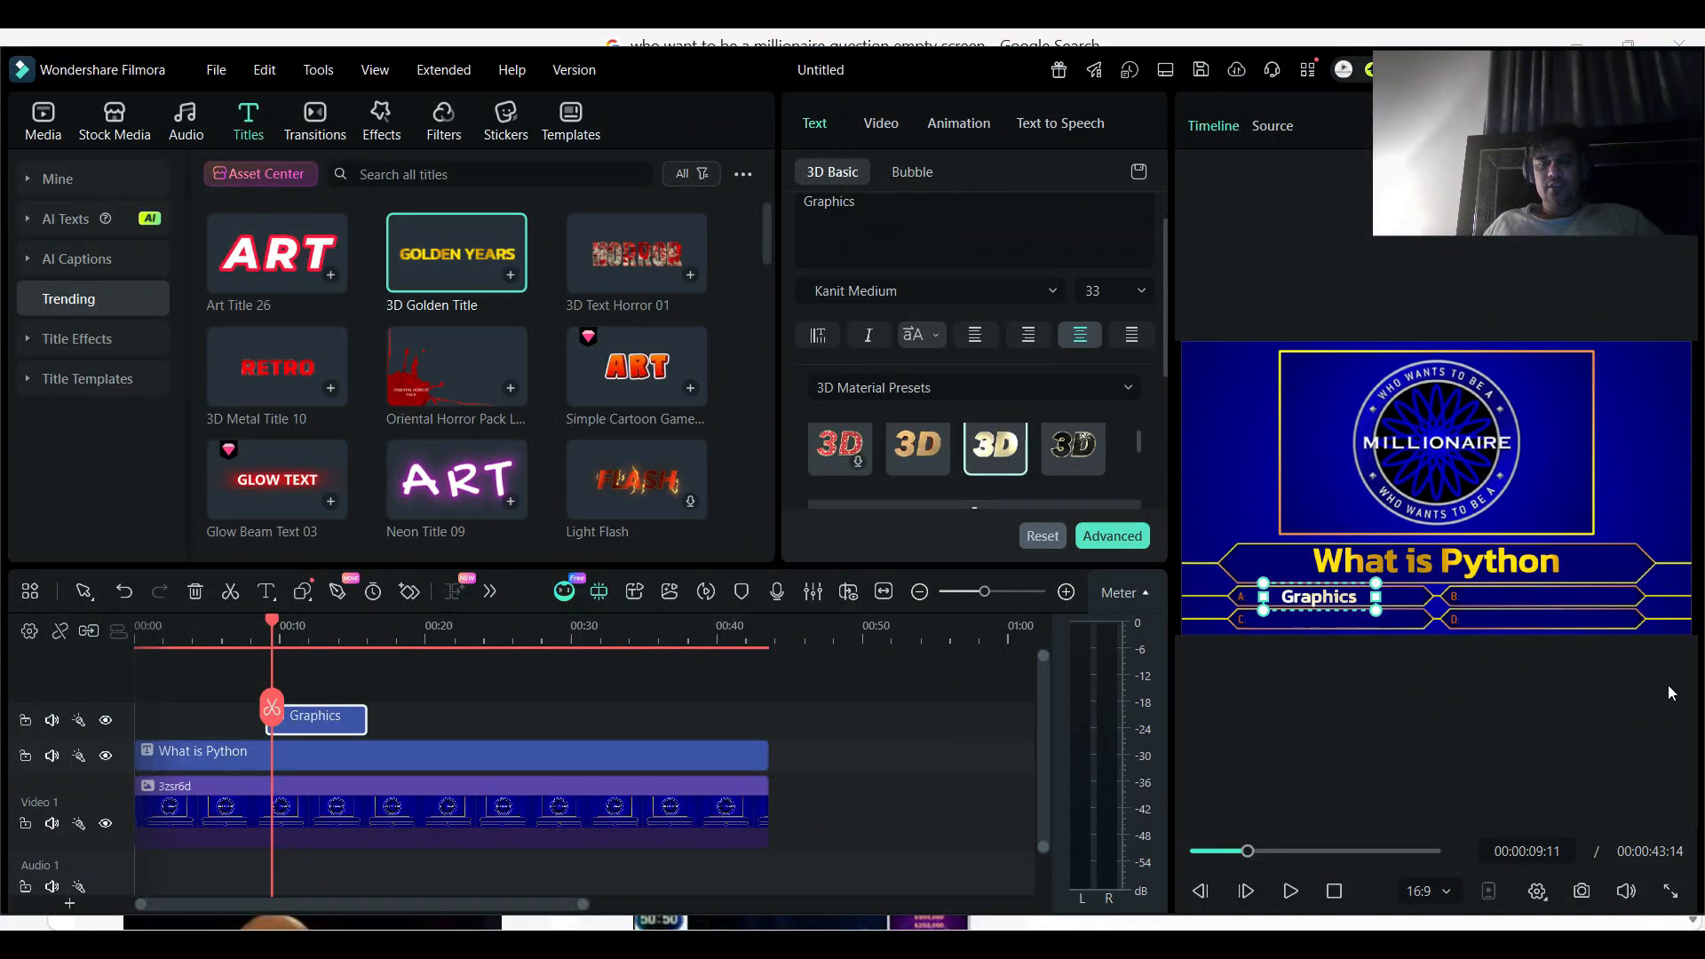
pyautogui.click(1669, 890)
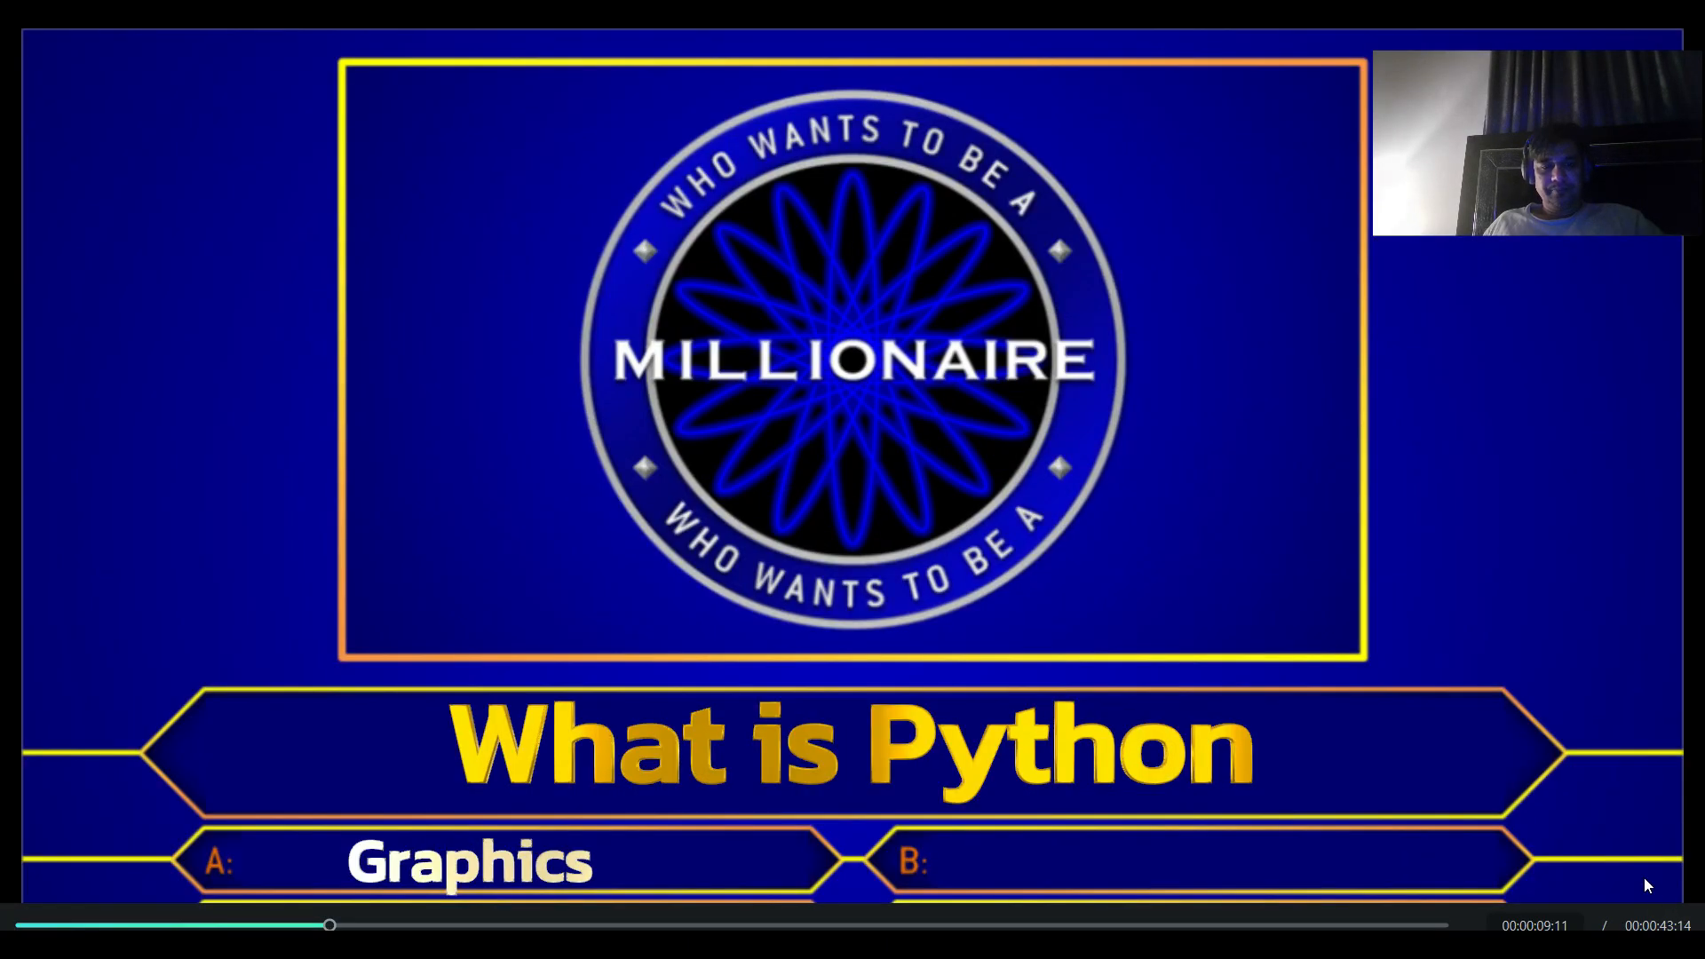
pyautogui.press('Escape')
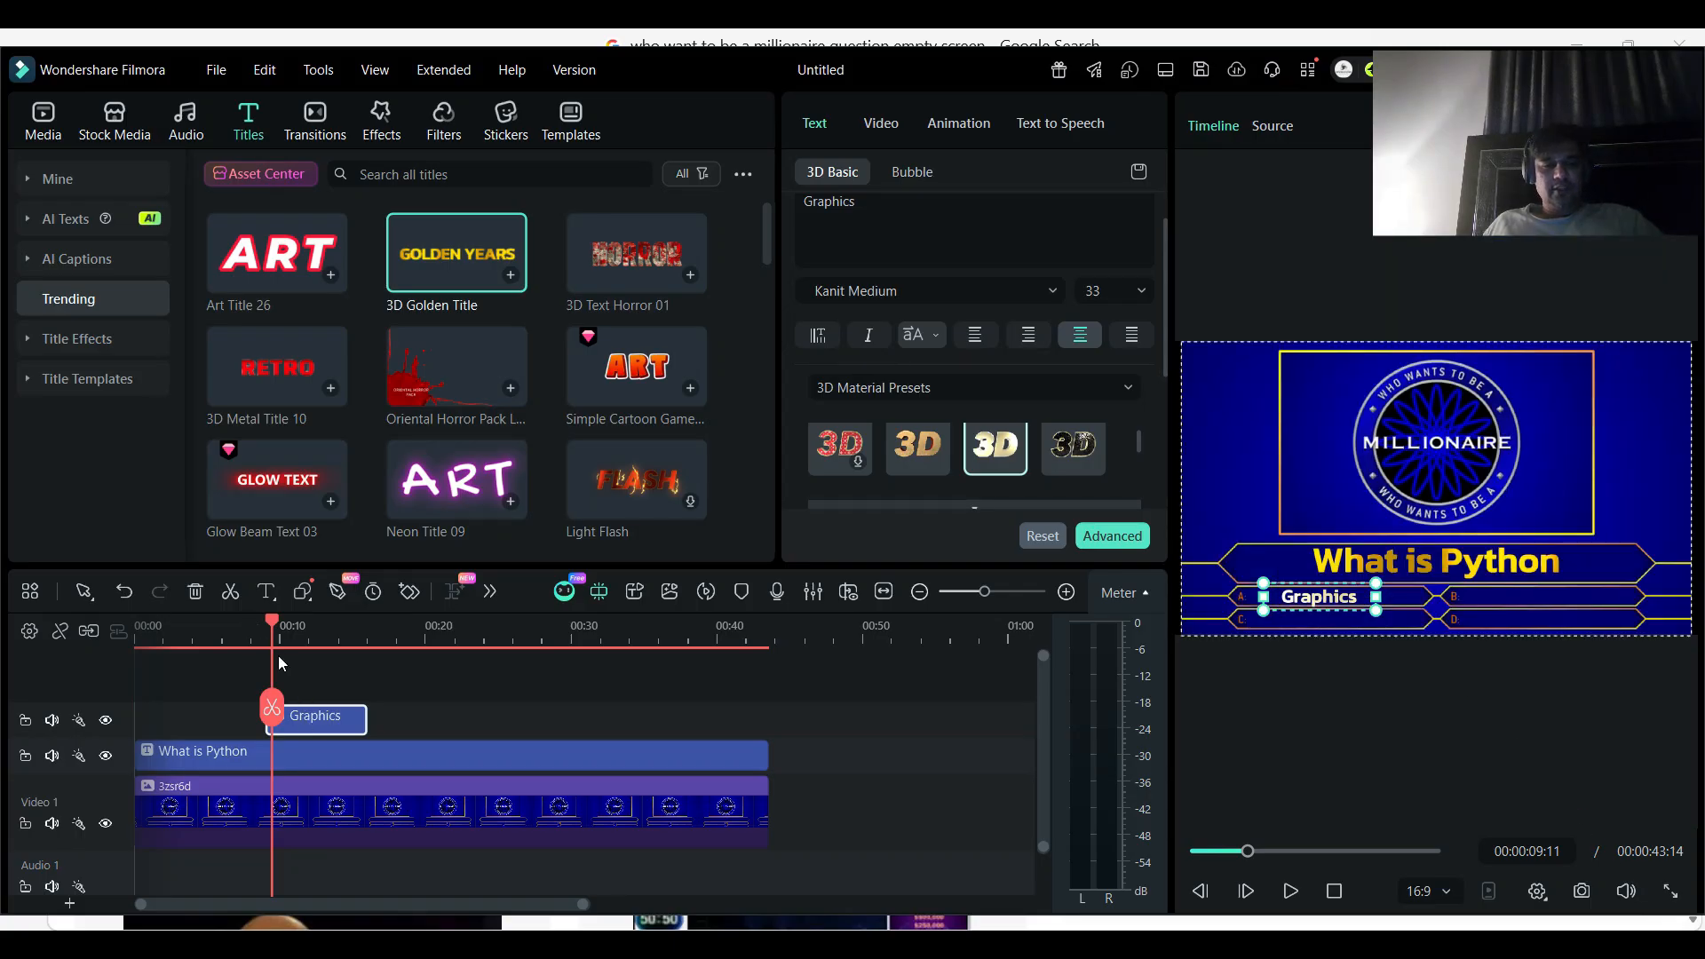
# - Search the effects for "glow" and add the Lens Flare6 effect at the start of the track above the titles
pyautogui.moveTo(274, 618)
pyautogui.mouseDown()
pyautogui.moveTo(323, 618)
pyautogui.moveTo(268, 621)
pyautogui.mouseUp()
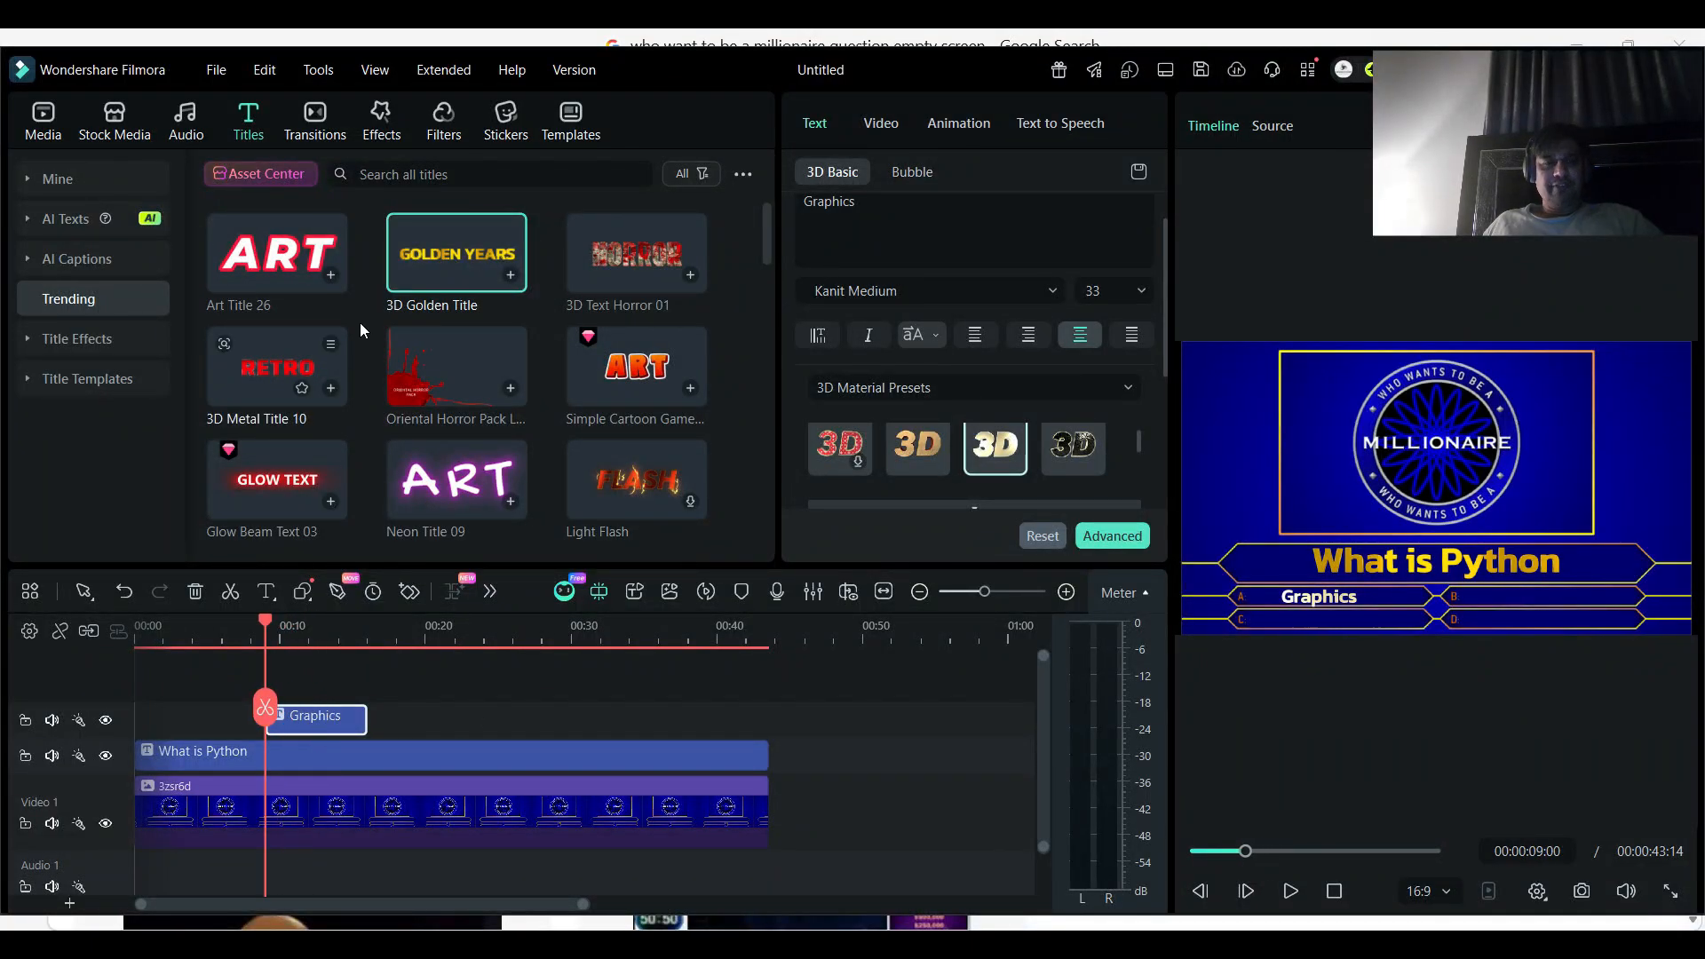
pyautogui.click(379, 133)
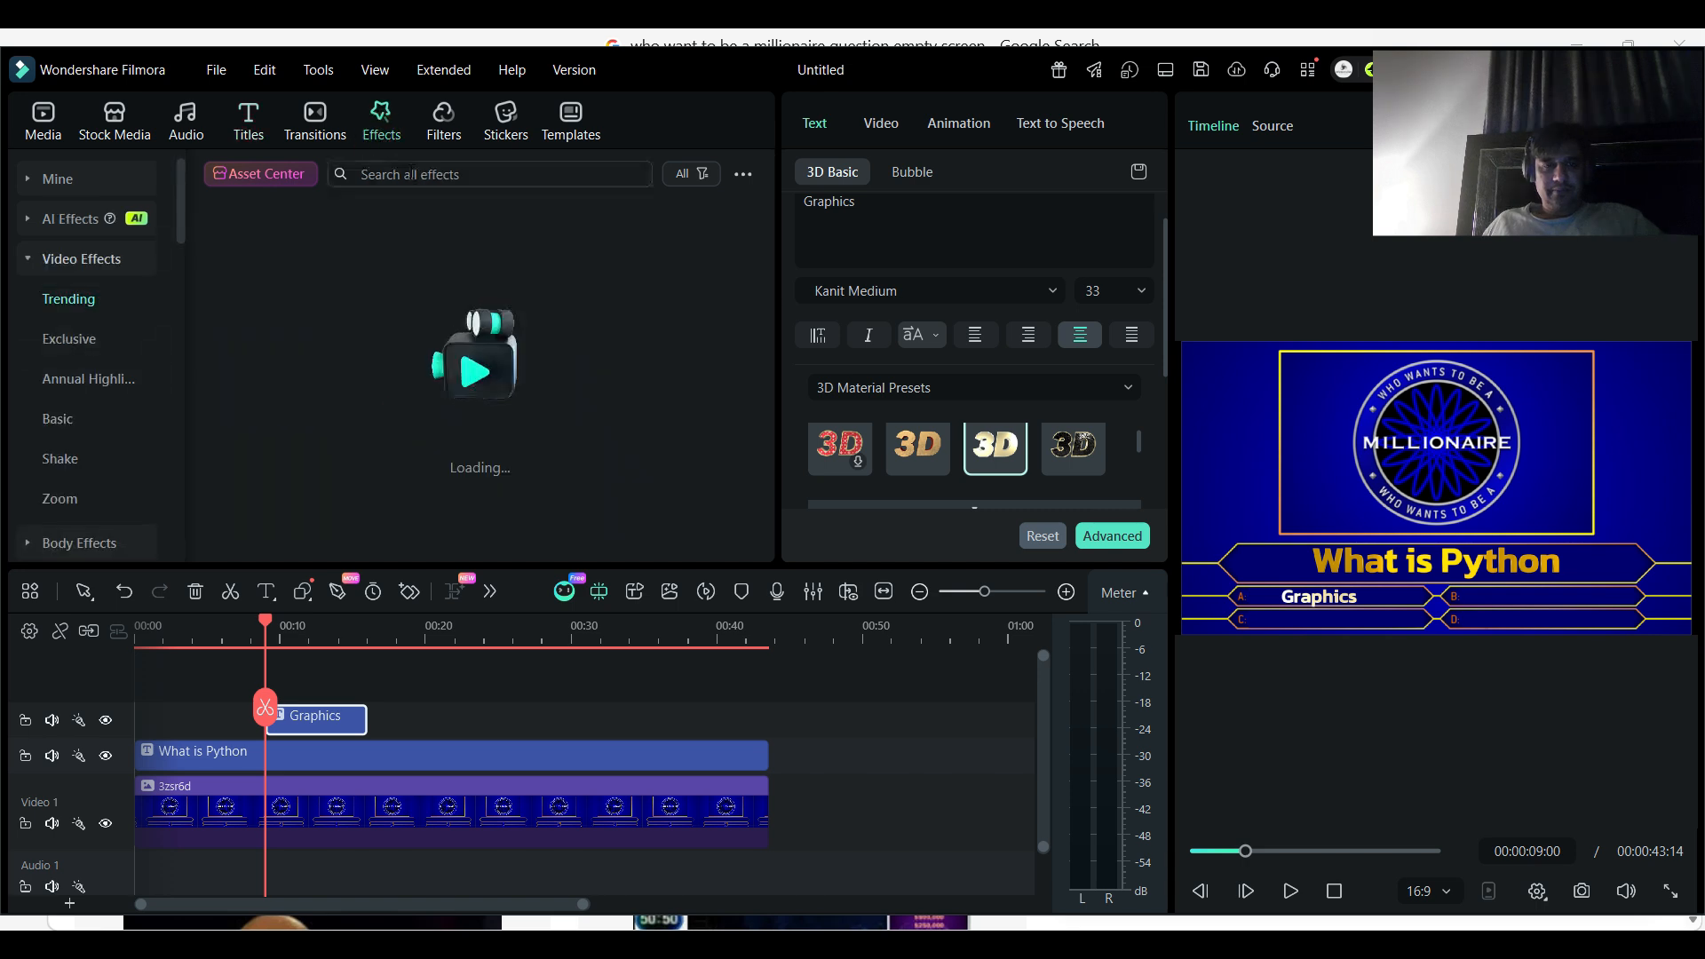
pyautogui.click(409, 174)
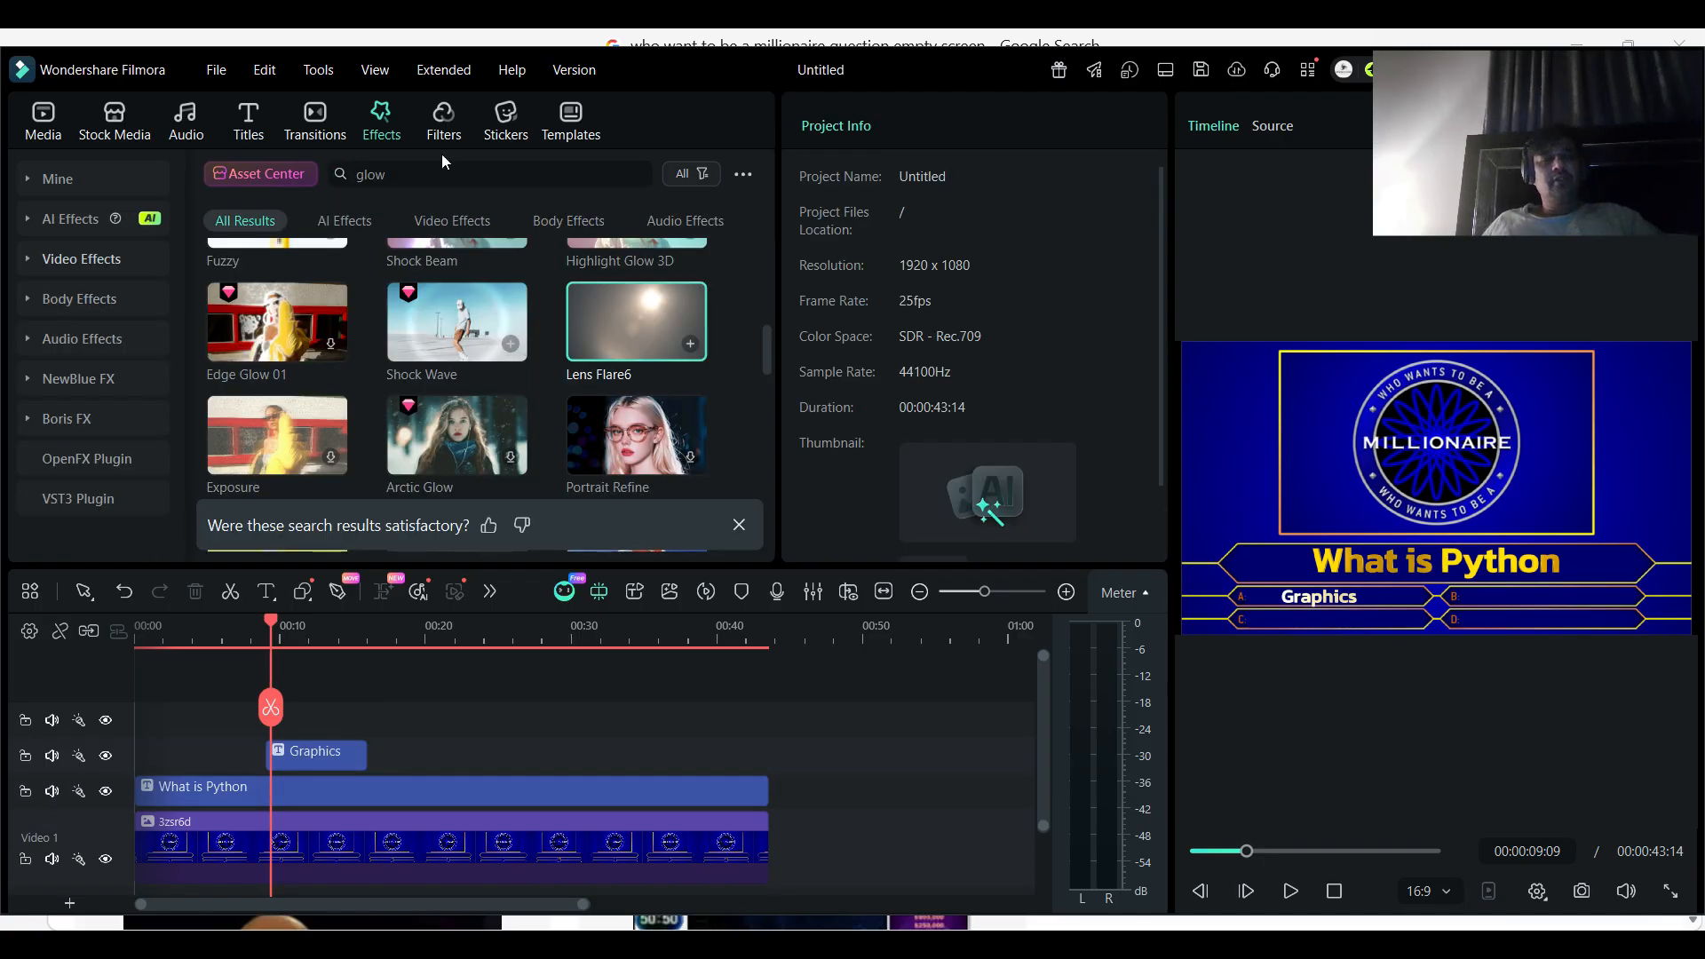
pyautogui.click(437, 168)
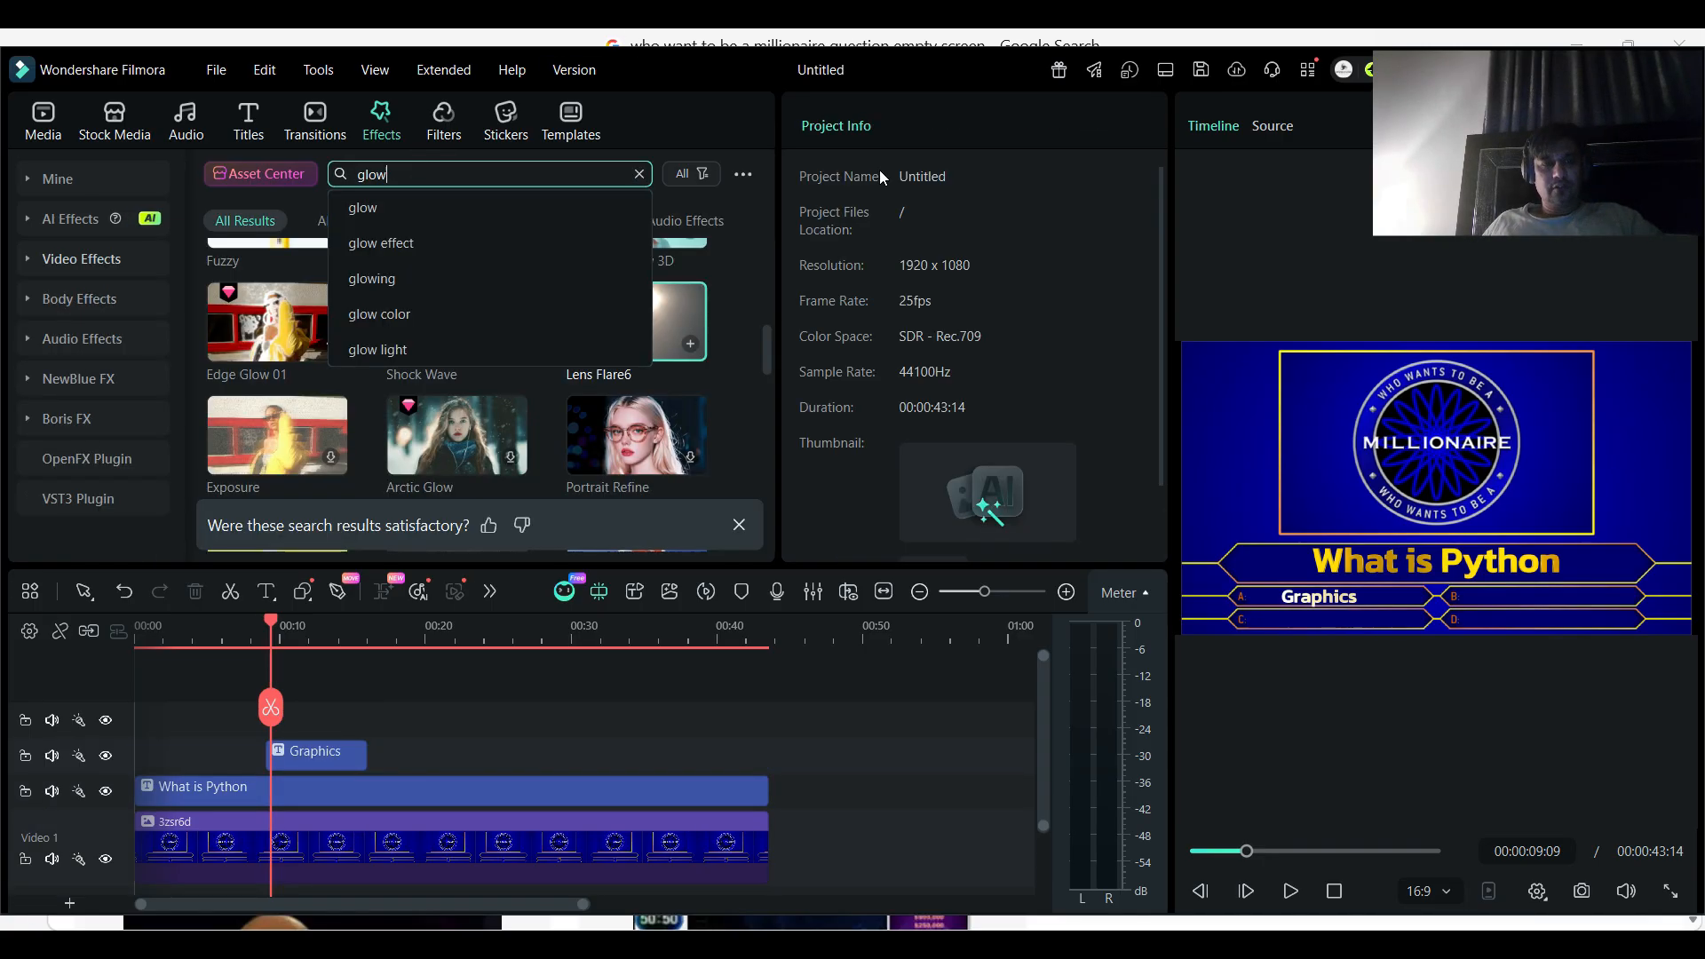
pyautogui.click(666, 138)
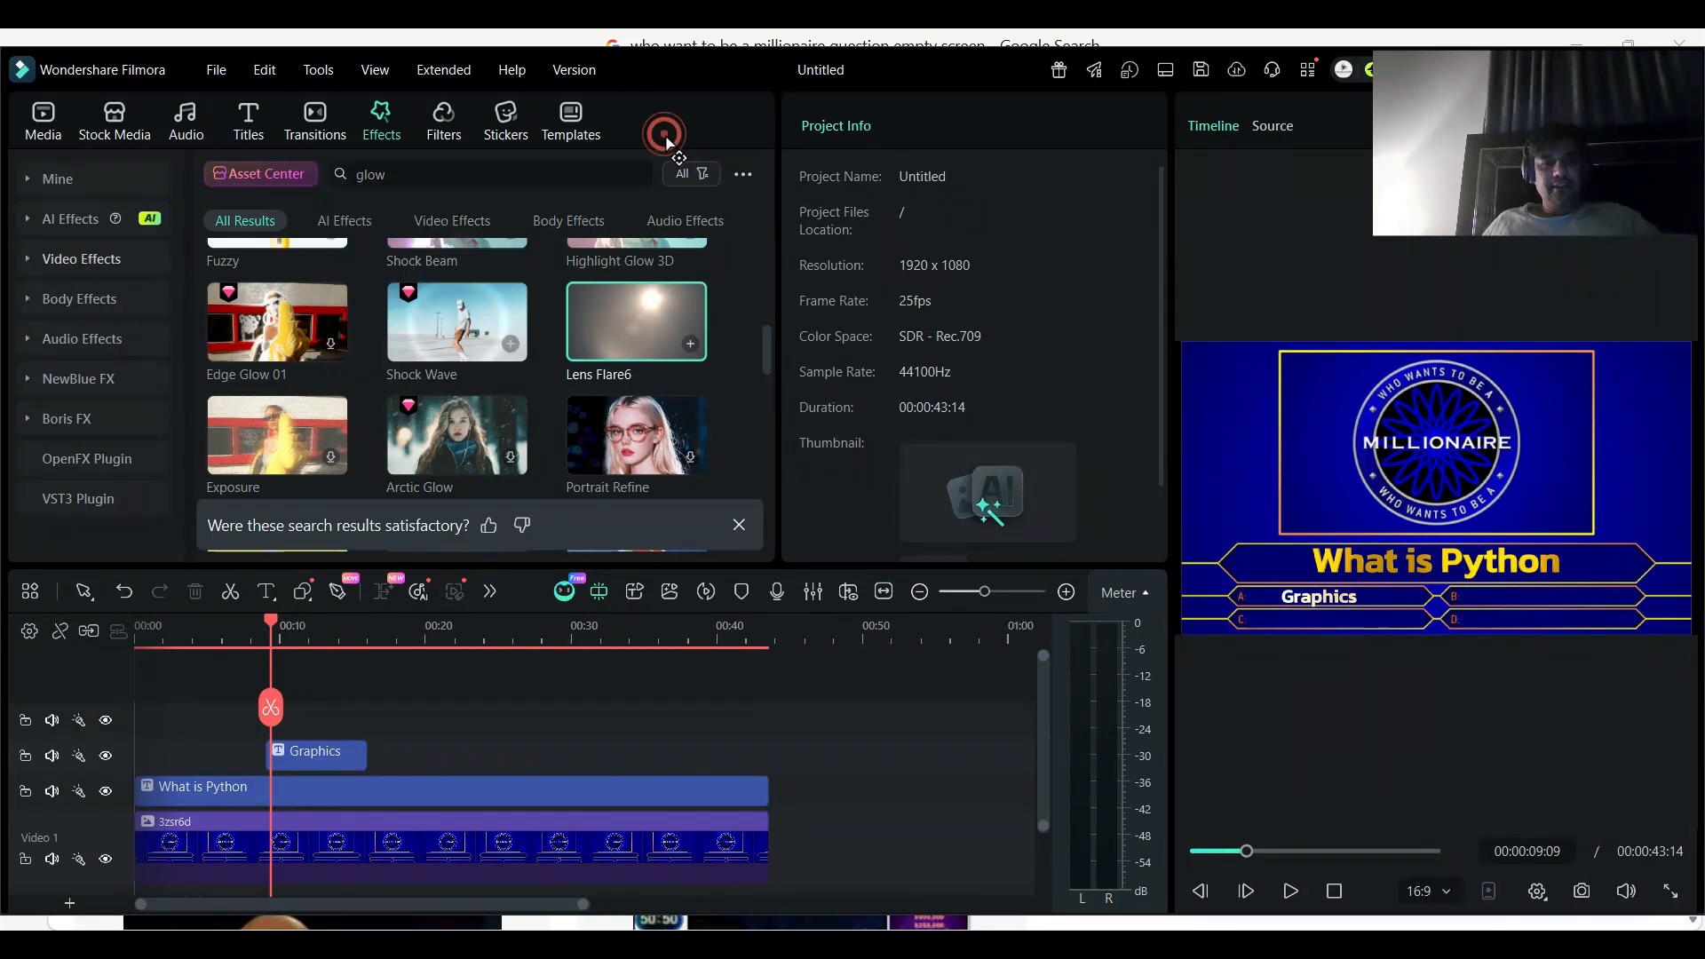
pyautogui.moveTo(658, 305); pyautogui.dragTo(252, 720)
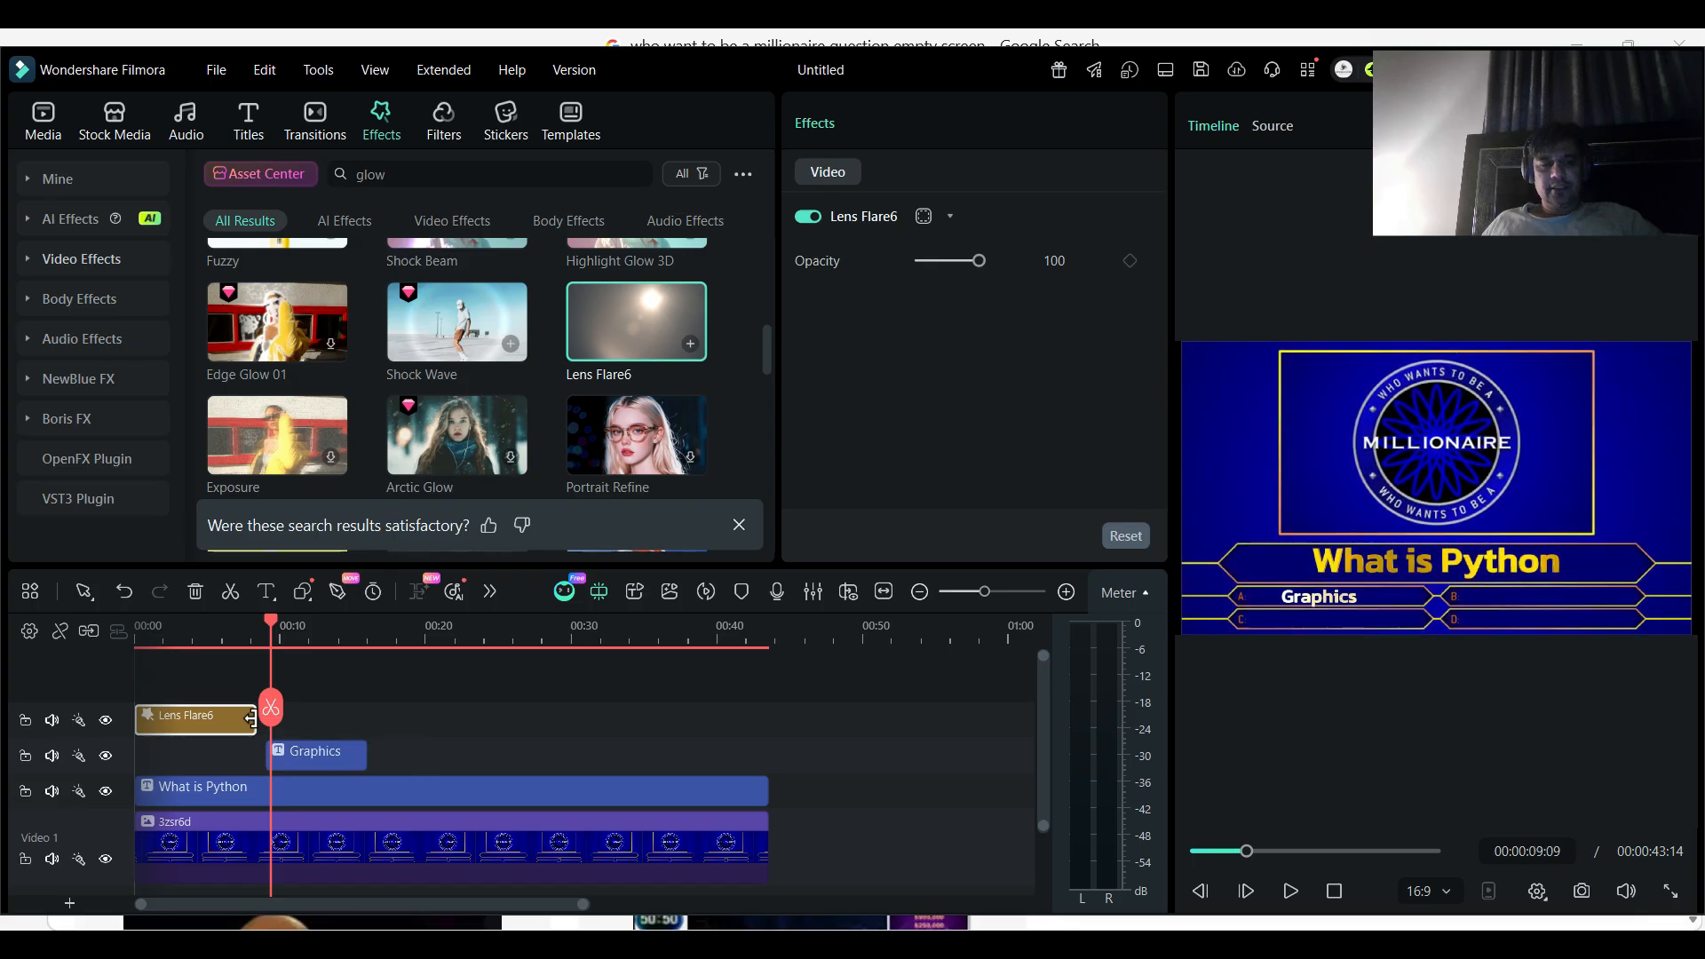
# - Play the Lens Flare6 effect in full screen from the start of the timeline
pyautogui.click(137, 623)
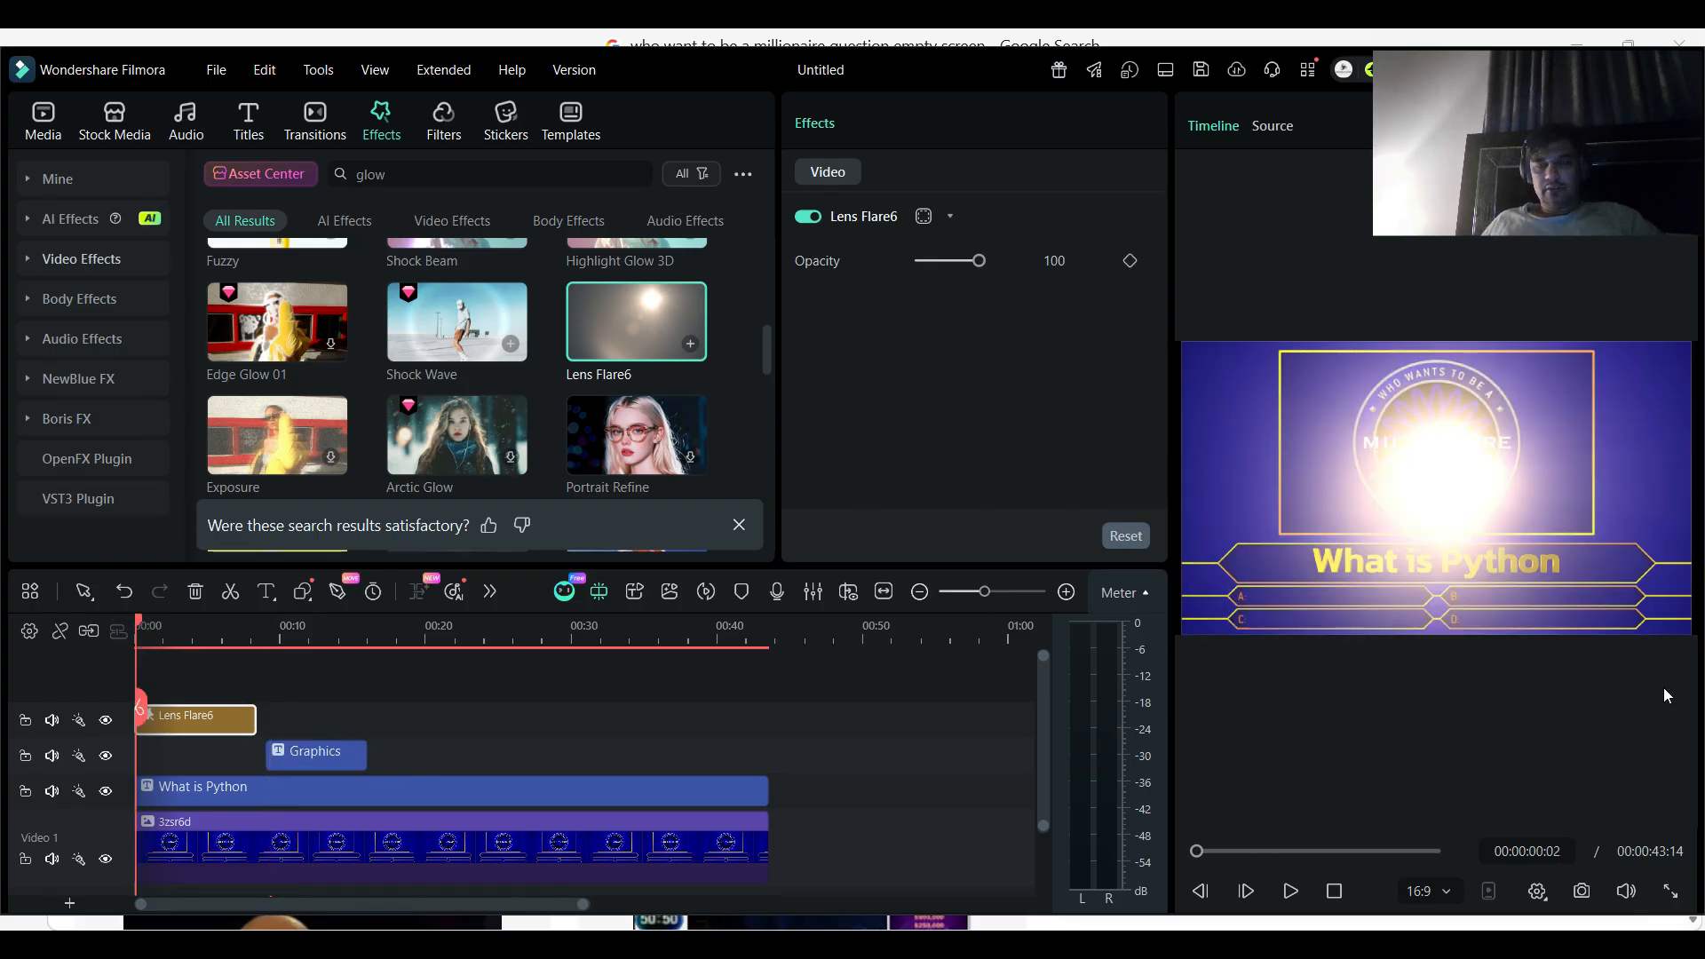
pyautogui.click(1670, 891)
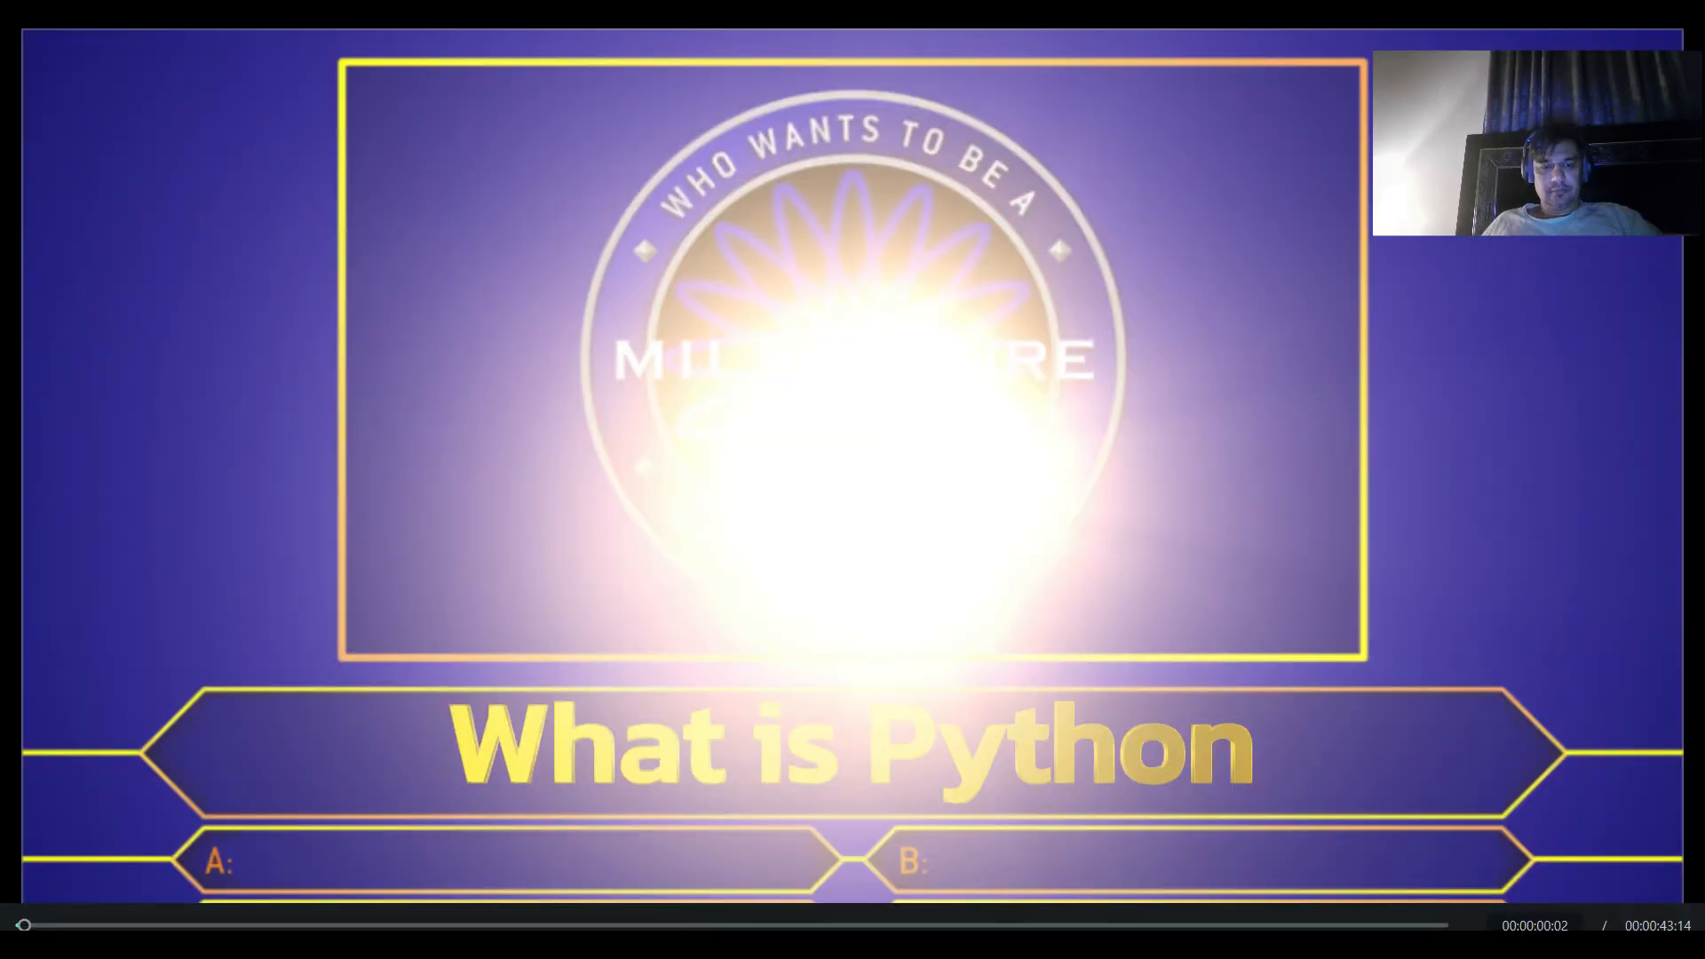
pyautogui.press('space')
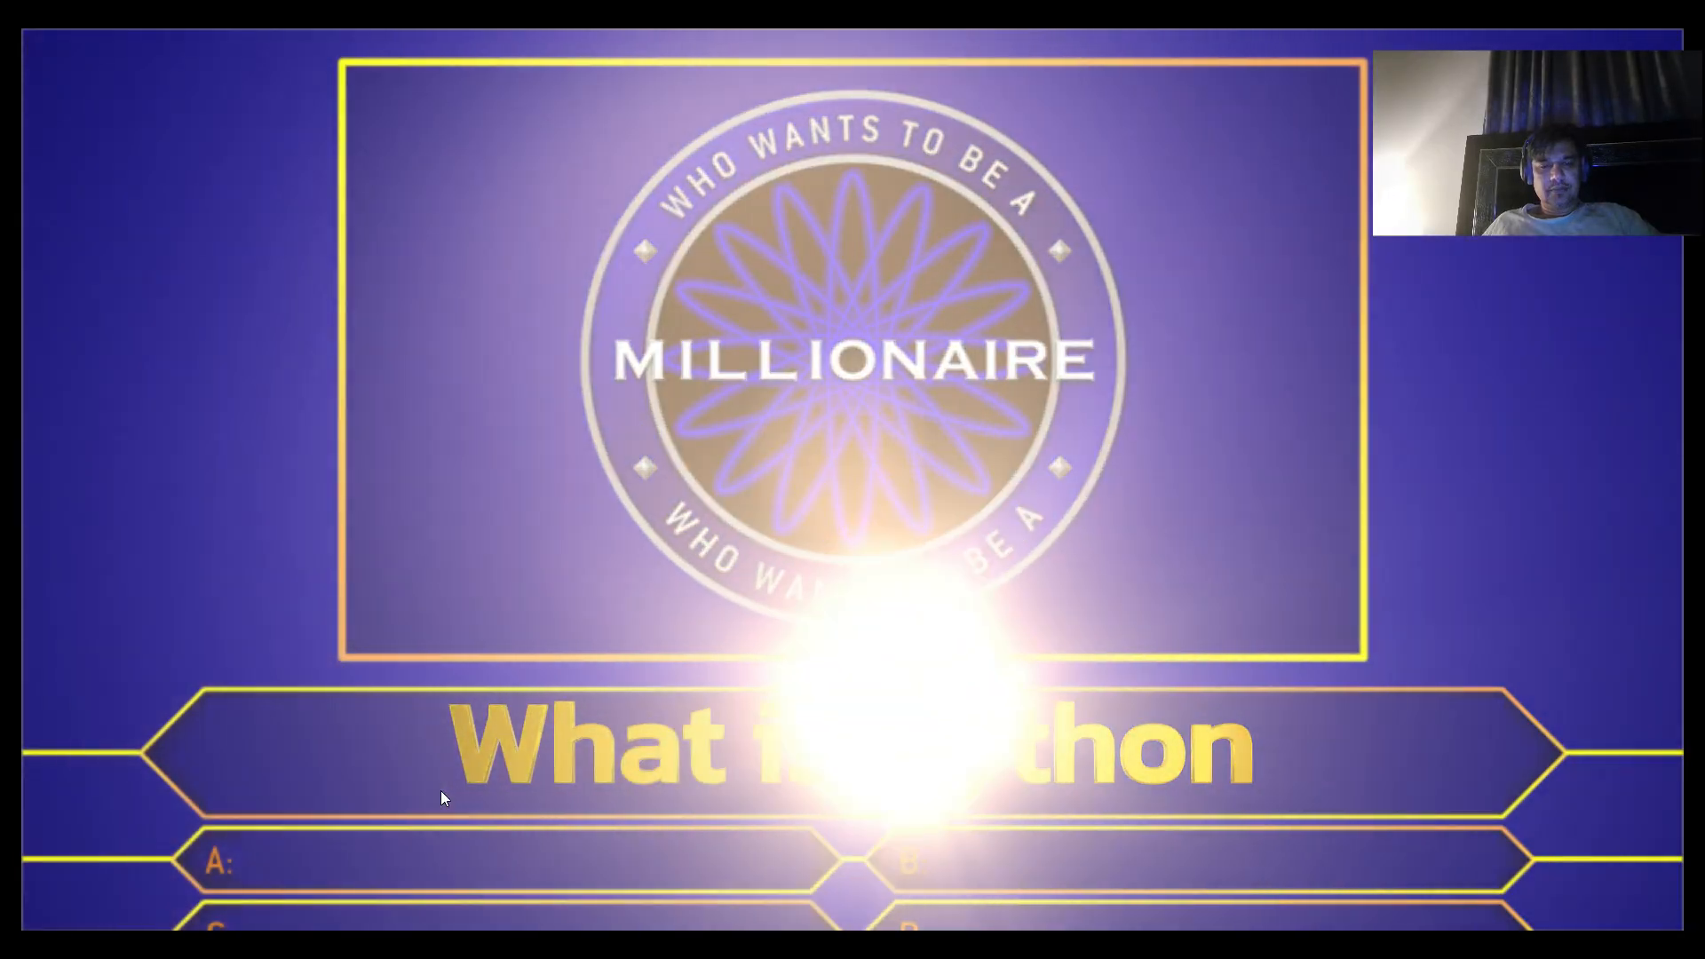
pyautogui.press('Escape')
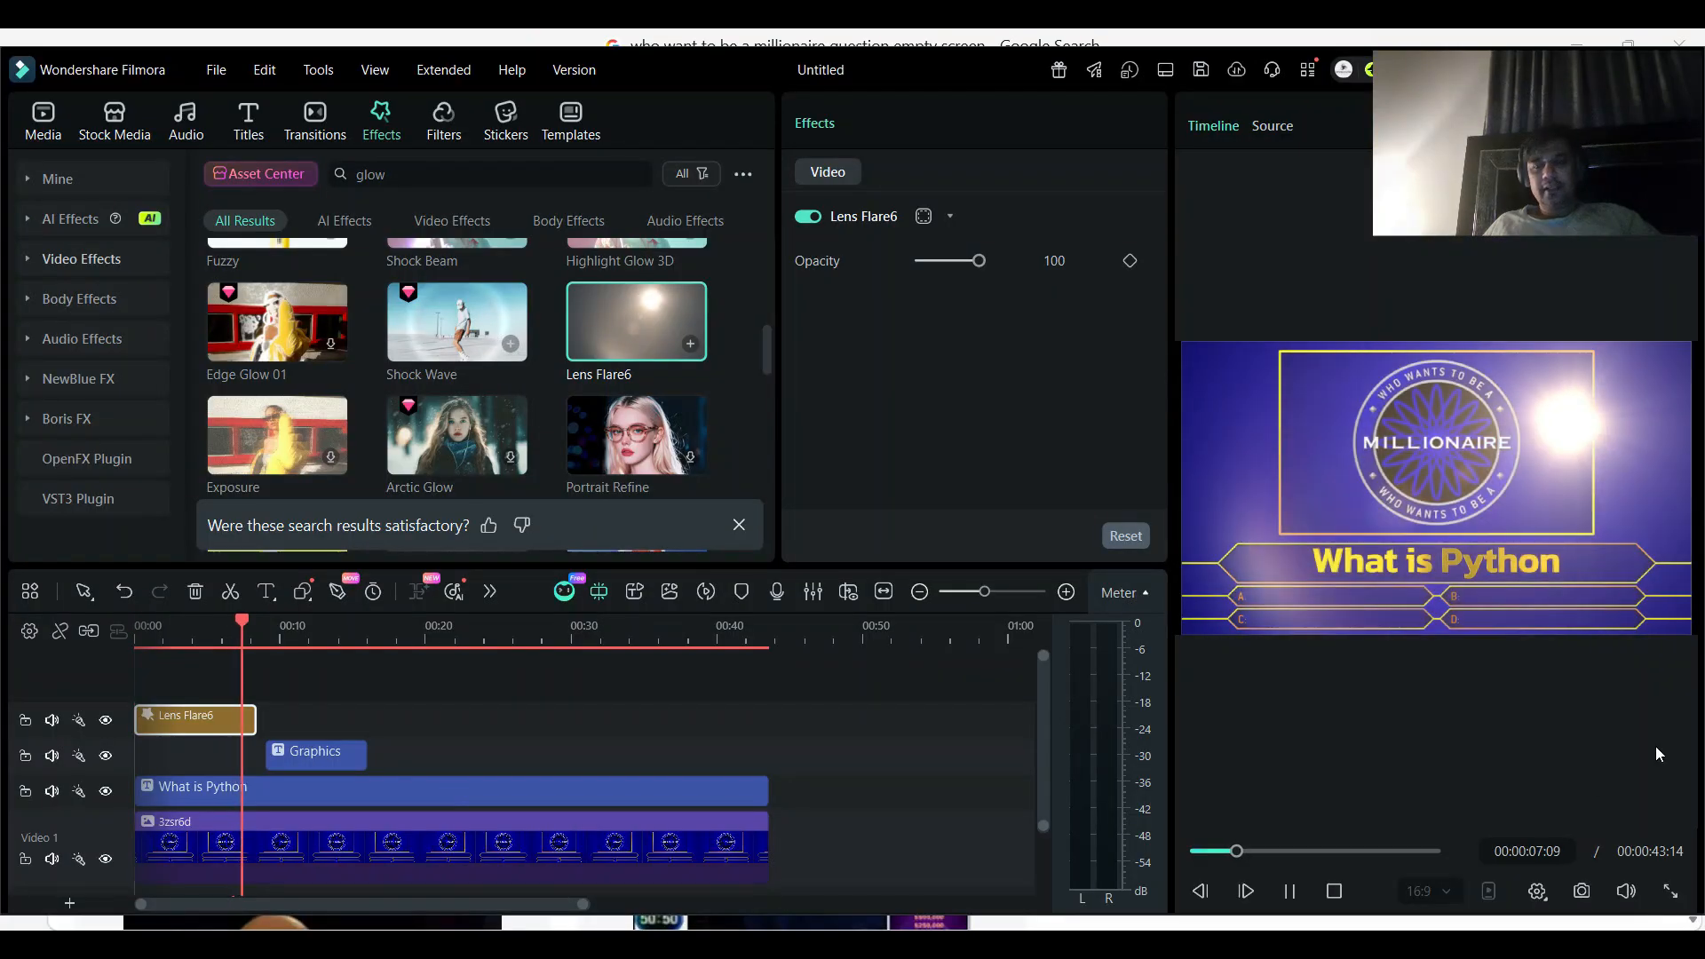
pyautogui.click(1289, 891)
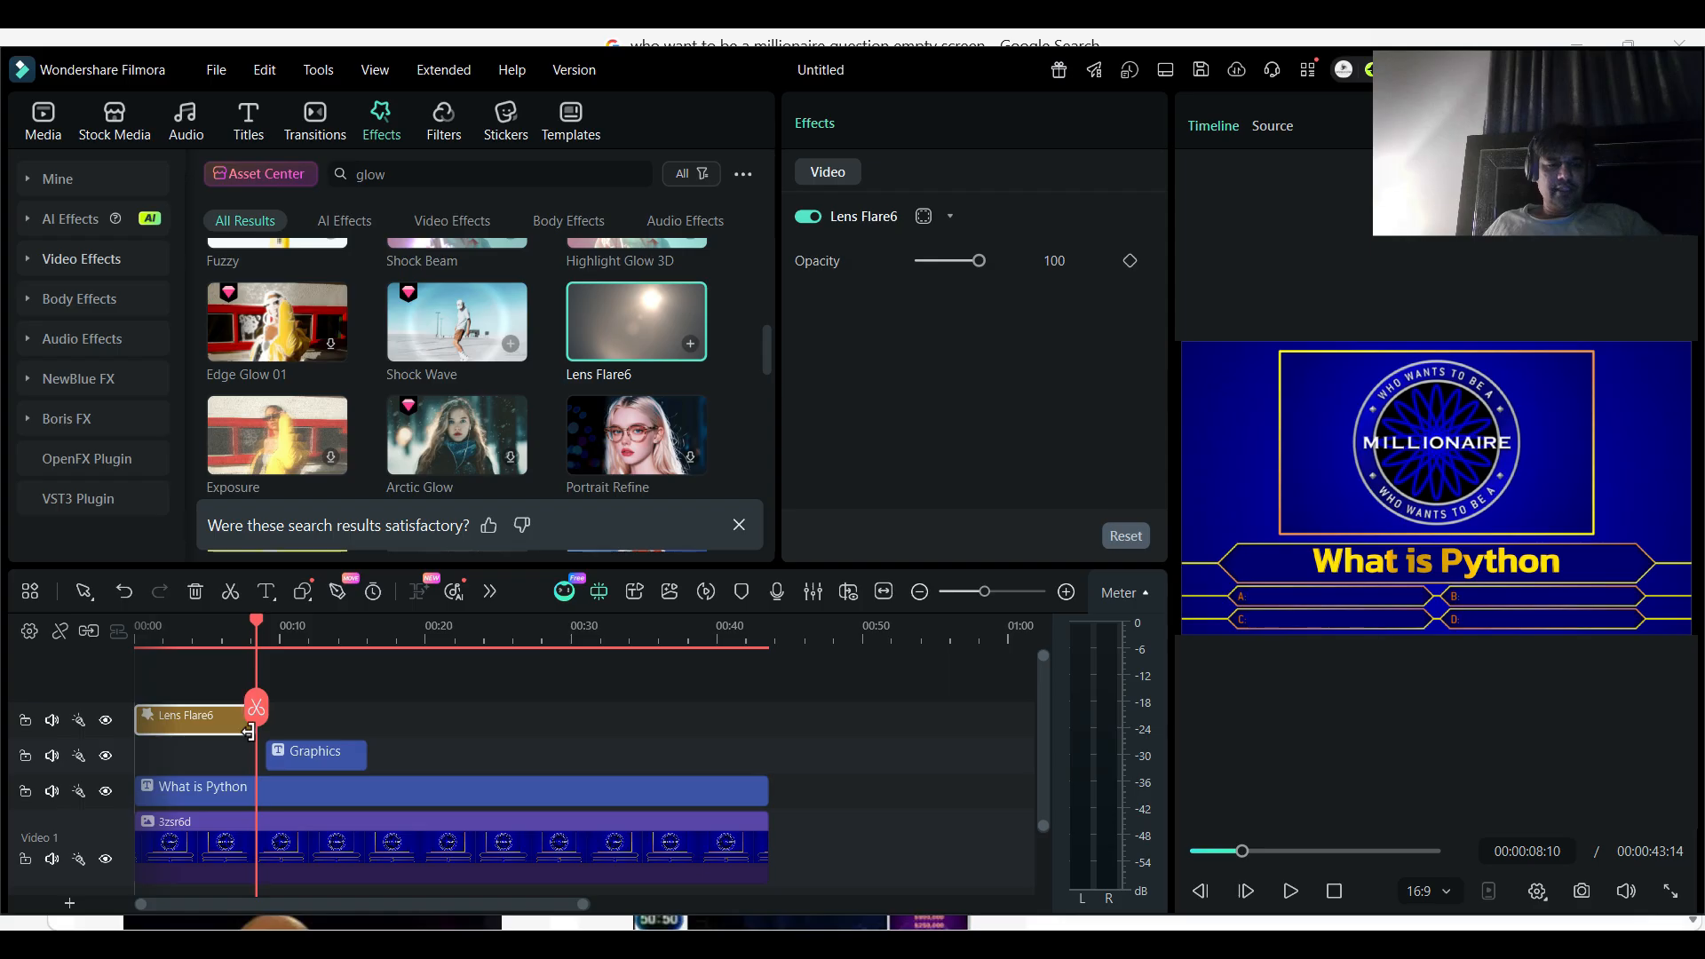
# - Shorten the Lens Flare6 clip to about 5 seconds 20 frames and move the "What is Python" title to start where it ends
pyautogui.moveTo(248, 732); pyautogui.dragTo(218, 732)
pyautogui.click(198, 631)
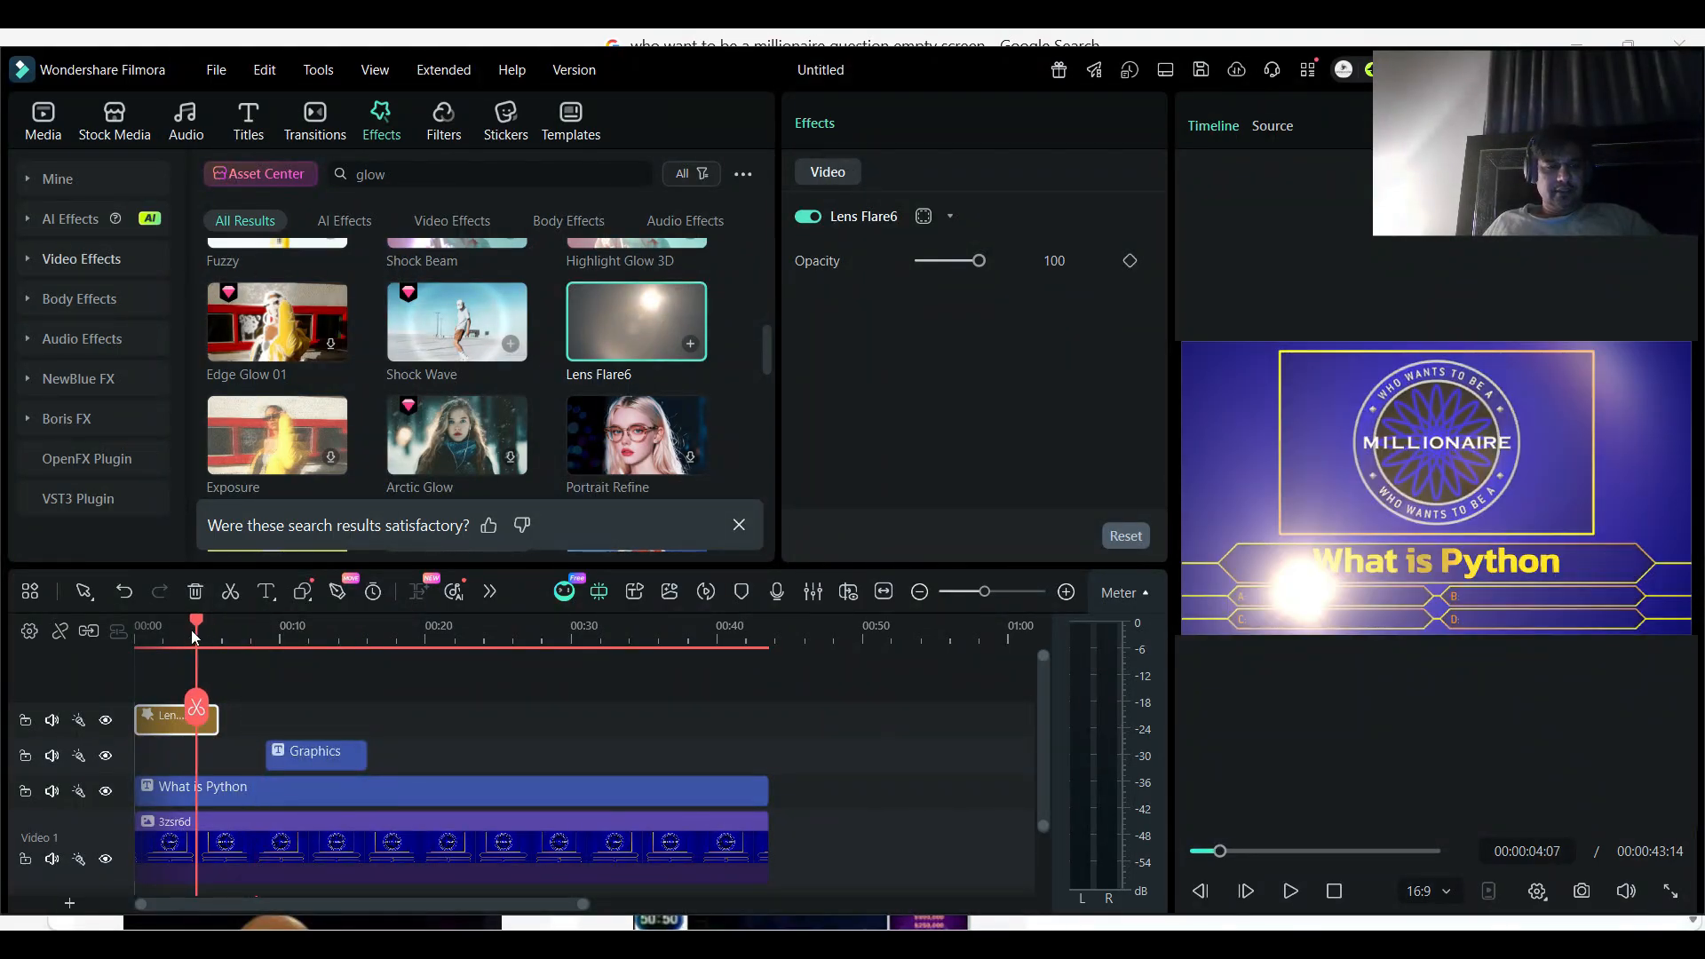
pyautogui.moveTo(190, 631)
pyautogui.mouseDown()
pyautogui.moveTo(141, 621)
pyautogui.moveTo(219, 621)
pyautogui.mouseUp()
pyautogui.moveTo(256, 791); pyautogui.dragTo(346, 792)
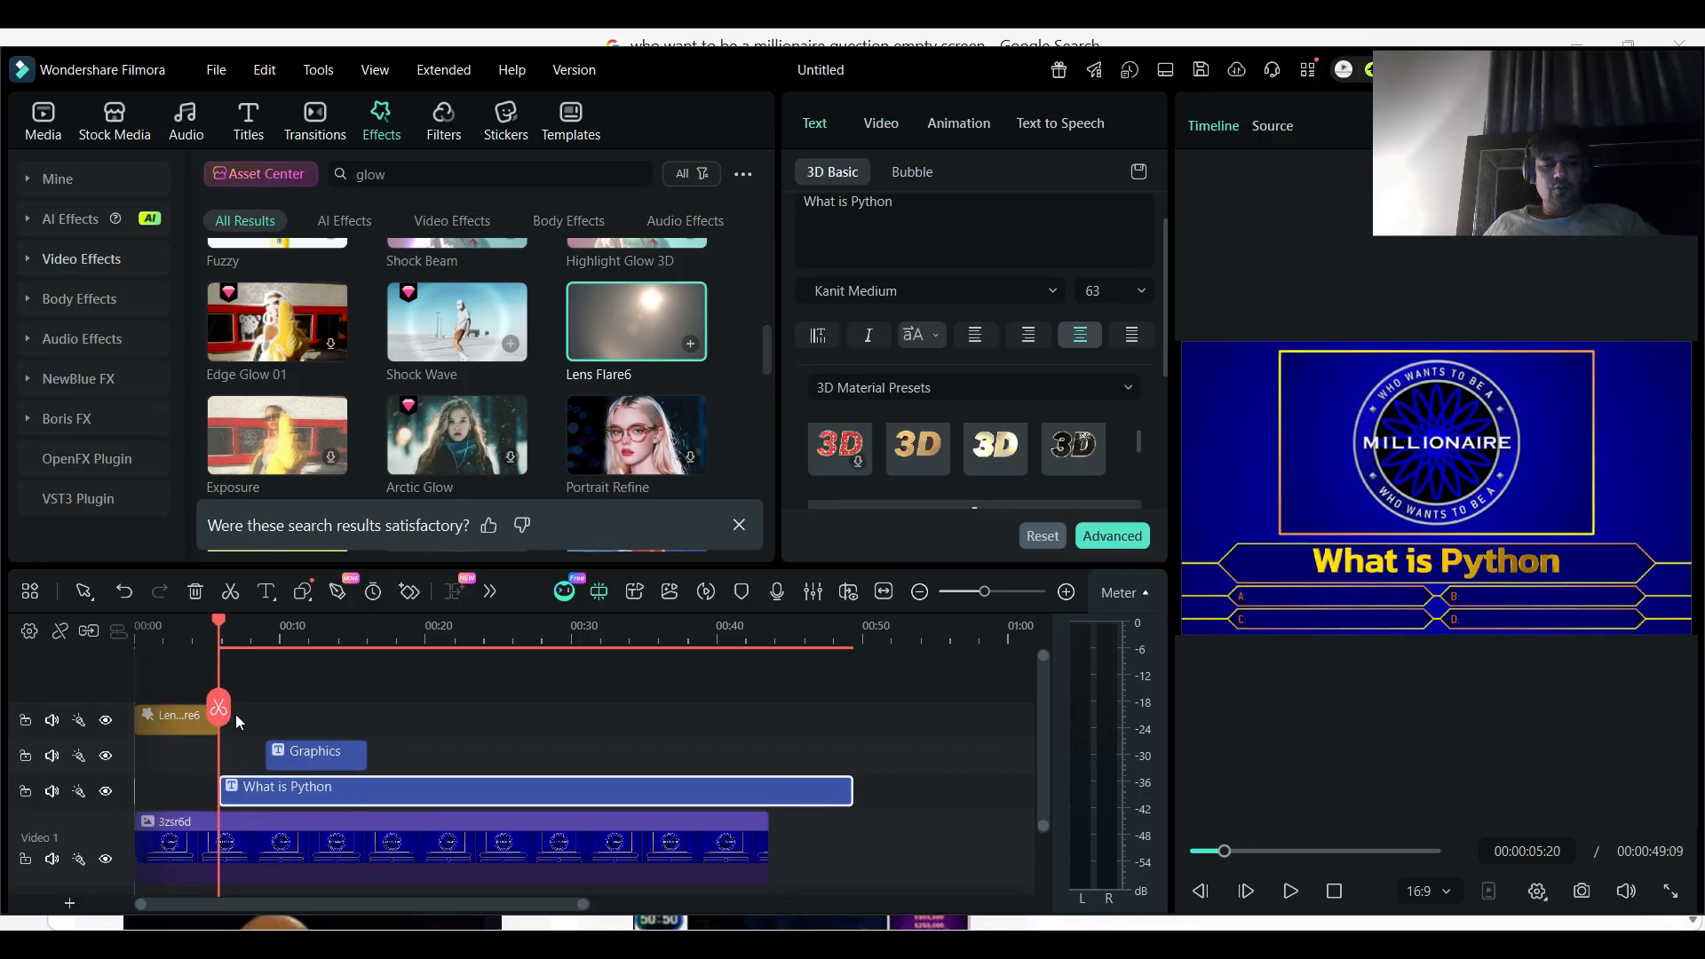
# - Play the sequence in full screen from the question title's start, and again from the beginning of the timeline
pyautogui.click(1669, 890)
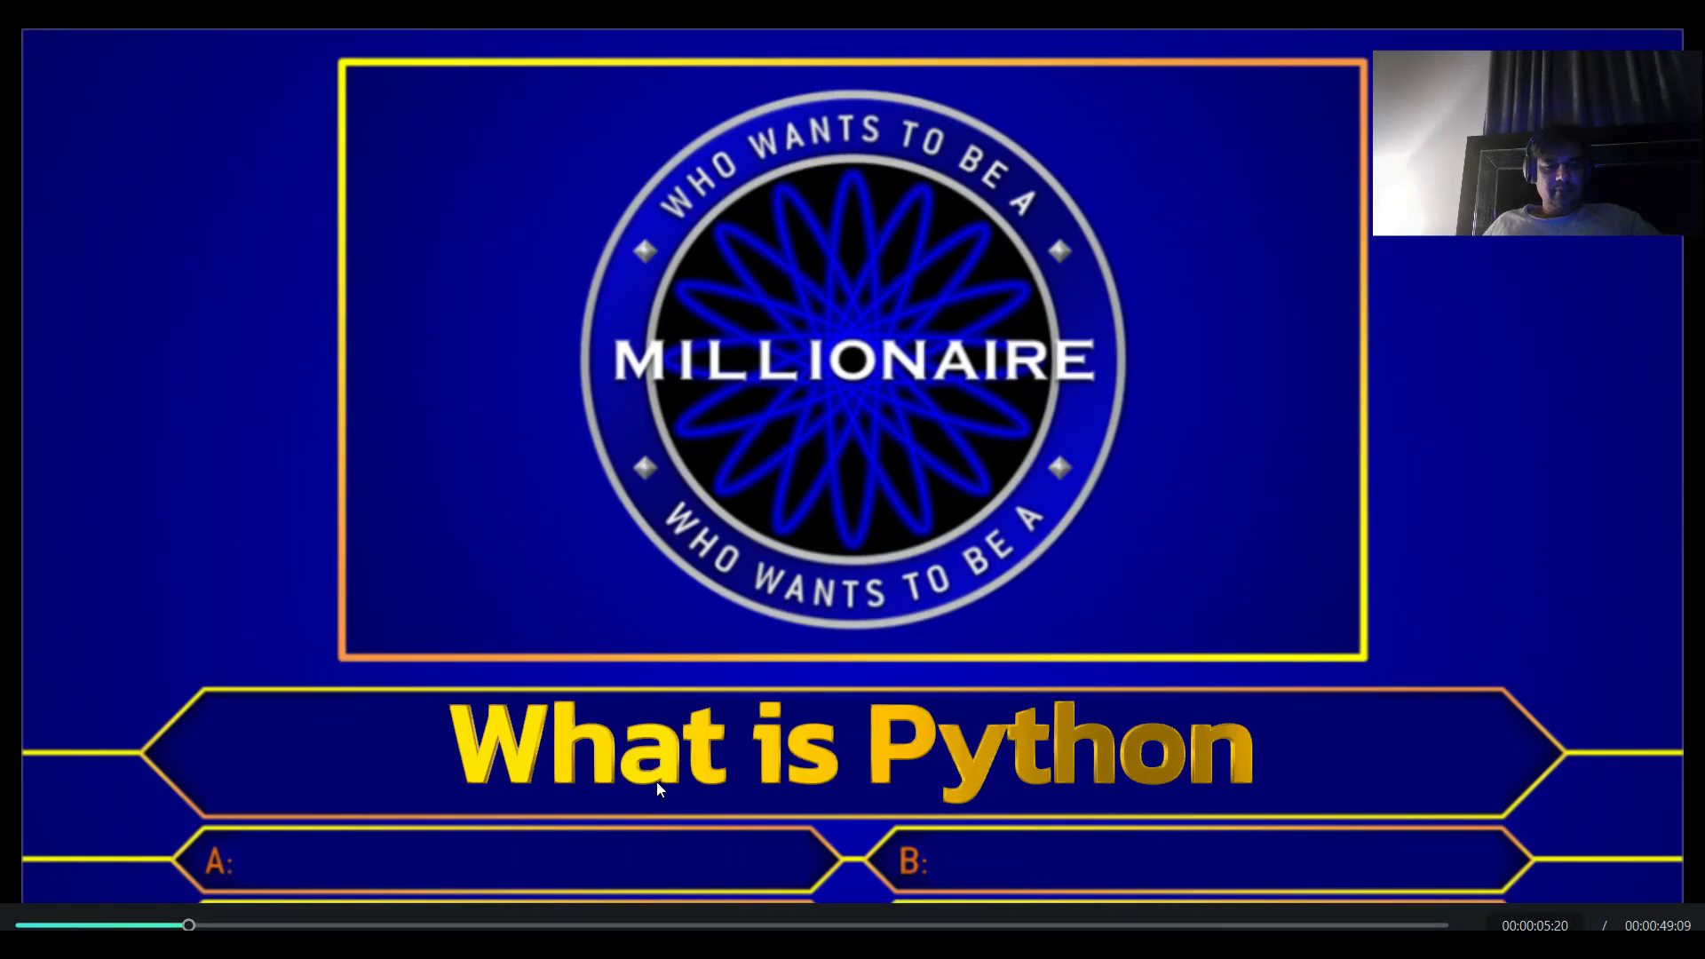
pyautogui.press('space')
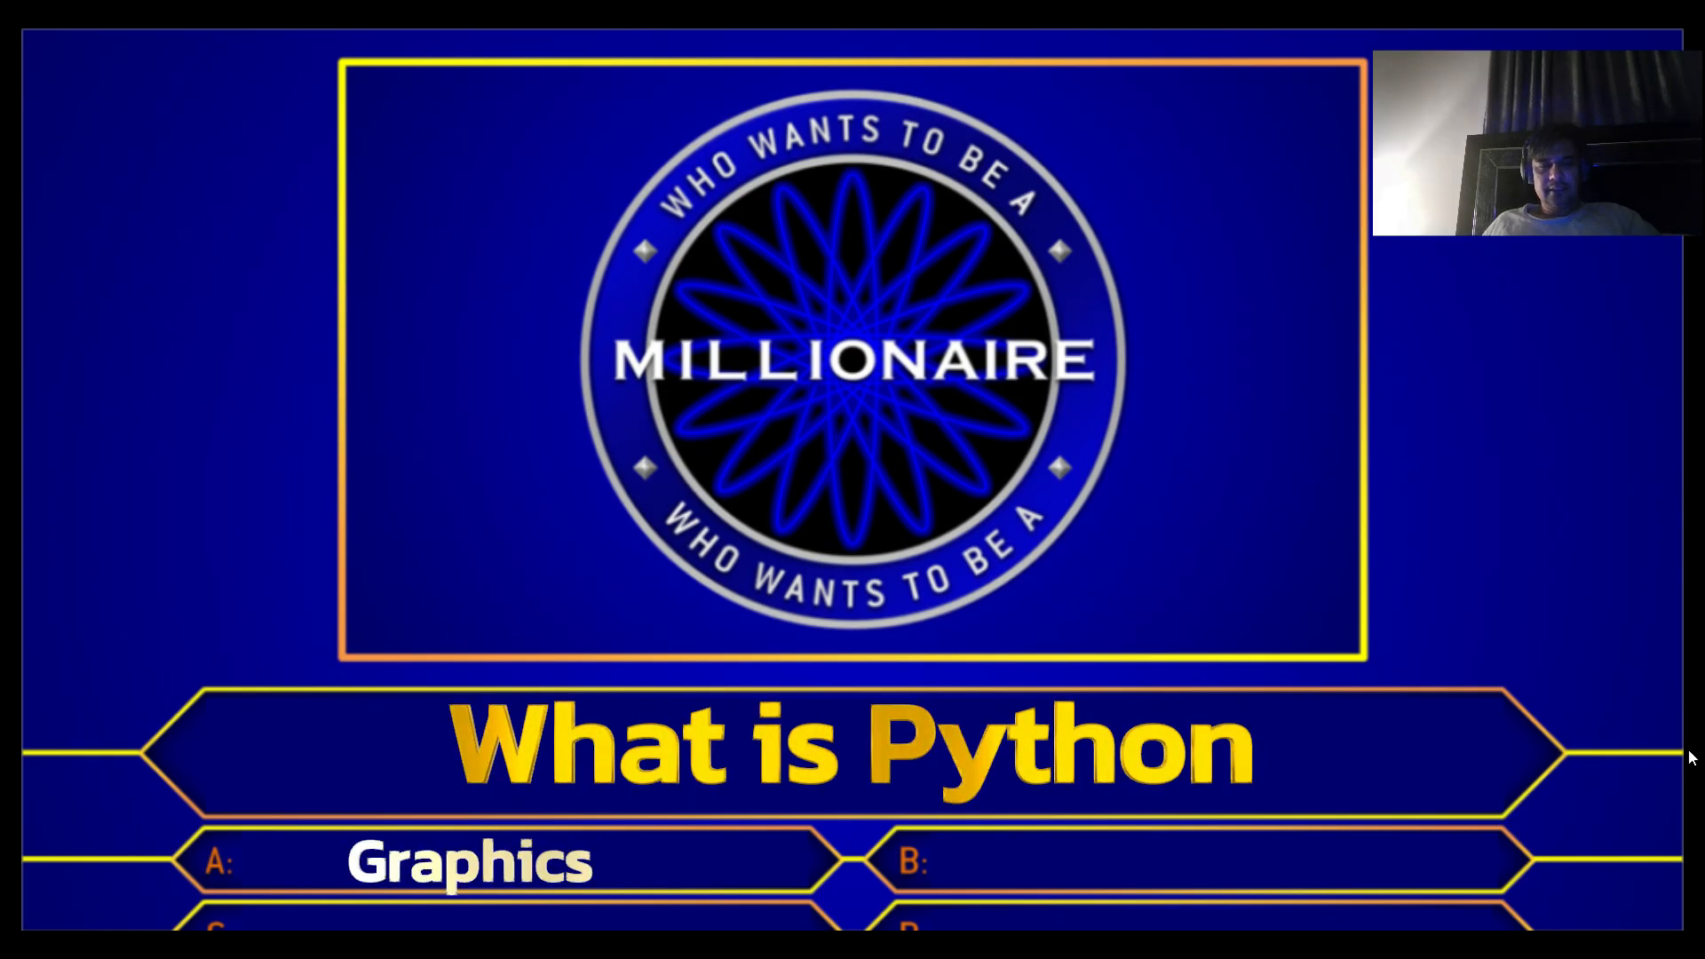
pyautogui.press('Escape')
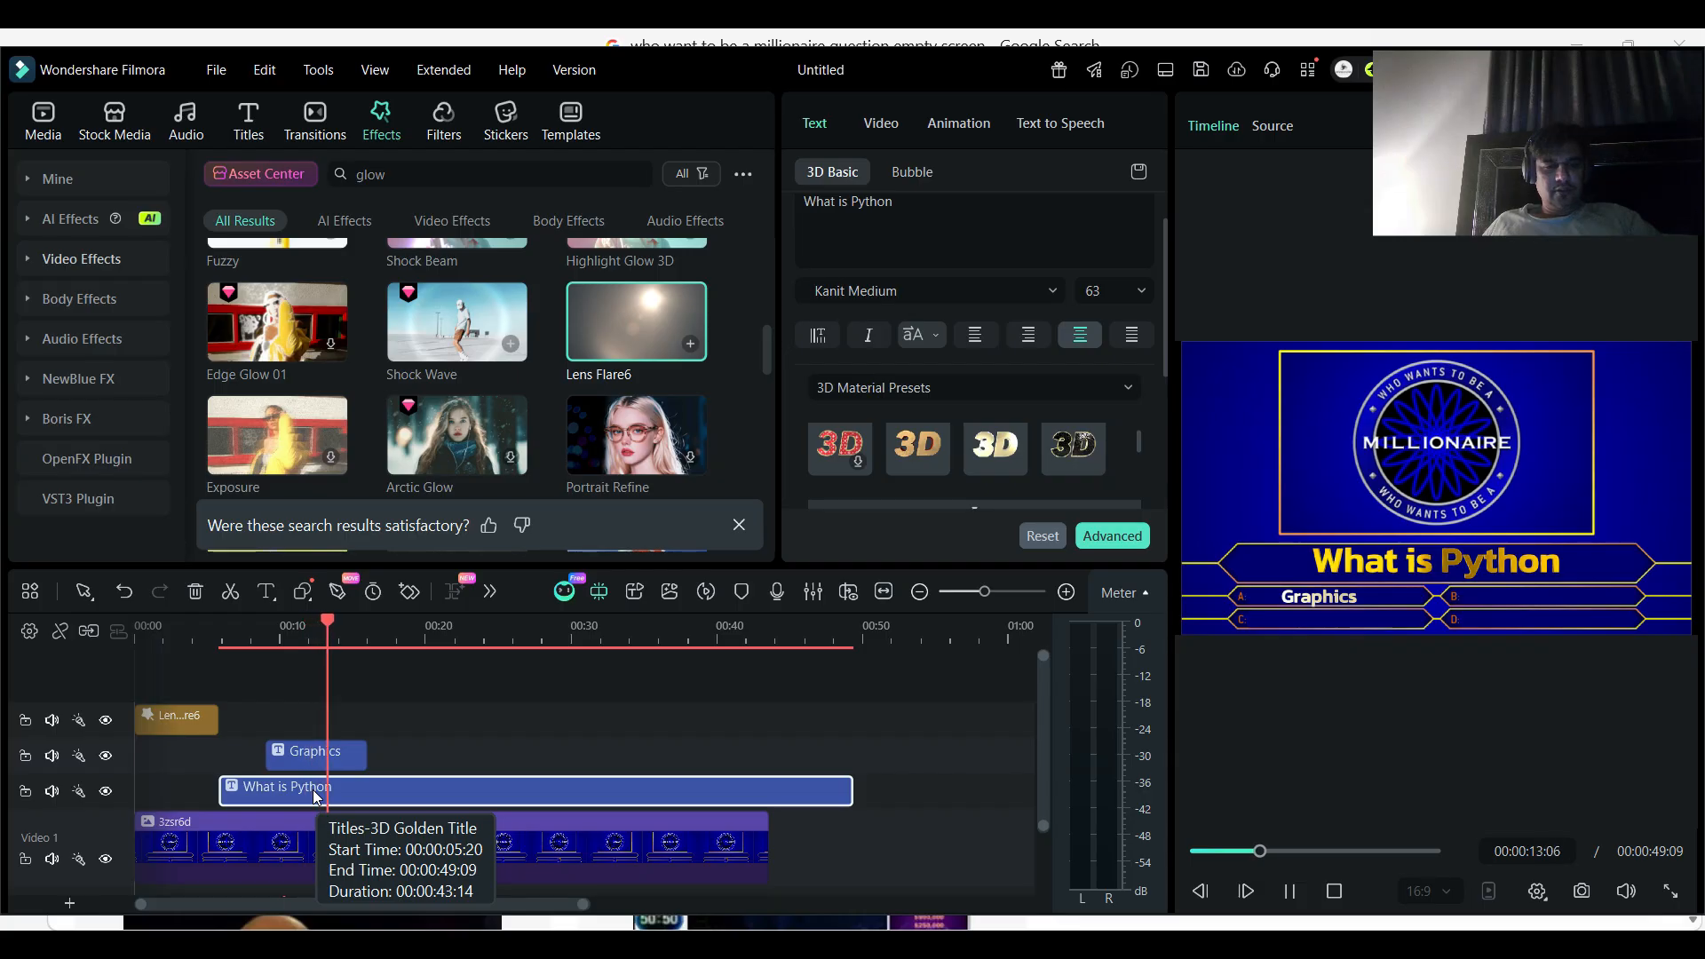
pyautogui.click(1289, 892)
pyautogui.click(139, 642)
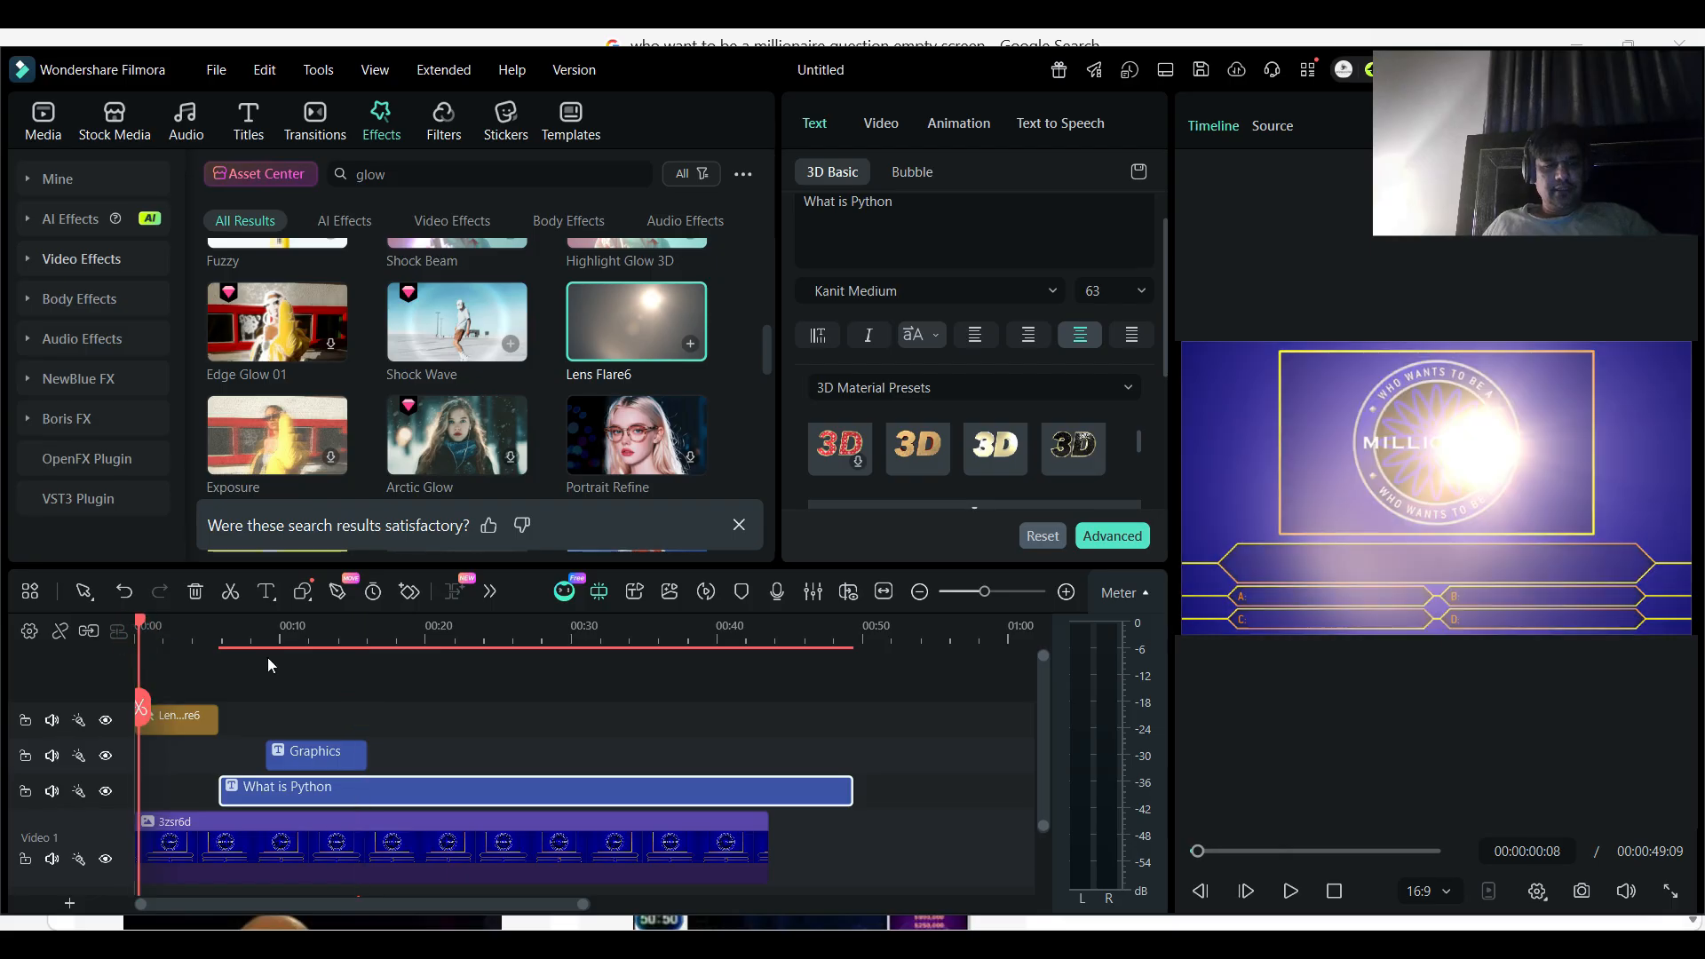
pyautogui.click(1670, 887)
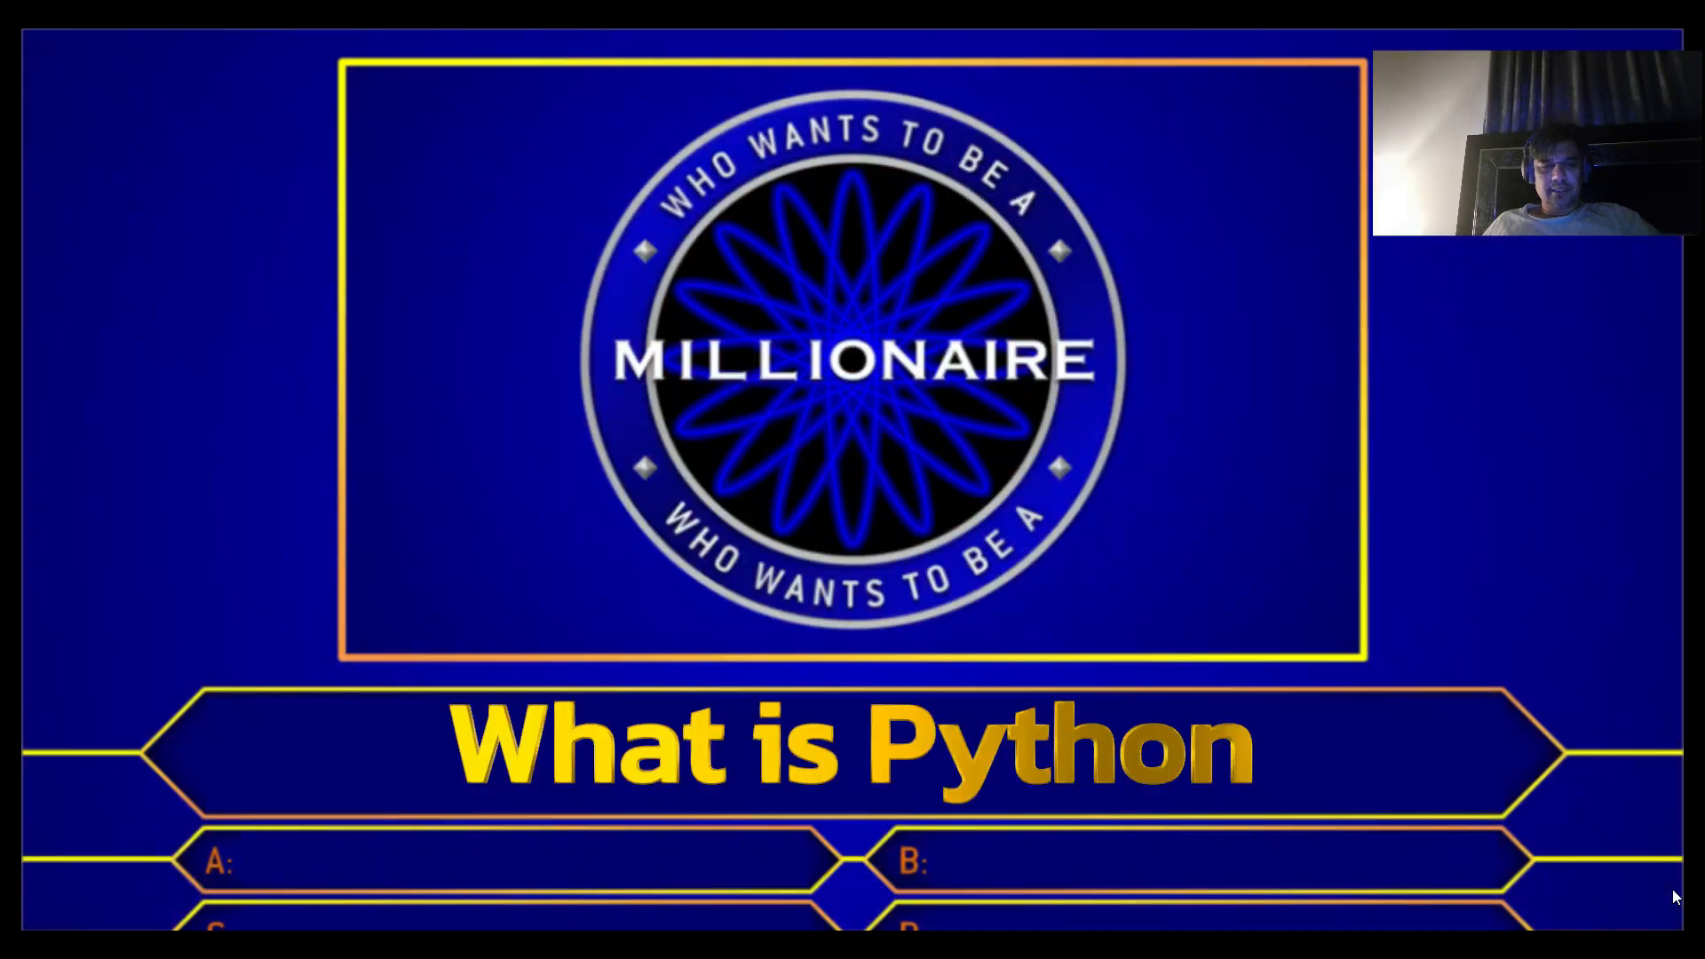
pyautogui.press('Escape')
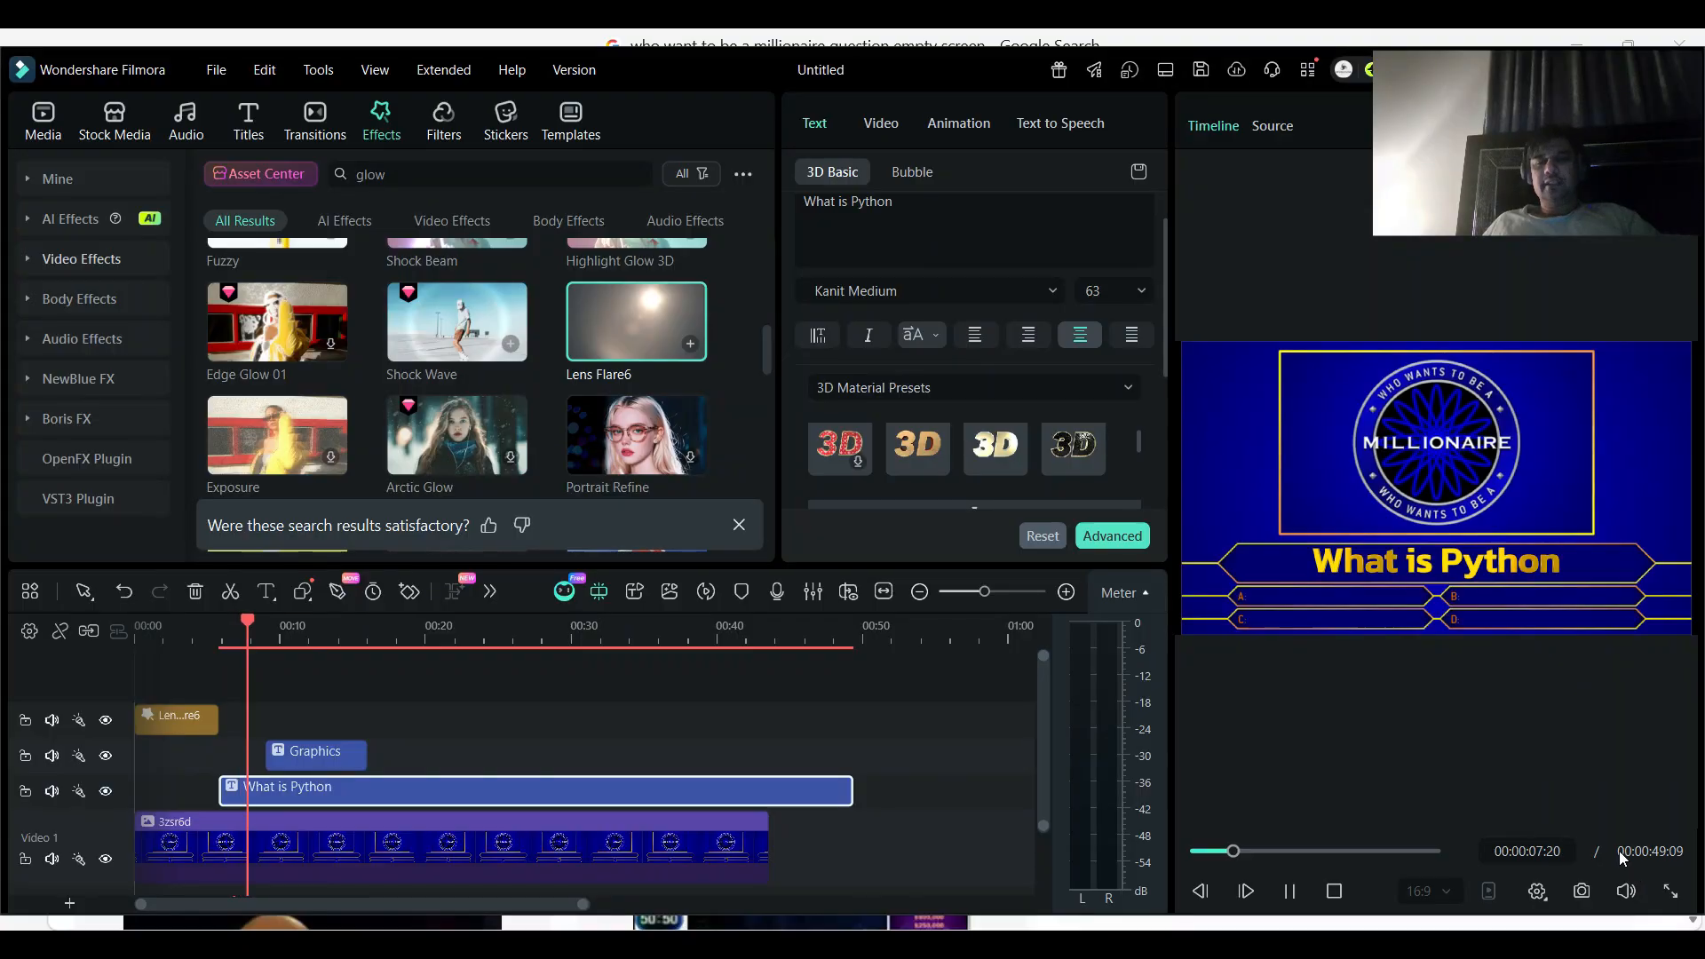
pyautogui.click(1291, 890)
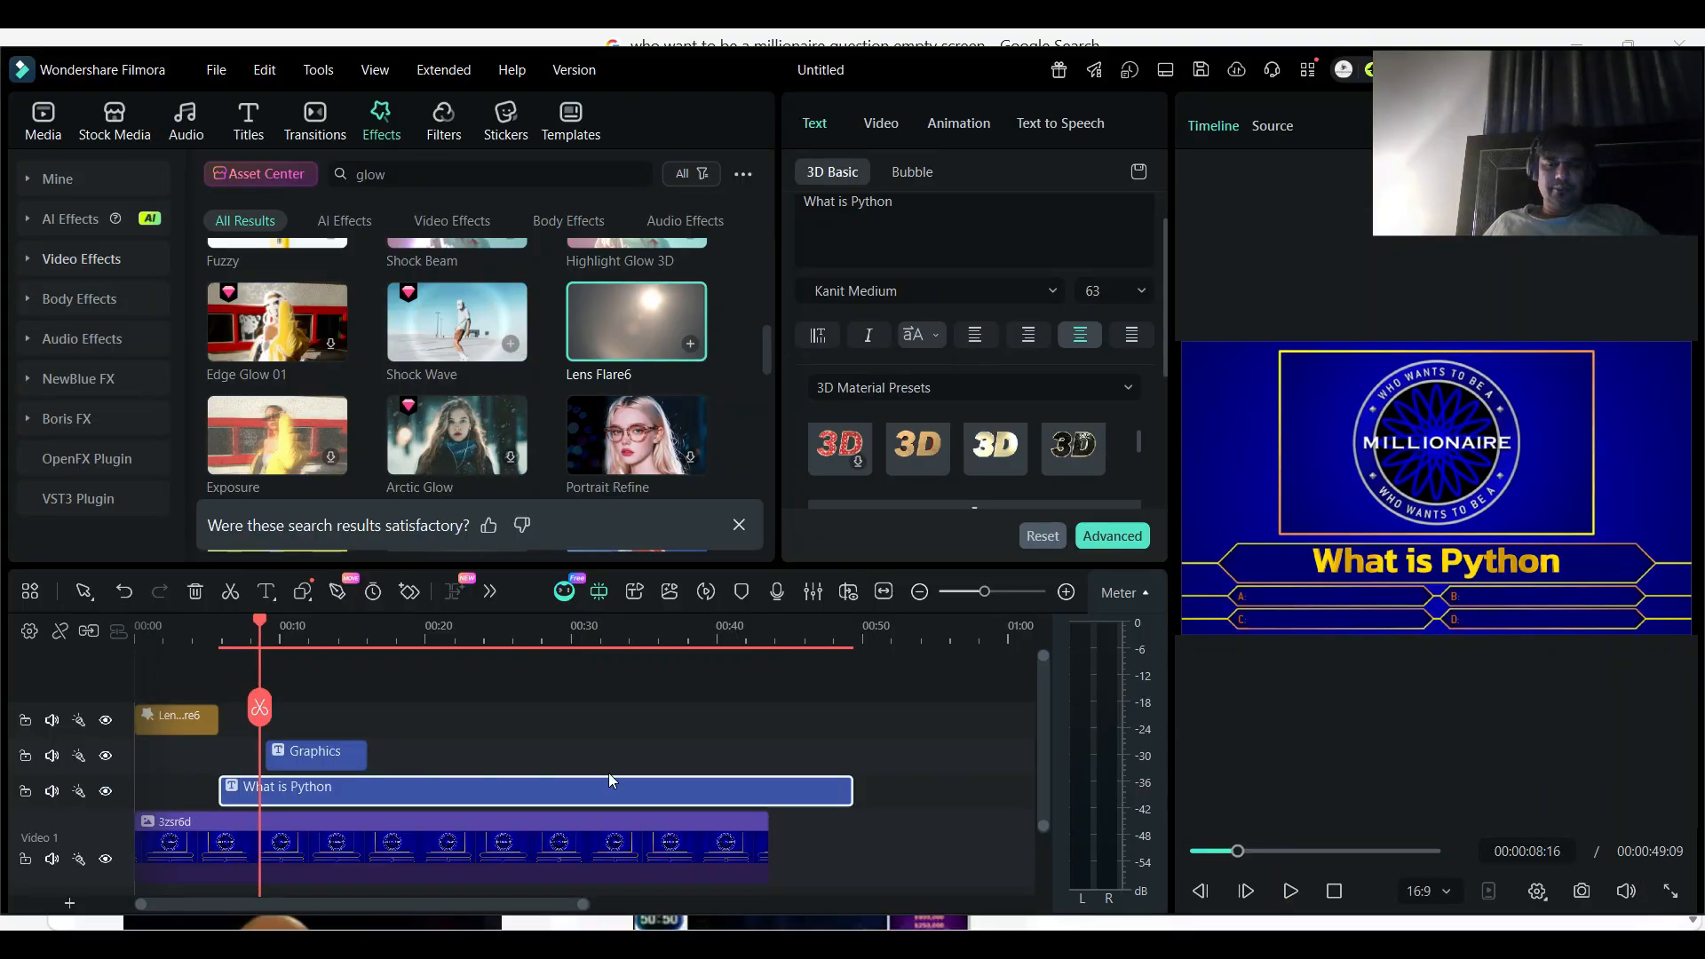
# - Paste a copy of the "Graphics" title just after the original on the same track, starting at about 16 seconds
pyautogui.click(300, 625)
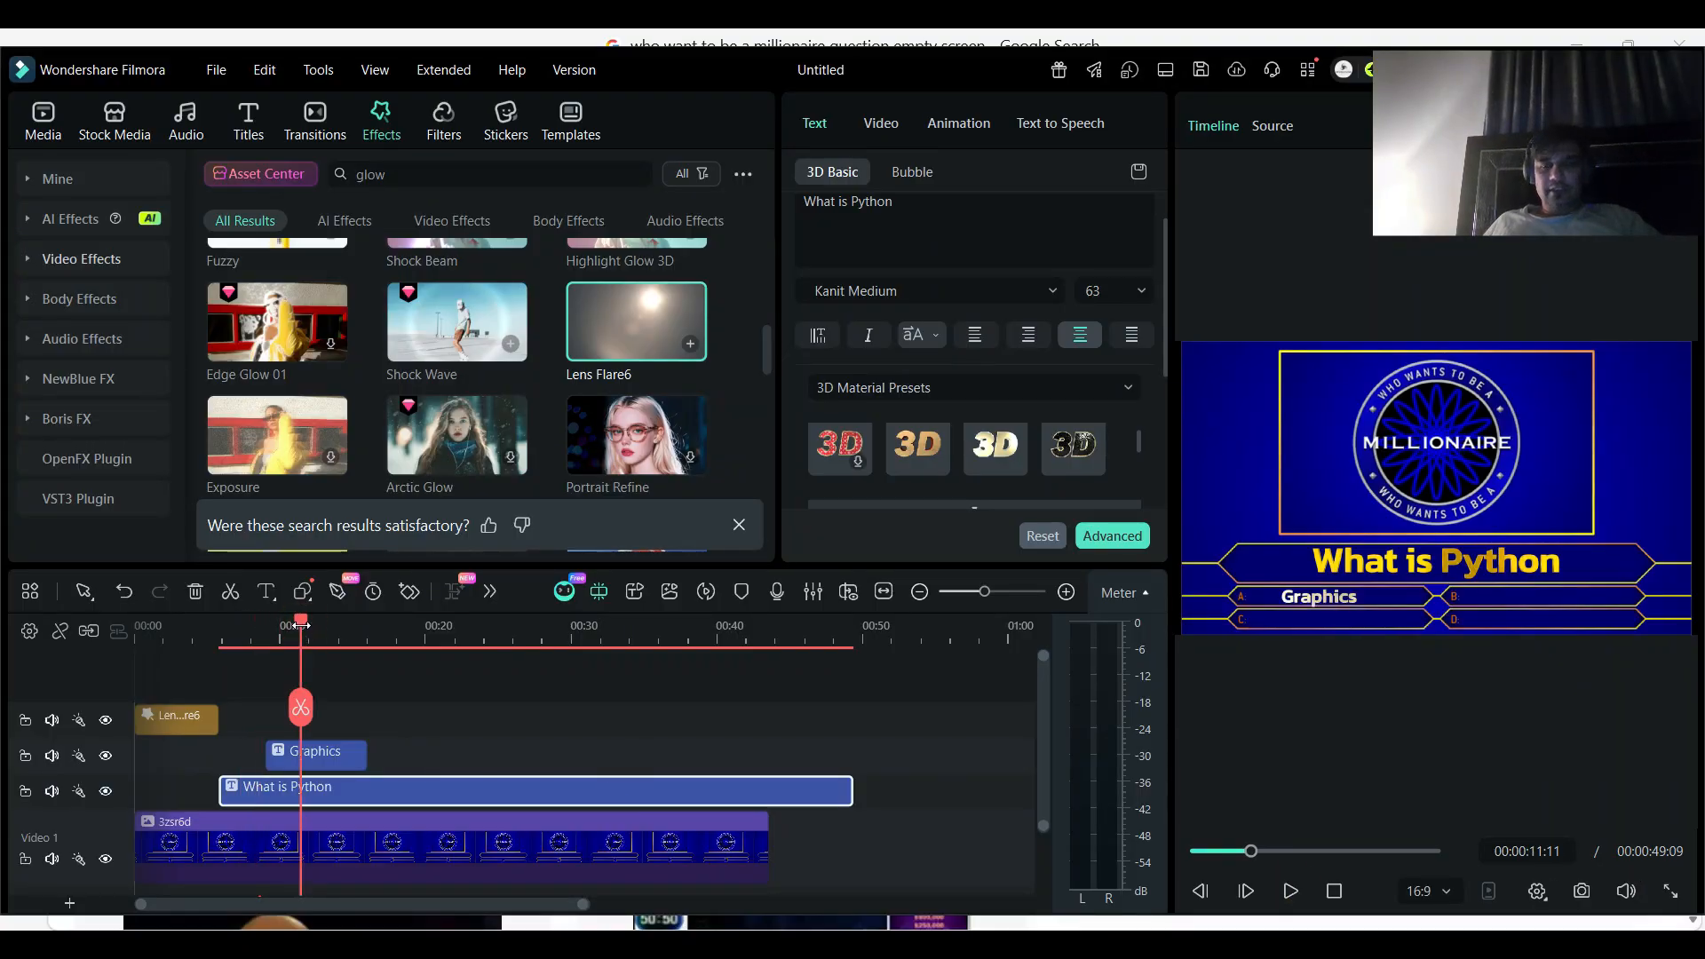
pyautogui.click(344, 759)
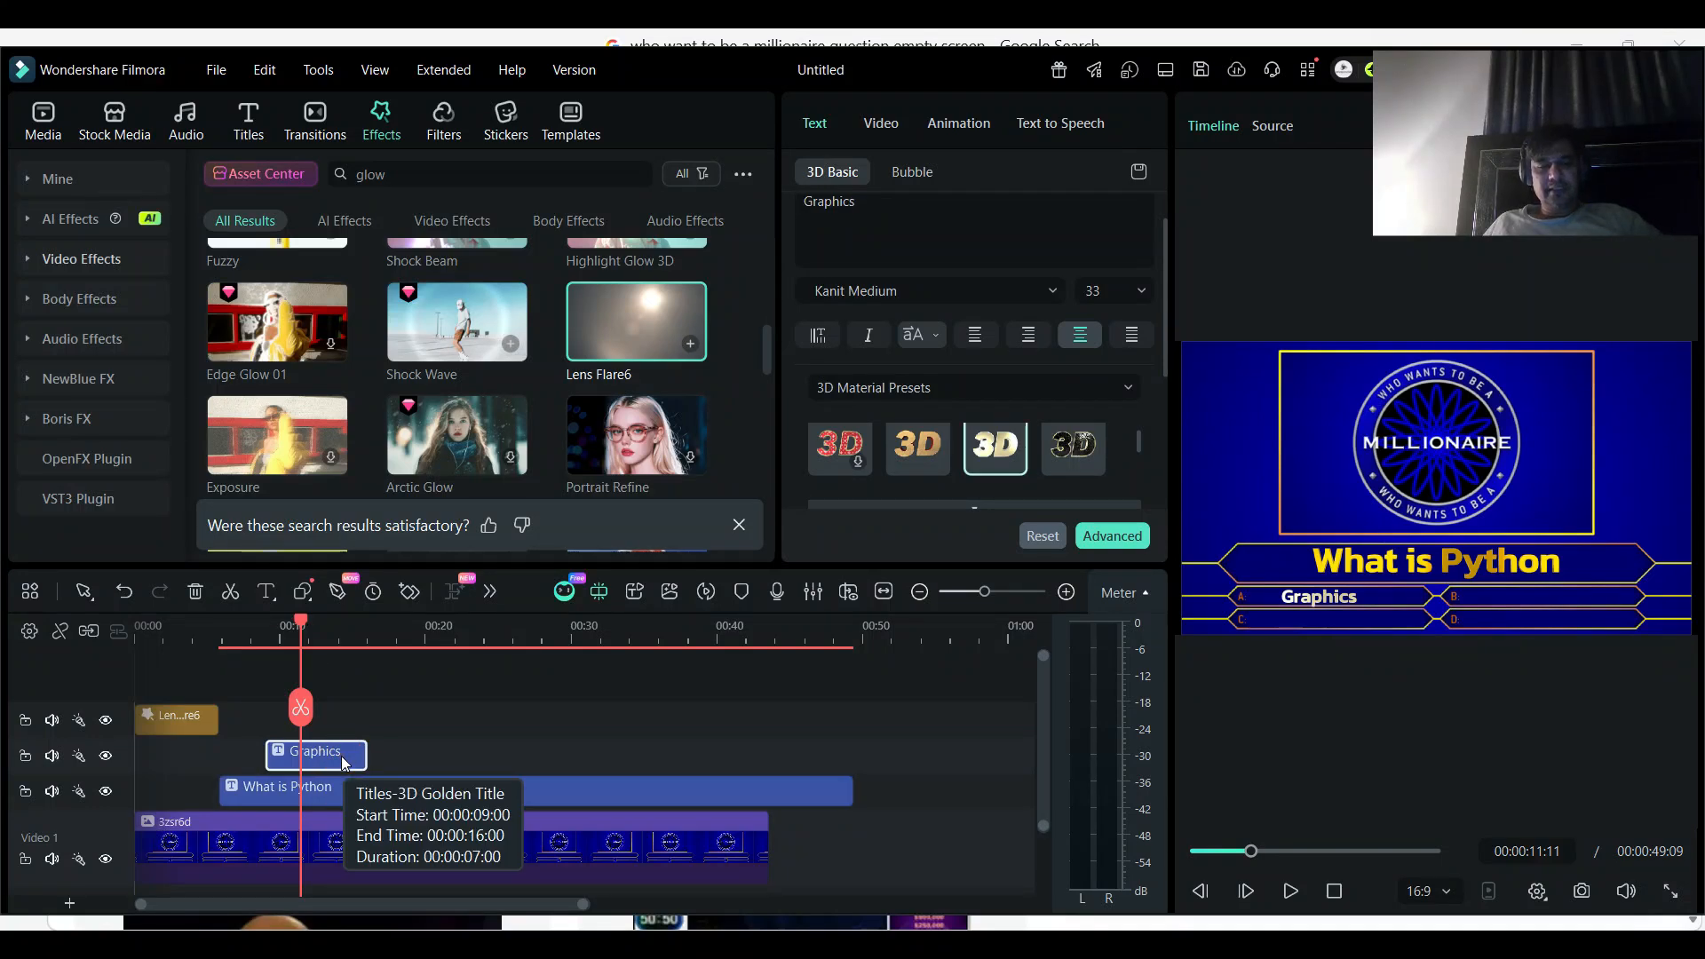
pyautogui.click(371, 619)
pyautogui.hotkey('ctrl', 'v')
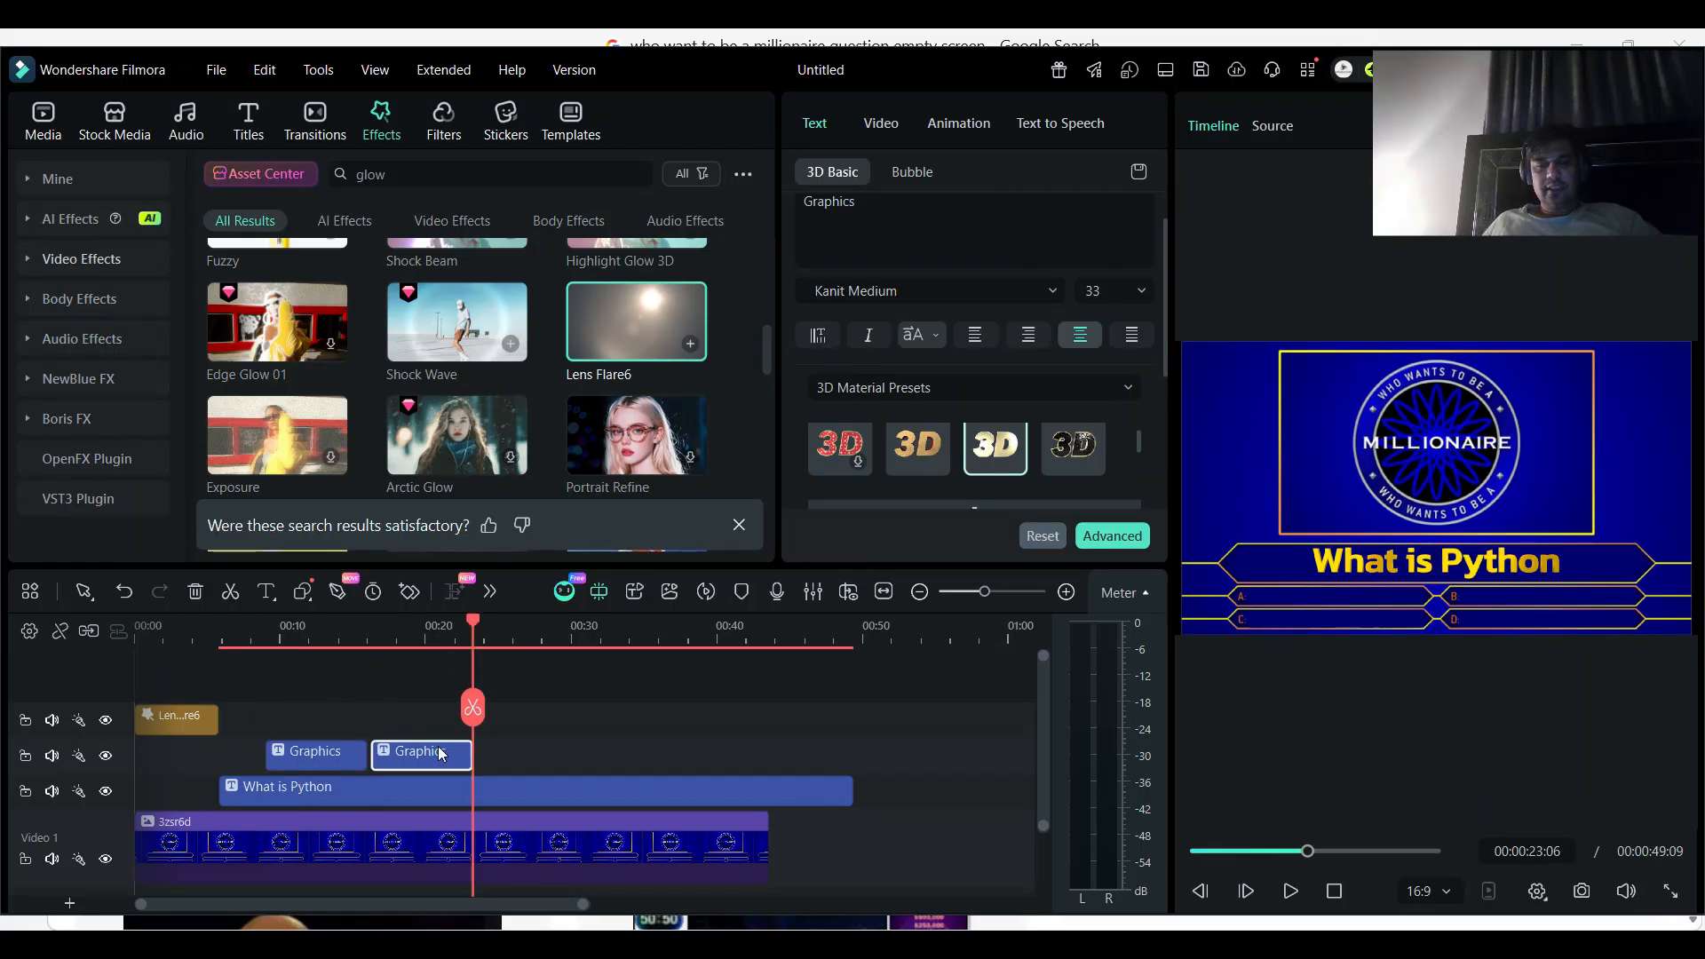
# - Try to reposition the copied "Graphics" title in the frame, away from the answer A bar, and undo the moves
pyautogui.click(415, 626)
pyautogui.moveTo(1390, 587); pyautogui.dragTo(1487, 572)
pyautogui.hotkey('ctrl', 'z')
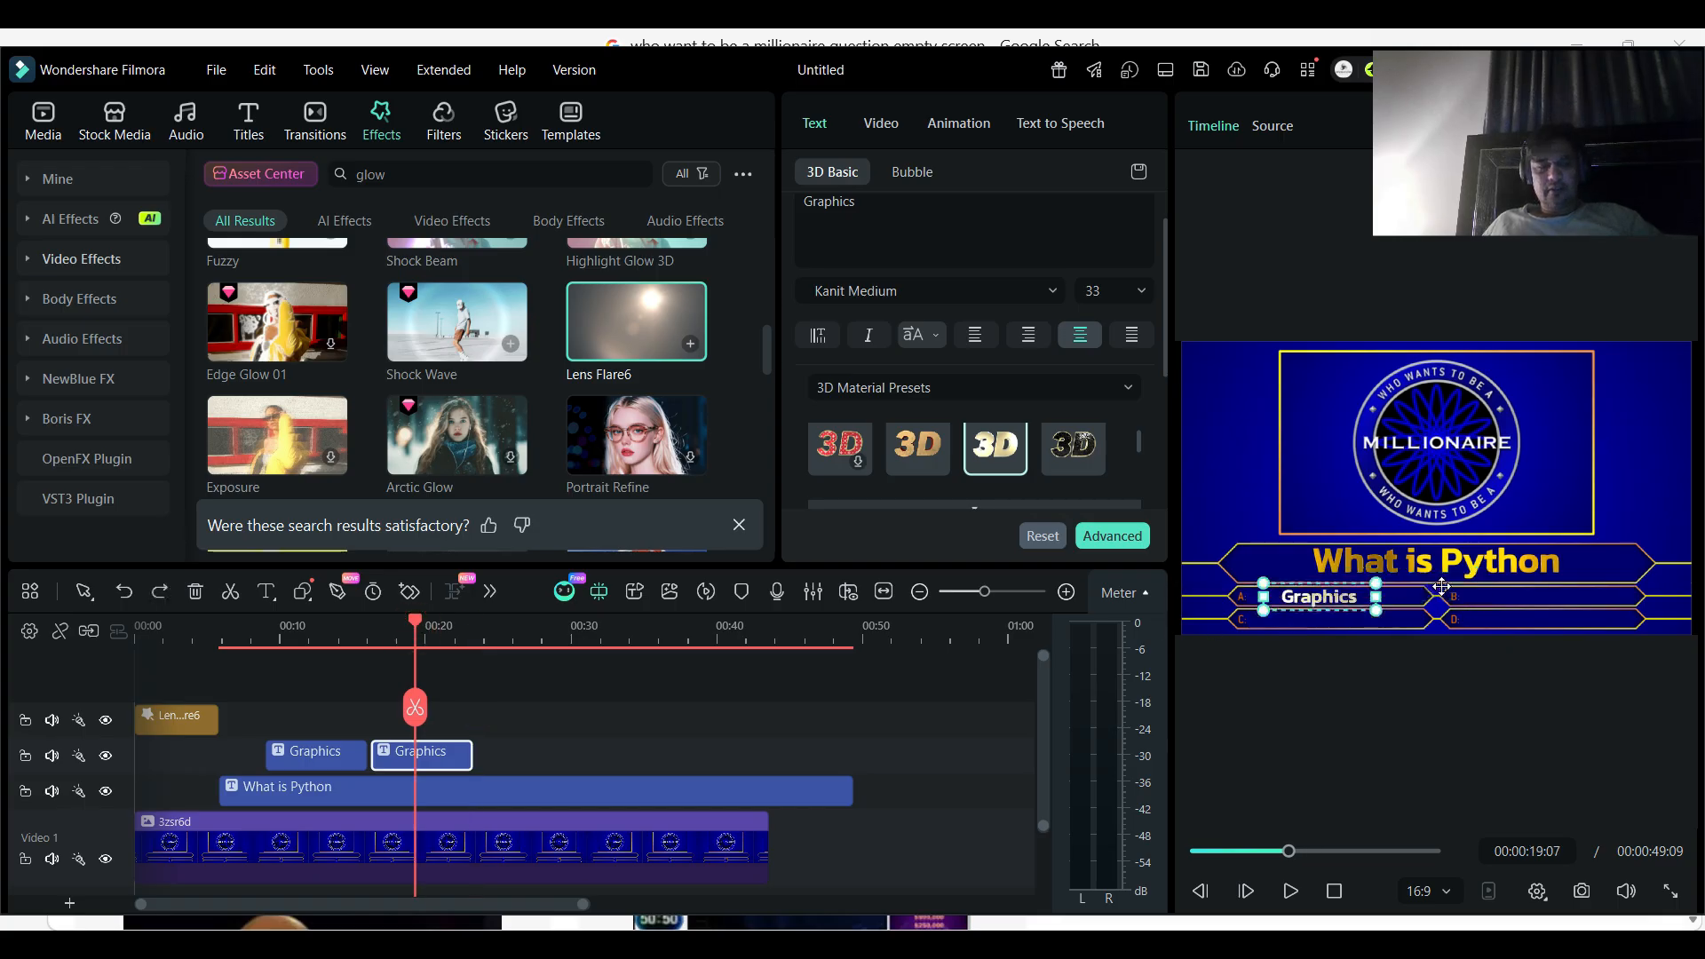
pyautogui.click(313, 632)
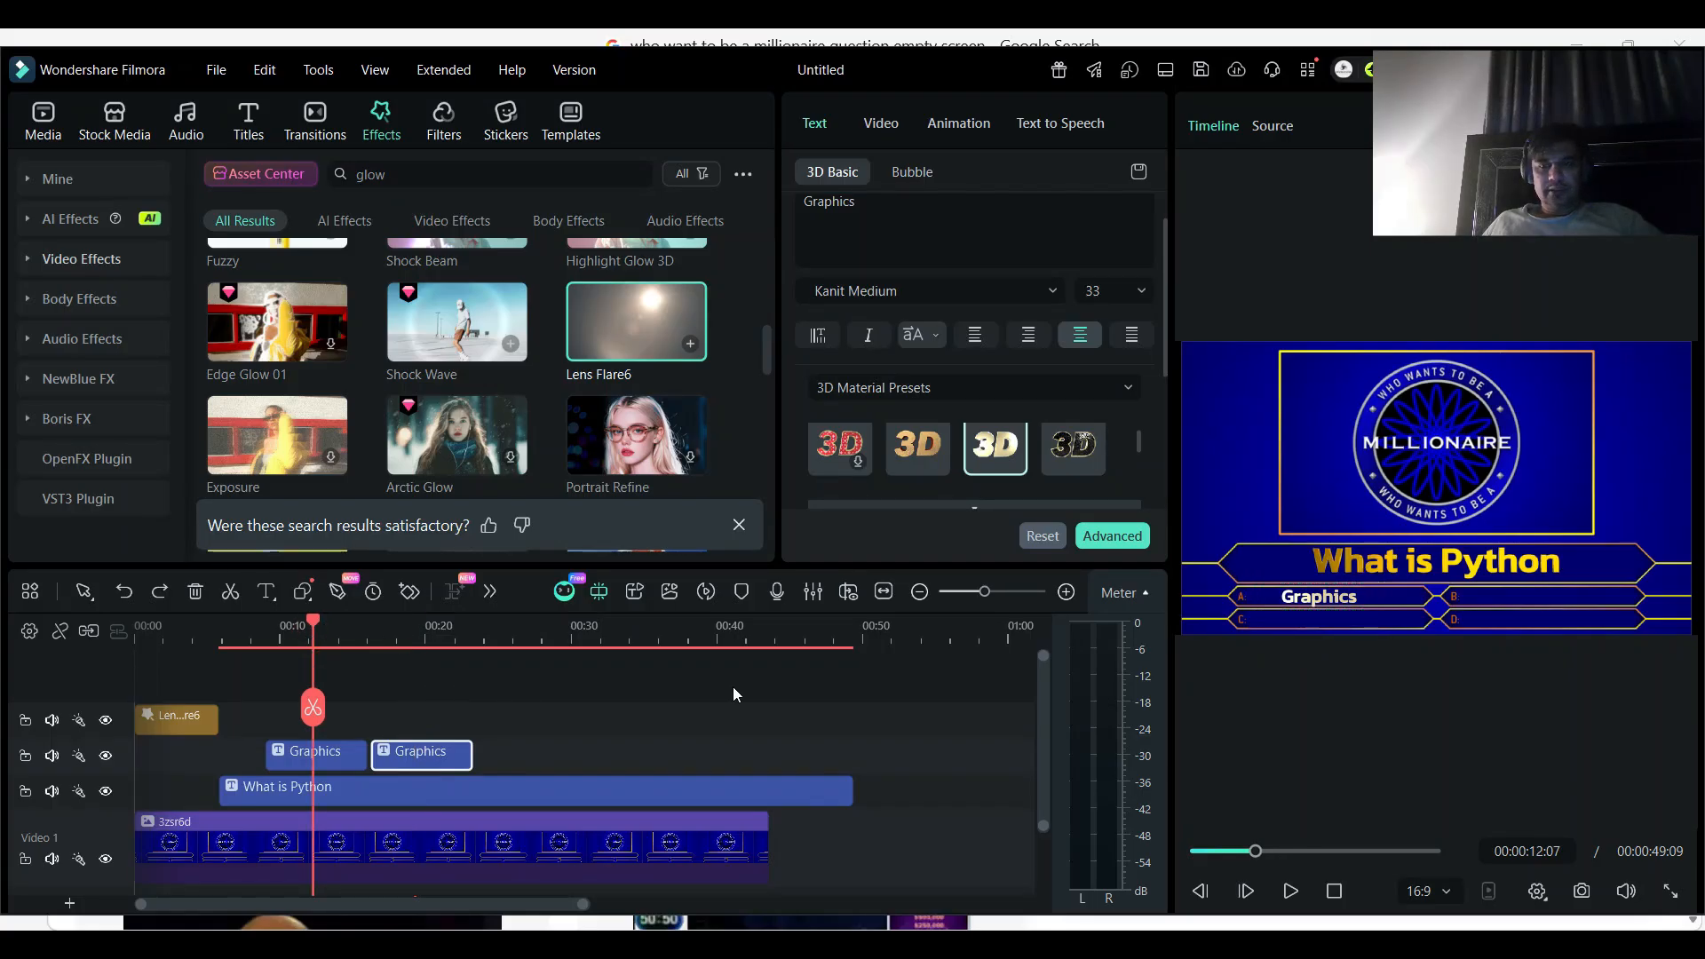
pyautogui.click(429, 630)
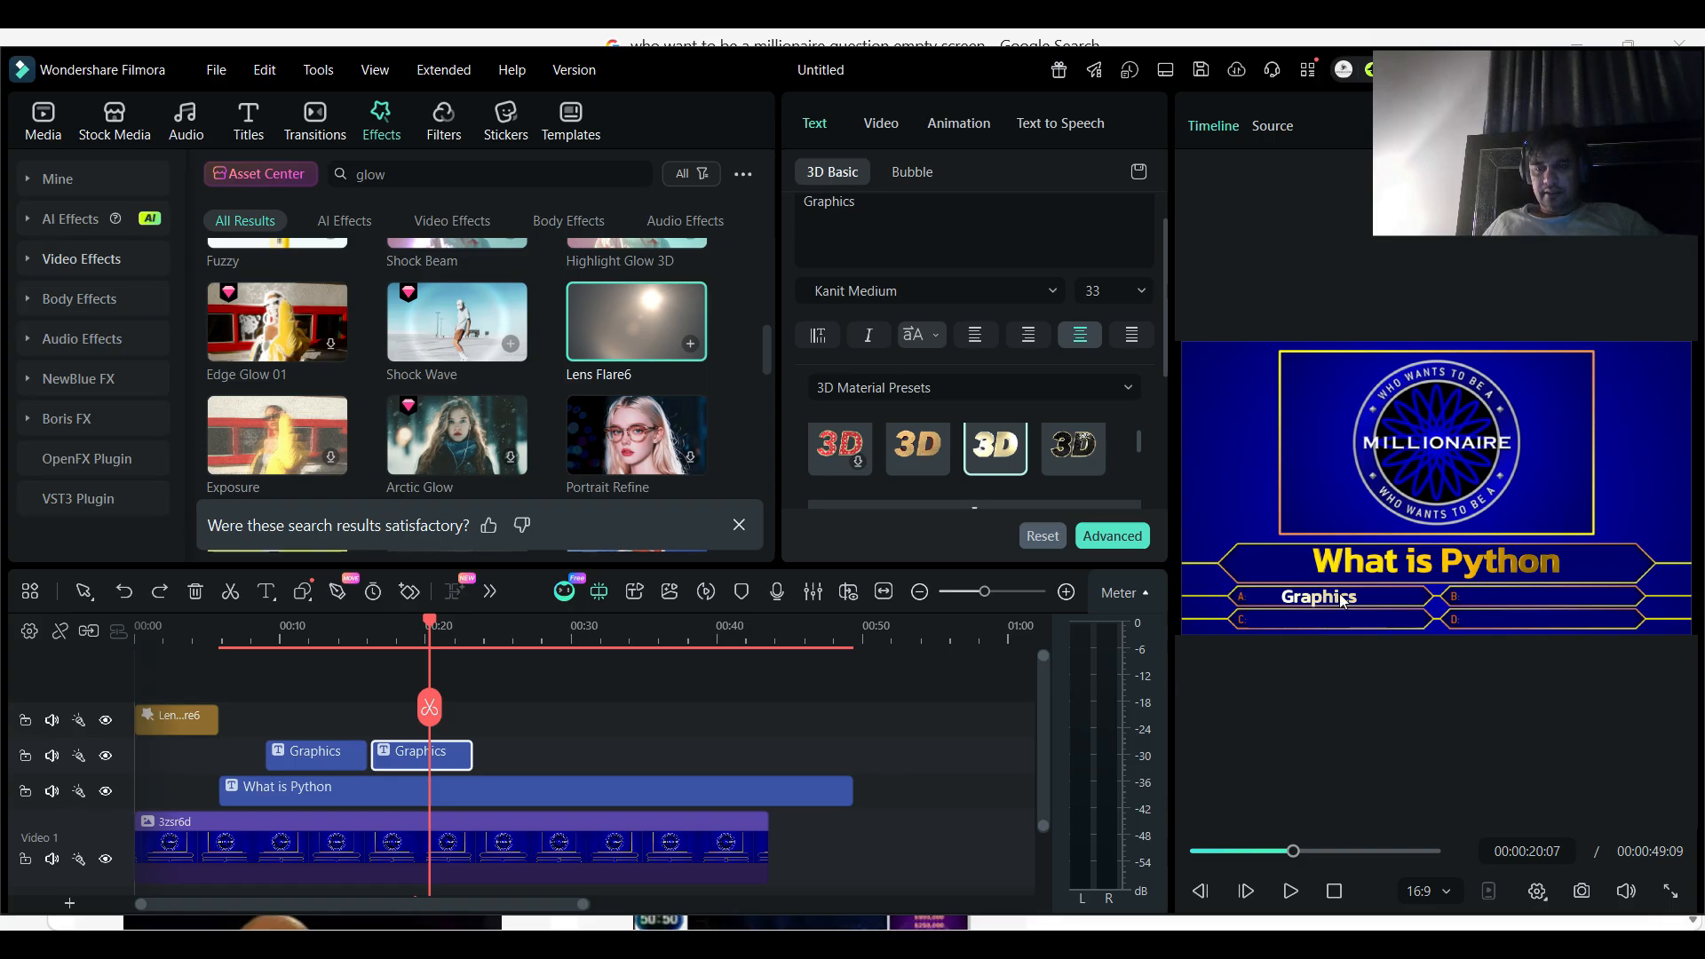
pyautogui.moveTo(1340, 601)
pyautogui.mouseDown()
pyautogui.moveTo(1330, 588)
pyautogui.moveTo(1333, 603)
pyautogui.mouseUp()
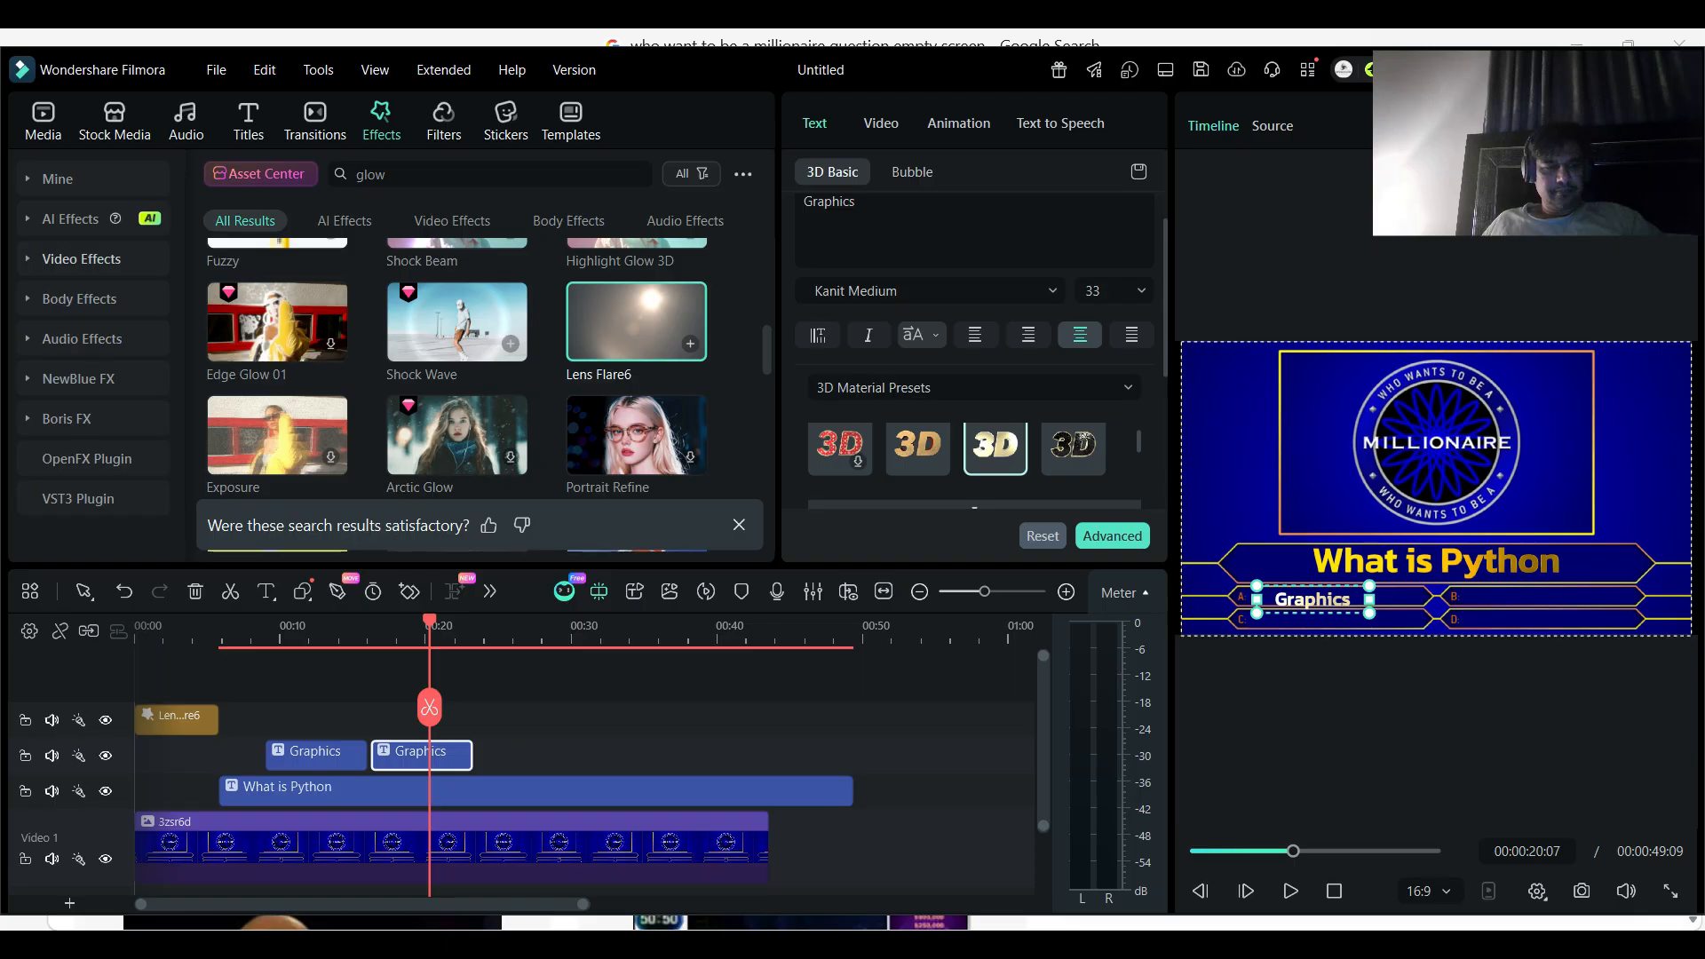
pyautogui.hotkey('ctrl', 'z')
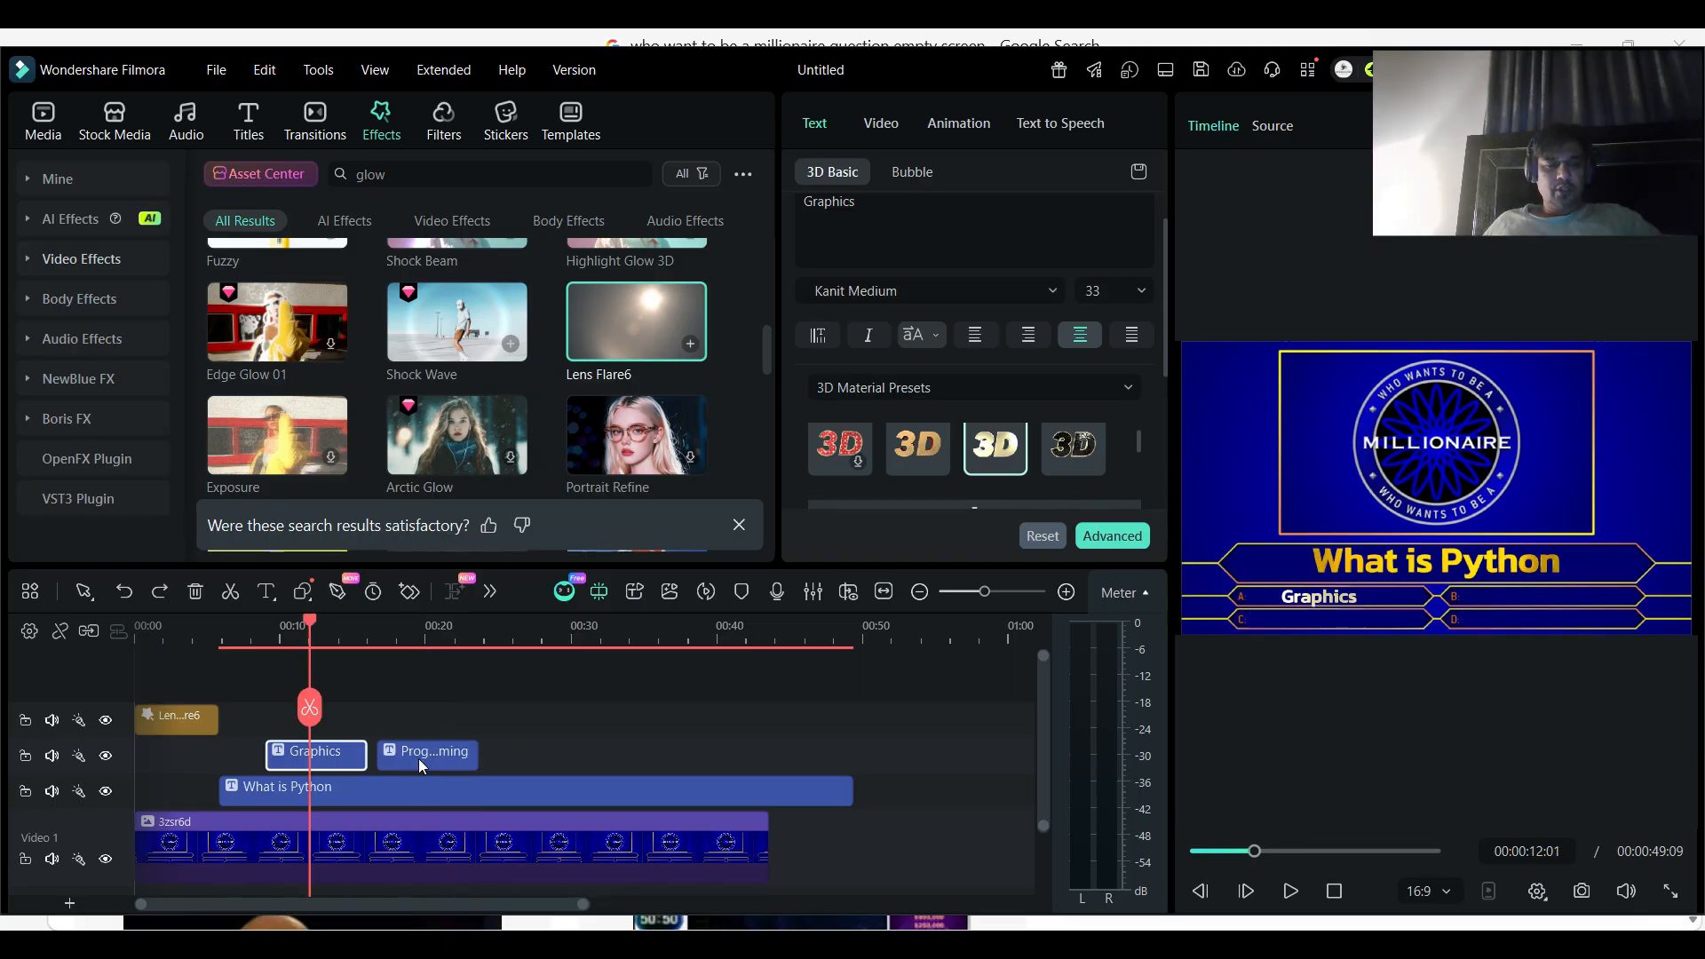
# - Move "Programming" to the track above, starting at about 10 seconds, and extend it and "Graphics" to the question title's end
pyautogui.moveTo(418, 758); pyautogui.dragTo(852, 755)
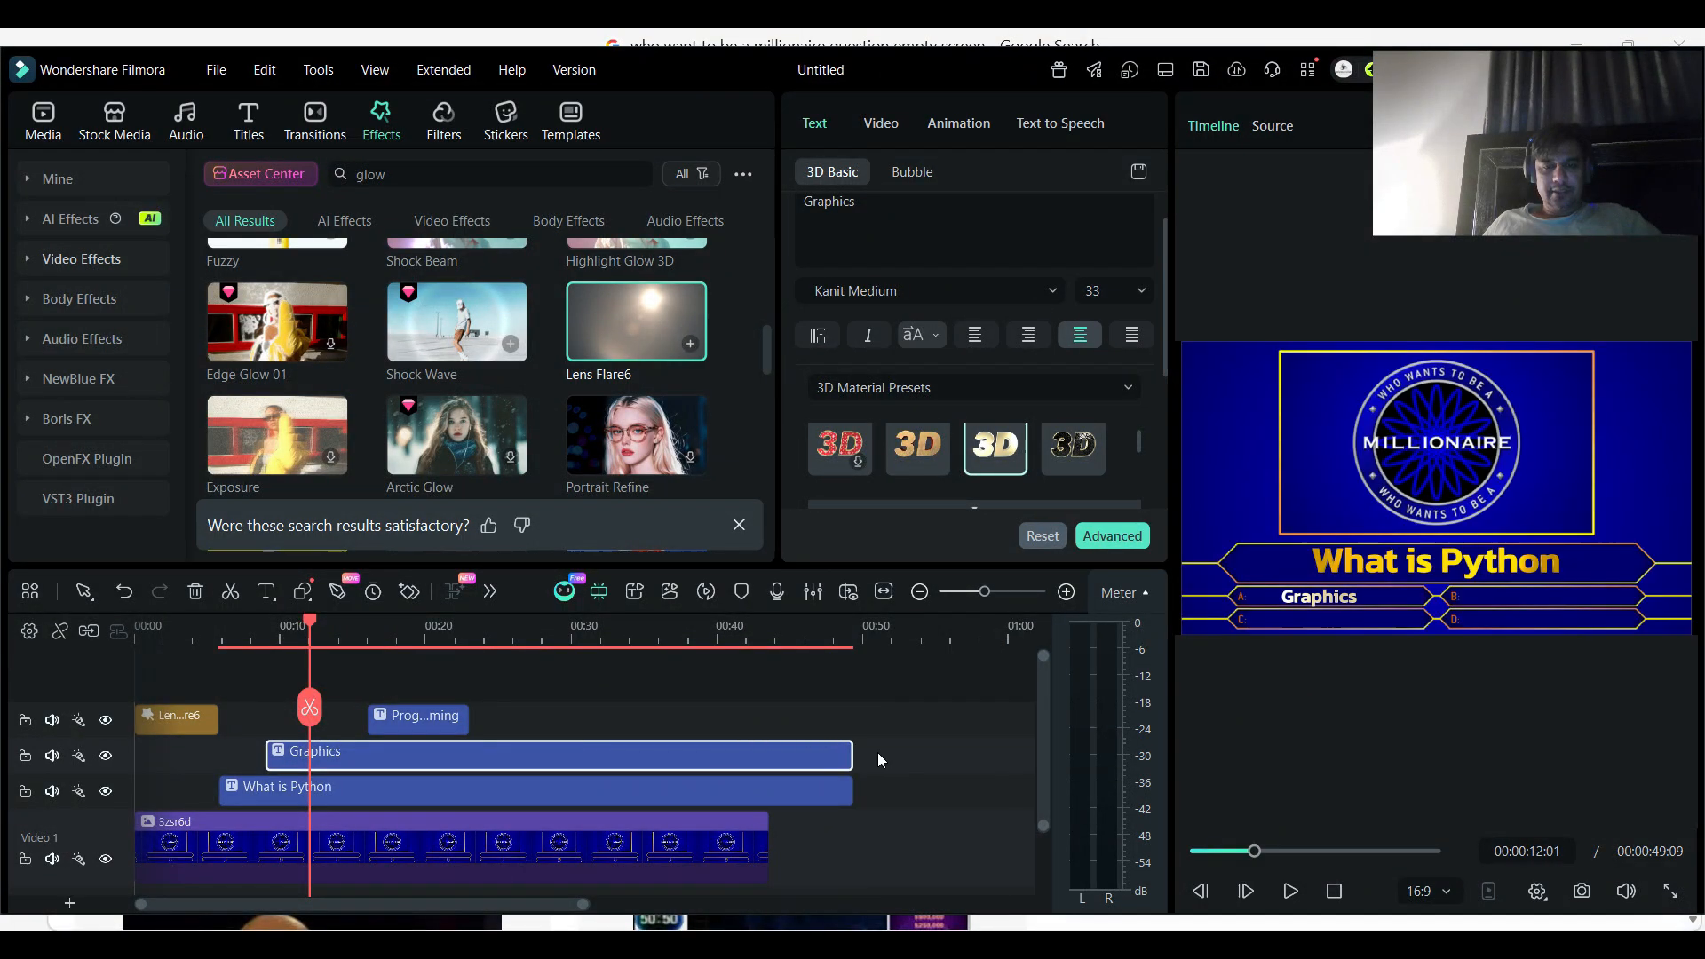
pyautogui.moveTo(407, 721); pyautogui.dragTo(852, 715)
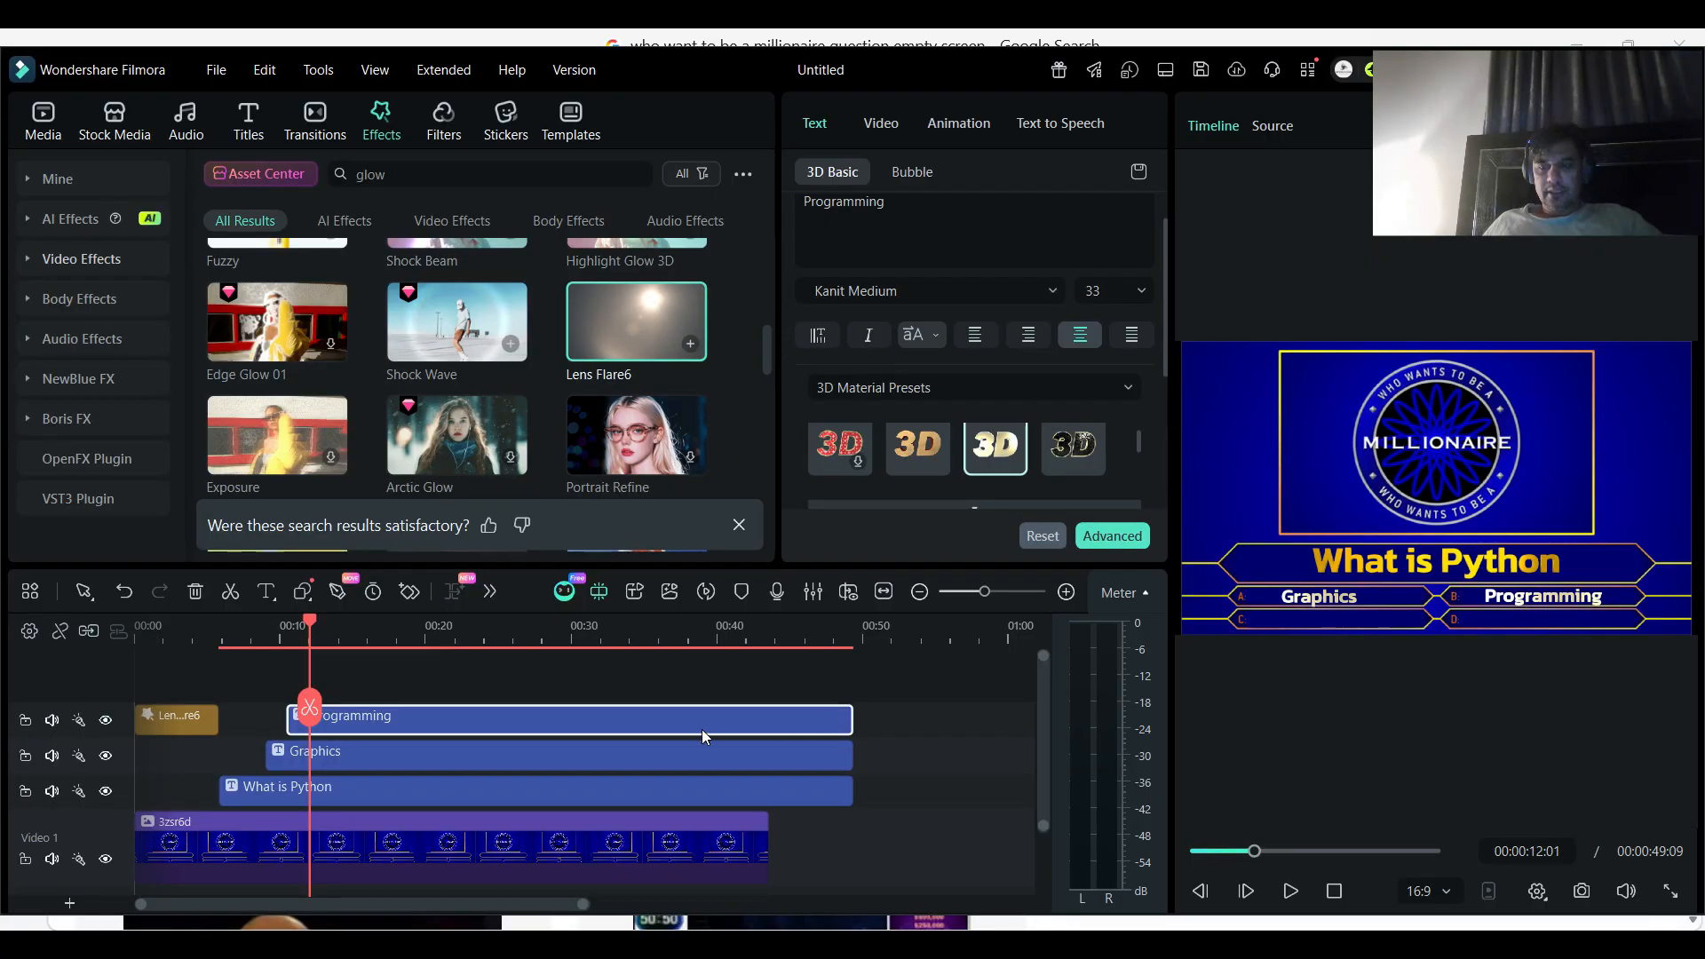
pyautogui.click(378, 715)
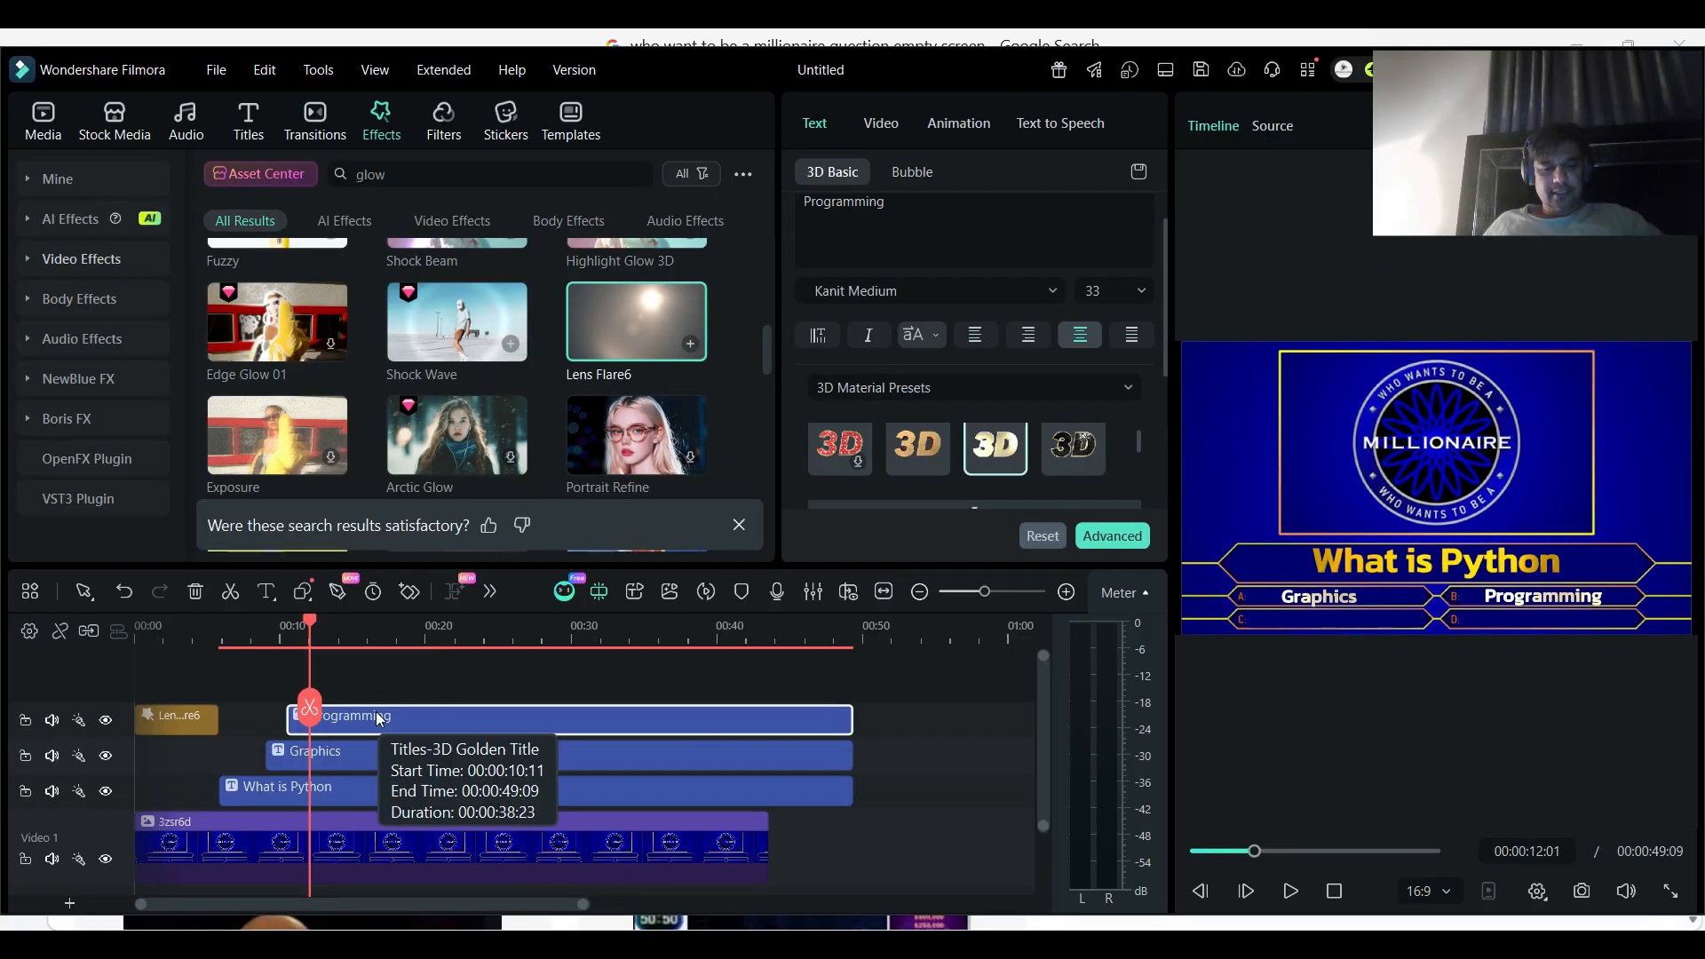
pyautogui.click(389, 632)
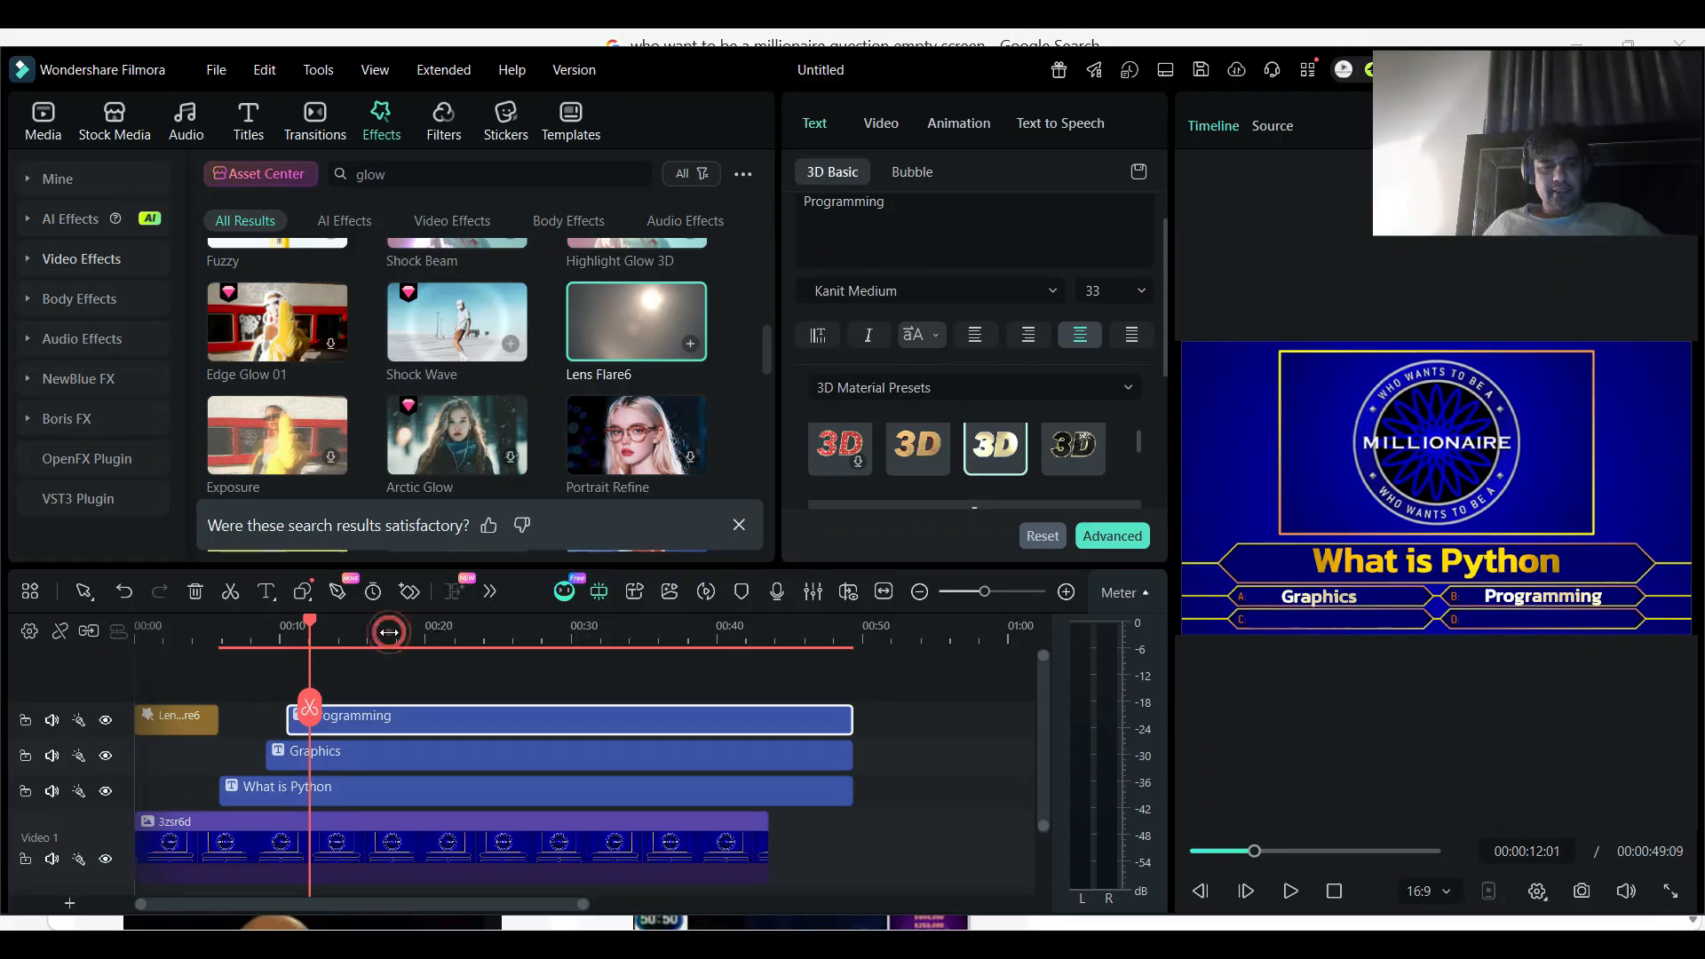
pyautogui.hotkey('ctrl', 'v')
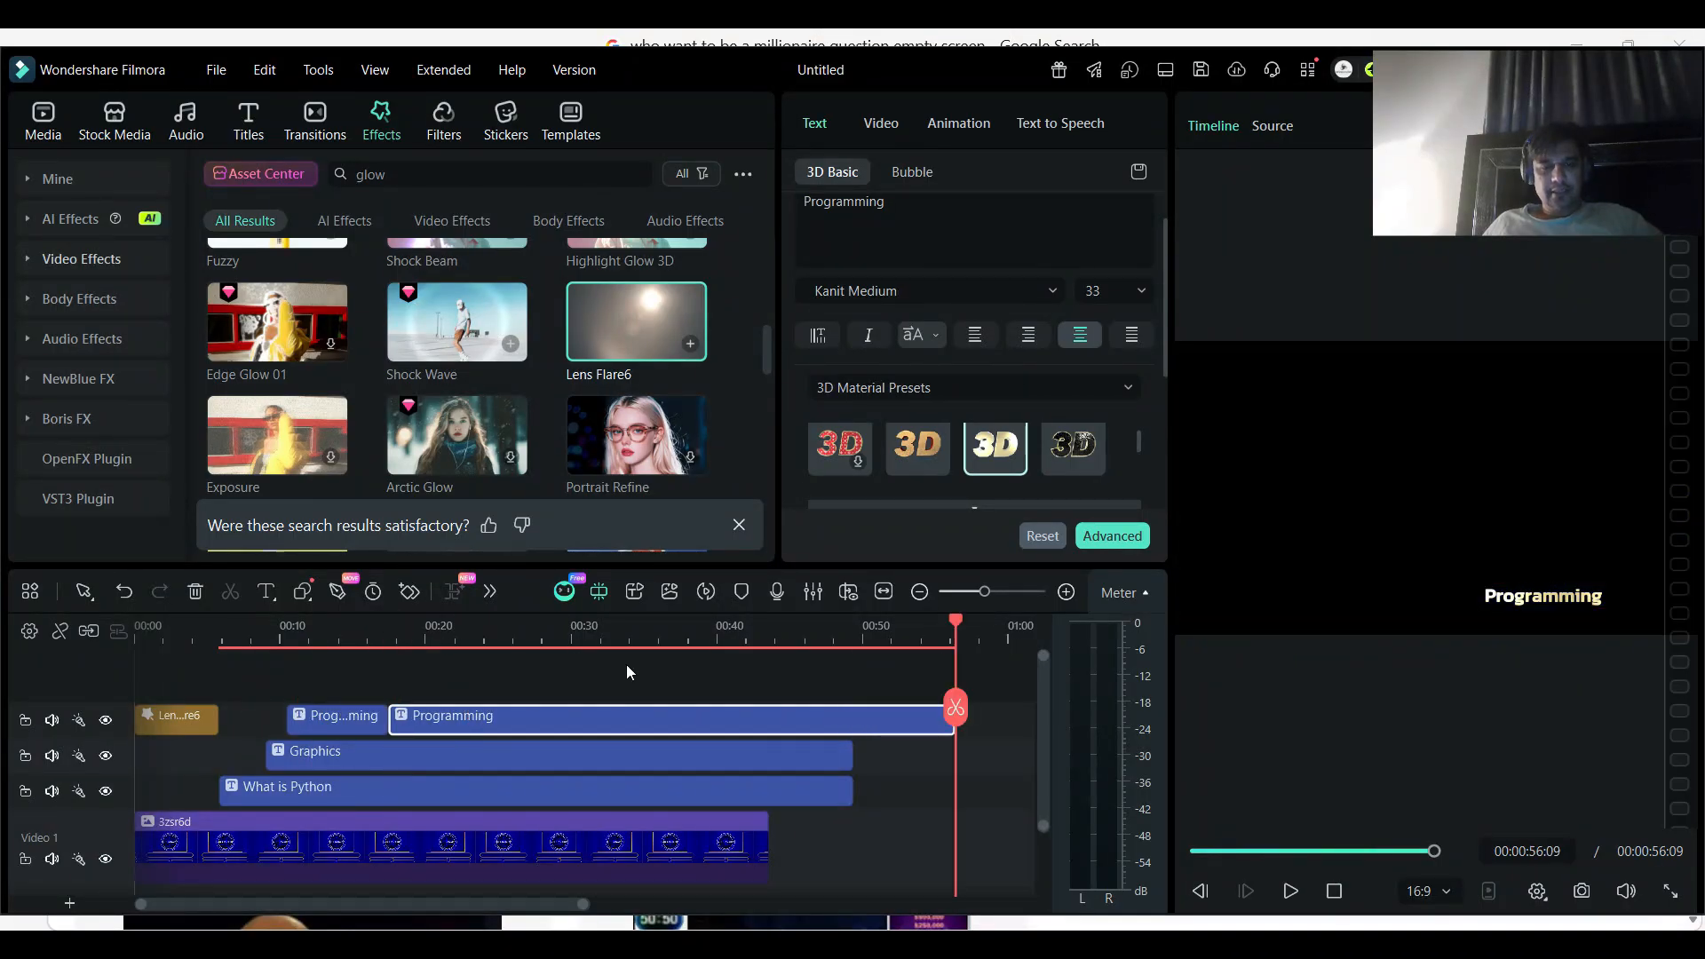
pyautogui.hotkey('ctrl', 'z')
# - Paste a copy of "Programming" past the titles' end and move it to a new track above, starting at about 12 seconds
pyautogui.click(890, 632)
pyautogui.hotkey('ctrl', 'v')
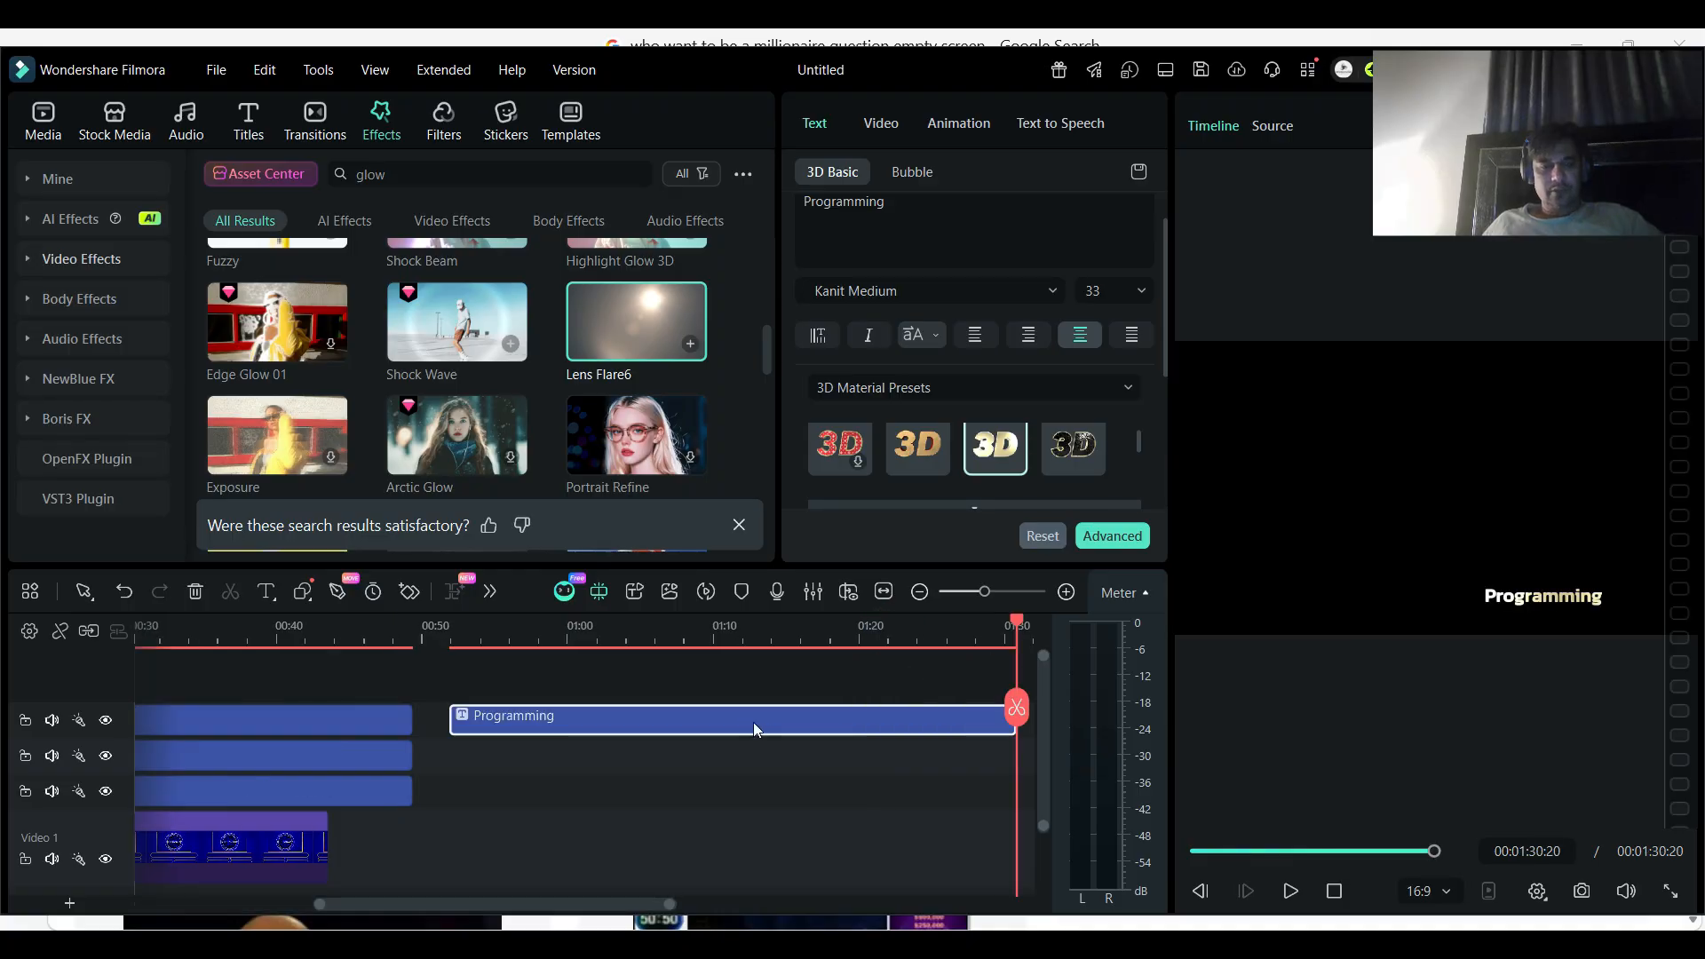
pyautogui.moveTo(599, 904); pyautogui.dragTo(465, 902)
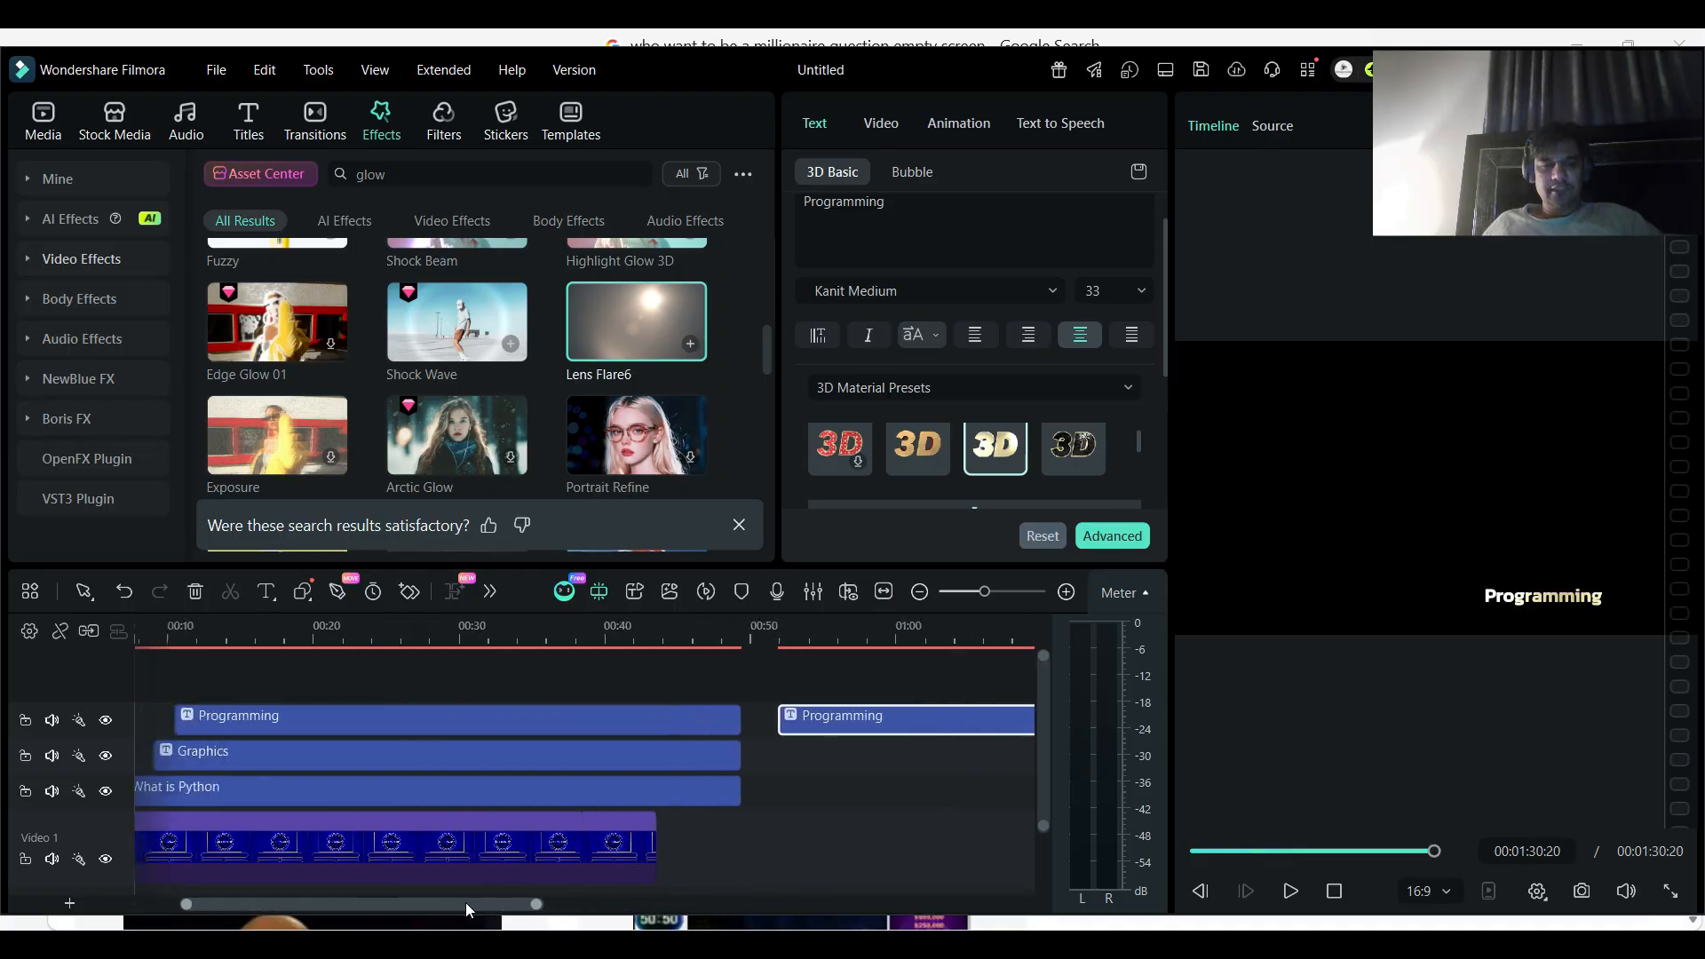
pyautogui.moveTo(909, 721); pyautogui.dragTo(344, 671)
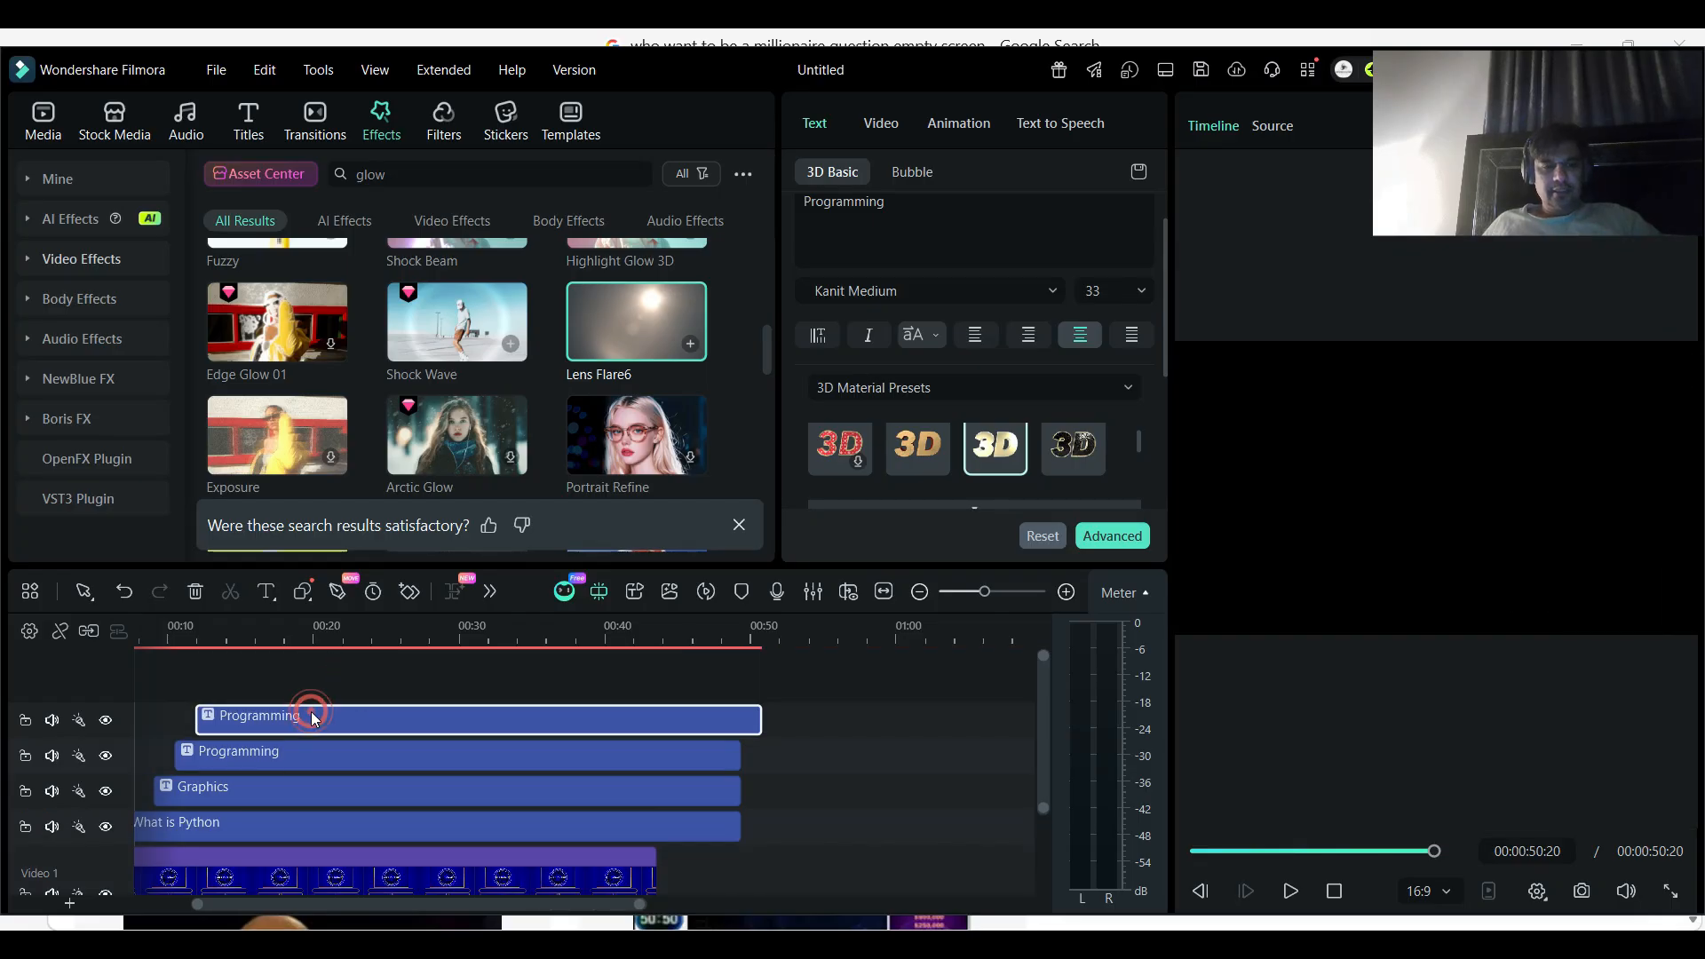
# - Change the text of the copied "Programming" title on the top track to "Editing"
pyautogui.click(250, 633)
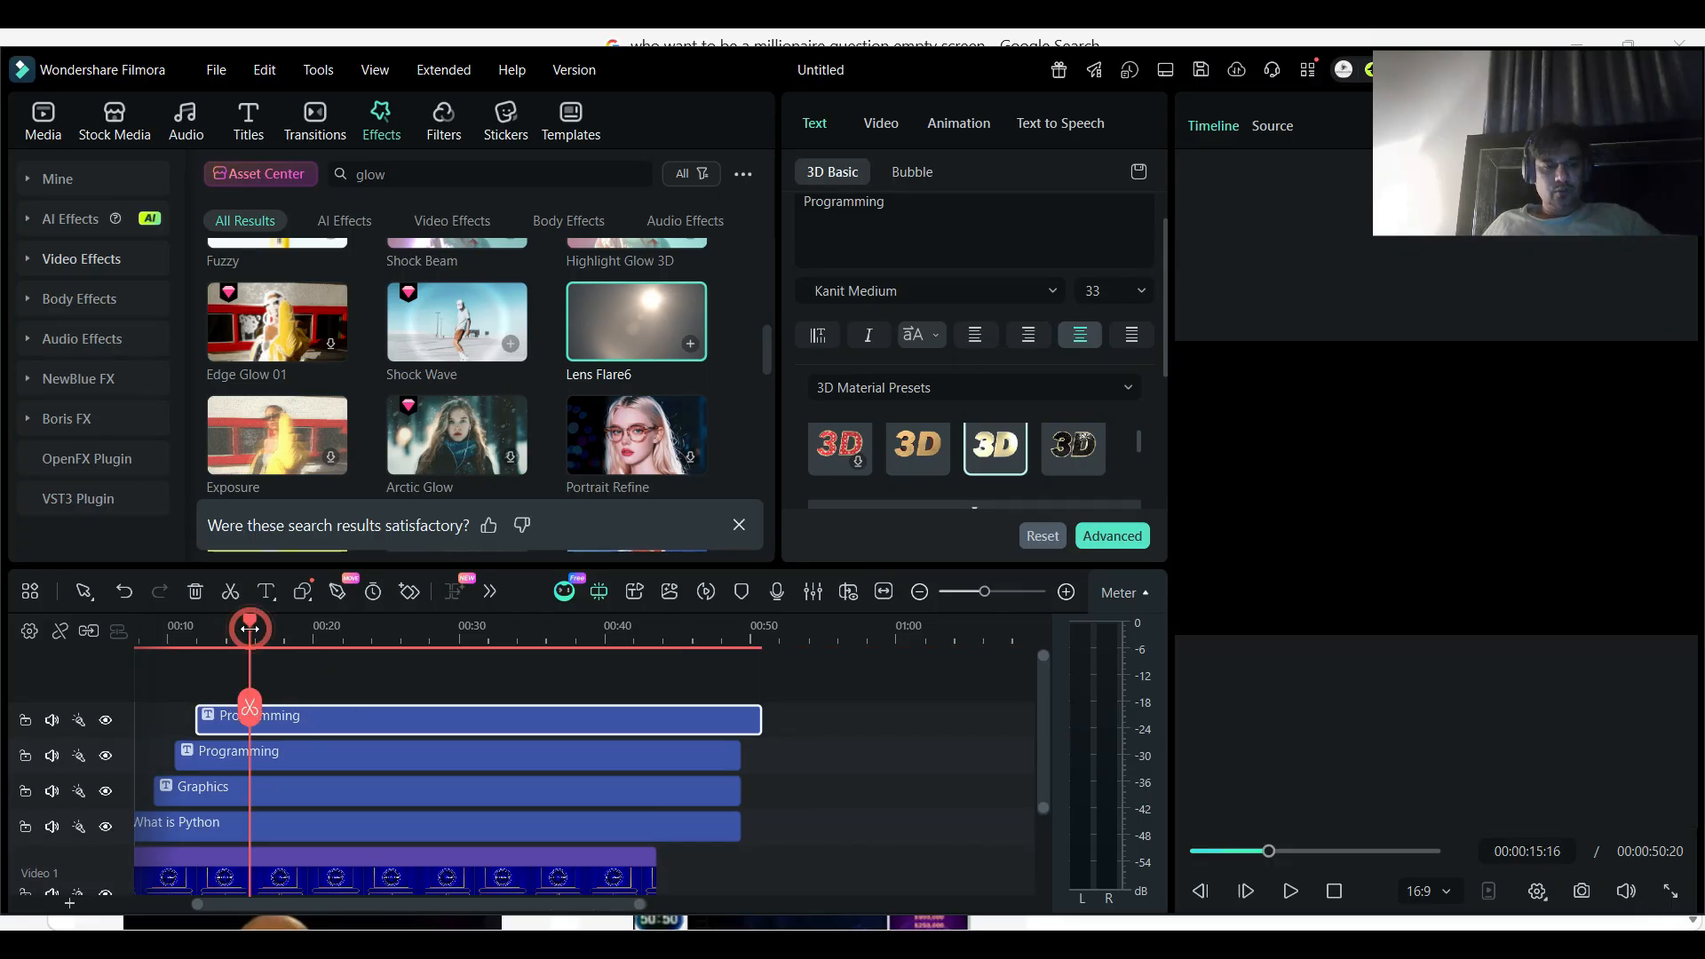
pyautogui.doubleClick(311, 717)
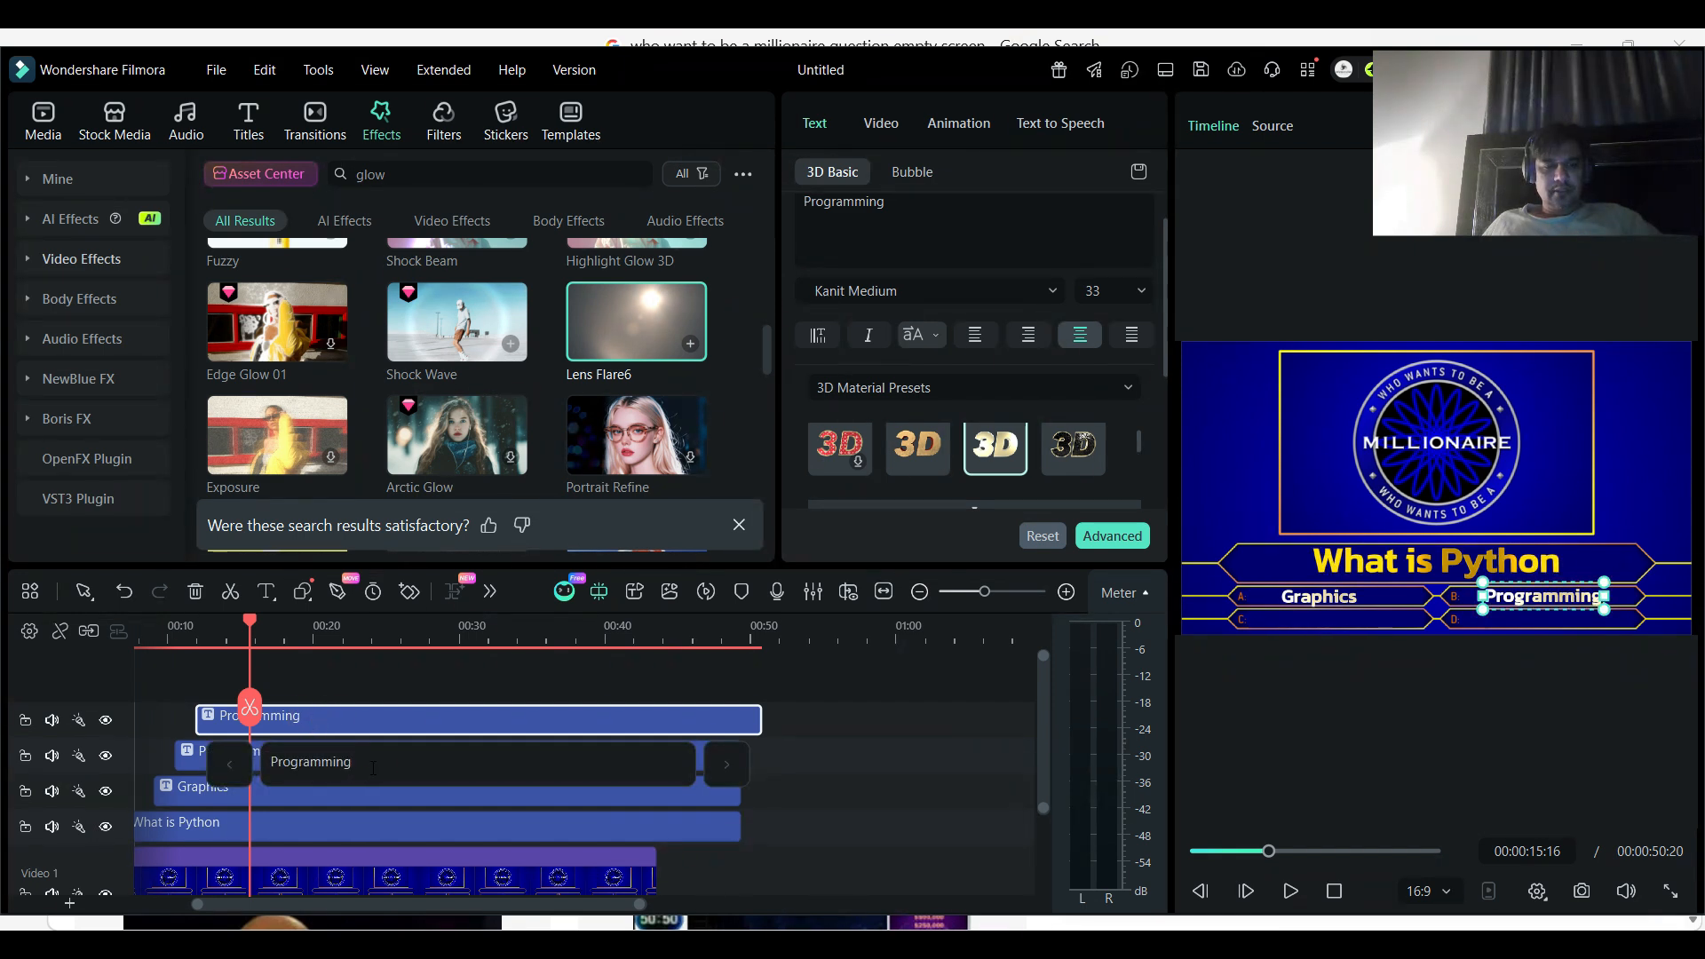
pyautogui.hotkey('ctrl', 'a')
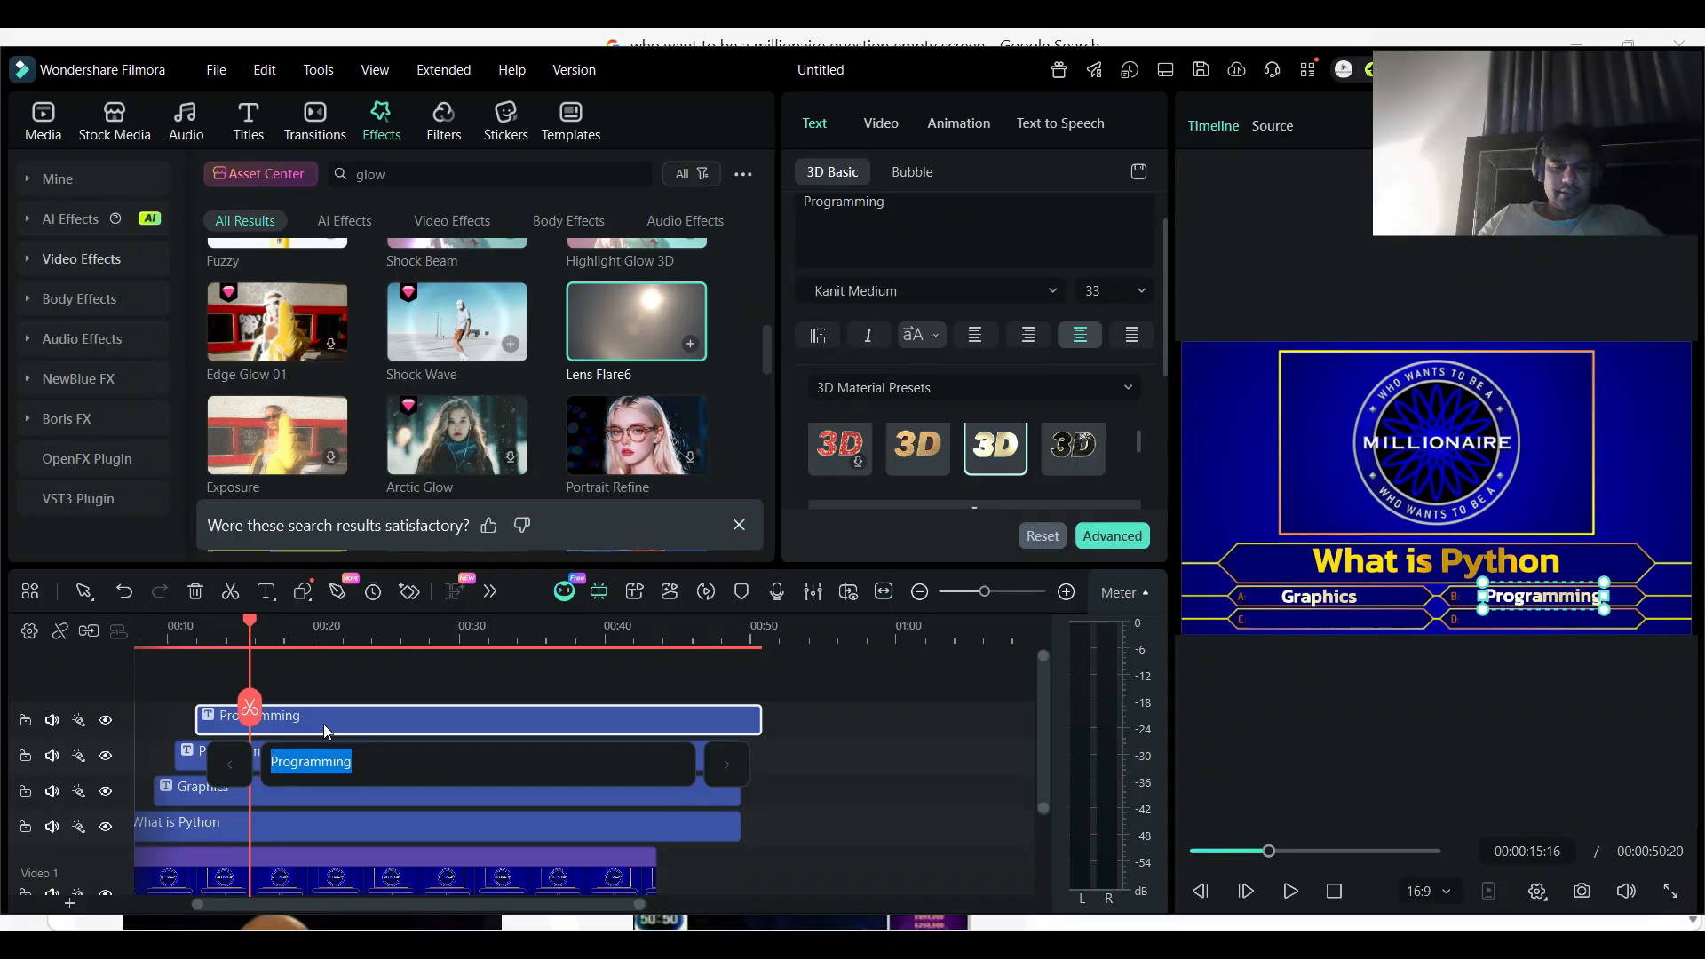
pyautogui.write('ting')
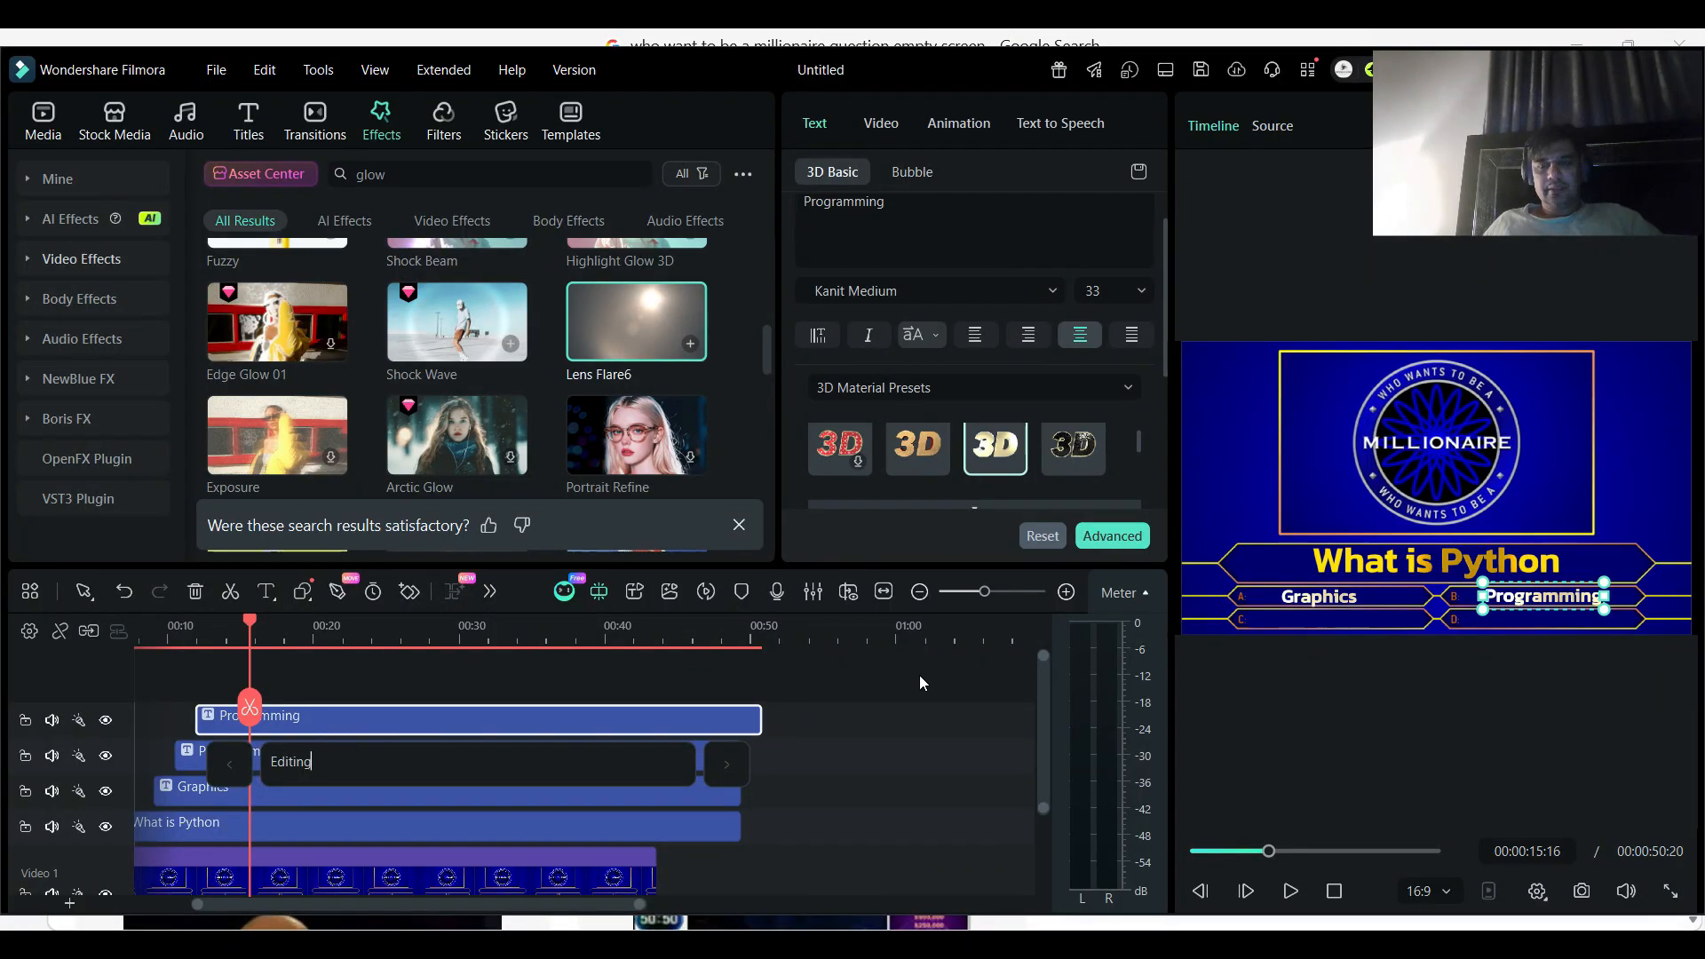
pyautogui.click(914, 719)
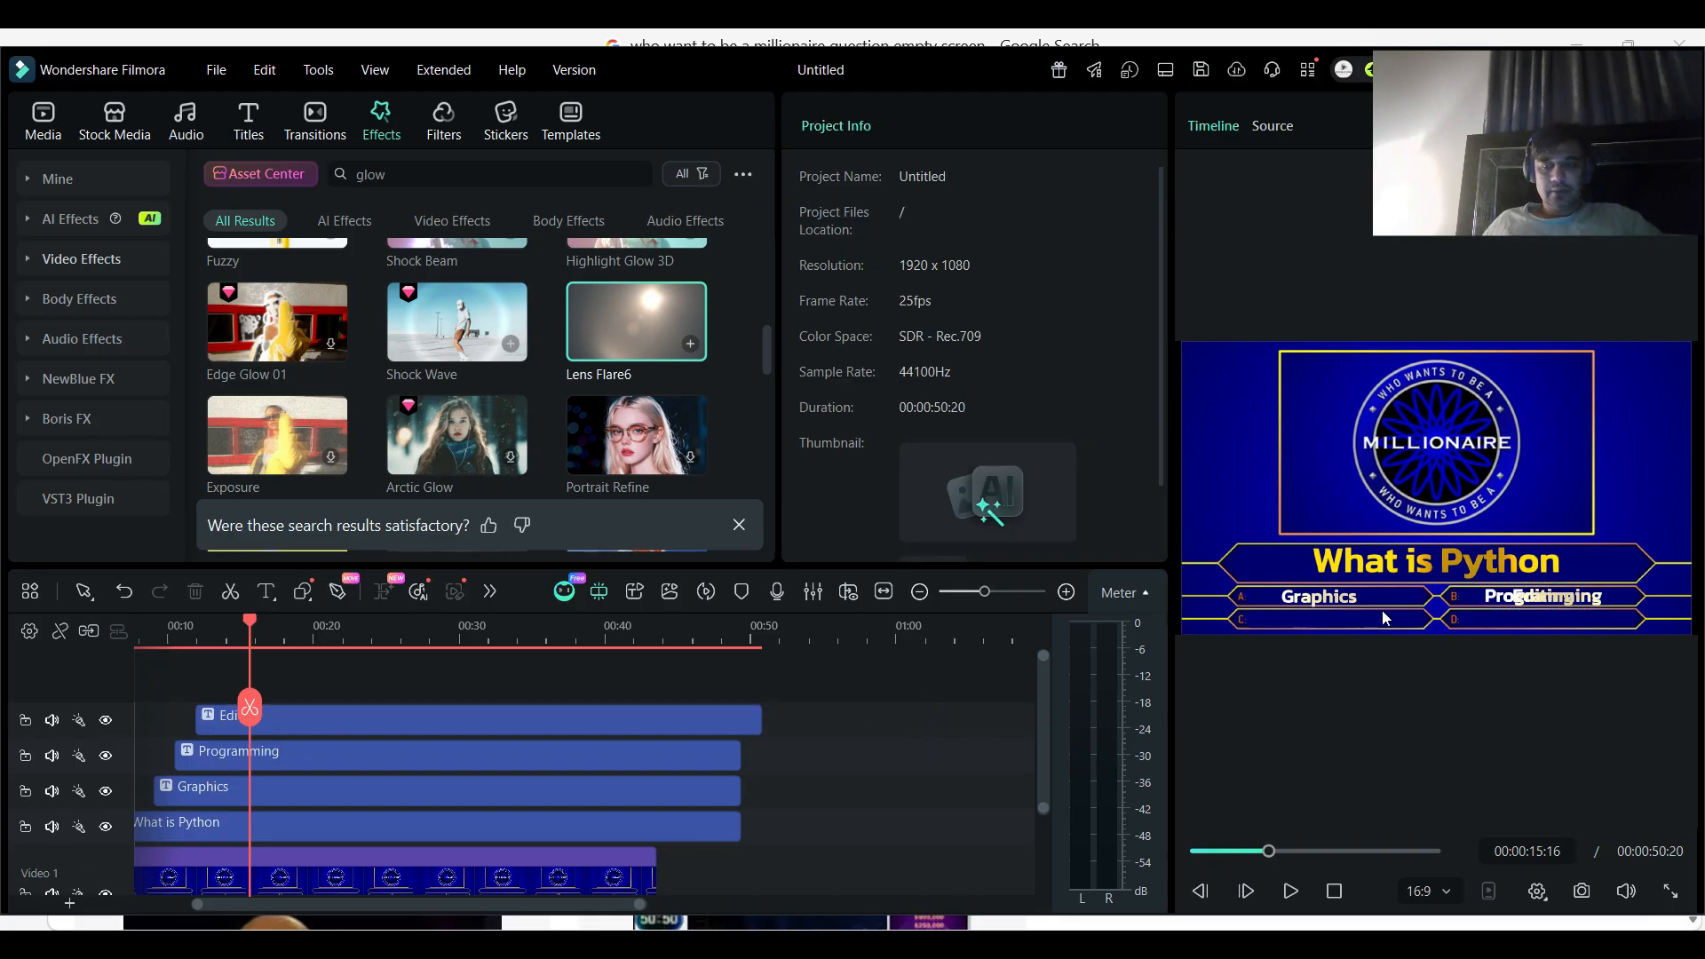
# - Move the "Editing" title in the frame onto the answer C bar, aligned under "Graphics"
pyautogui.moveTo(1543, 602); pyautogui.dragTo(1318, 621)
pyautogui.press('Up')
pyautogui.press('Right')
pyautogui.press('Right')
pyautogui.press('Right')
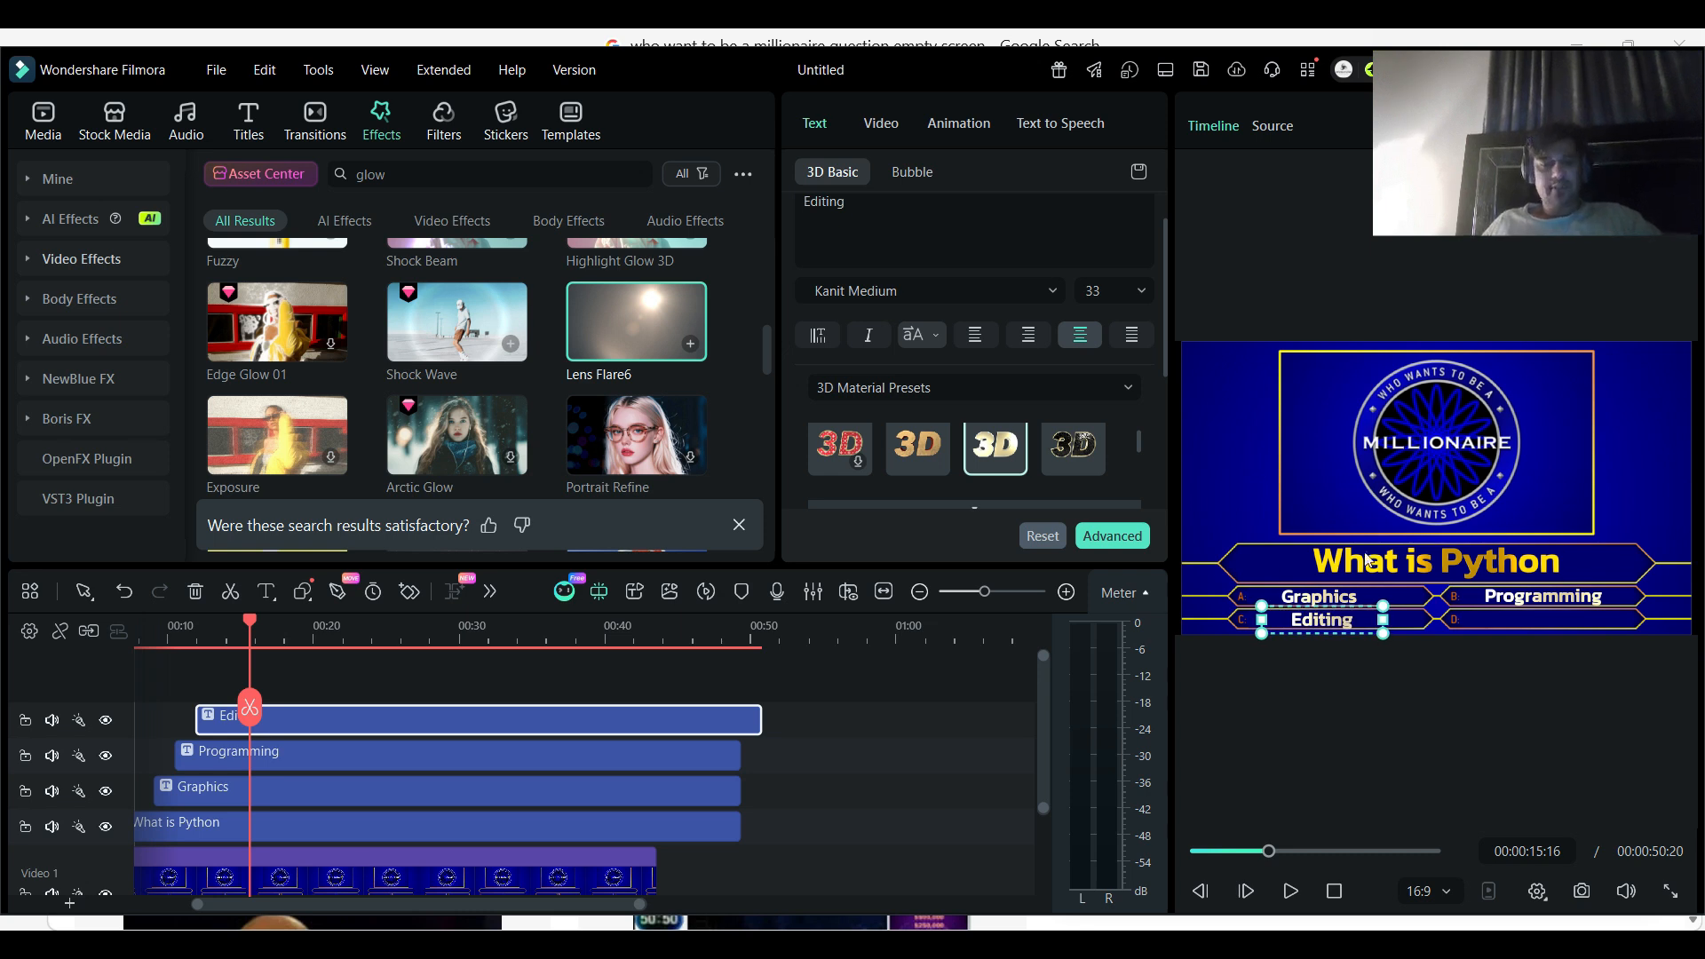
# - Paste a copy of "Editing" past its end and move it to a new track above, starting at about 13.5 seconds
pyautogui.click(287, 716)
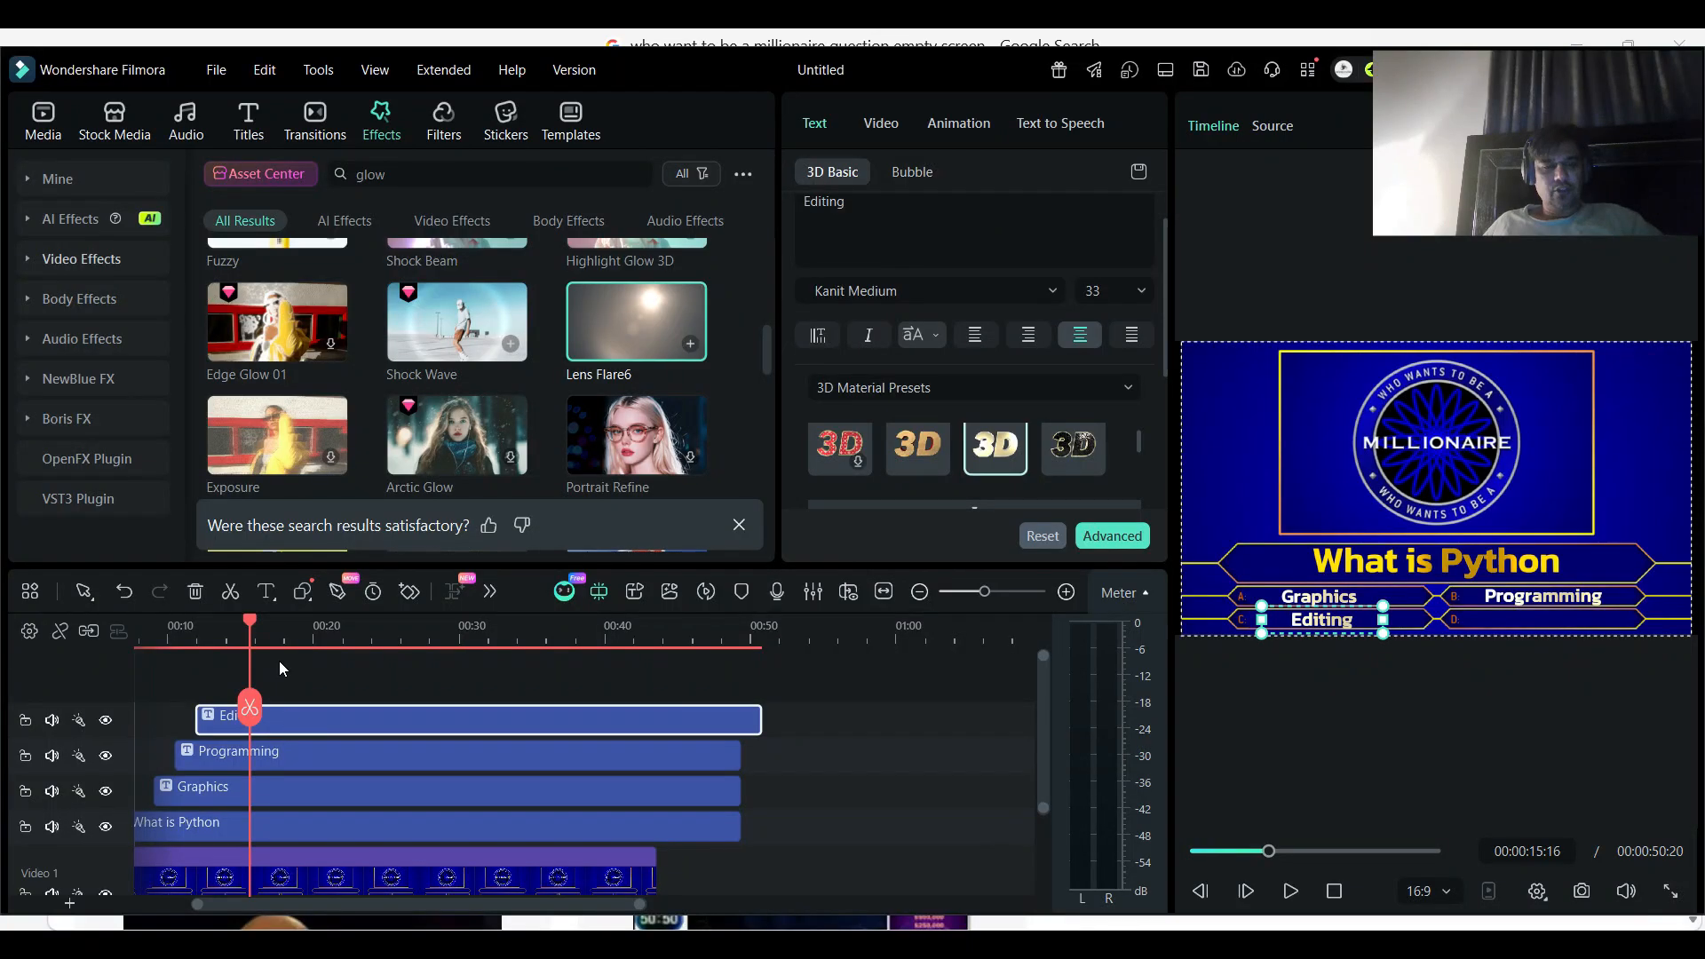
pyautogui.click(771, 638)
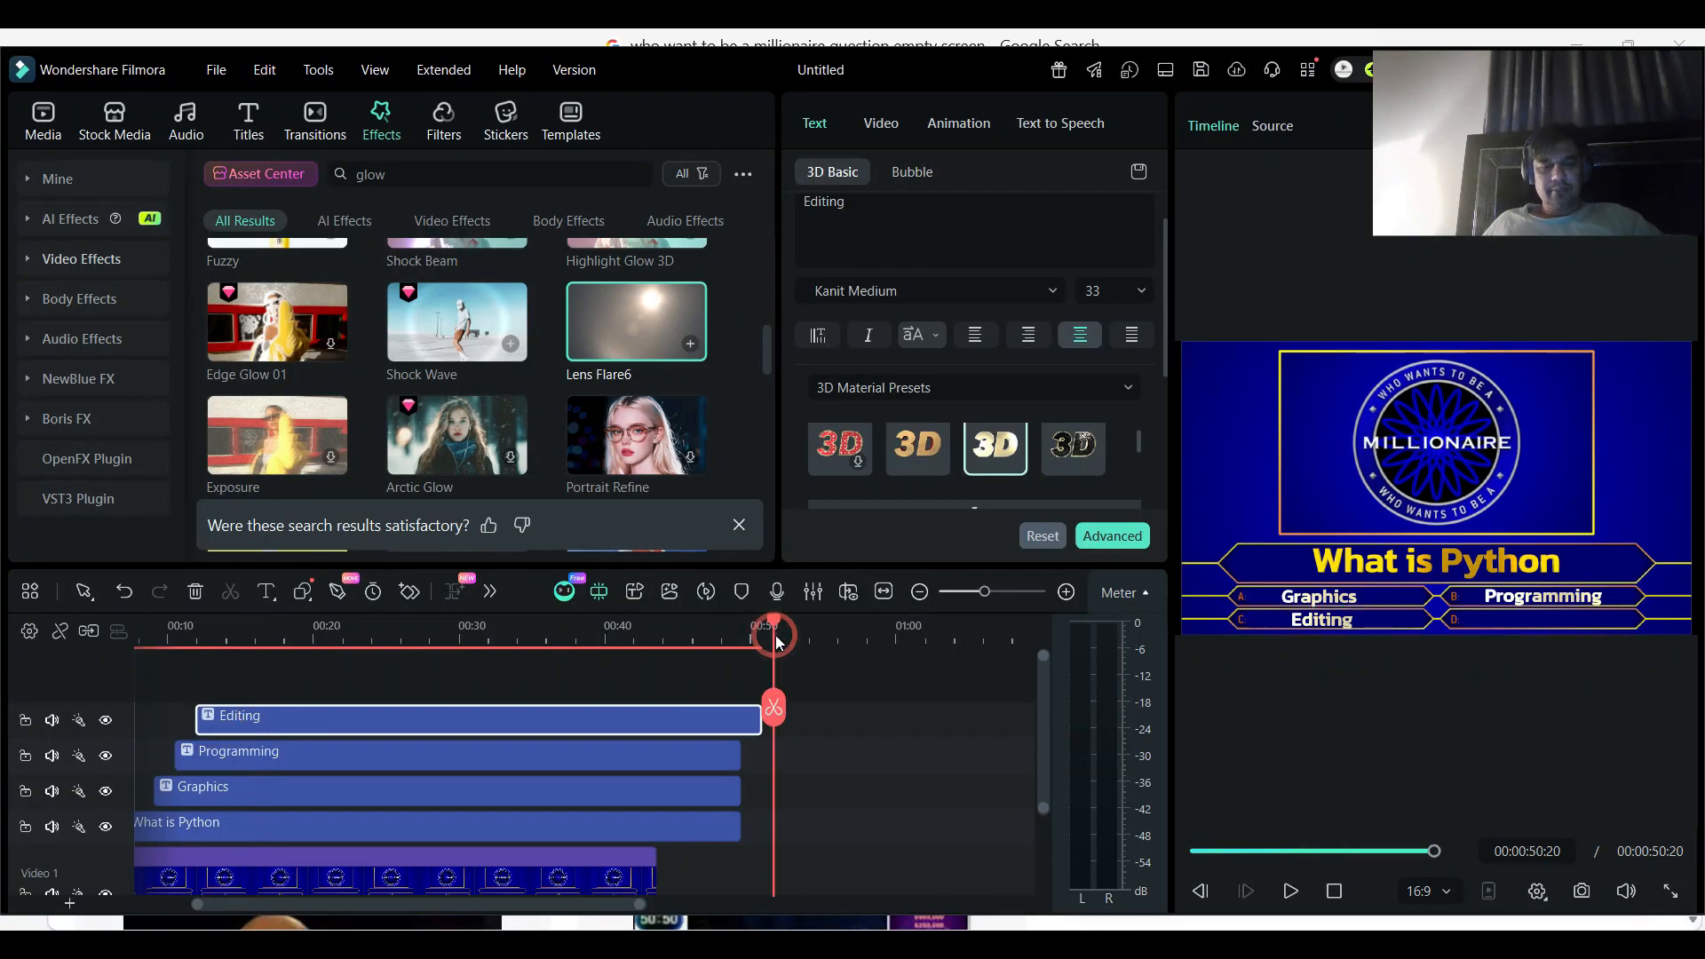
pyautogui.hotkey('ctrl', 'v')
pyautogui.moveTo(568, 898); pyautogui.dragTo(403, 902)
pyautogui.moveTo(941, 724); pyautogui.dragTo(315, 655)
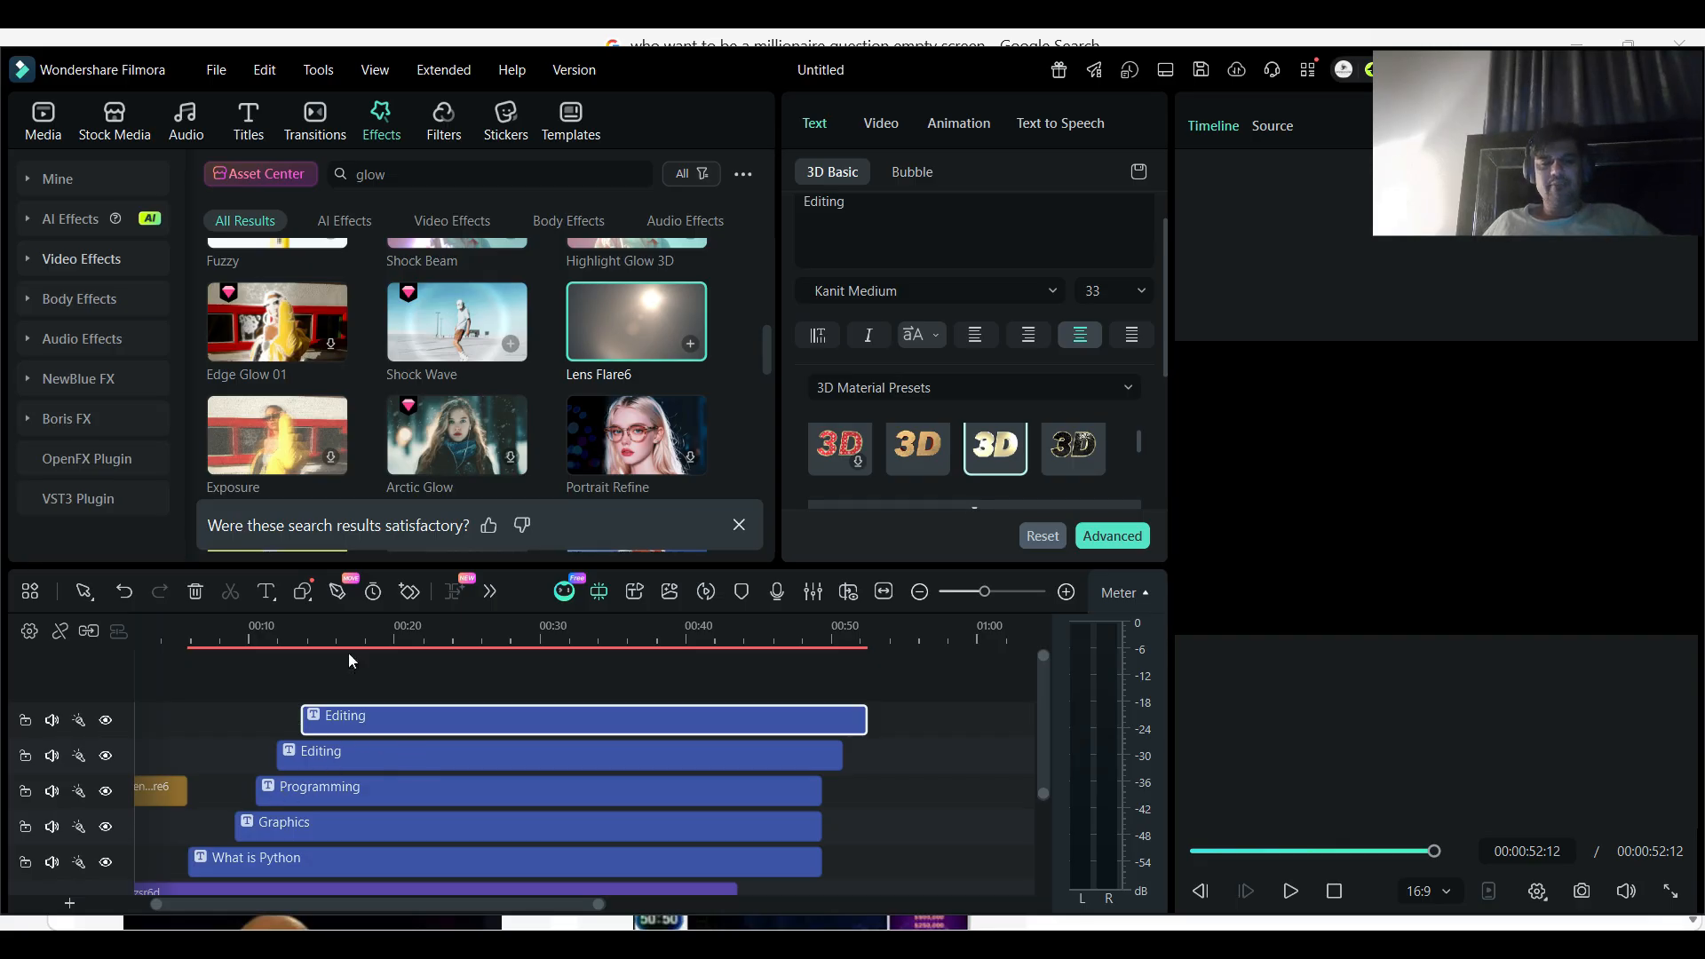
# - Change the text of the top "Editing" copy to "Gaming" and move it onto the answer D bar
pyautogui.click(313, 626)
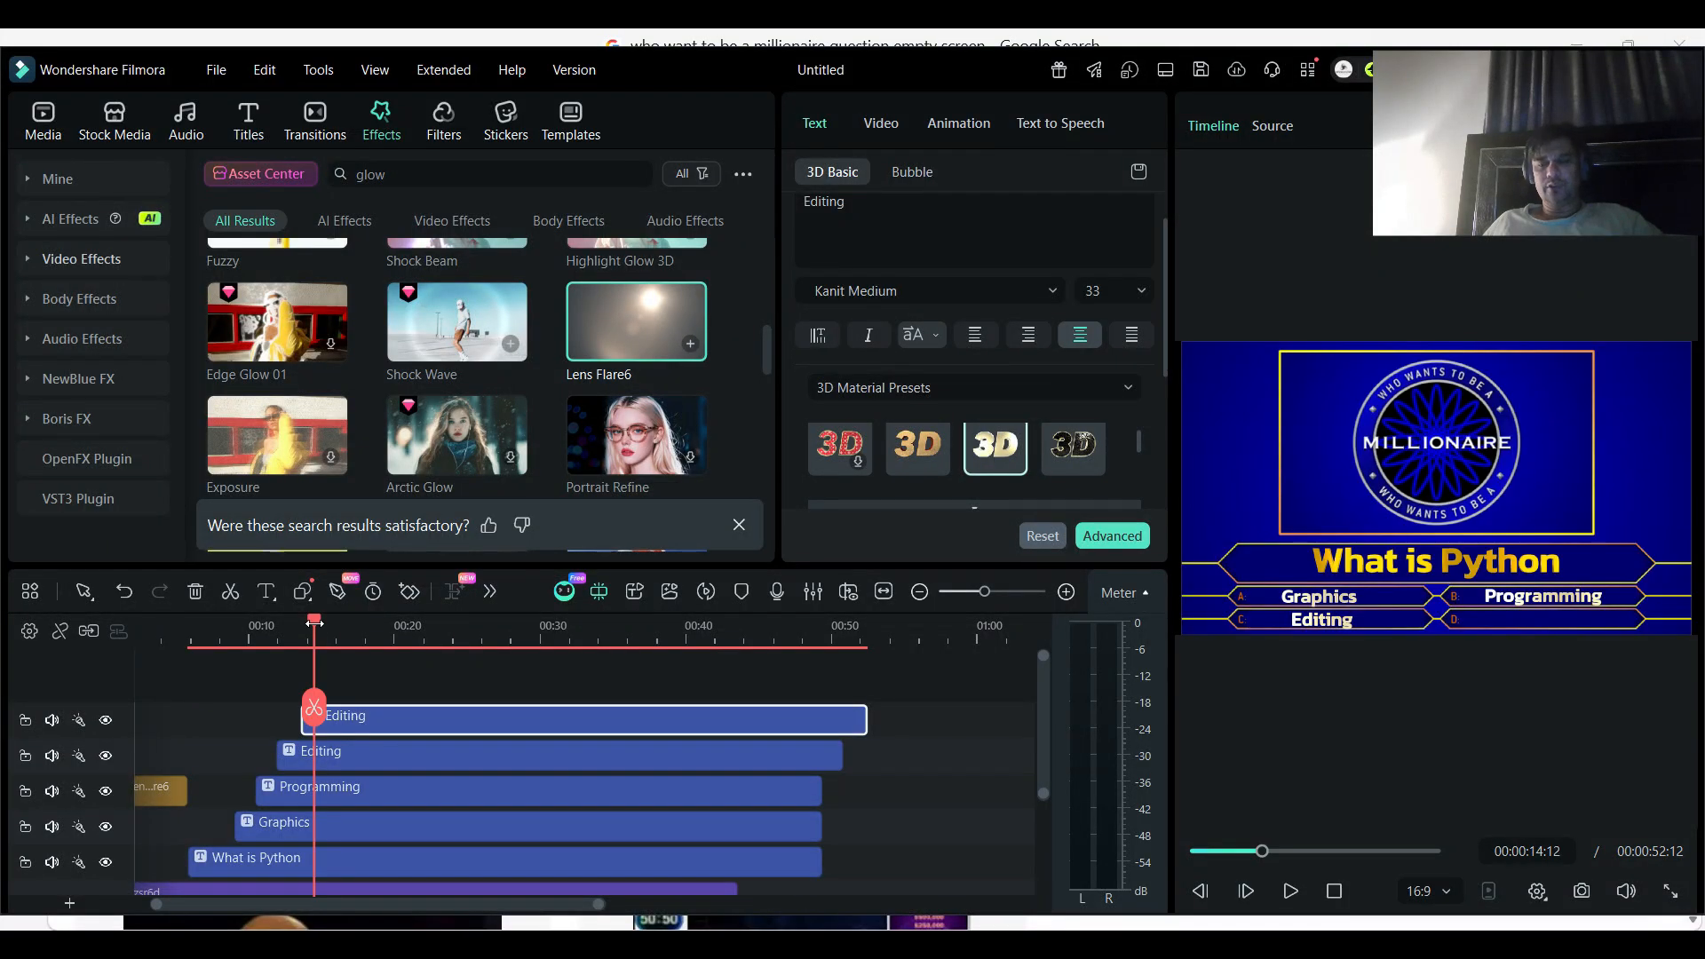
pyautogui.click(382, 727)
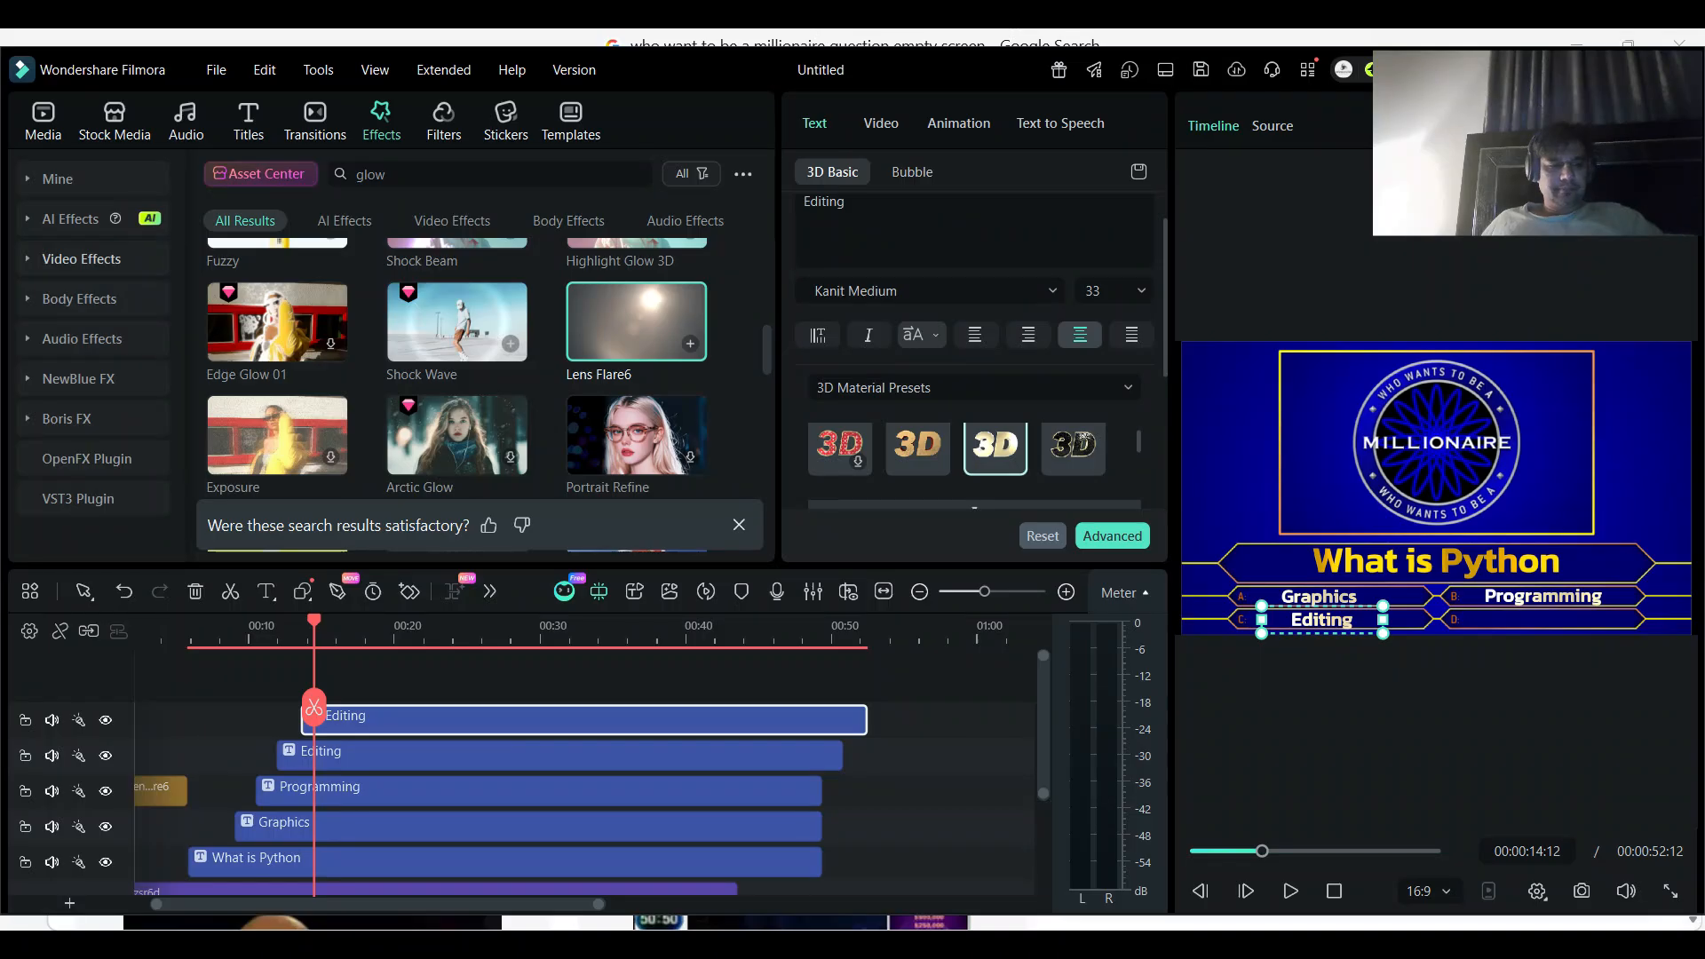
pyautogui.doubleClick(363, 723)
pyautogui.hotkey('ctrl', 'a')
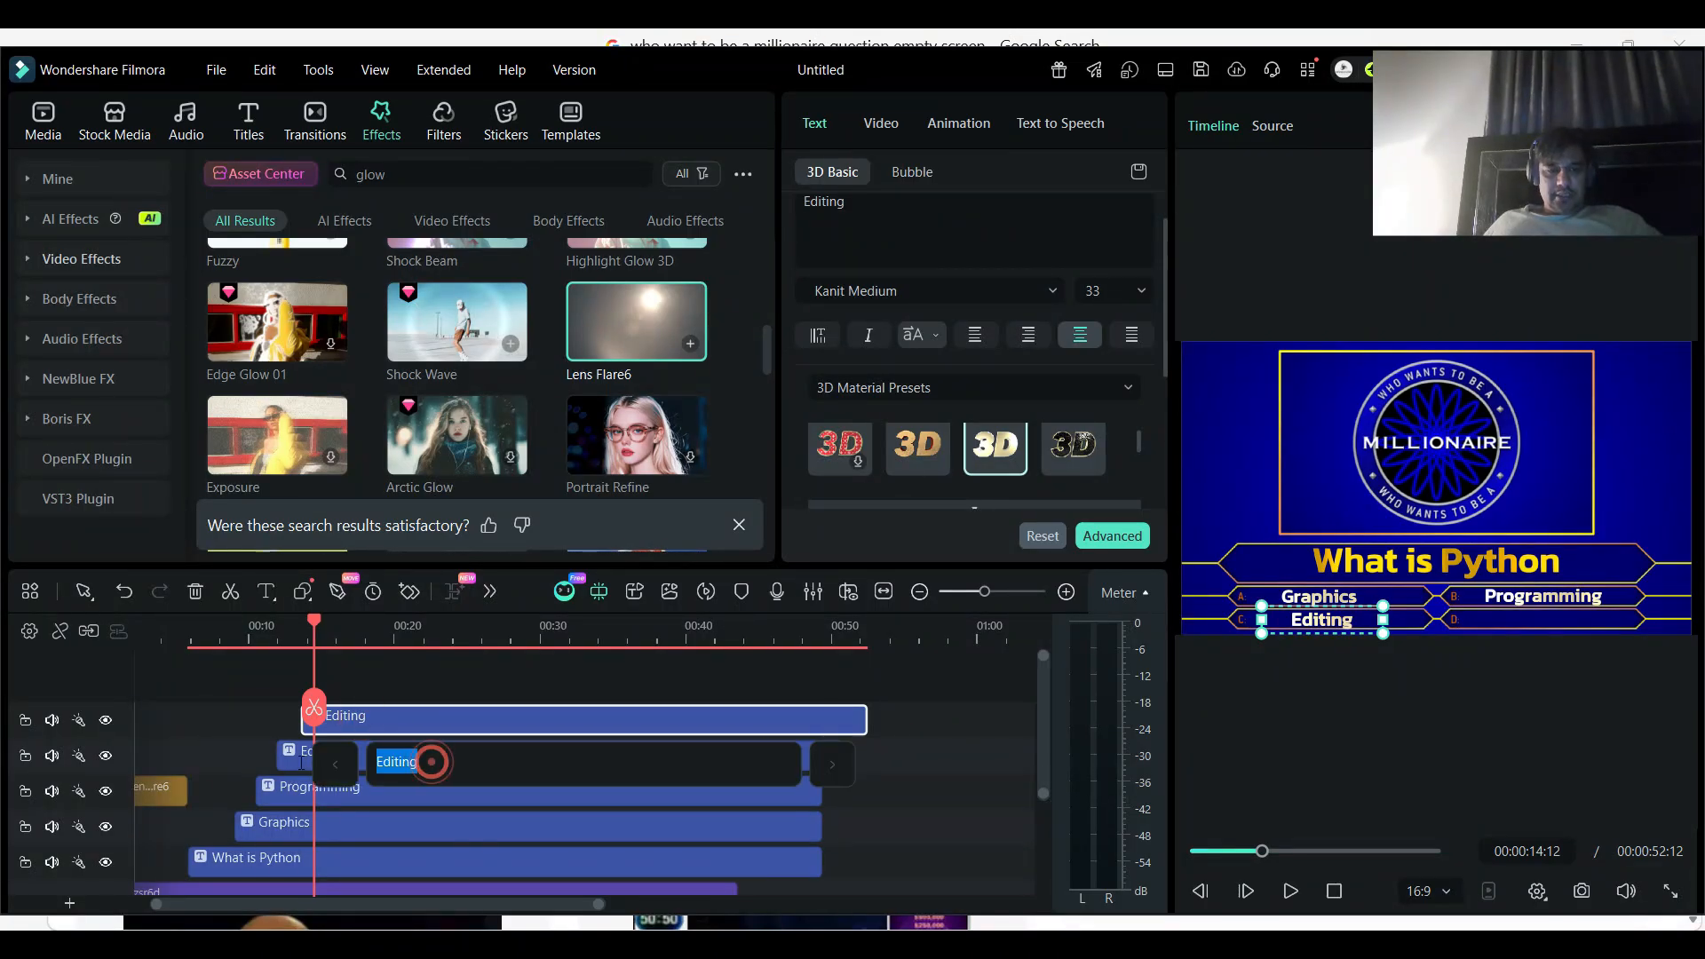
pyautogui.write('Gaming')
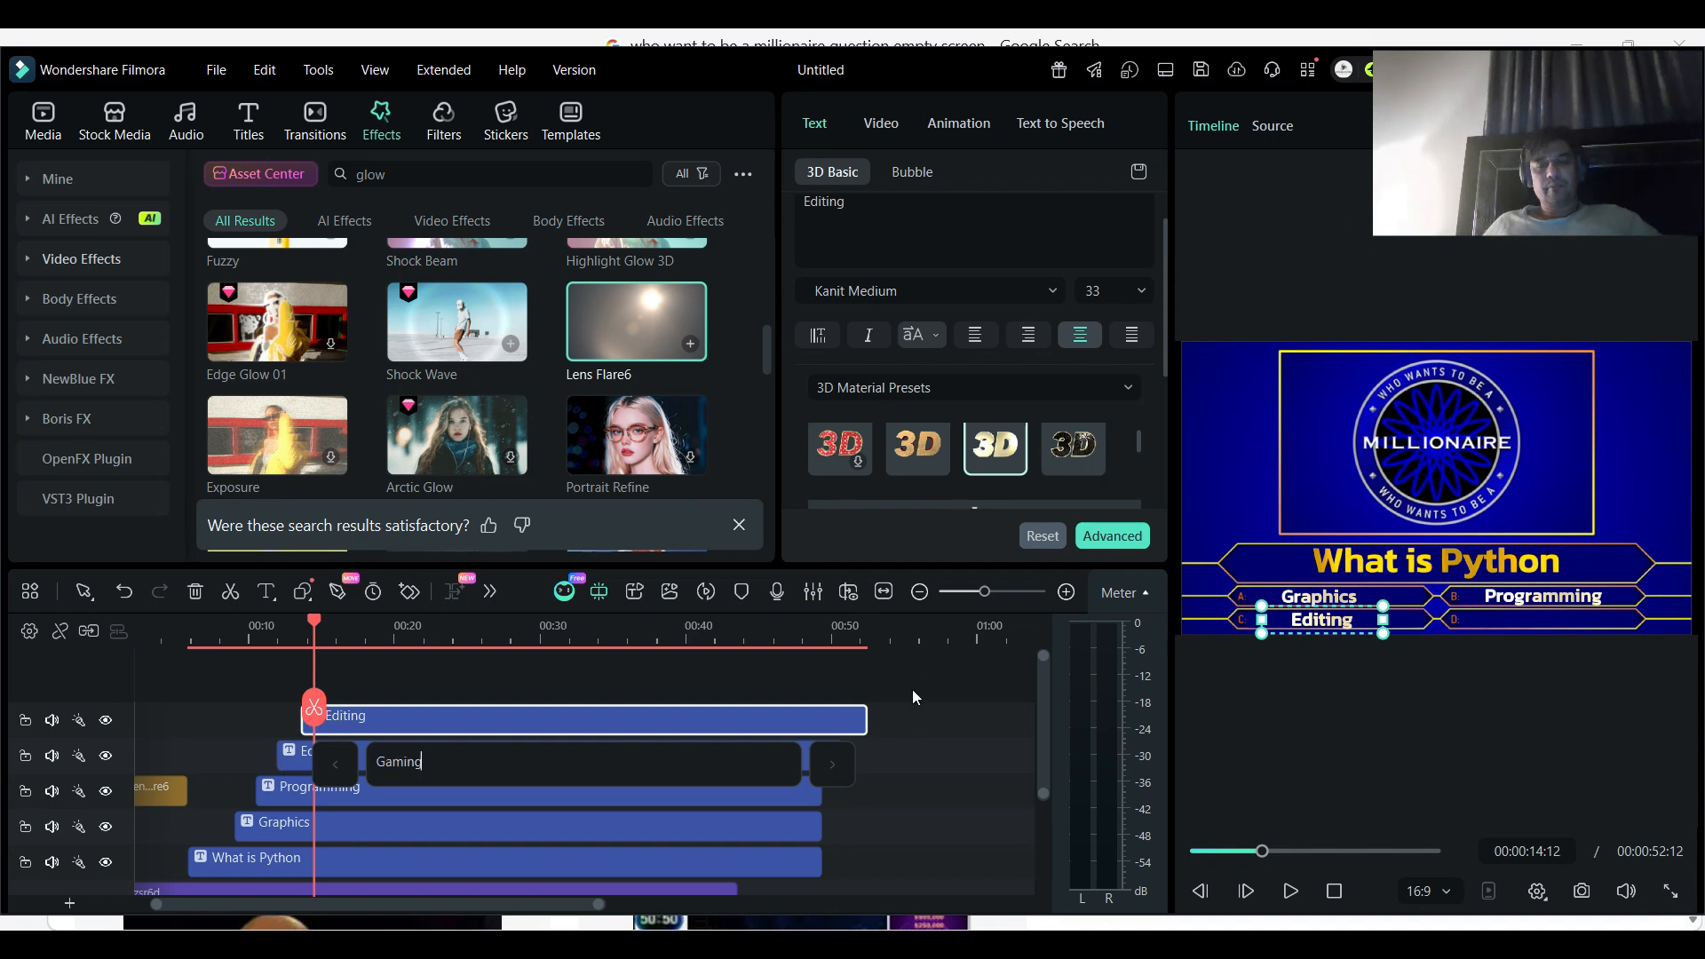
pyautogui.press('Return')
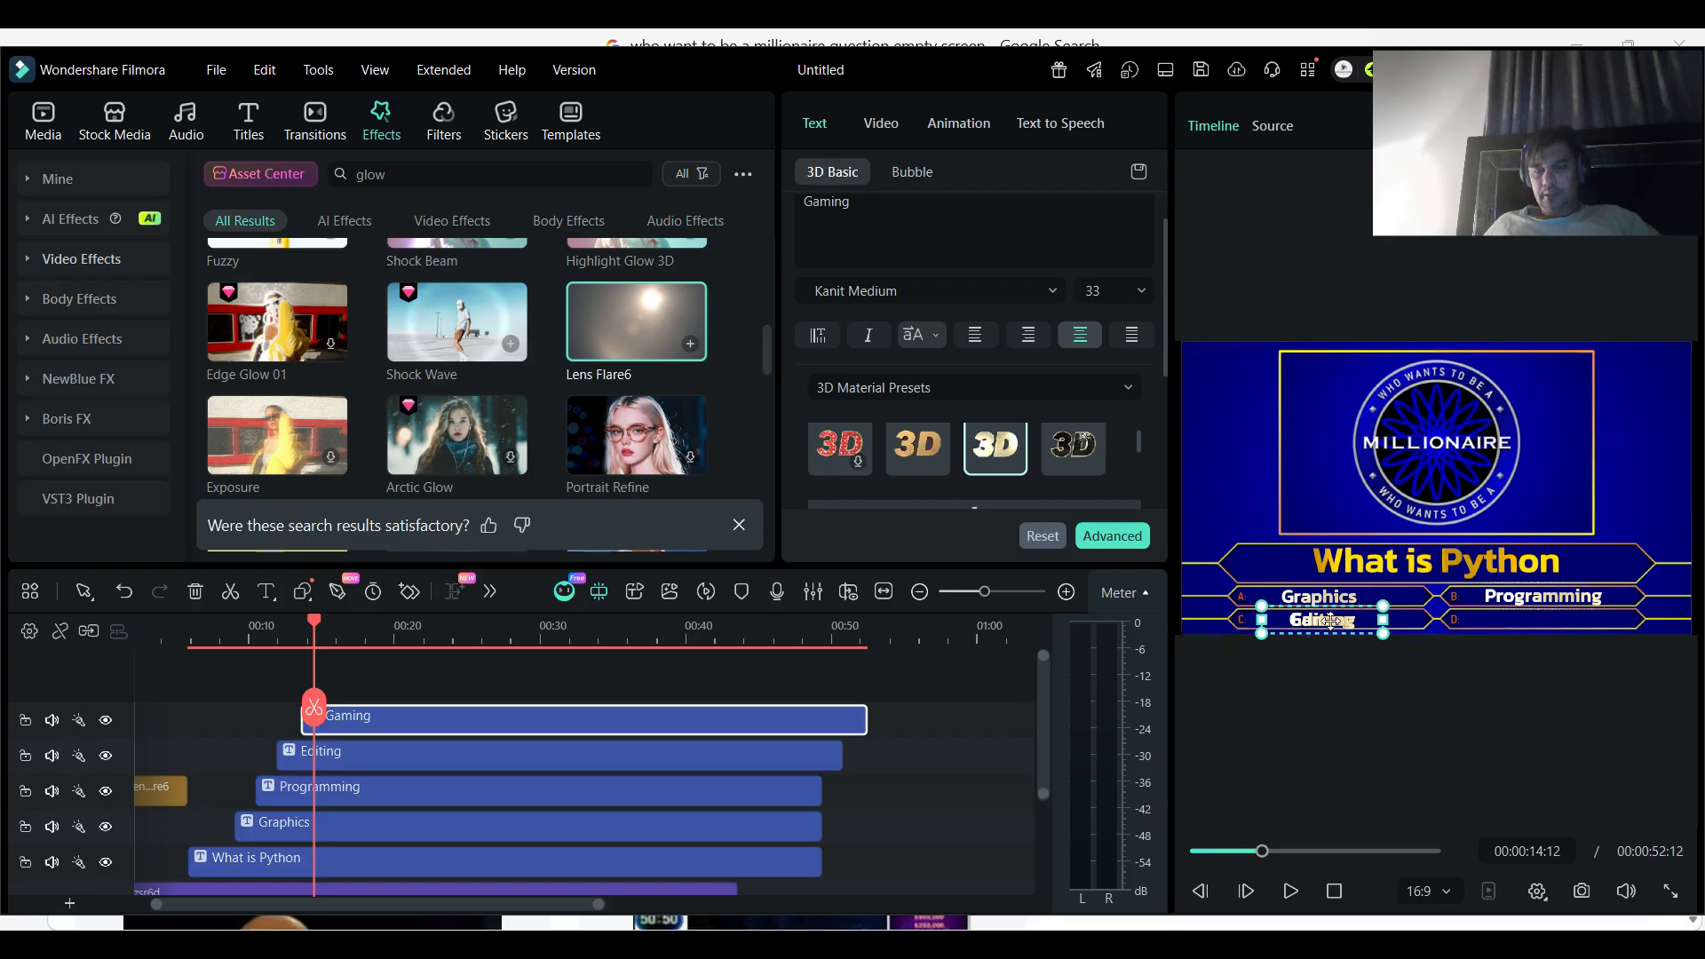
pyautogui.moveTo(1345, 621); pyautogui.dragTo(1554, 615)
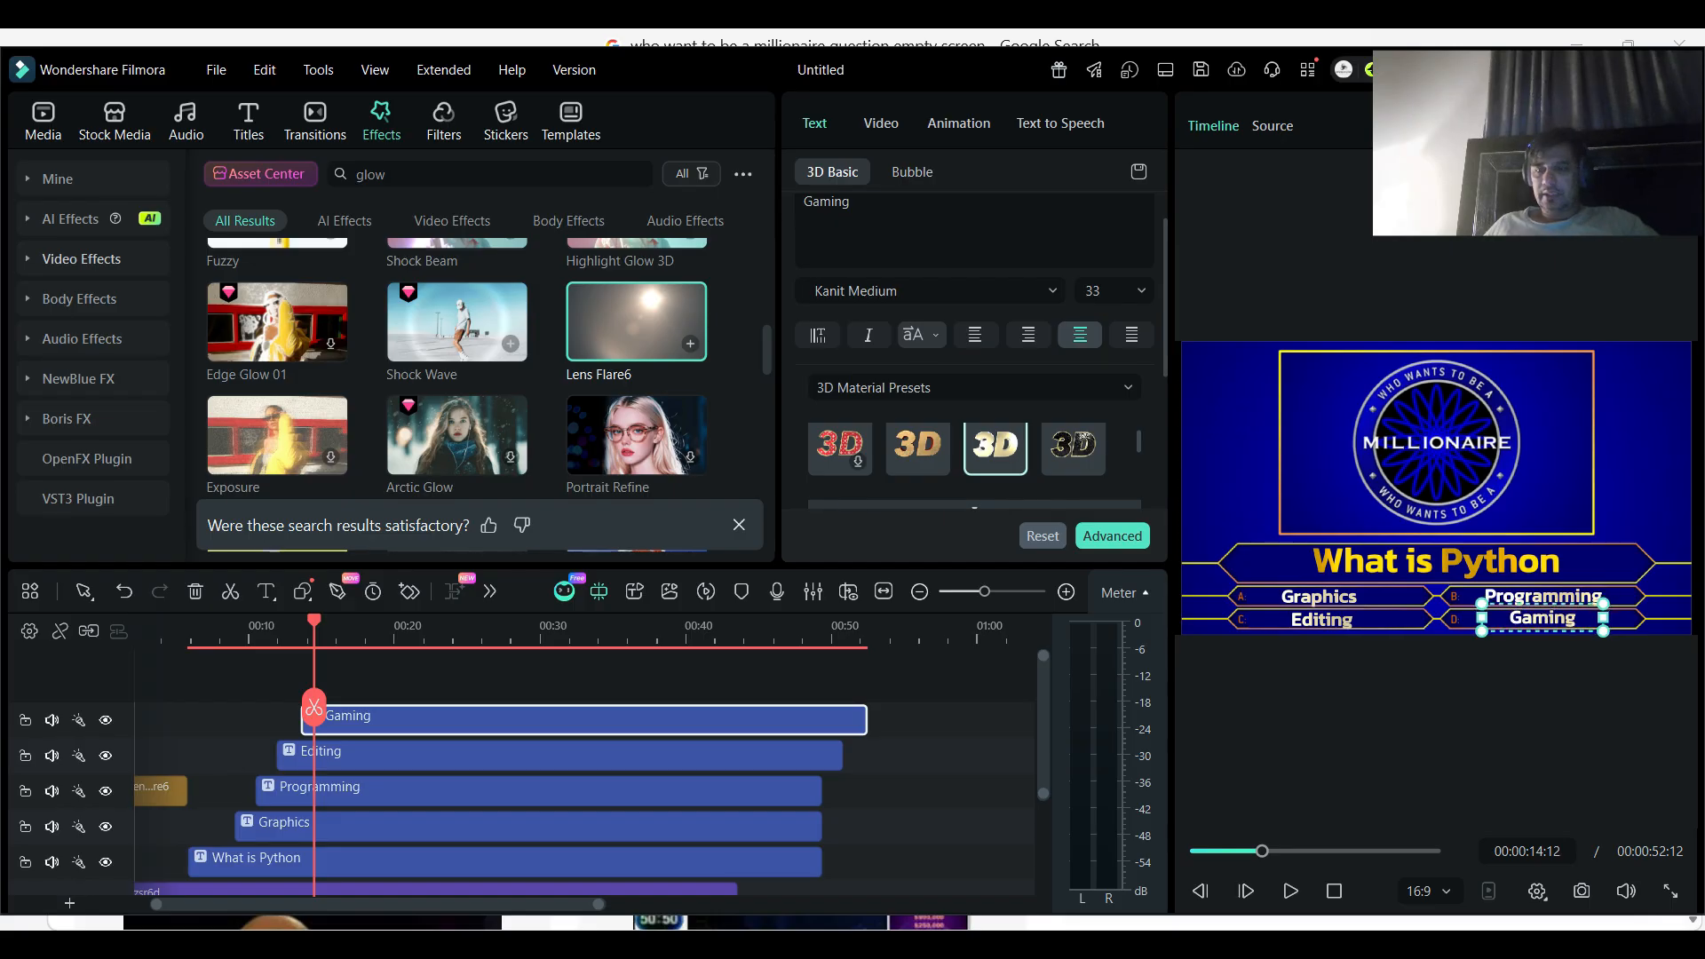
# - Check the frame with all four answers in full screen, and return the playhead to the start of the timeline
pyautogui.click(1669, 890)
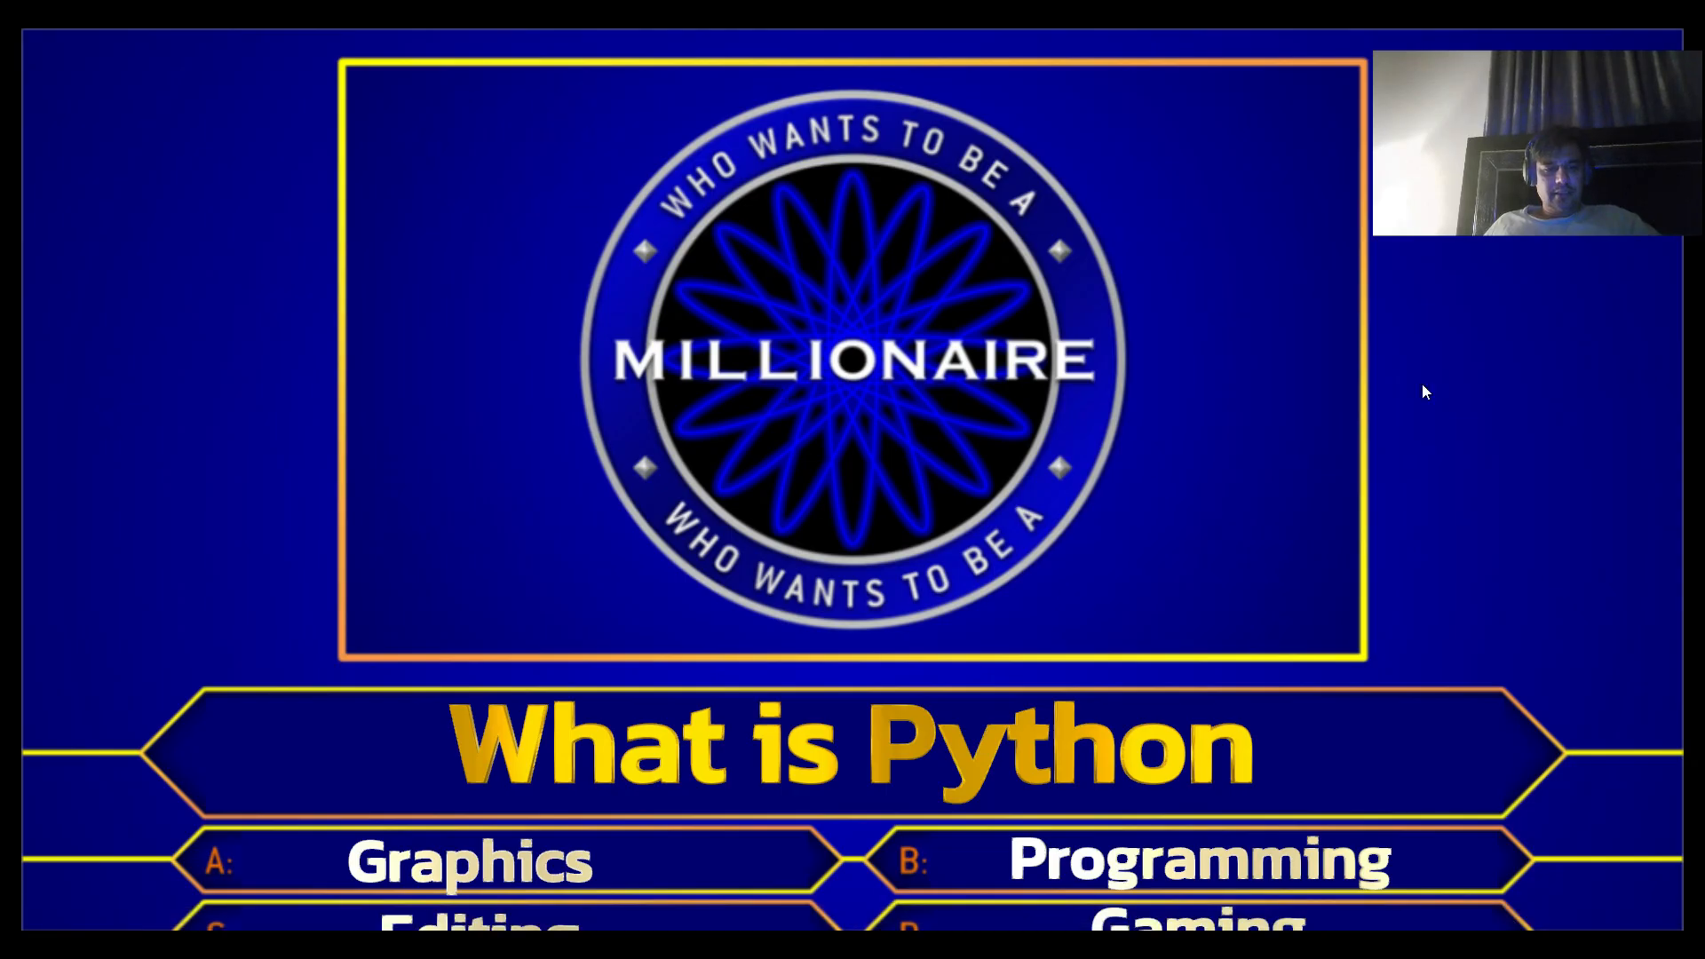
pyautogui.press('Escape')
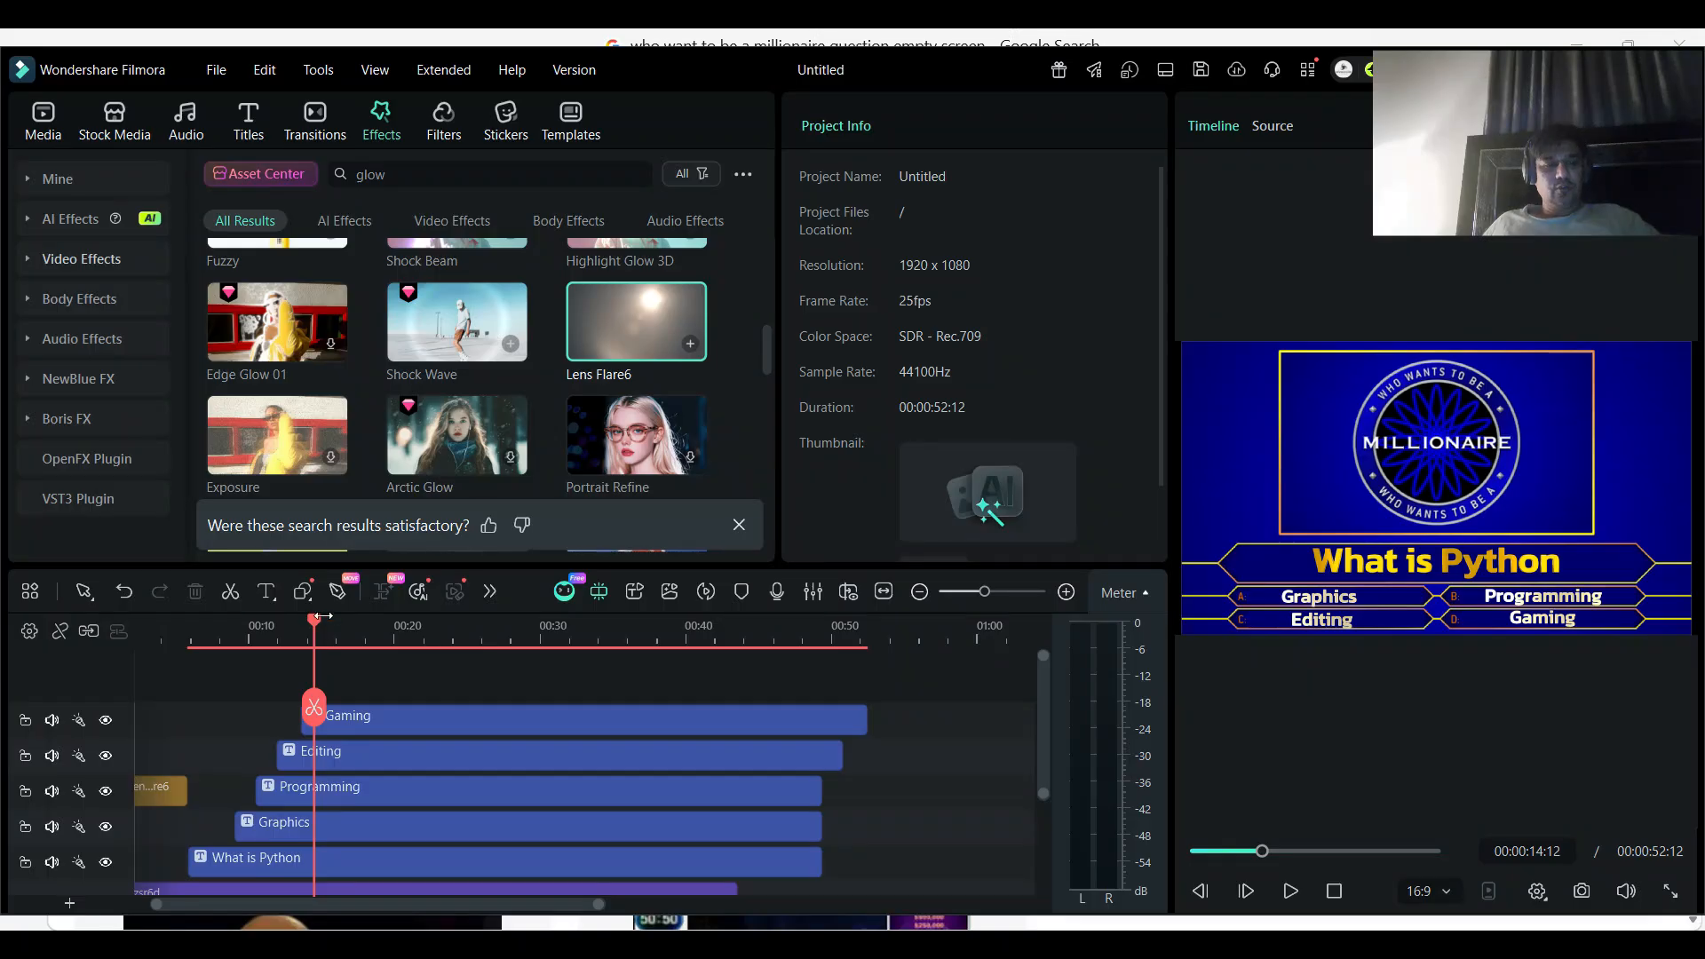
pyautogui.moveTo(316, 625); pyautogui.dragTo(80, 626)
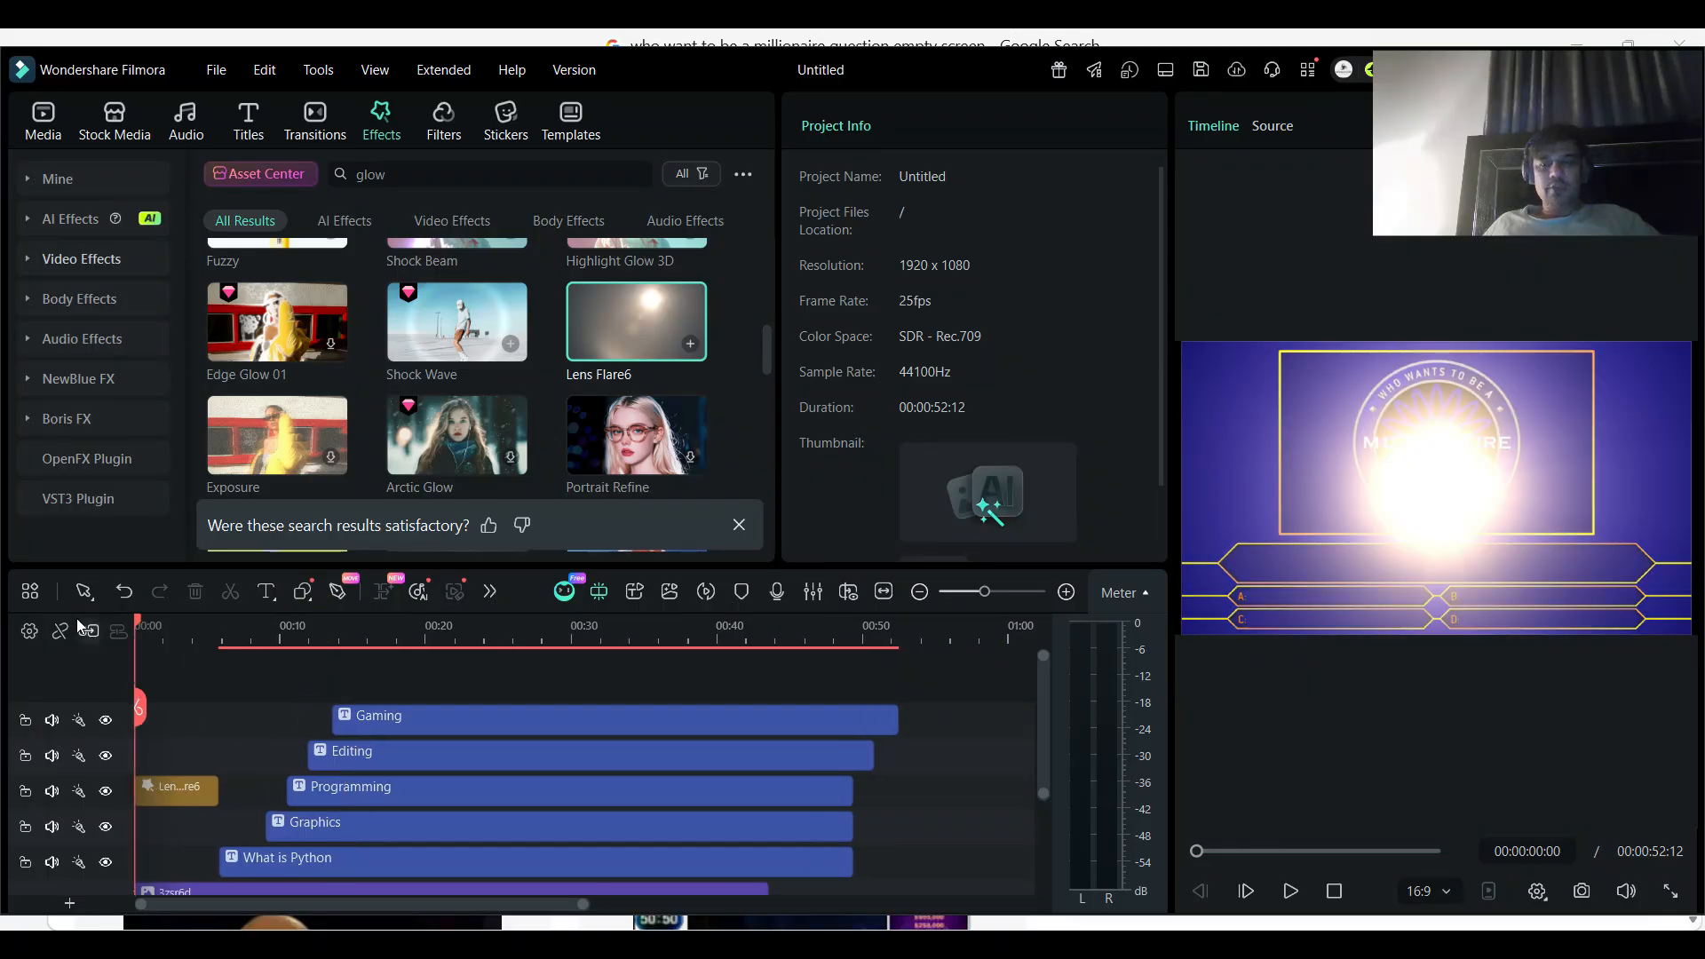
# - Add Circle Countdown Timer 07 from a "timer countdown" effects search on a new top track after "Gaming", extended to end at about 1:02
pyautogui.click(370, 174)
pyautogui.write('timer')
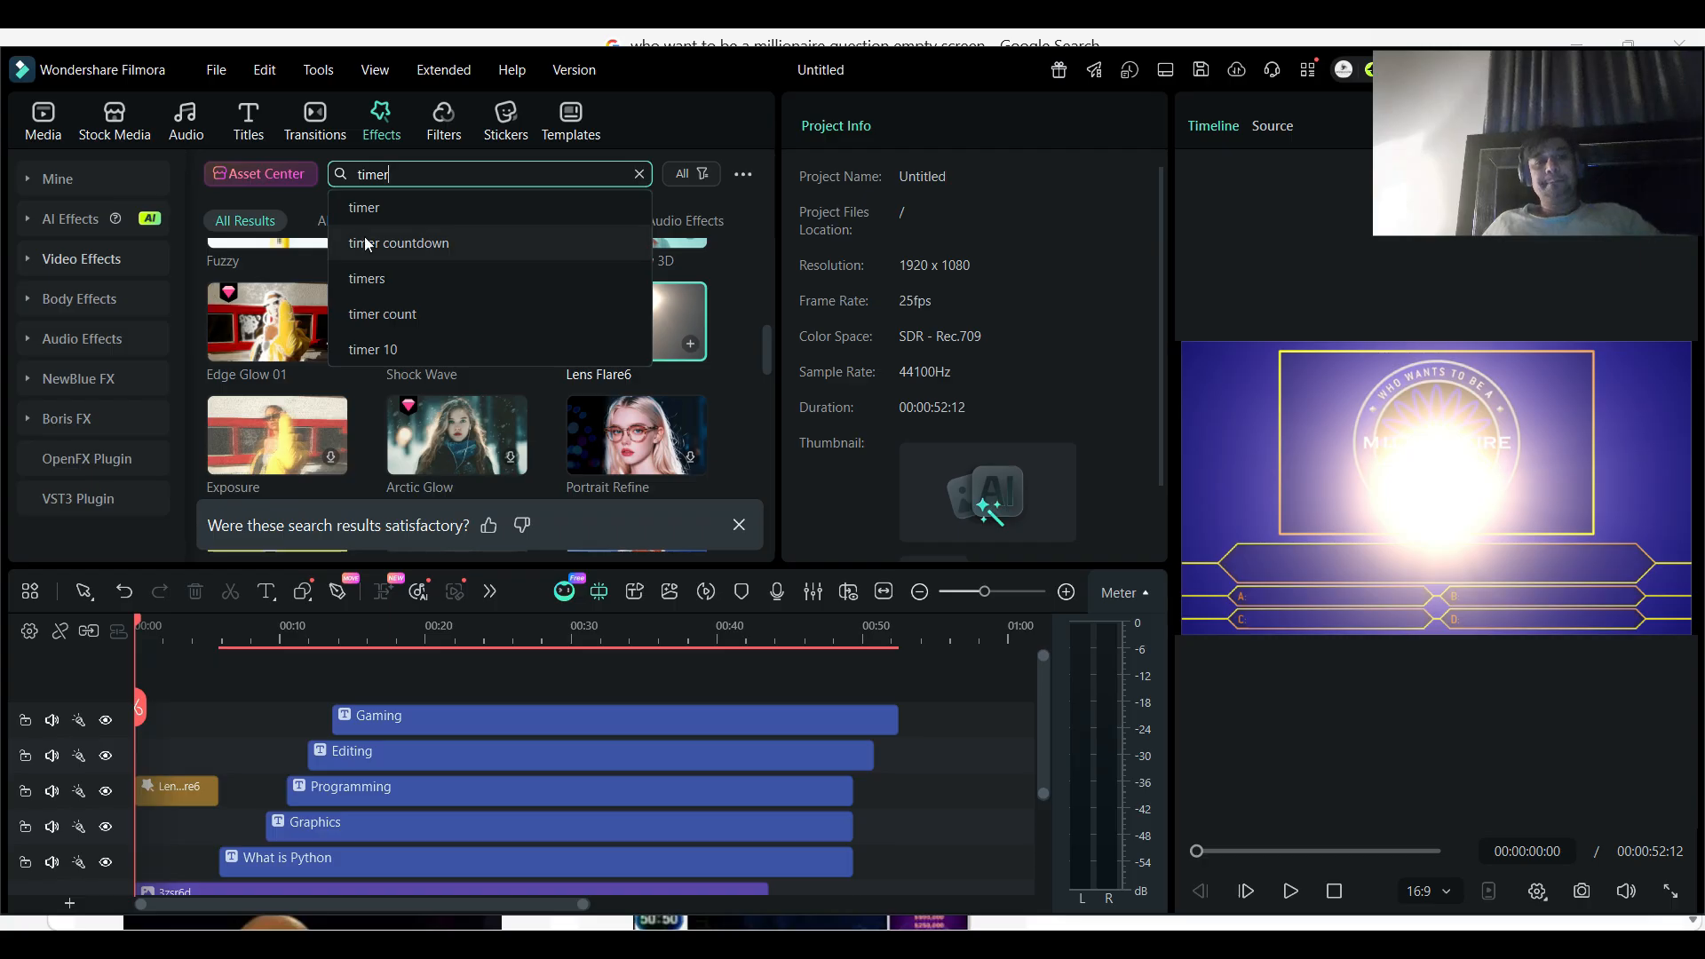
pyautogui.click(399, 243)
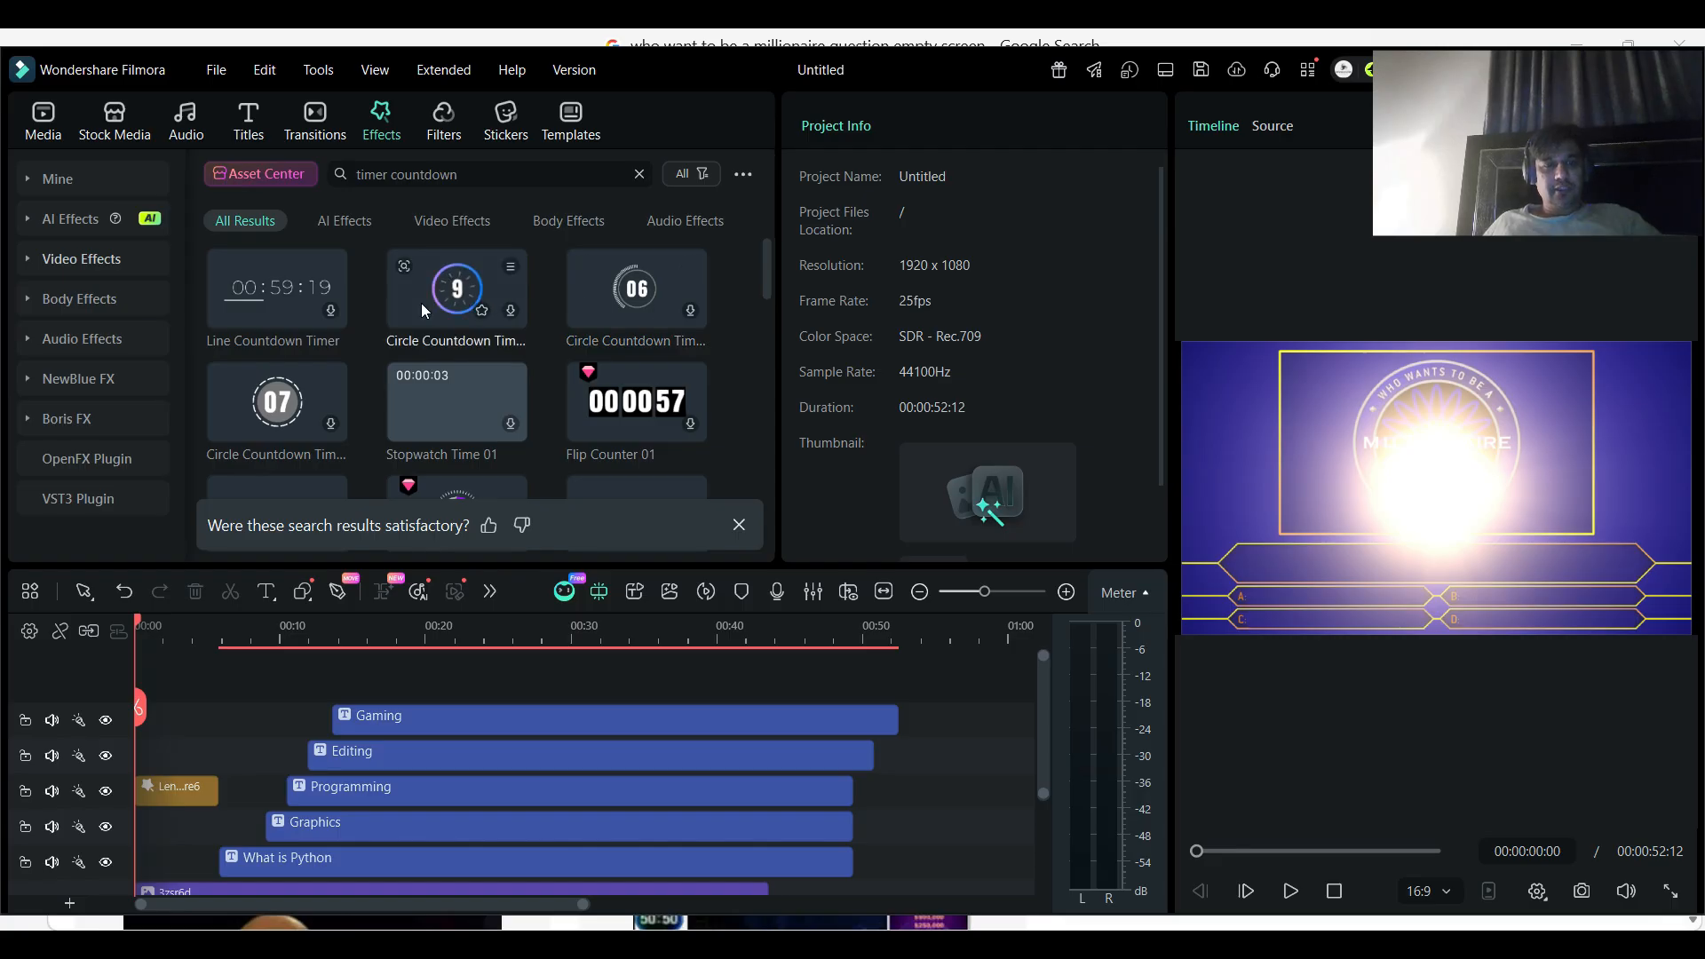
pyautogui.moveTo(446, 309); pyautogui.dragTo(898, 638)
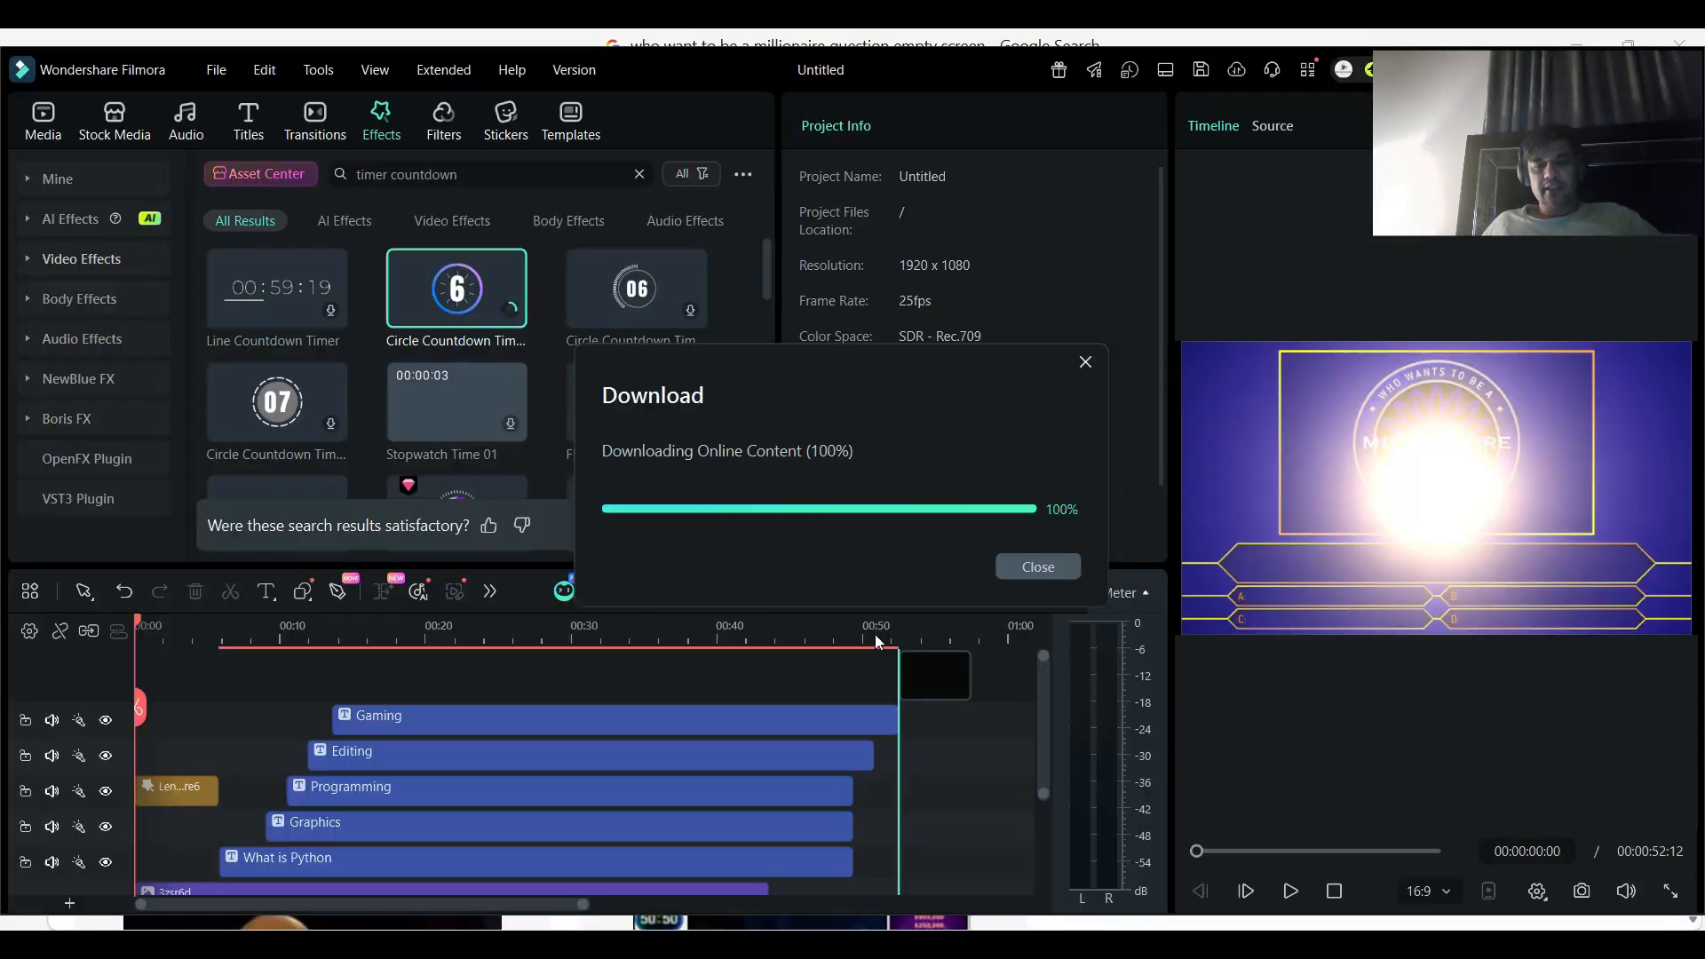
pyautogui.moveTo(385, 898); pyautogui.dragTo(559, 902)
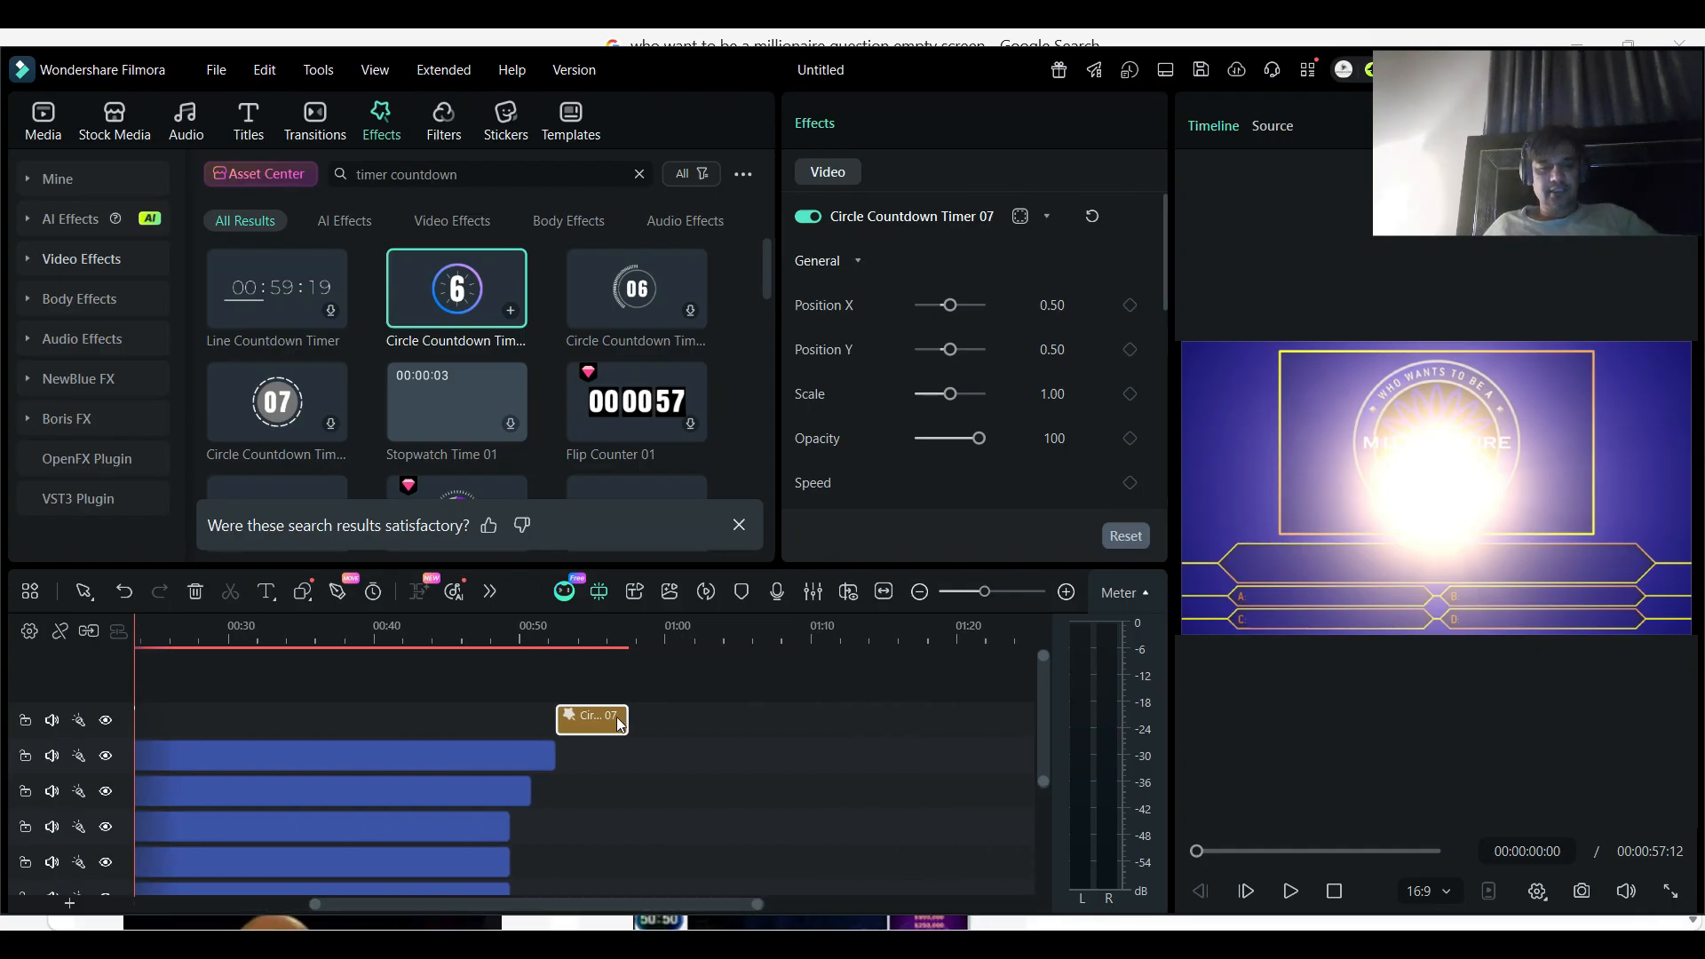
pyautogui.moveTo(621, 724); pyautogui.dragTo(693, 709)
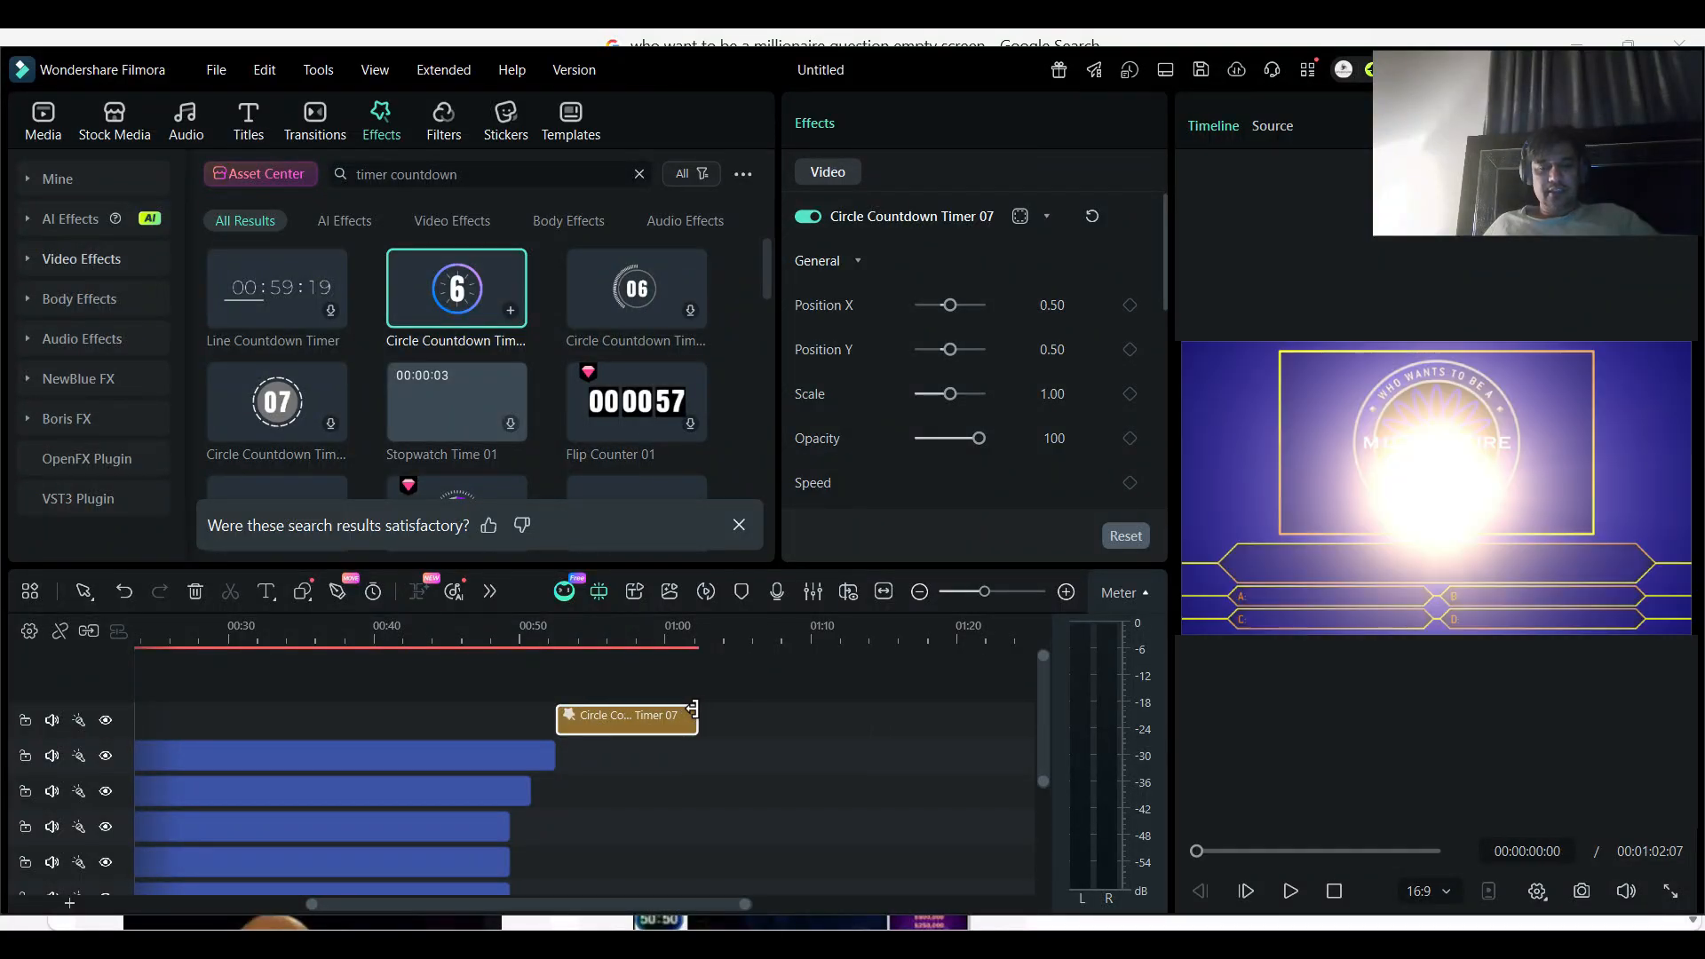
# - Paste a copy of the "Gaming" title on its own track, starting at the countdown timer's end at about 1:02
pyautogui.click(698, 624)
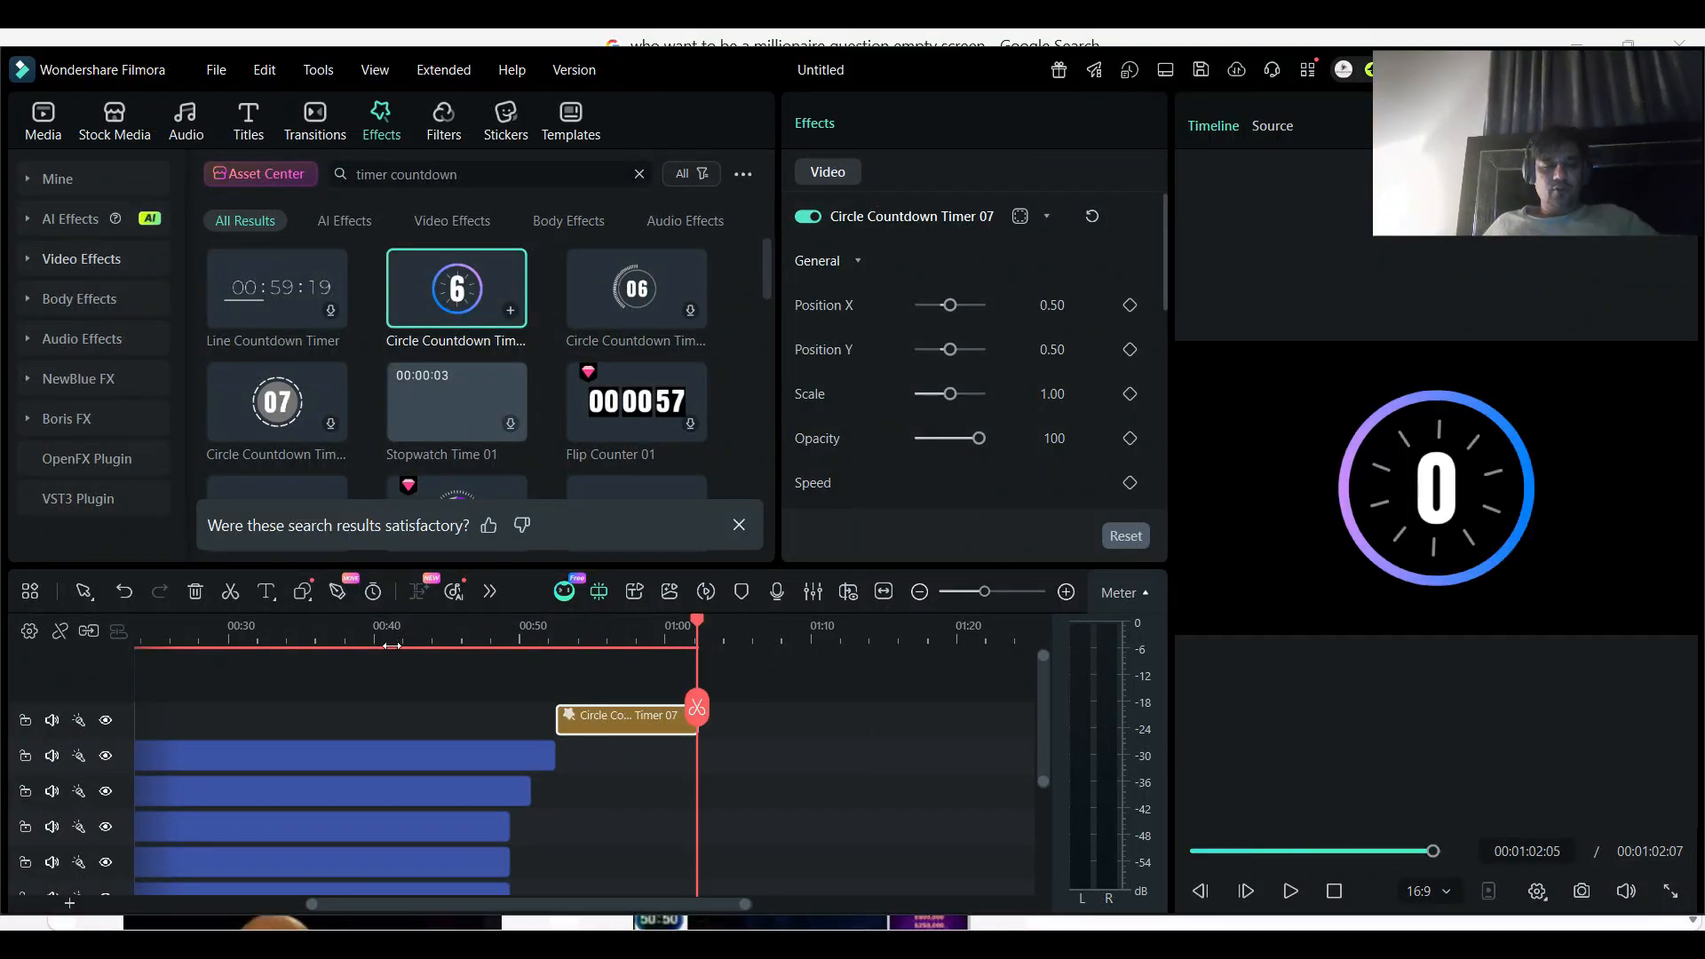
pyautogui.click(313, 760)
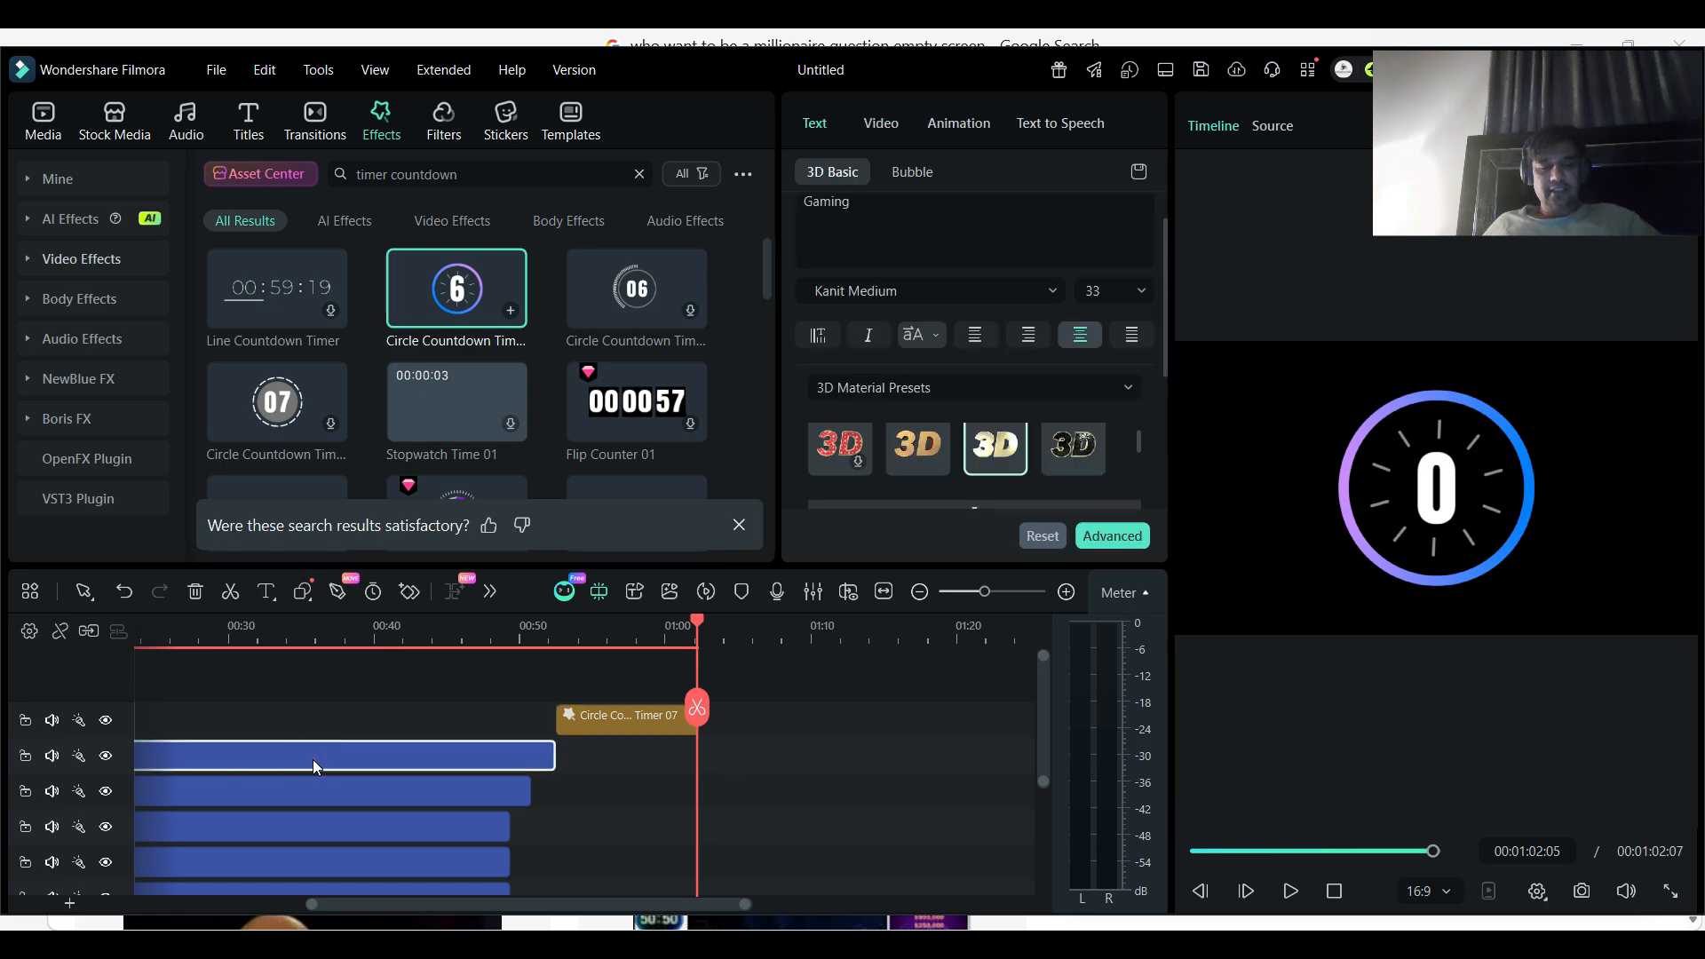
pyautogui.hotkey('ctrl', 'v')
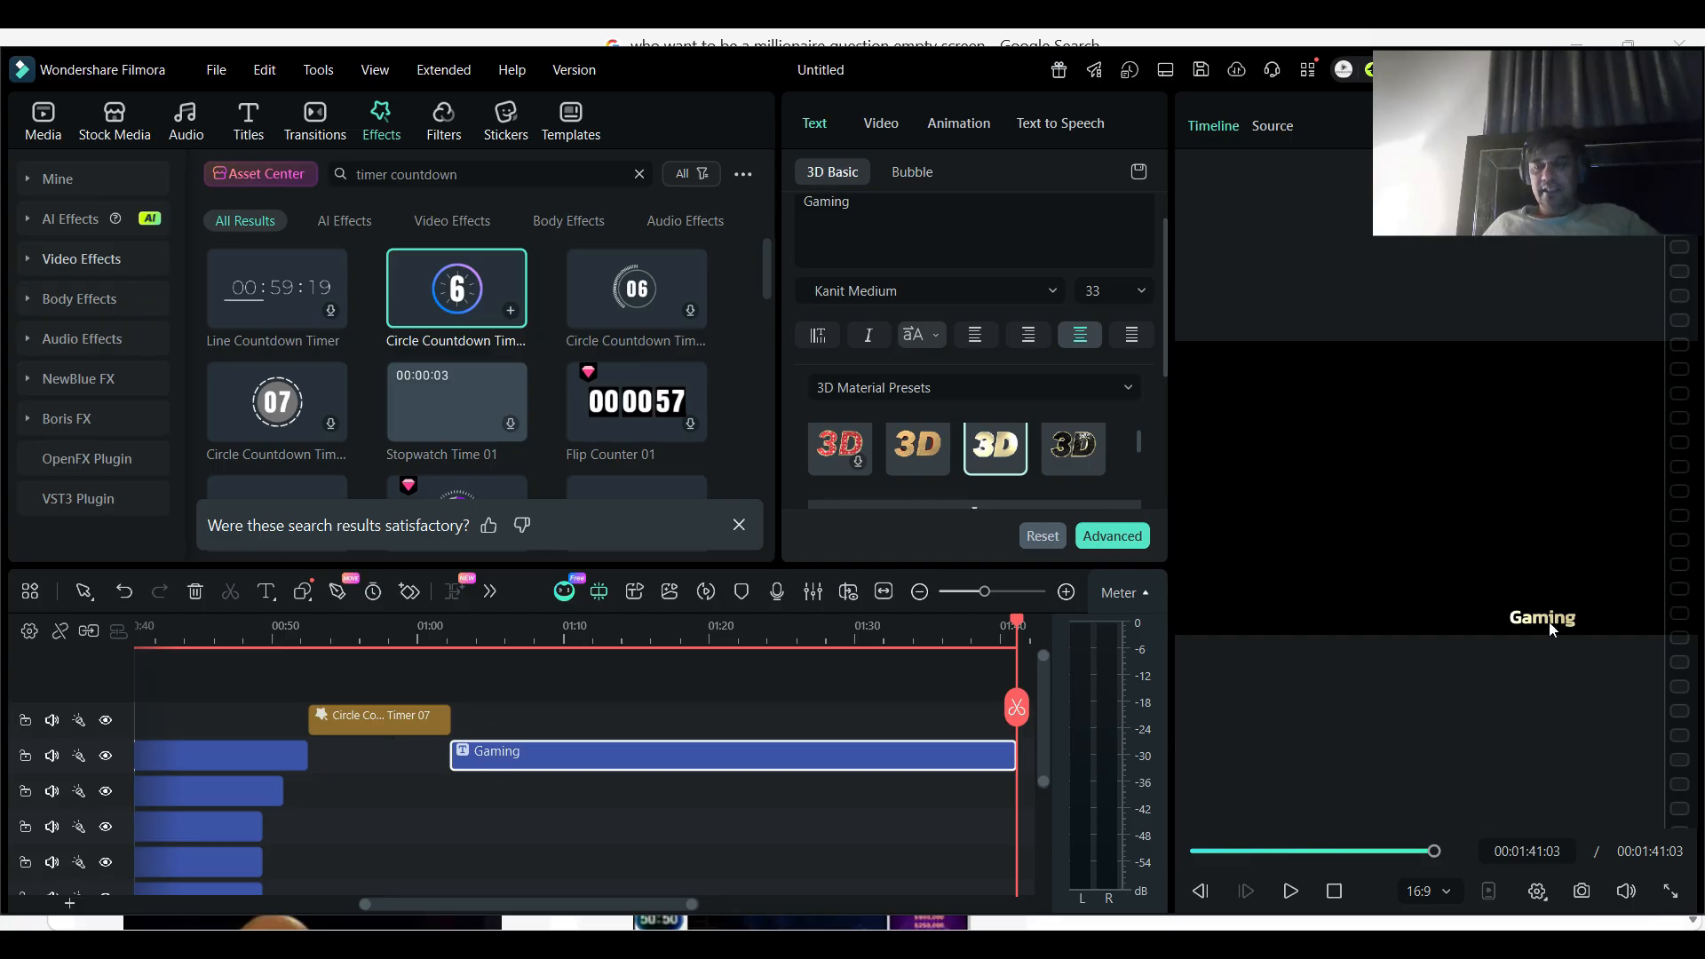
# - Move the pasted title to the middle of the frame, change its text to "PROGRAMMING" and enlarge it to size 85 on one line
pyautogui.moveTo(1551, 627); pyautogui.dragTo(1373, 457)
pyautogui.doubleClick(1374, 457)
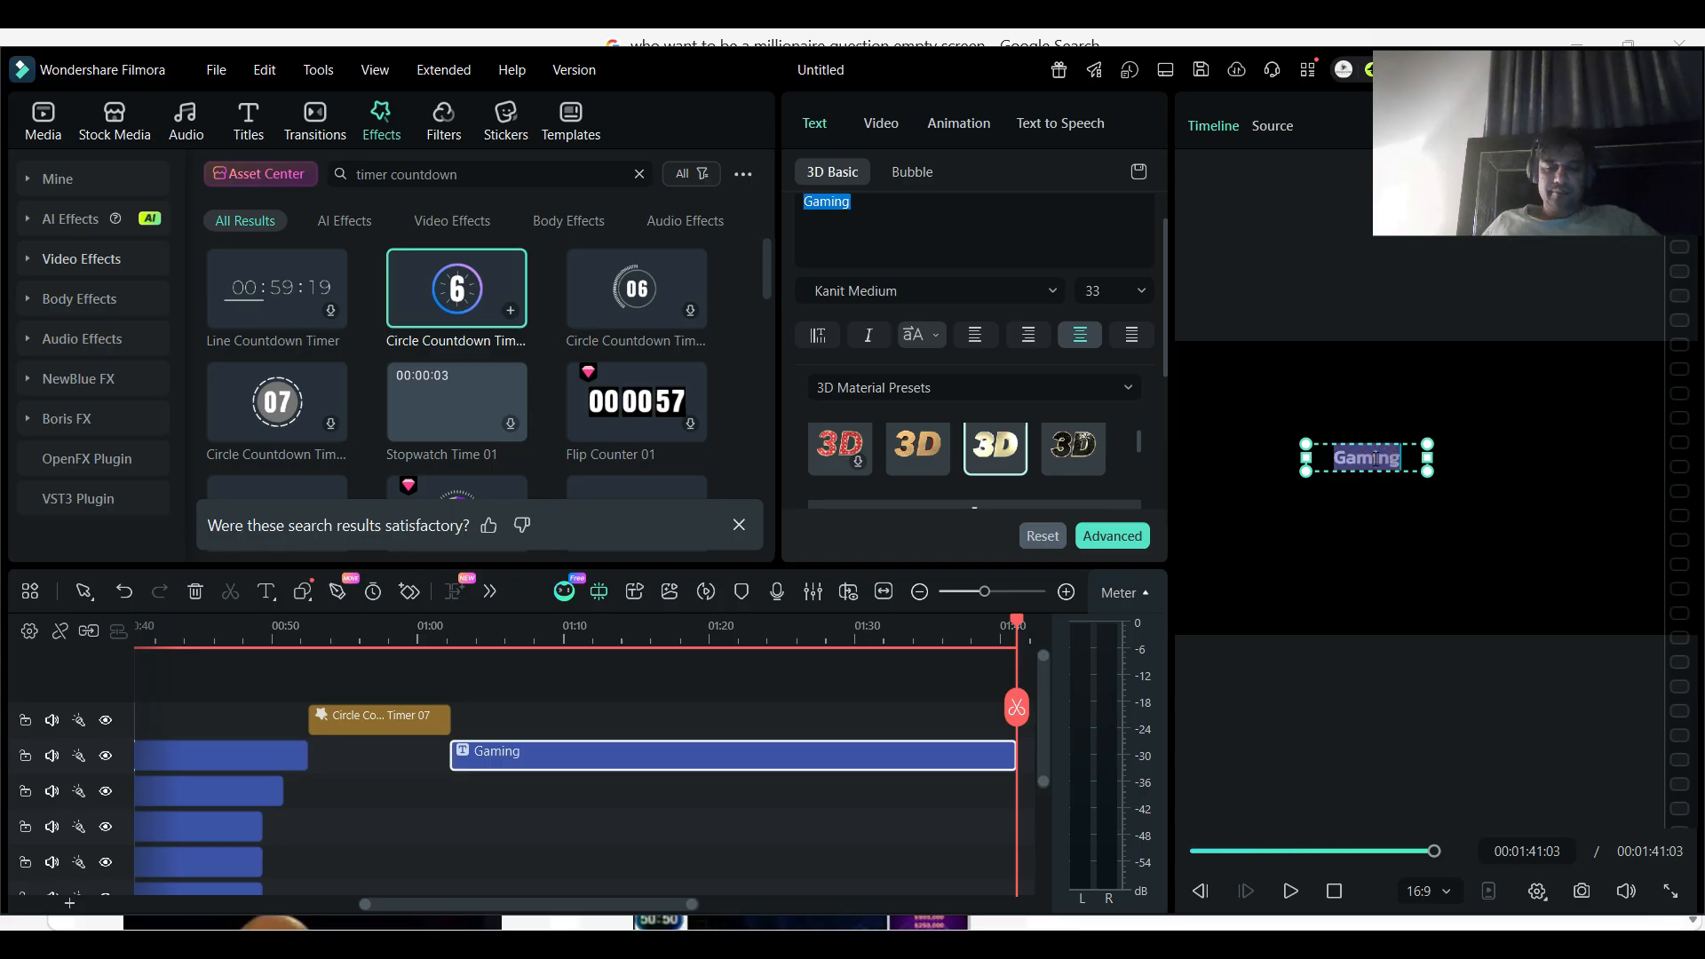
pyautogui.write('PROGRA')
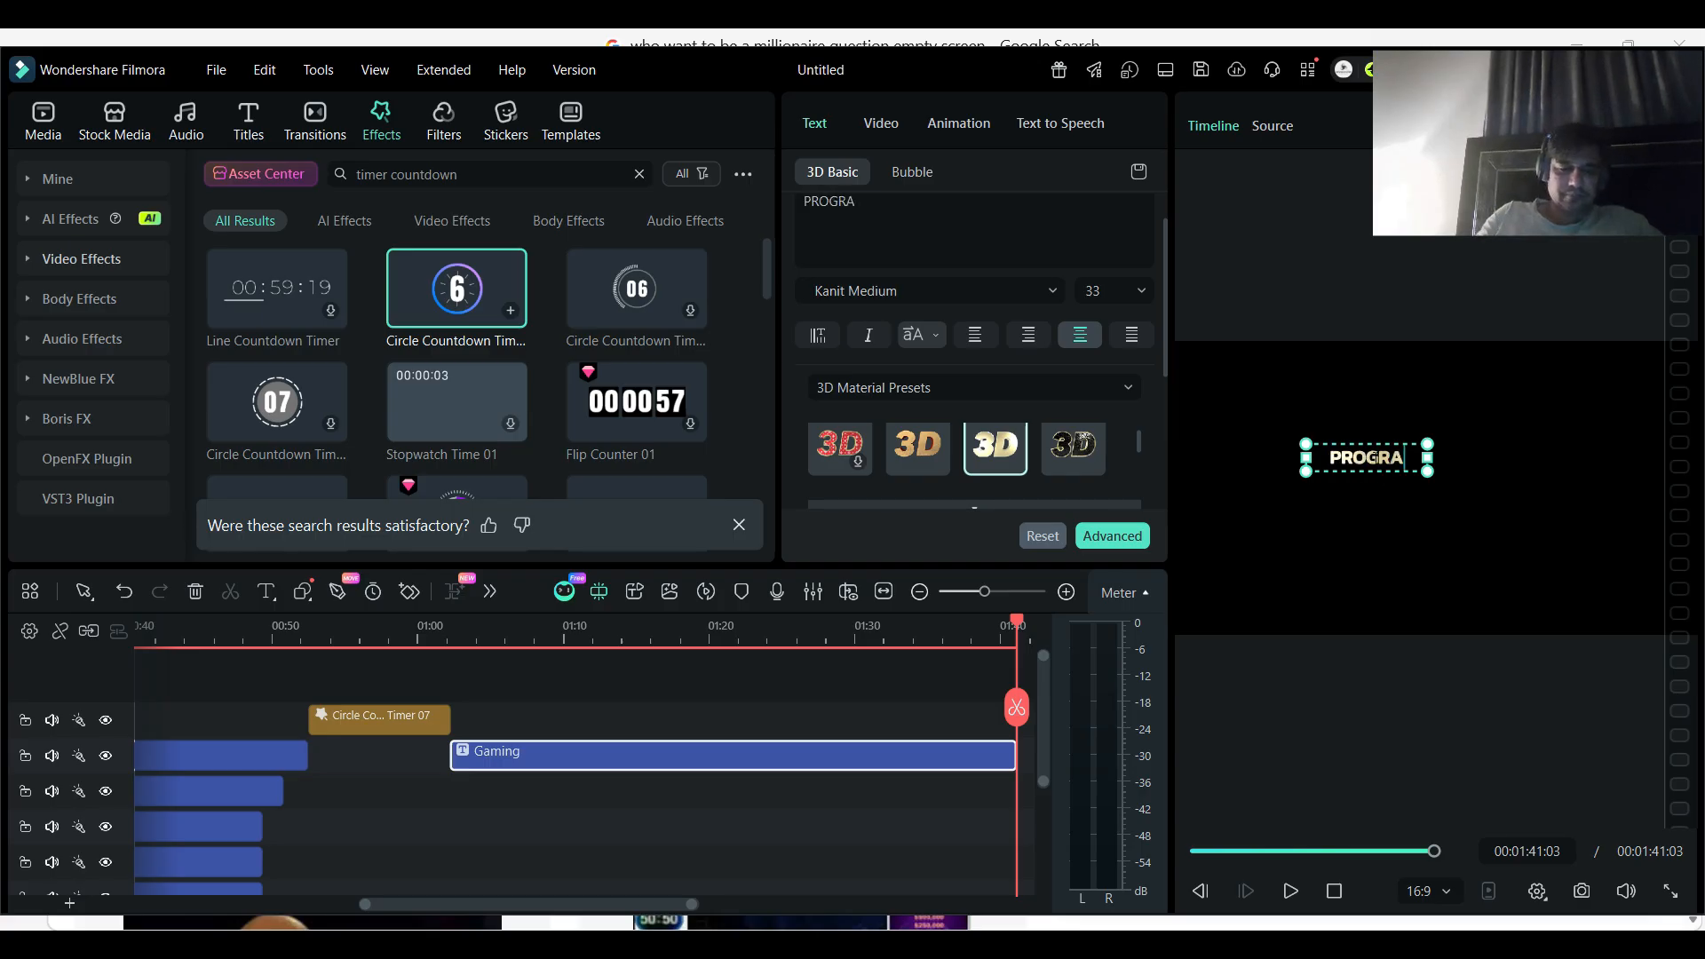
pyautogui.write('MMIN')
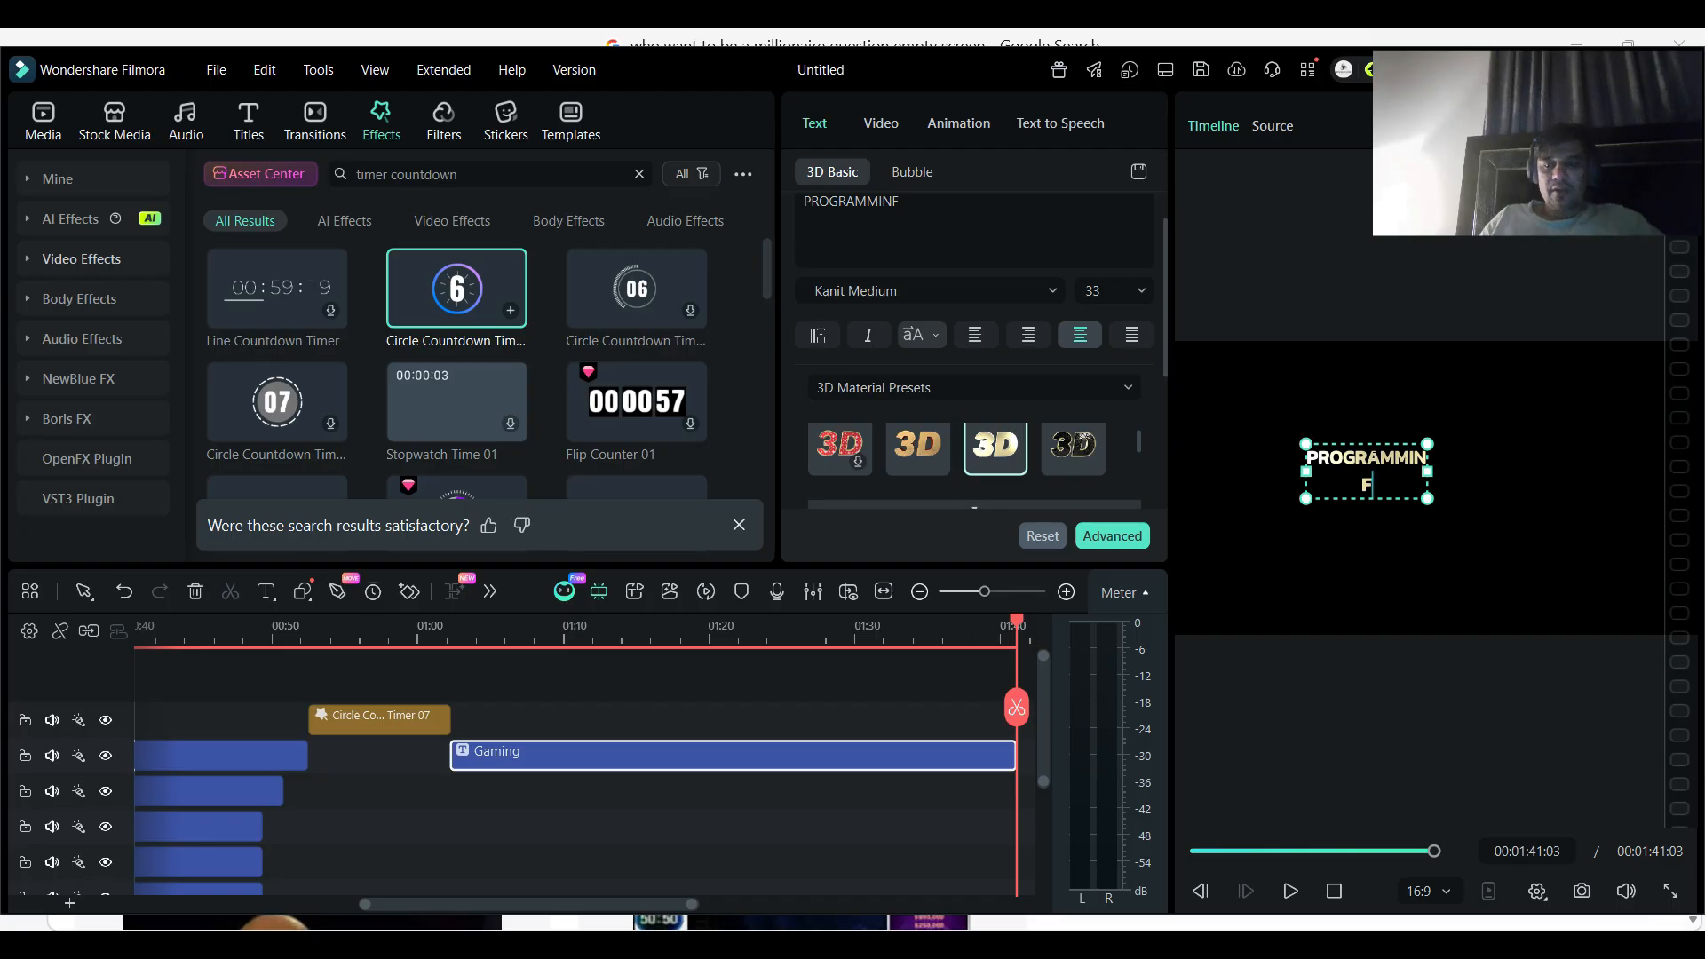
pyautogui.write('G')
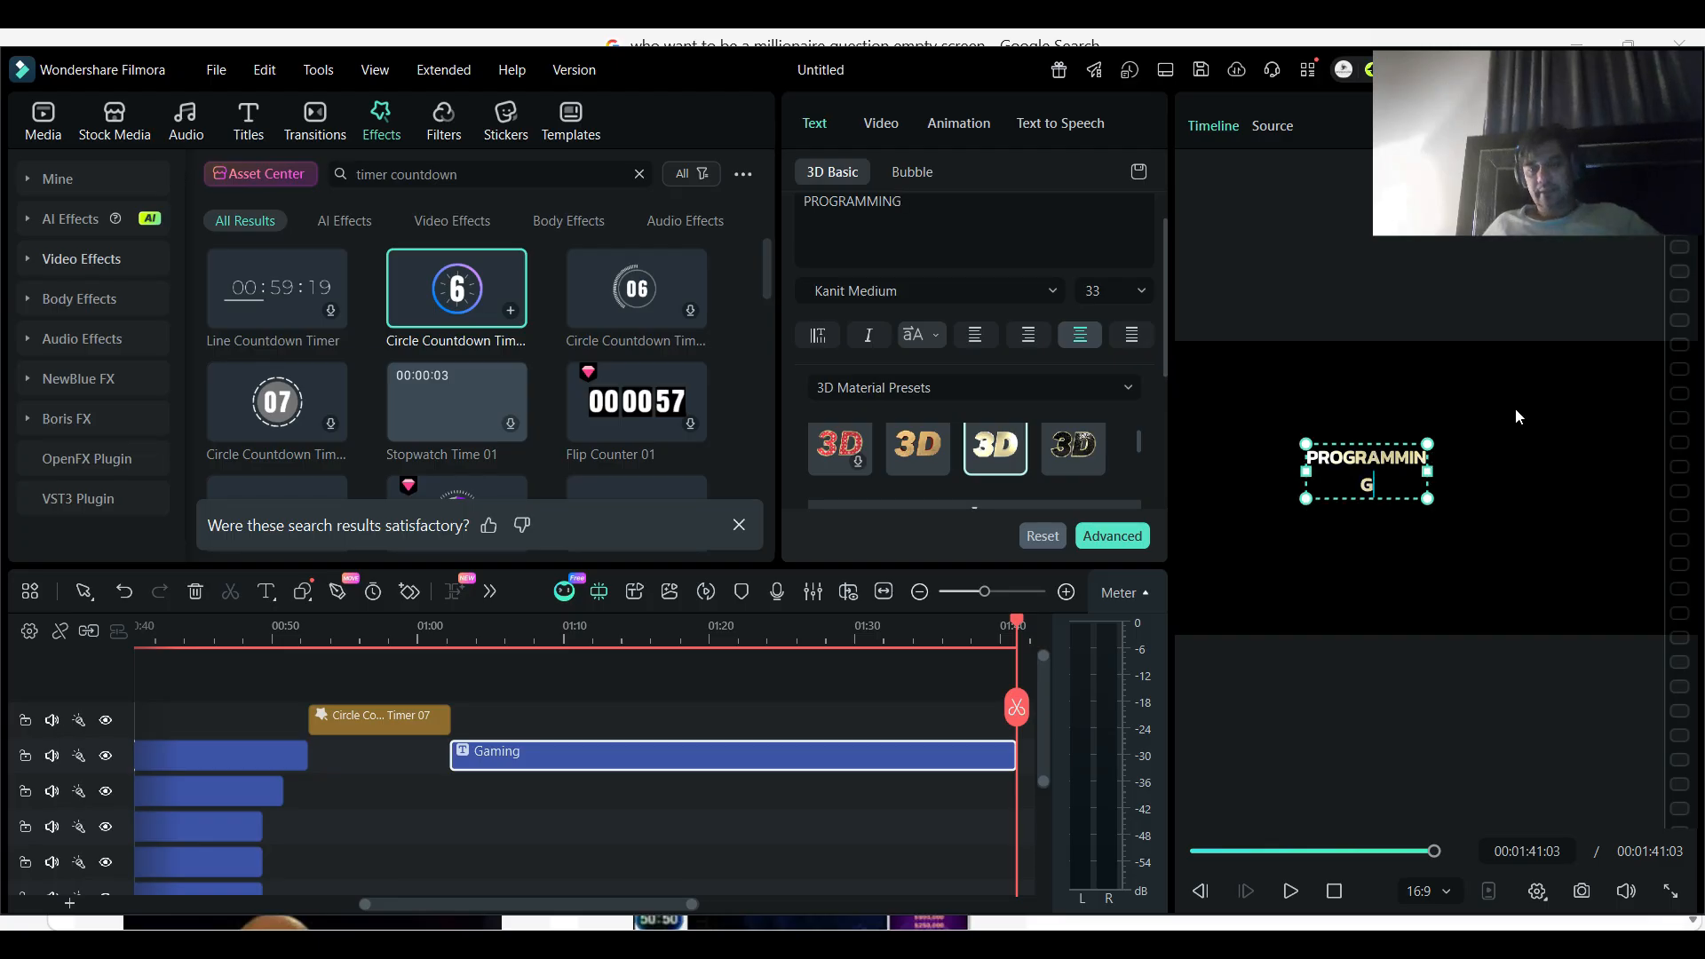
pyautogui.moveTo(1431, 500); pyautogui.dragTo(1618, 584)
pyautogui.moveTo(1309, 527); pyautogui.dragTo(1203, 524)
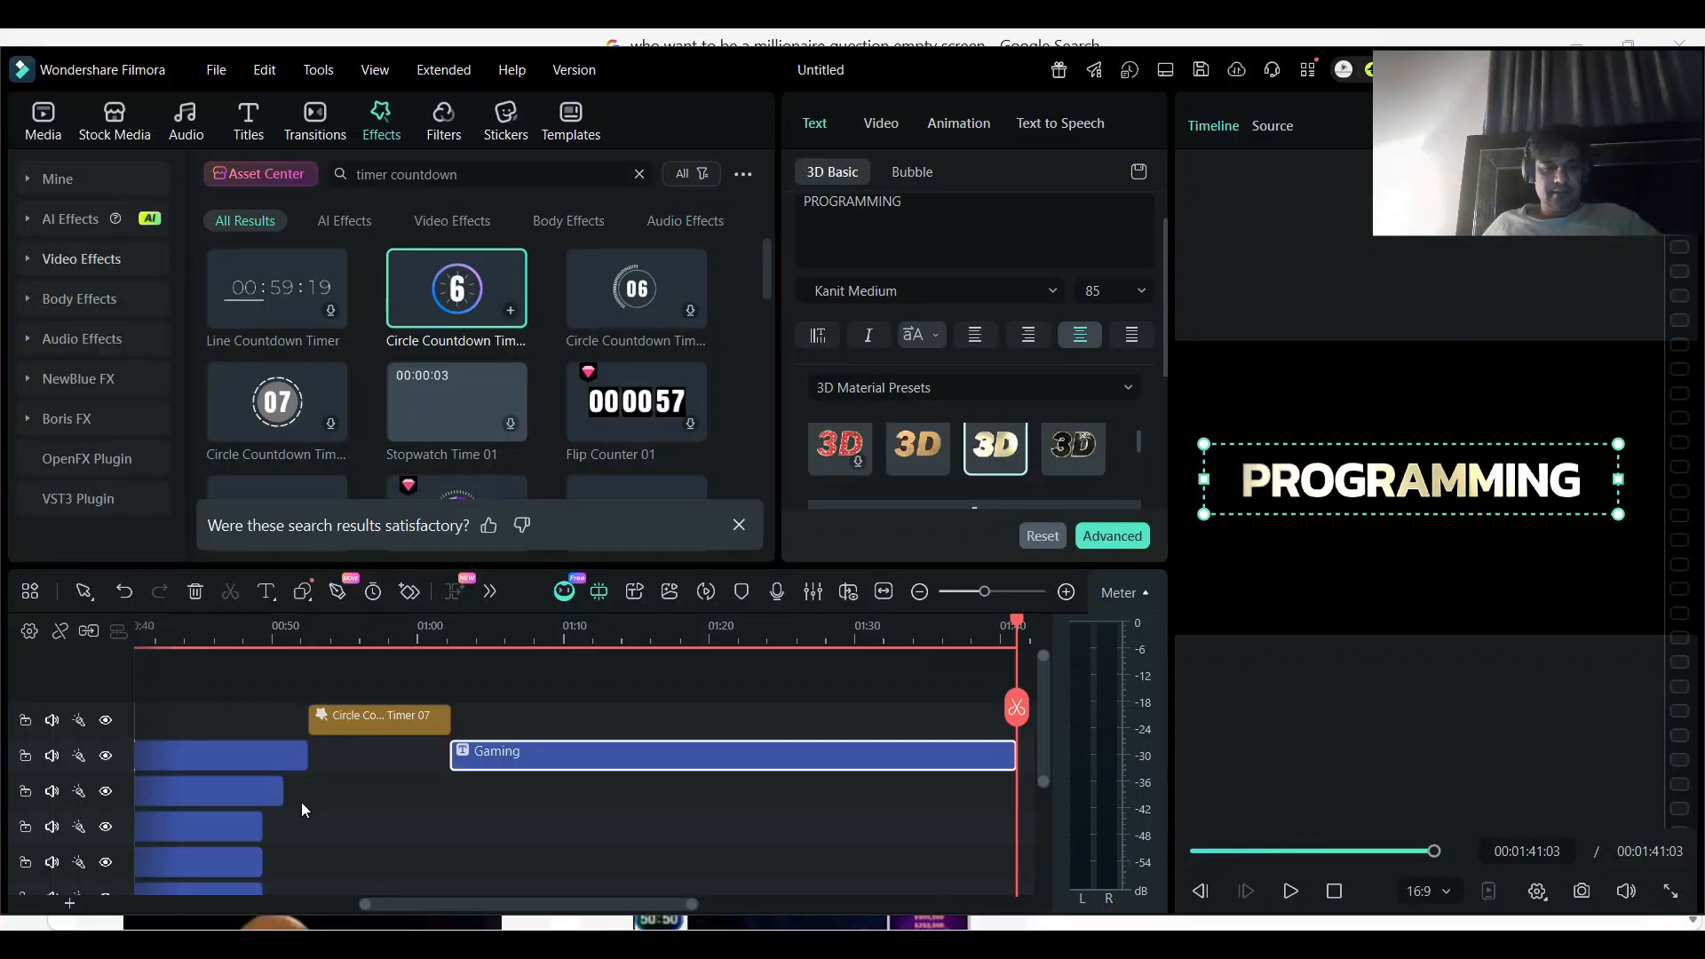
# - Extend the Millionaire background image on Video 1 to end with the pasted title at about 1:41
pyautogui.hscroll(-5, 418, 903)
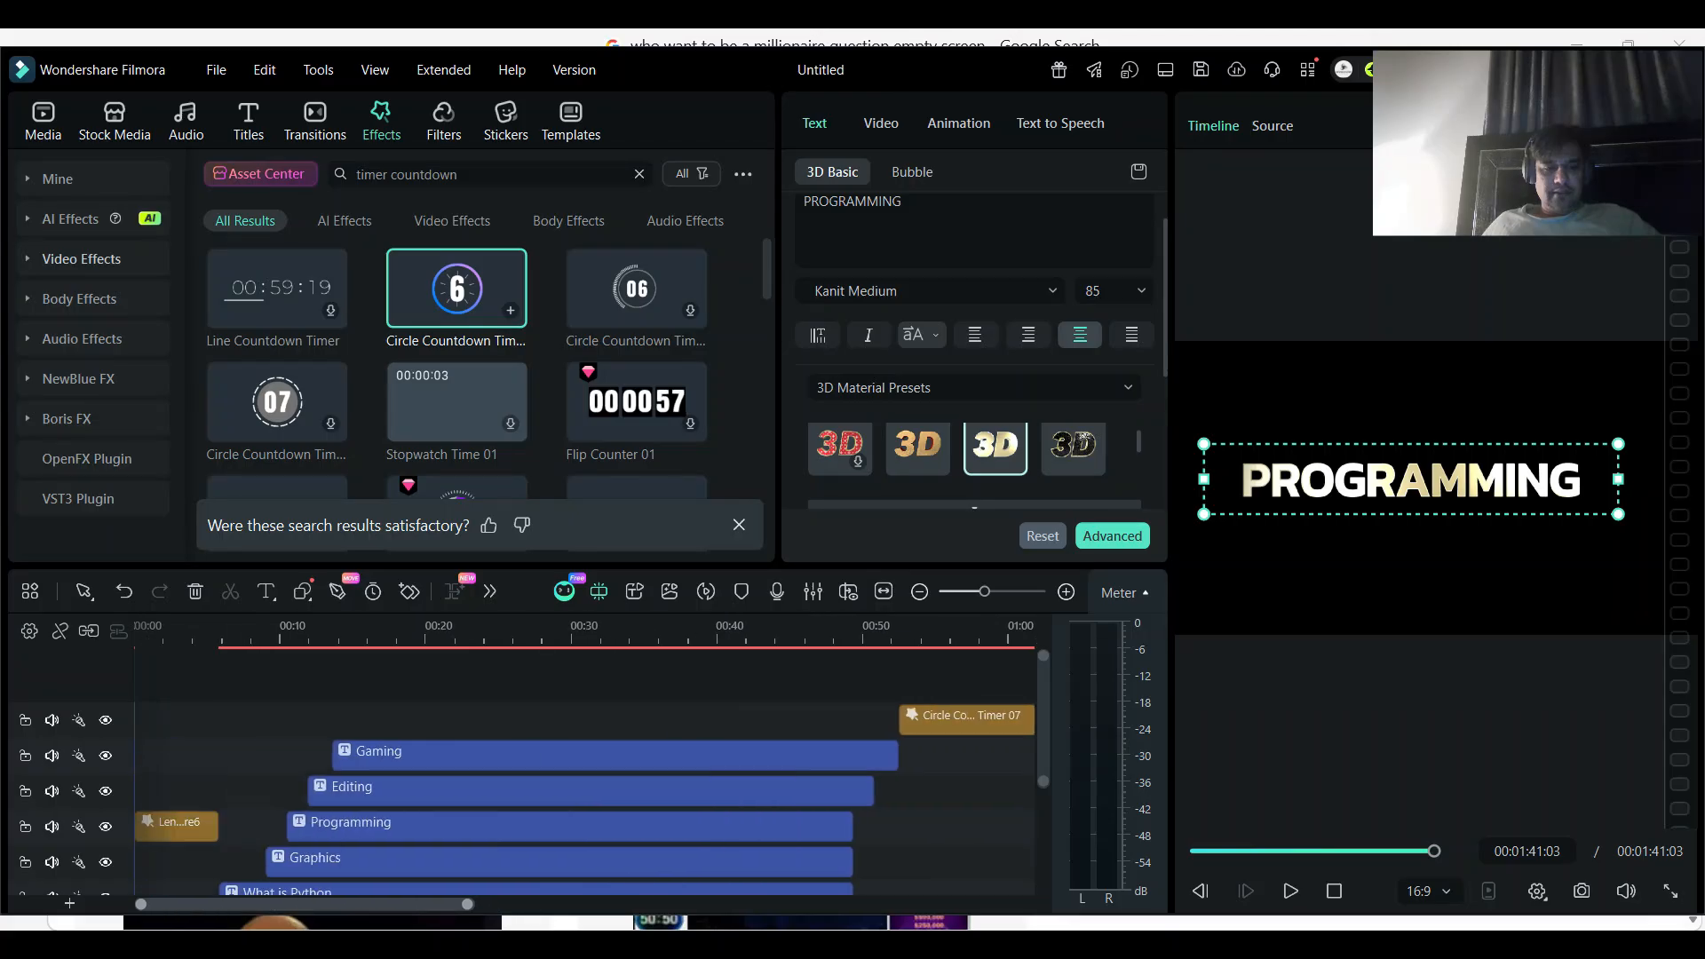
pyautogui.scroll(-2, 453, 843)
pyautogui.moveTo(765, 880)
pyautogui.mouseDown()
pyautogui.moveTo(1092, 851)
pyautogui.moveTo(1092, 828)
pyautogui.moveTo(839, 828)
pyautogui.moveTo(770, 848)
pyautogui.mouseUp()
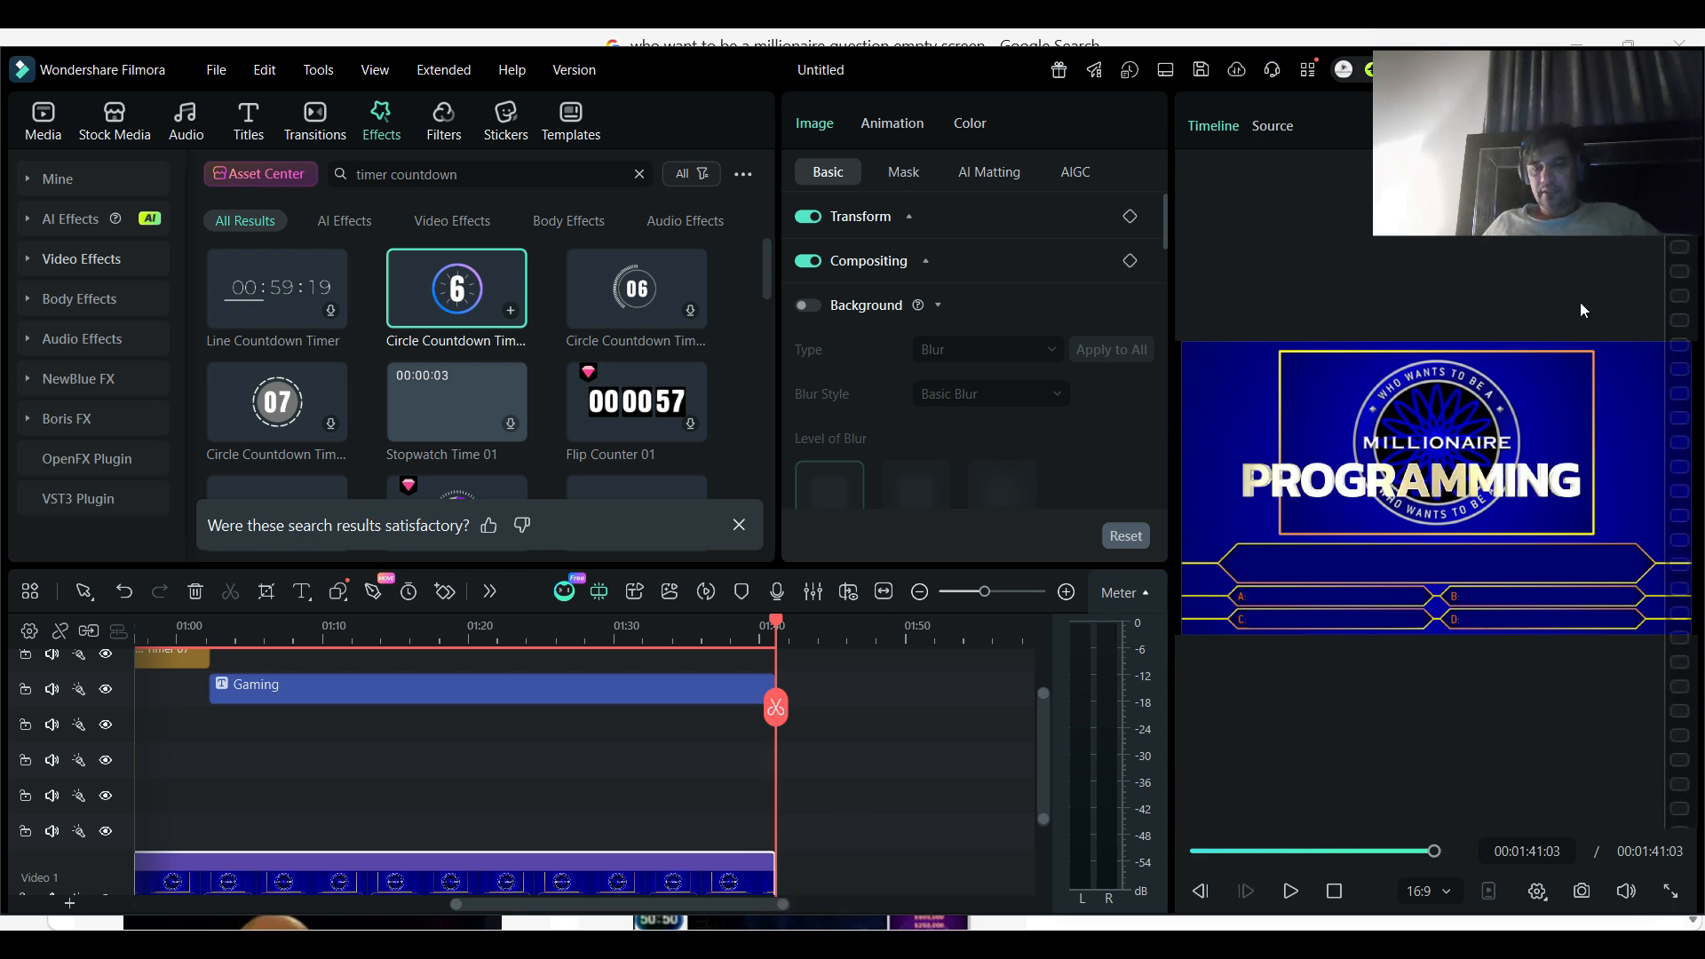
# - Apply the red-and-green 3D material preset to "PROGRAMMING" and move the title to the top edge of the frame
pyautogui.moveTo(1407, 498); pyautogui.dragTo(1416, 493)
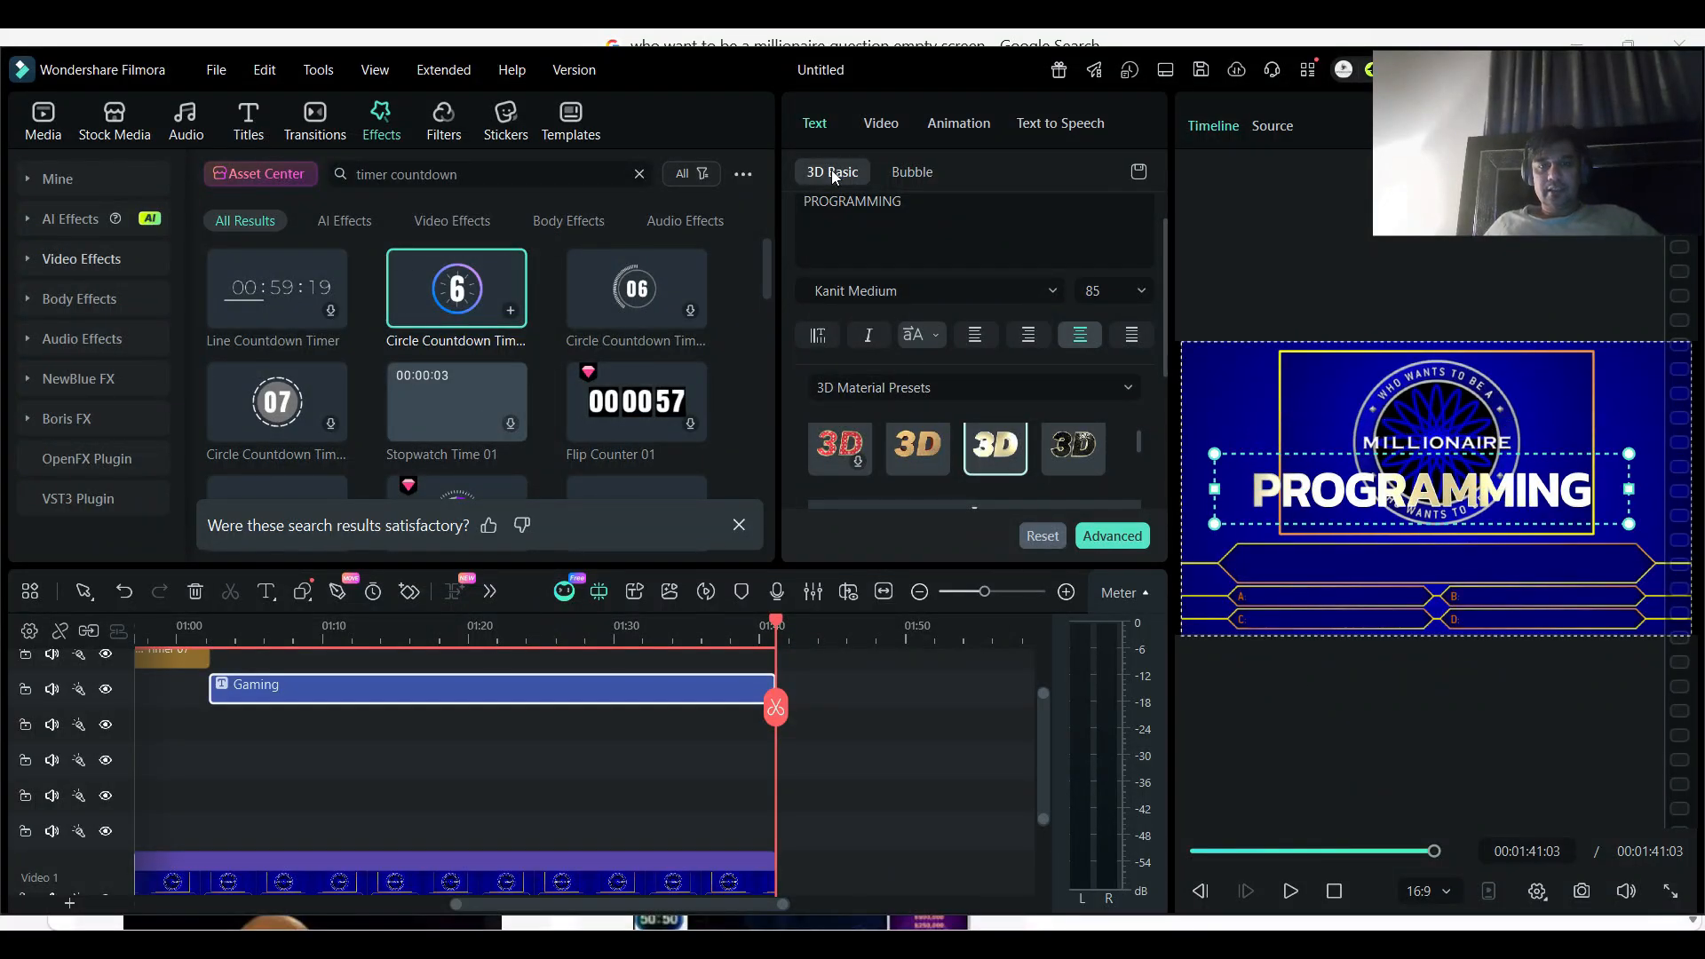
pyautogui.scroll(-1, 1021, 447)
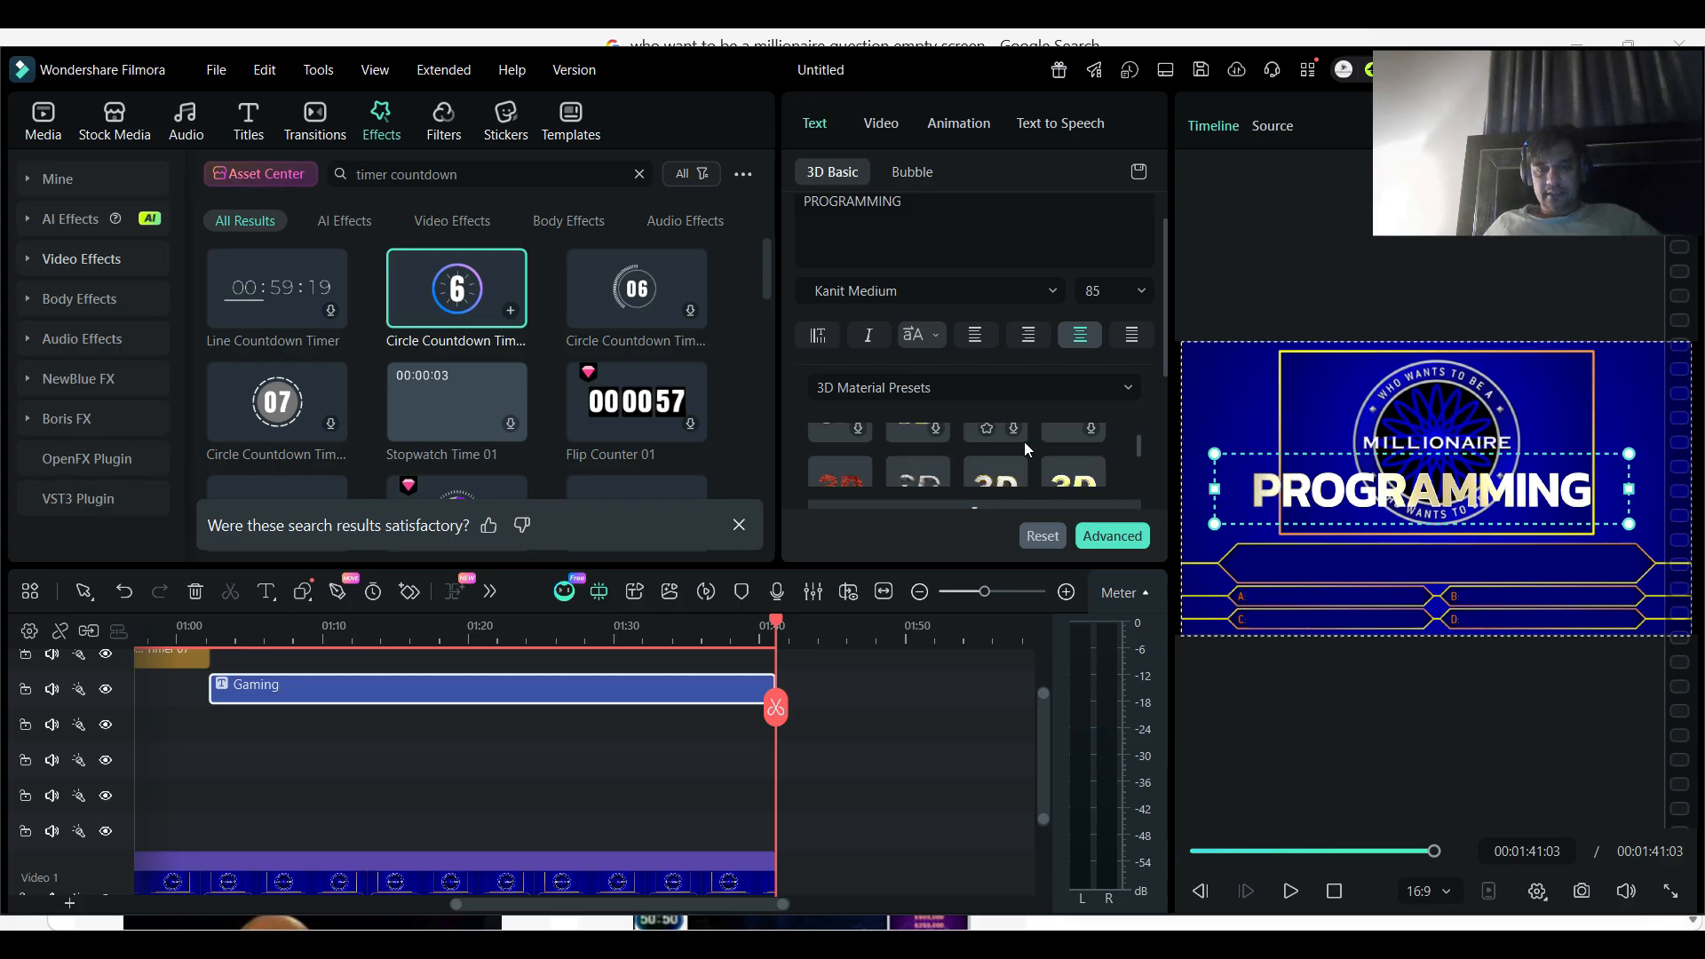
pyautogui.scroll(-1, 1025, 447)
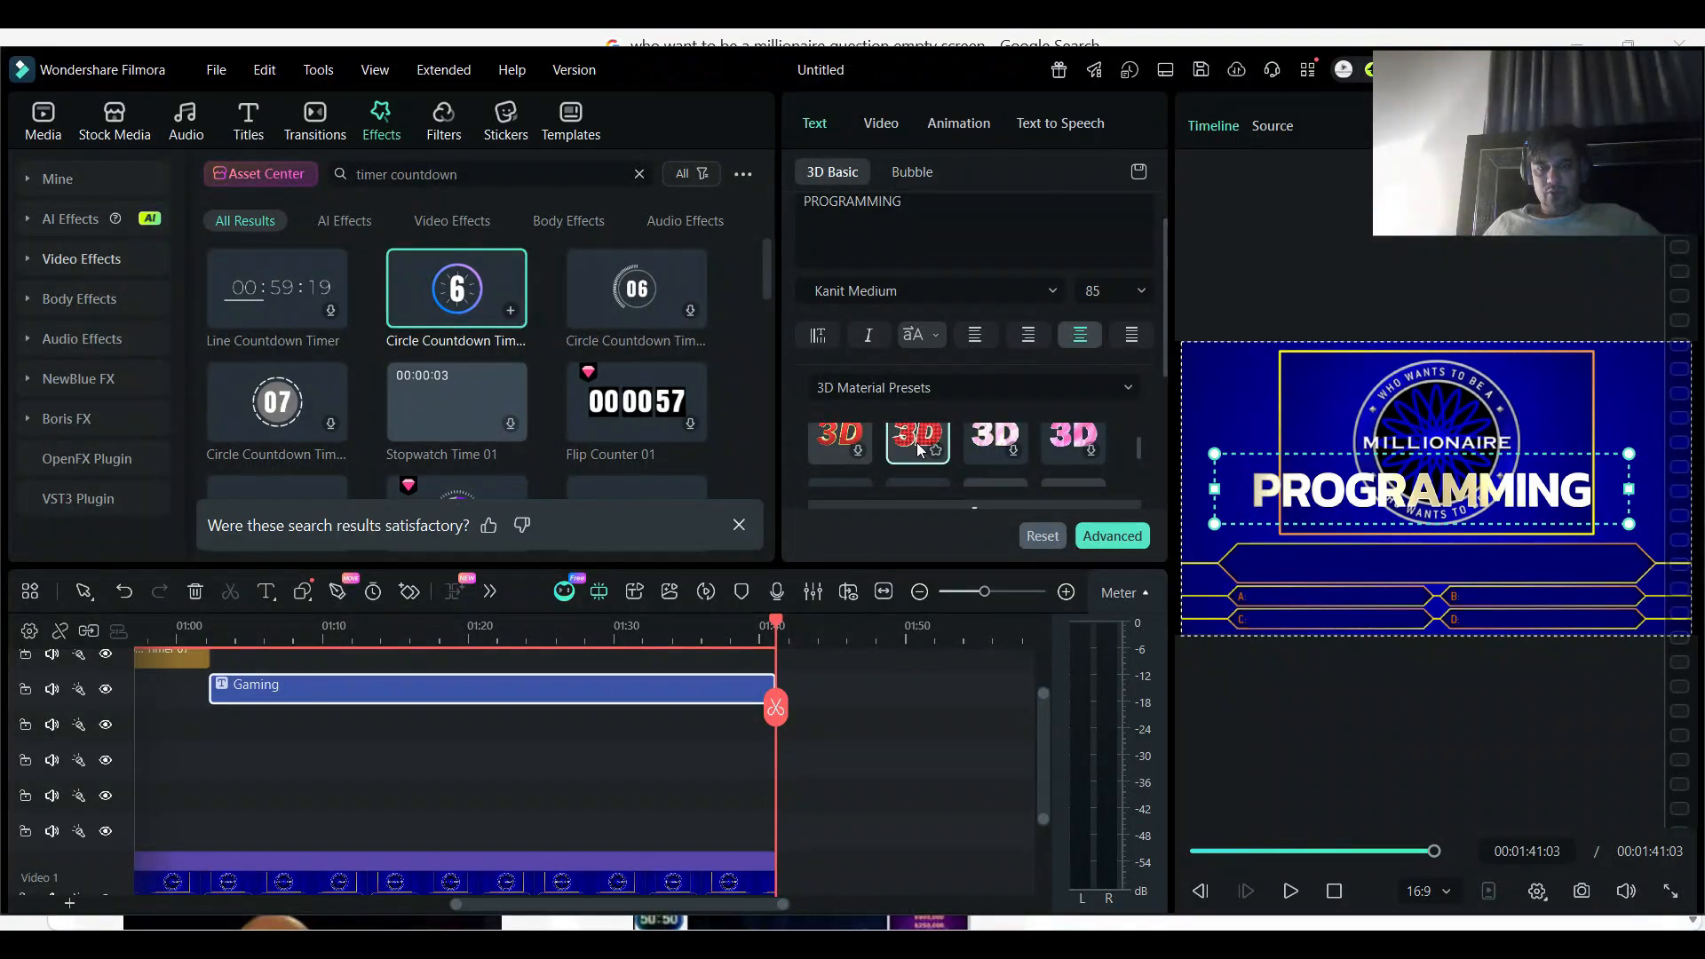
pyautogui.scroll(-1, 916, 443)
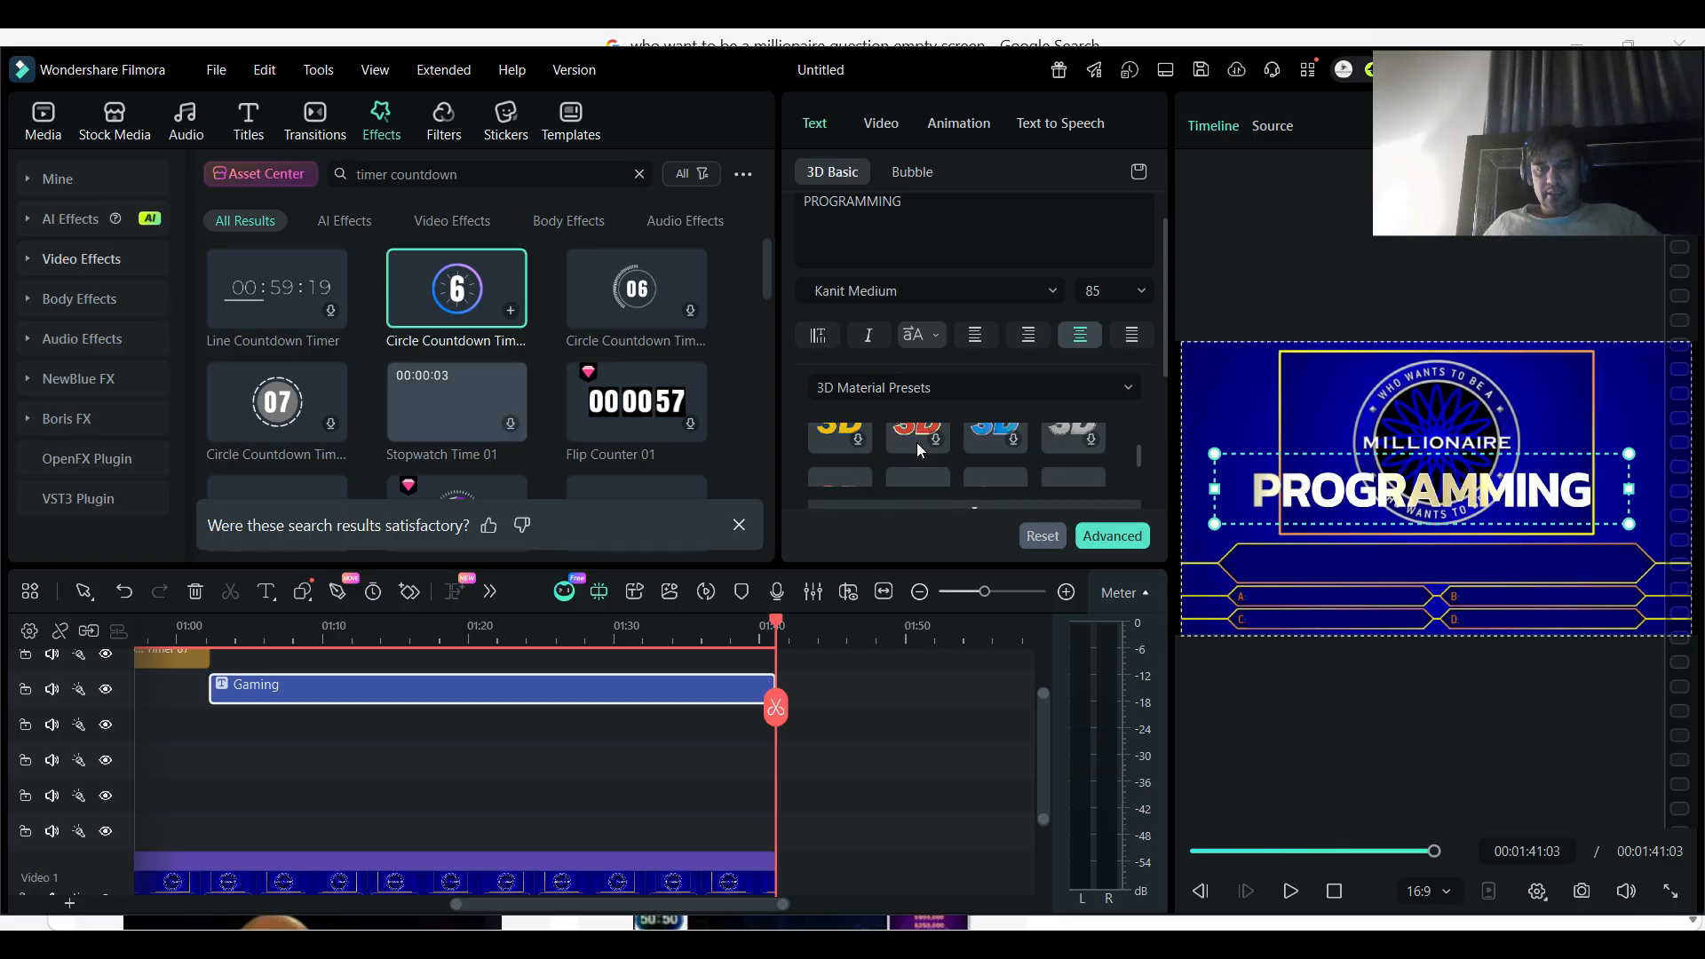
pyautogui.scroll(-2, 916, 442)
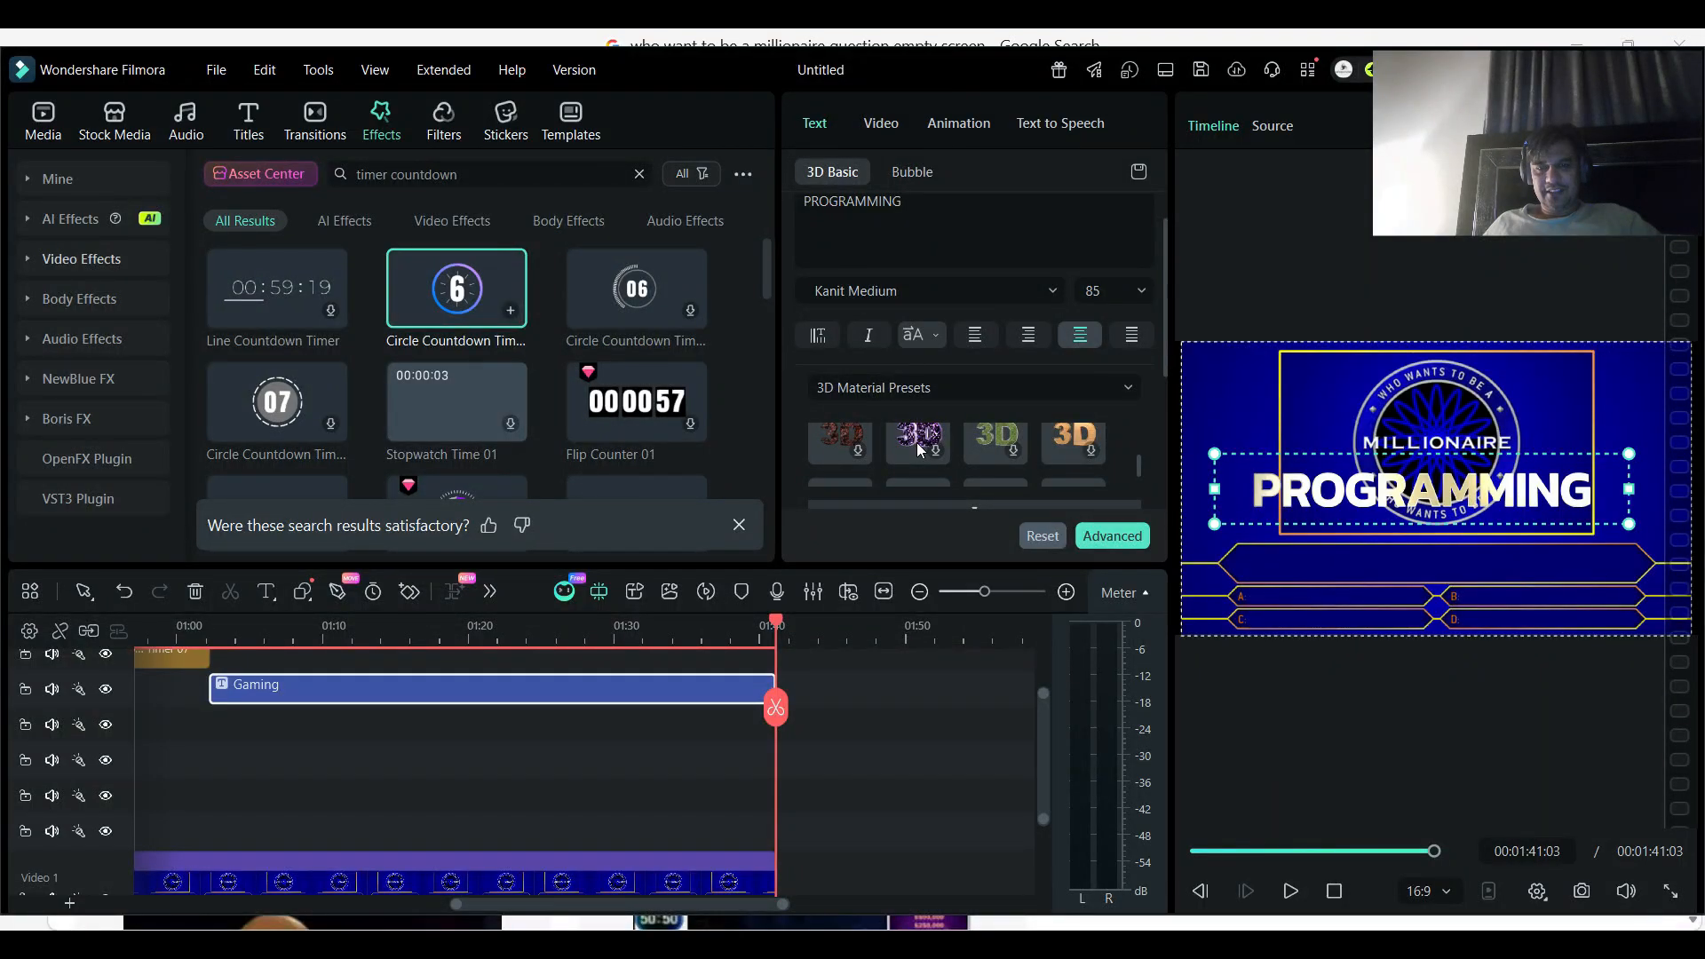
pyautogui.click(918, 443)
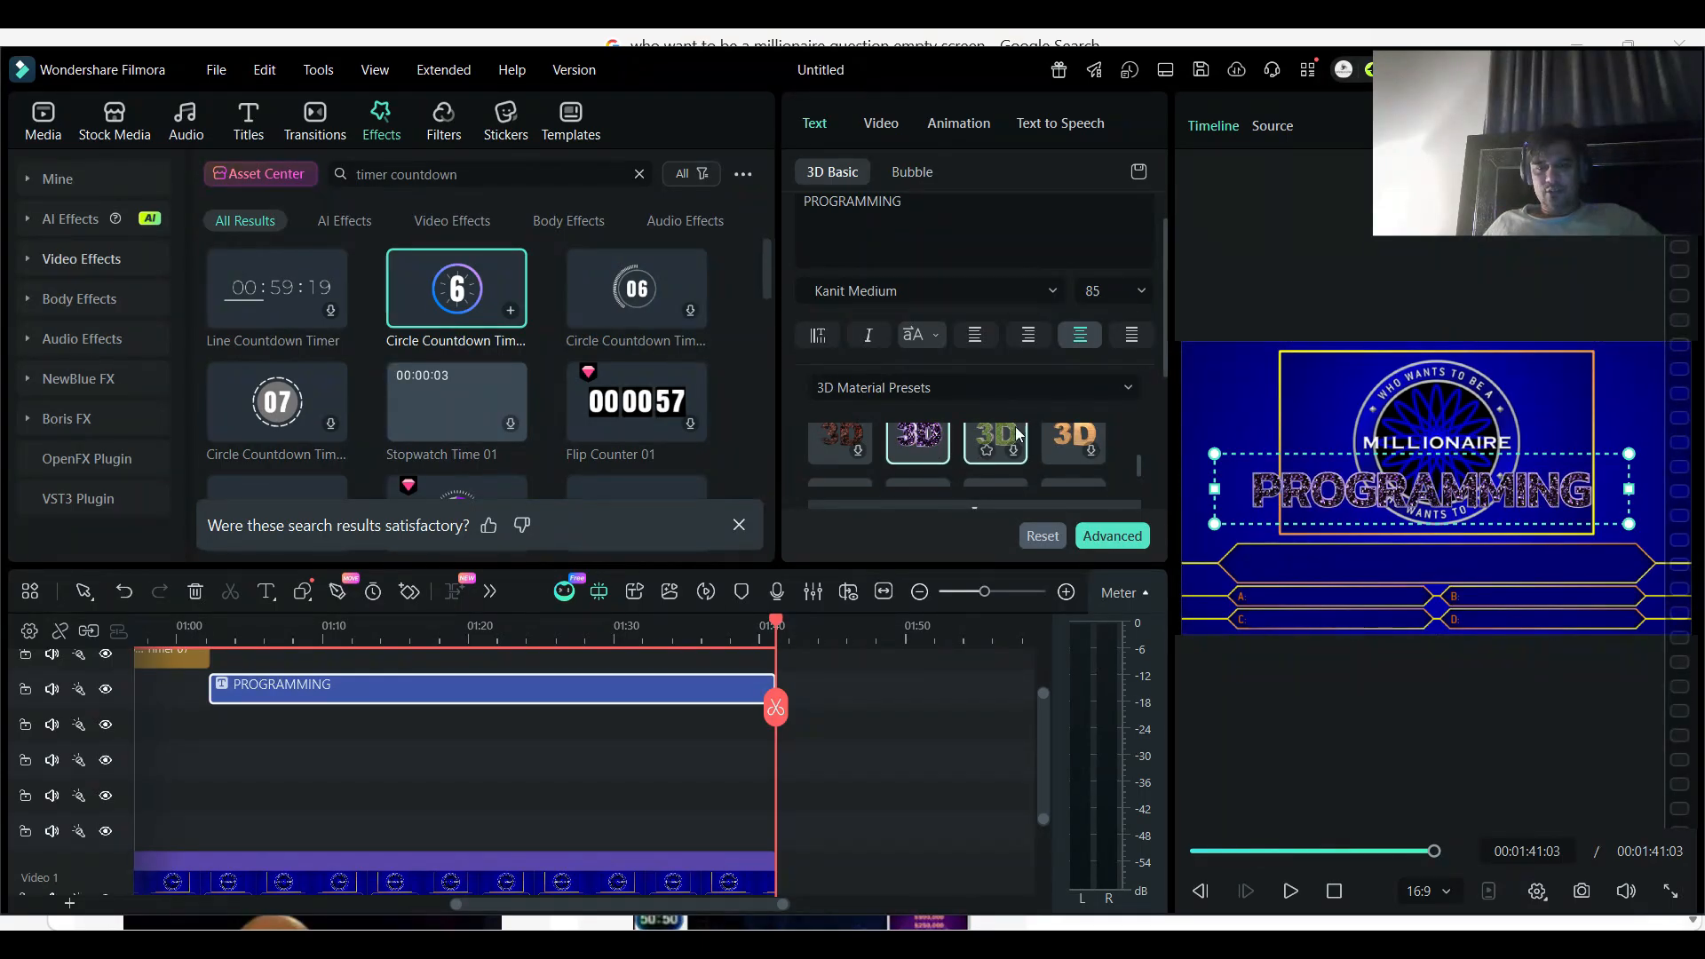
pyautogui.click(1070, 442)
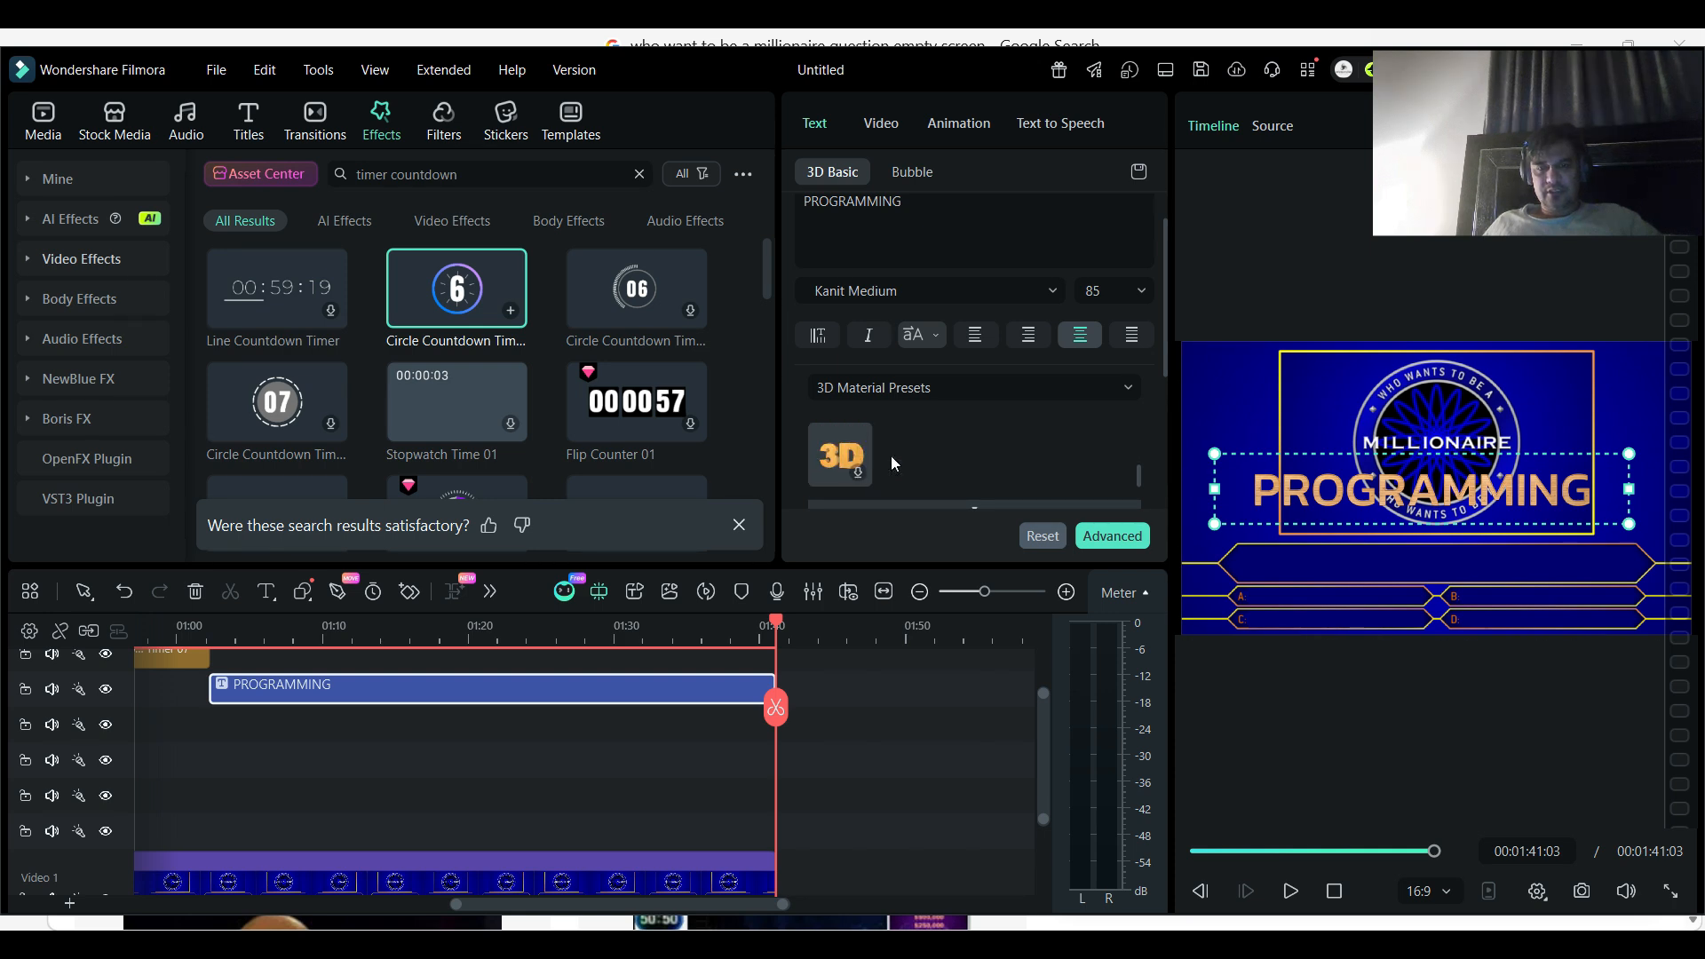
pyautogui.click(864, 455)
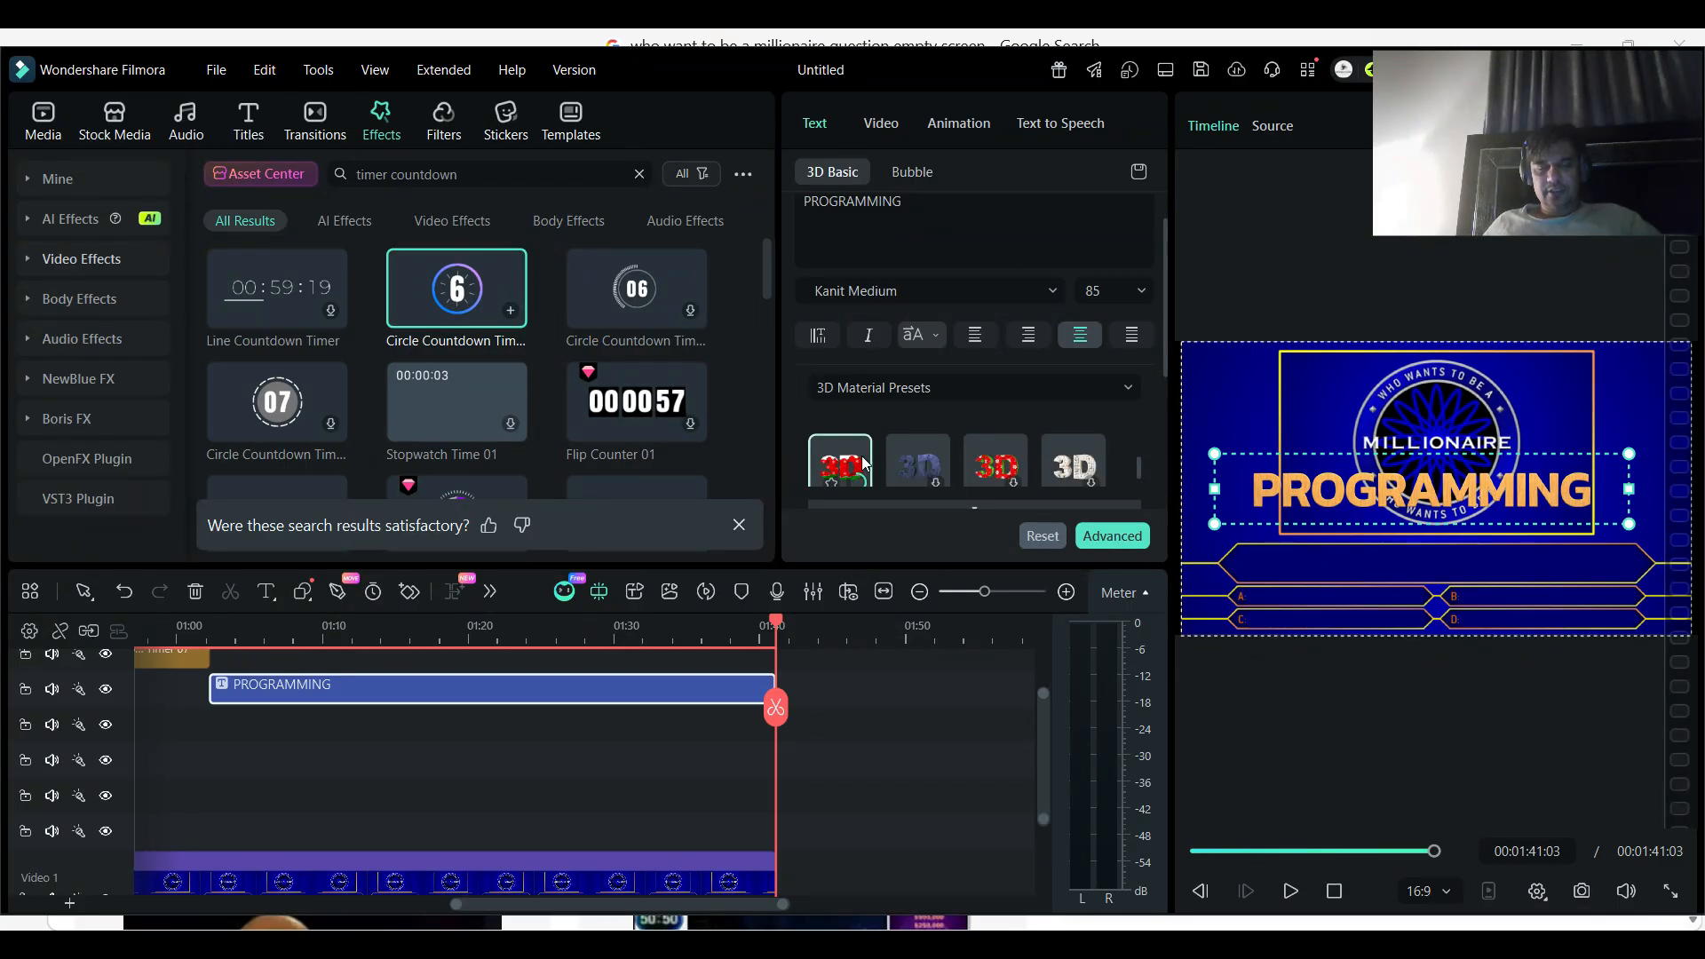
pyautogui.click(863, 463)
pyautogui.moveTo(1436, 513); pyautogui.dragTo(1437, 397)
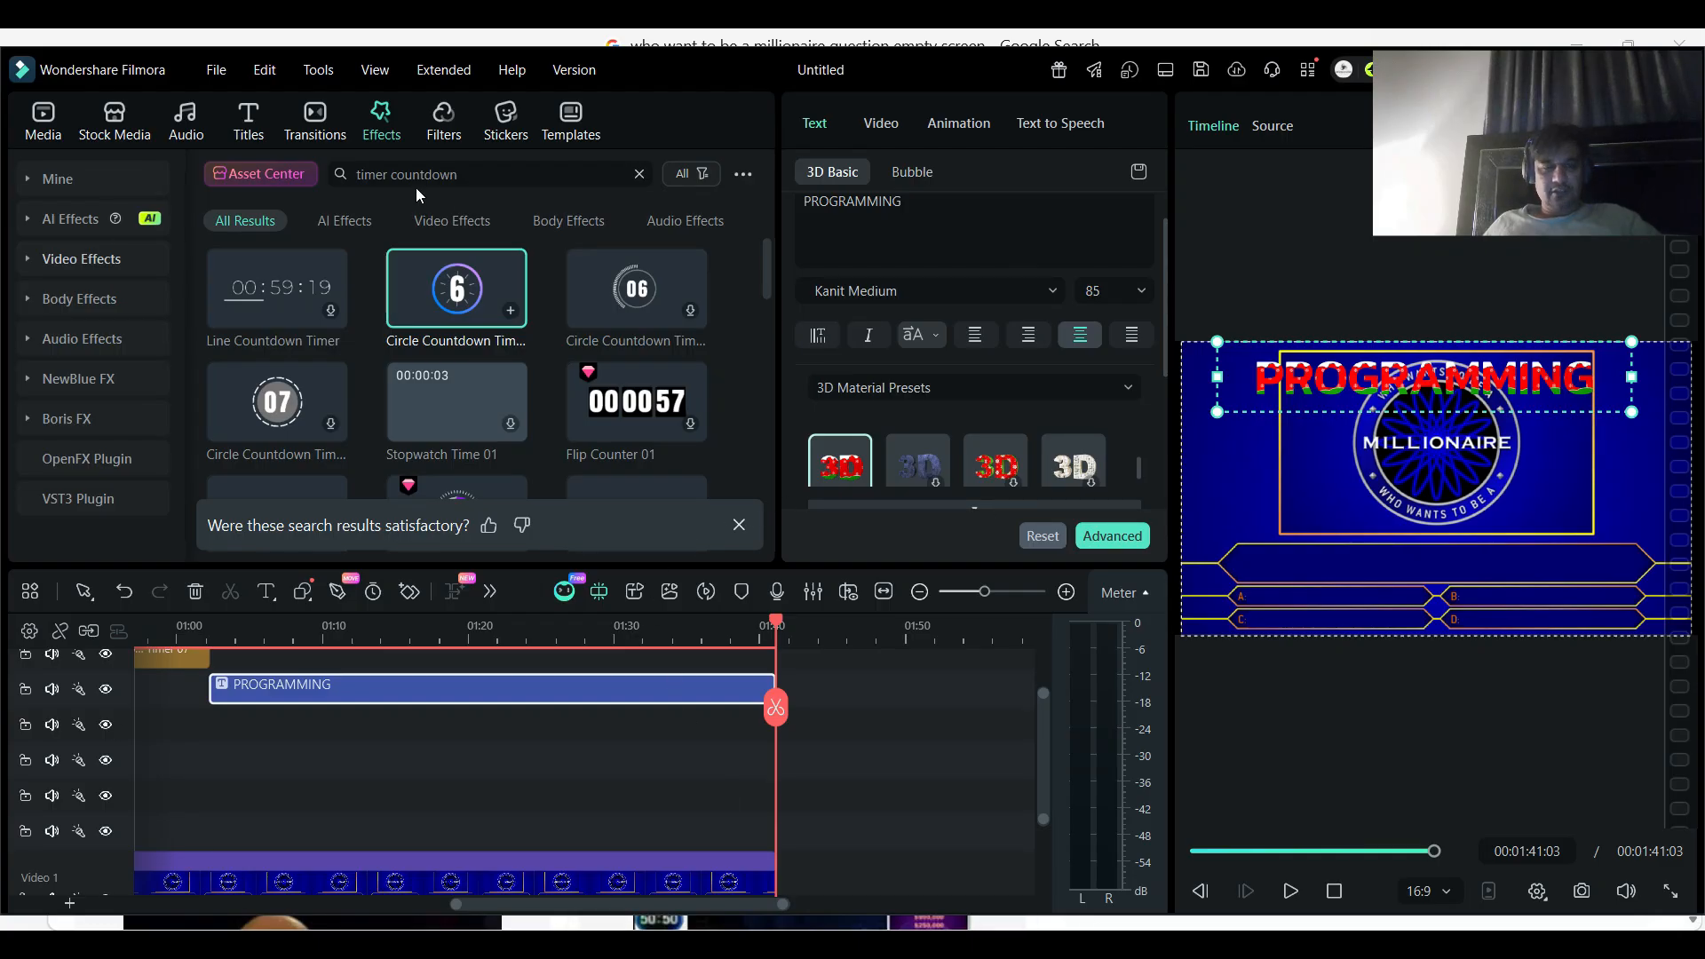
pyautogui.click(639, 174)
pyautogui.click(515, 176)
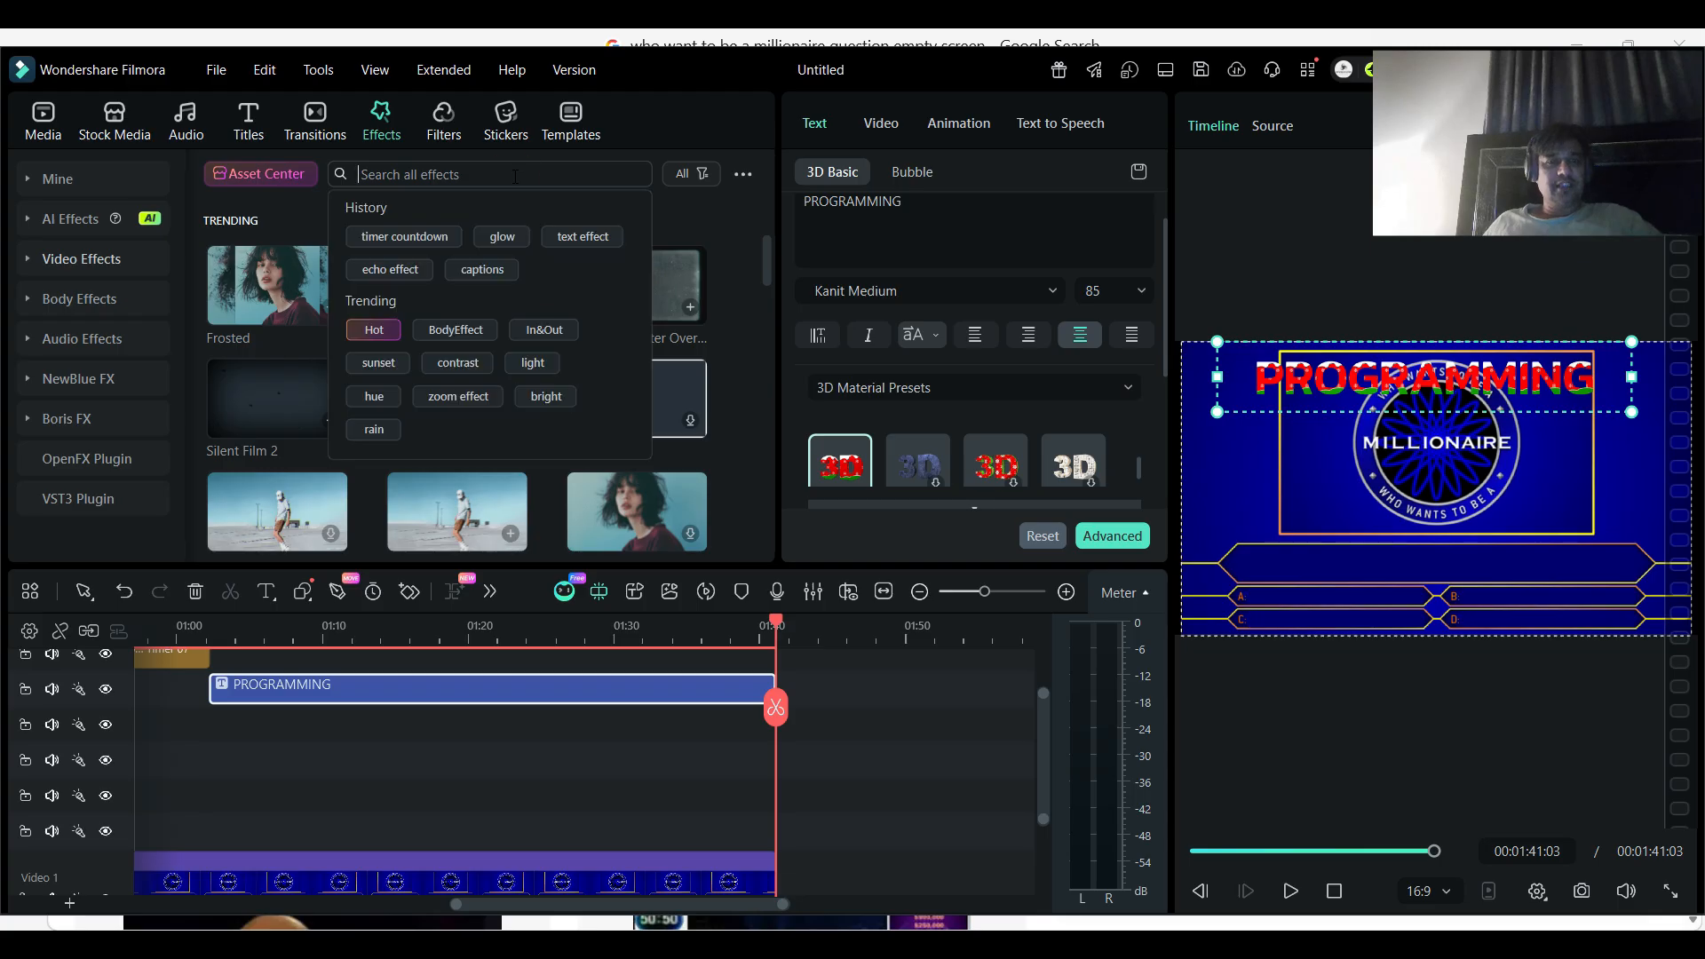
pyautogui.write('t')
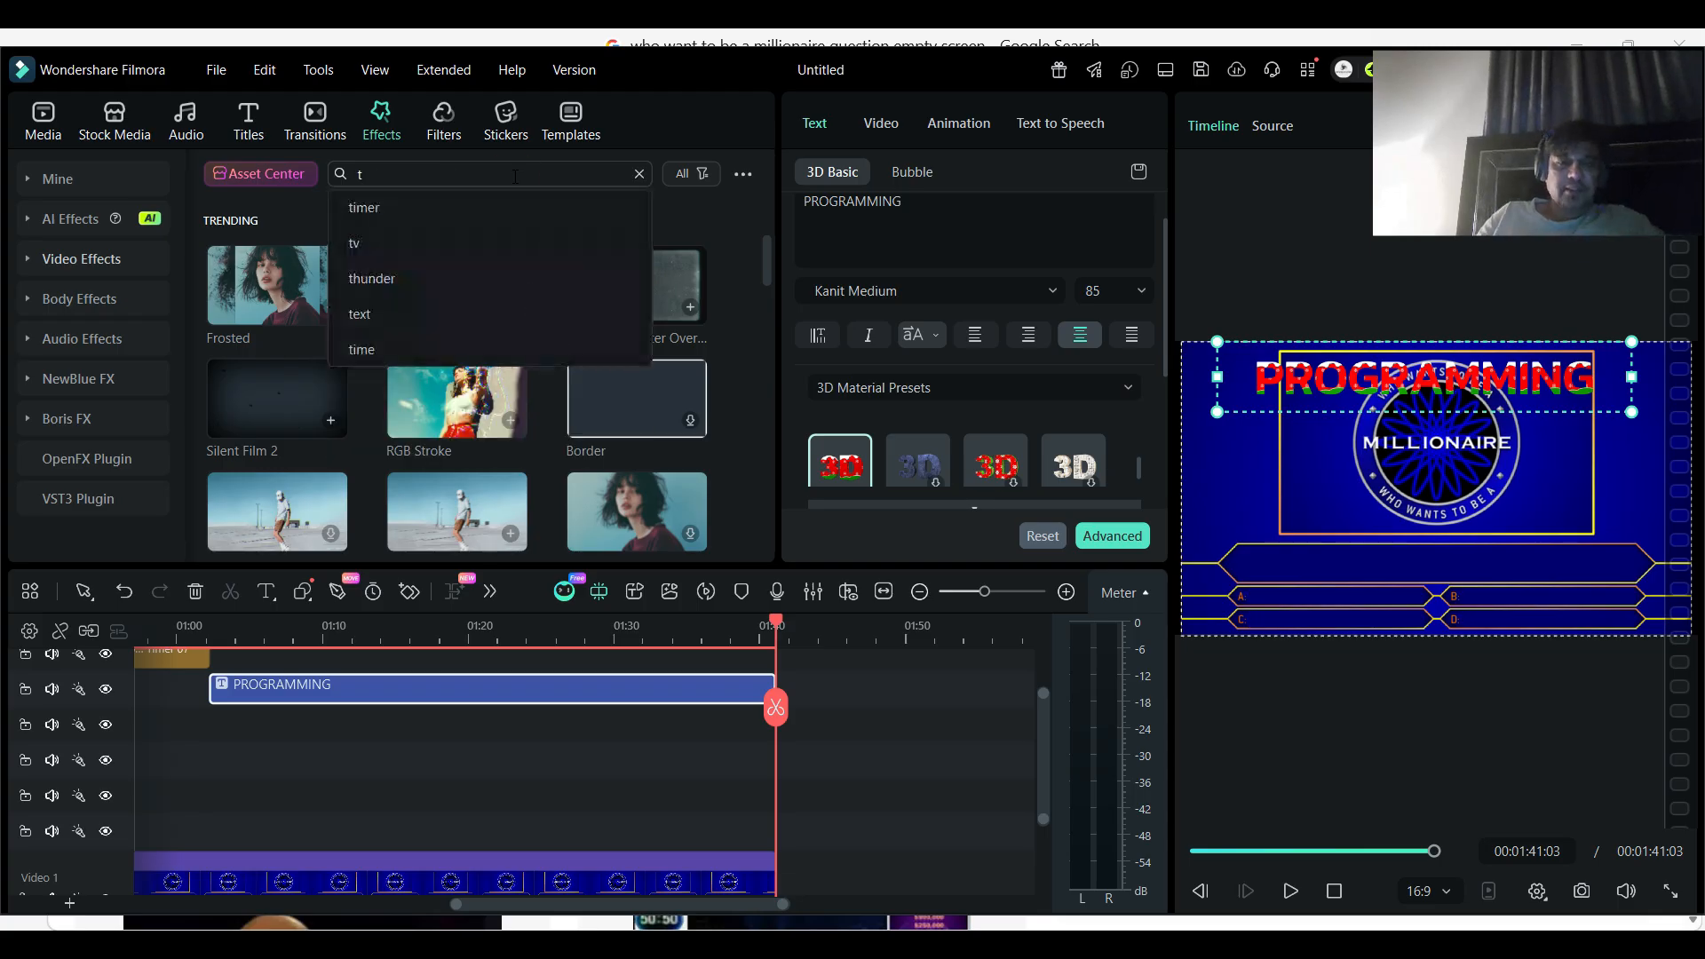
# - Add Crowd Cheer In The Club - AISFX from a "congratulations" audio search to Audio 1, starting where the background image ends at about 1:41
pyautogui.click(200, 125)
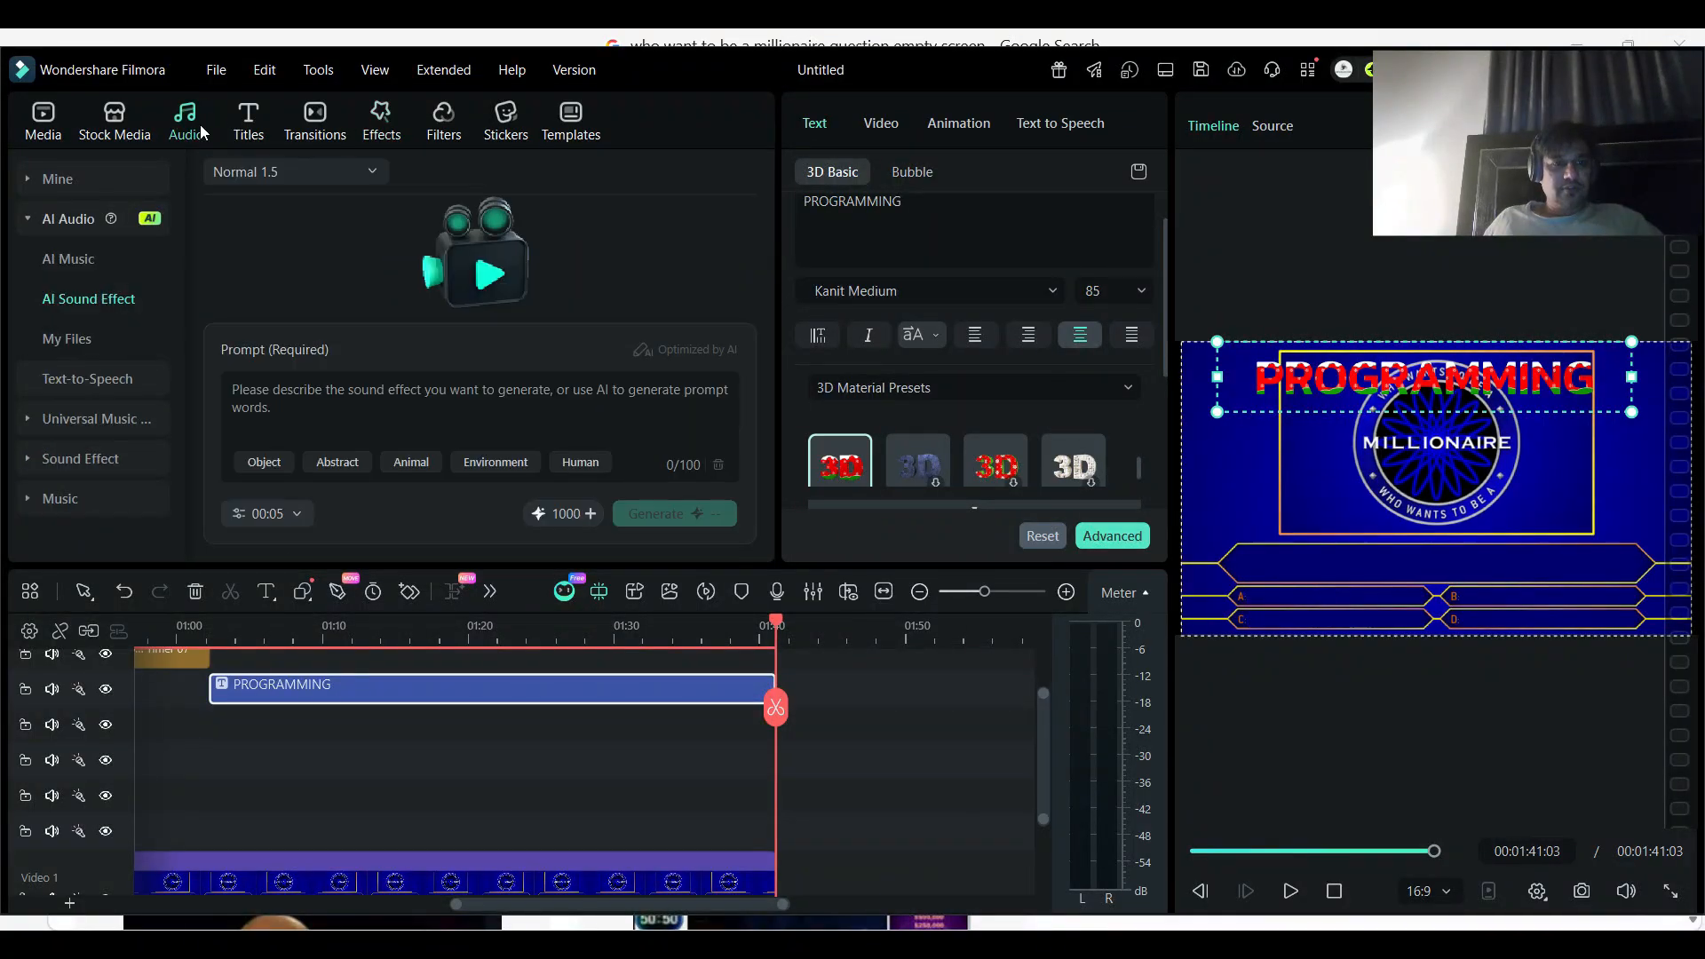
pyautogui.click(94, 499)
pyautogui.click(482, 173)
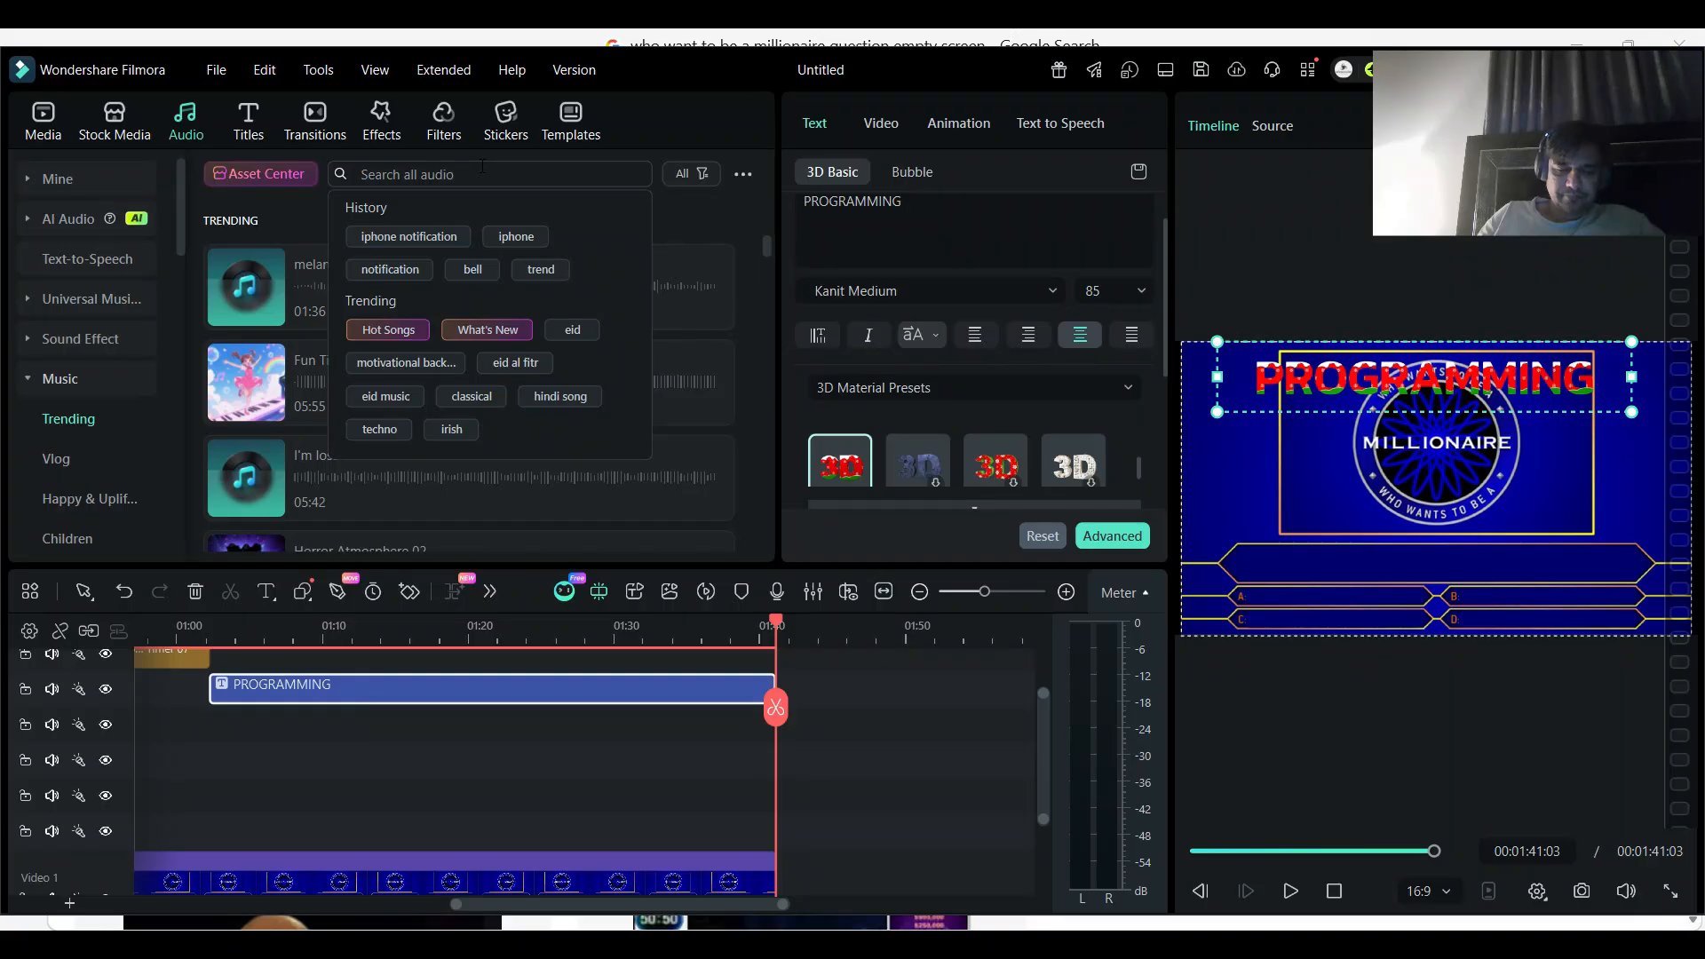
pyautogui.write('congr')
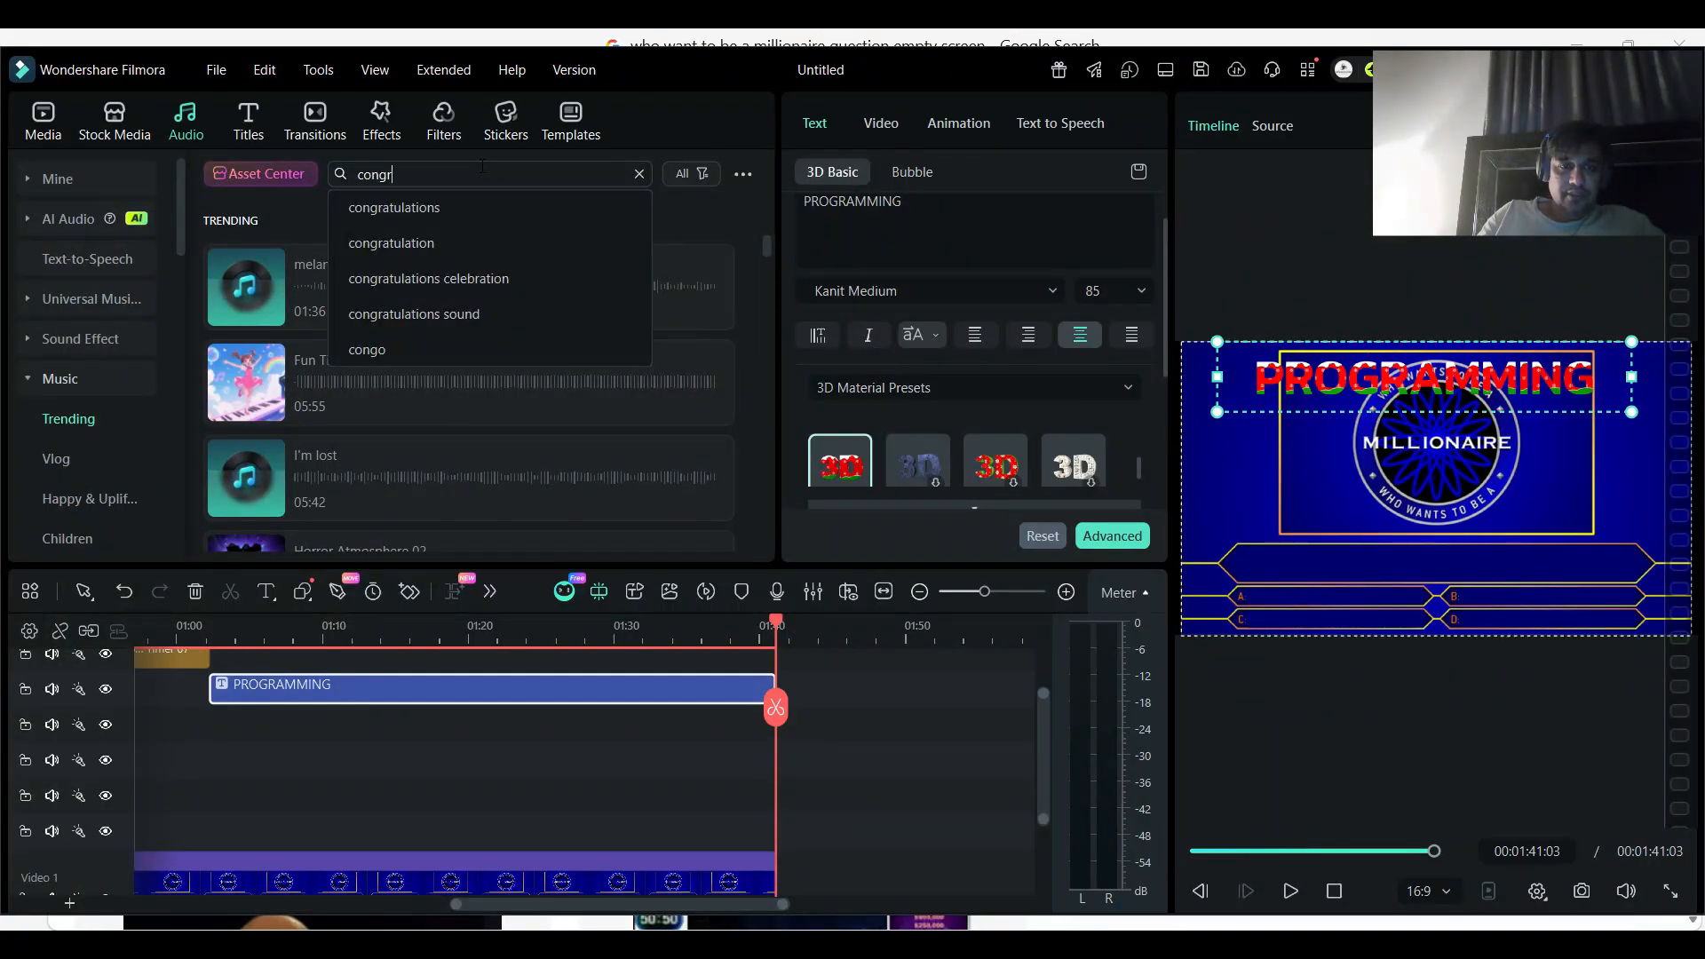
pyautogui.write('a')
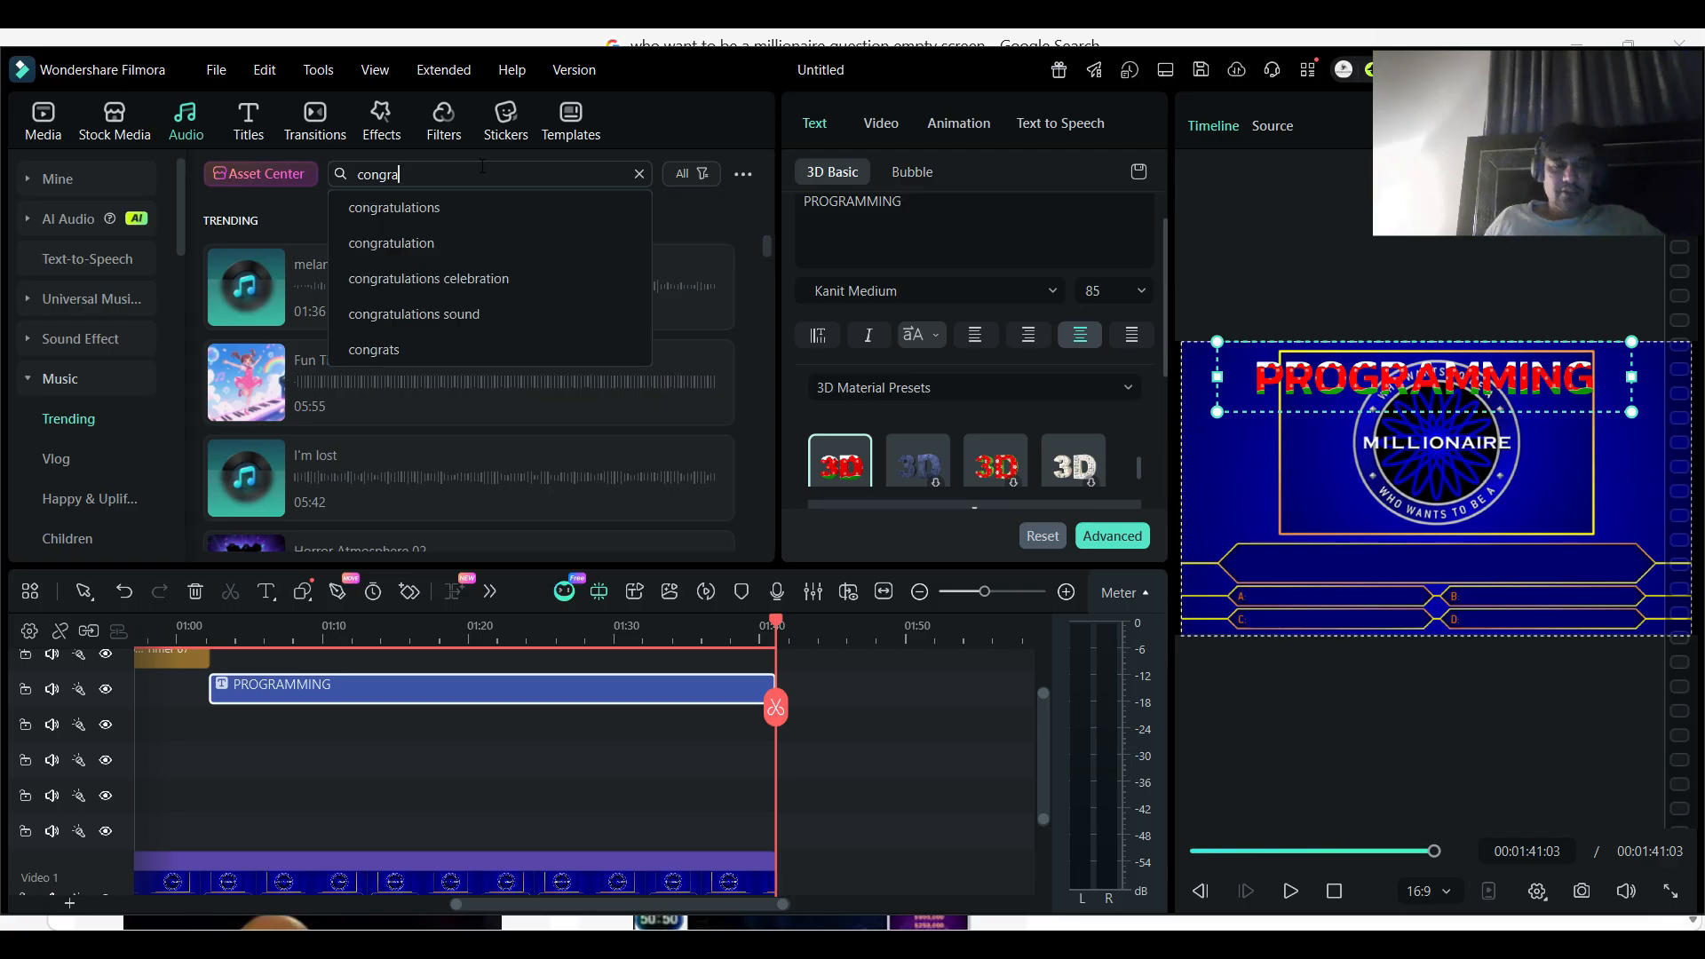
pyautogui.click(464, 207)
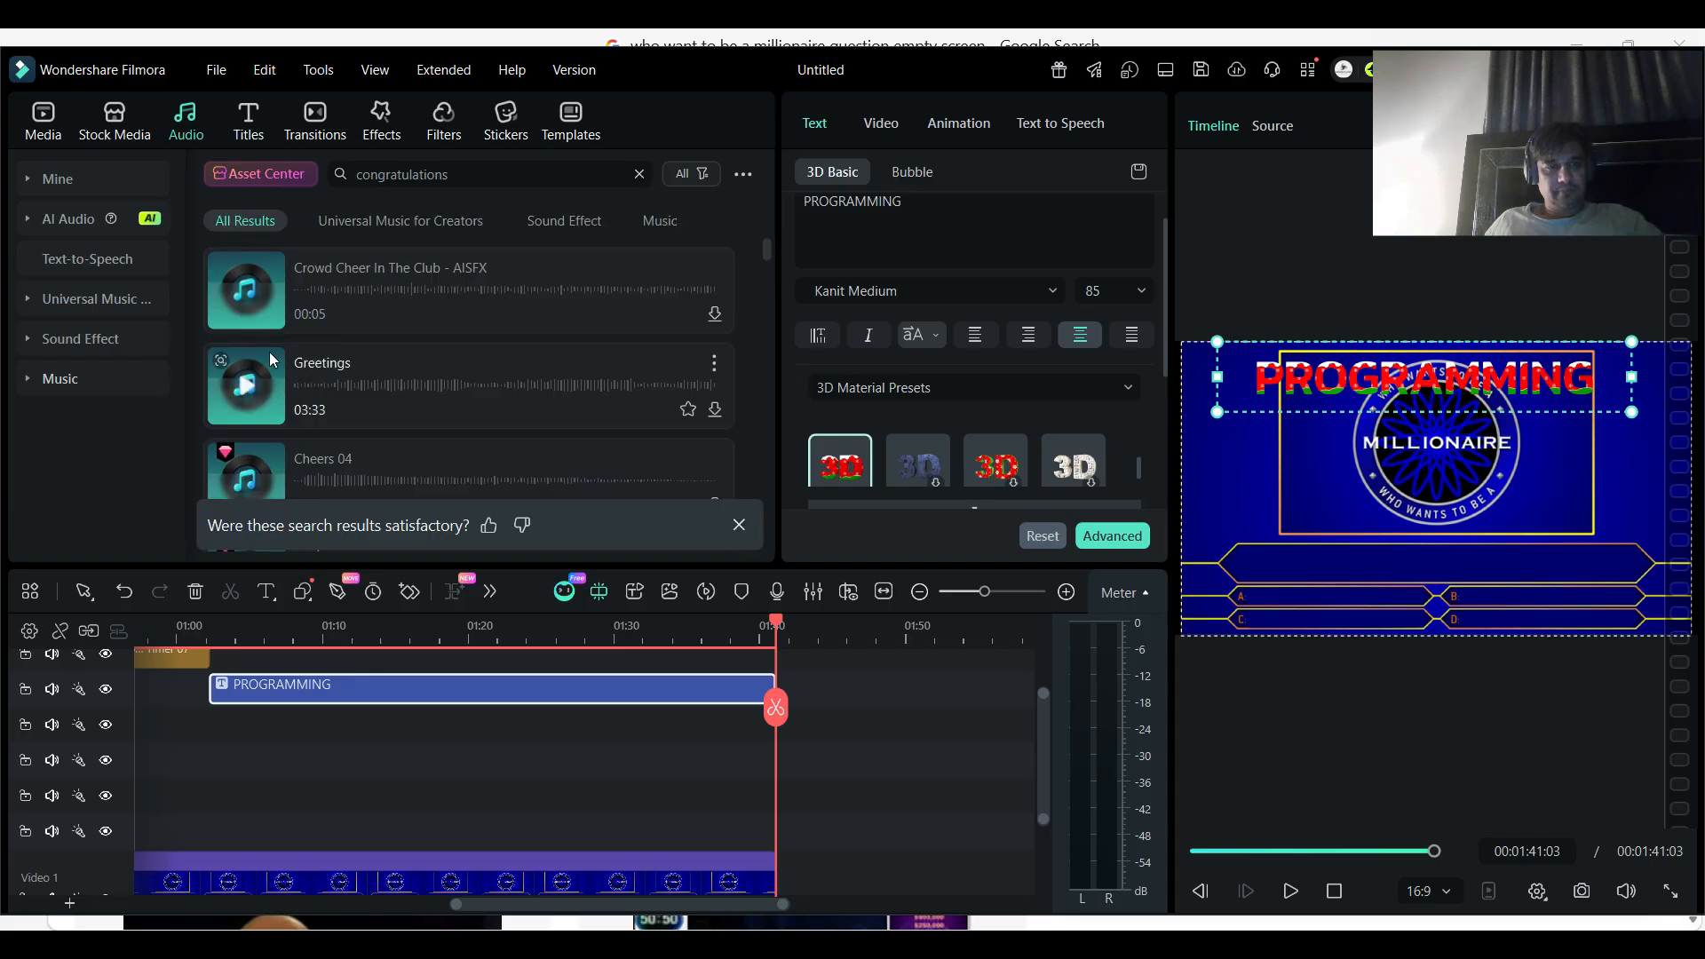
pyautogui.click(250, 294)
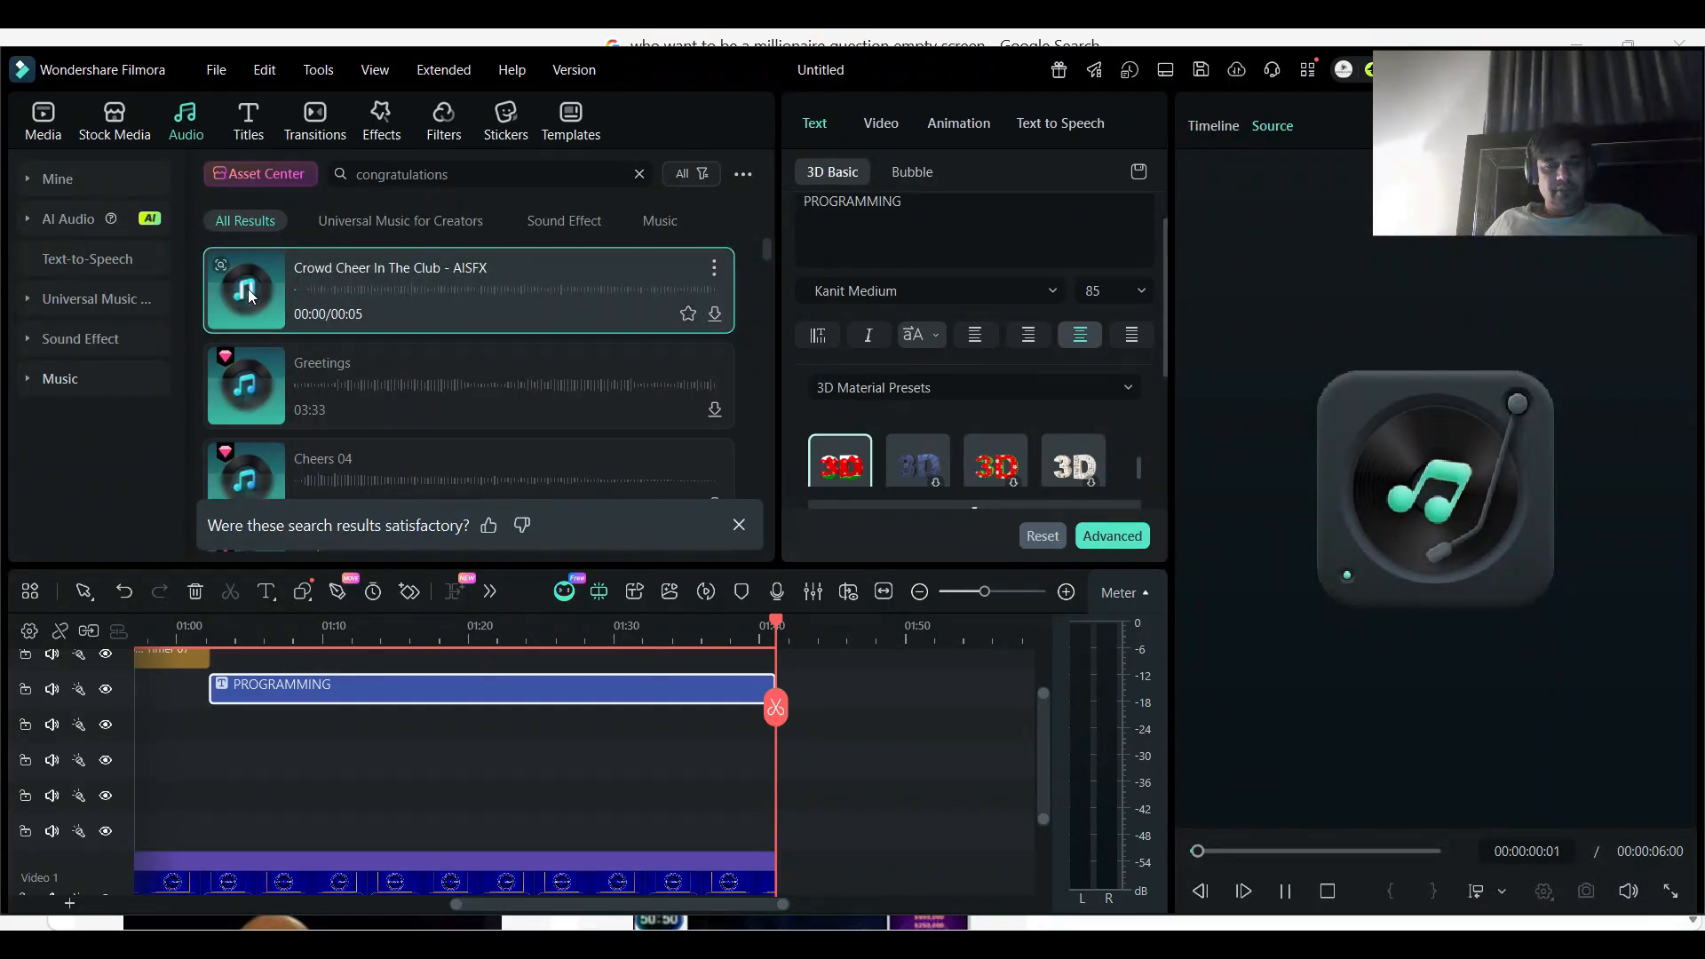
pyautogui.click(250, 295)
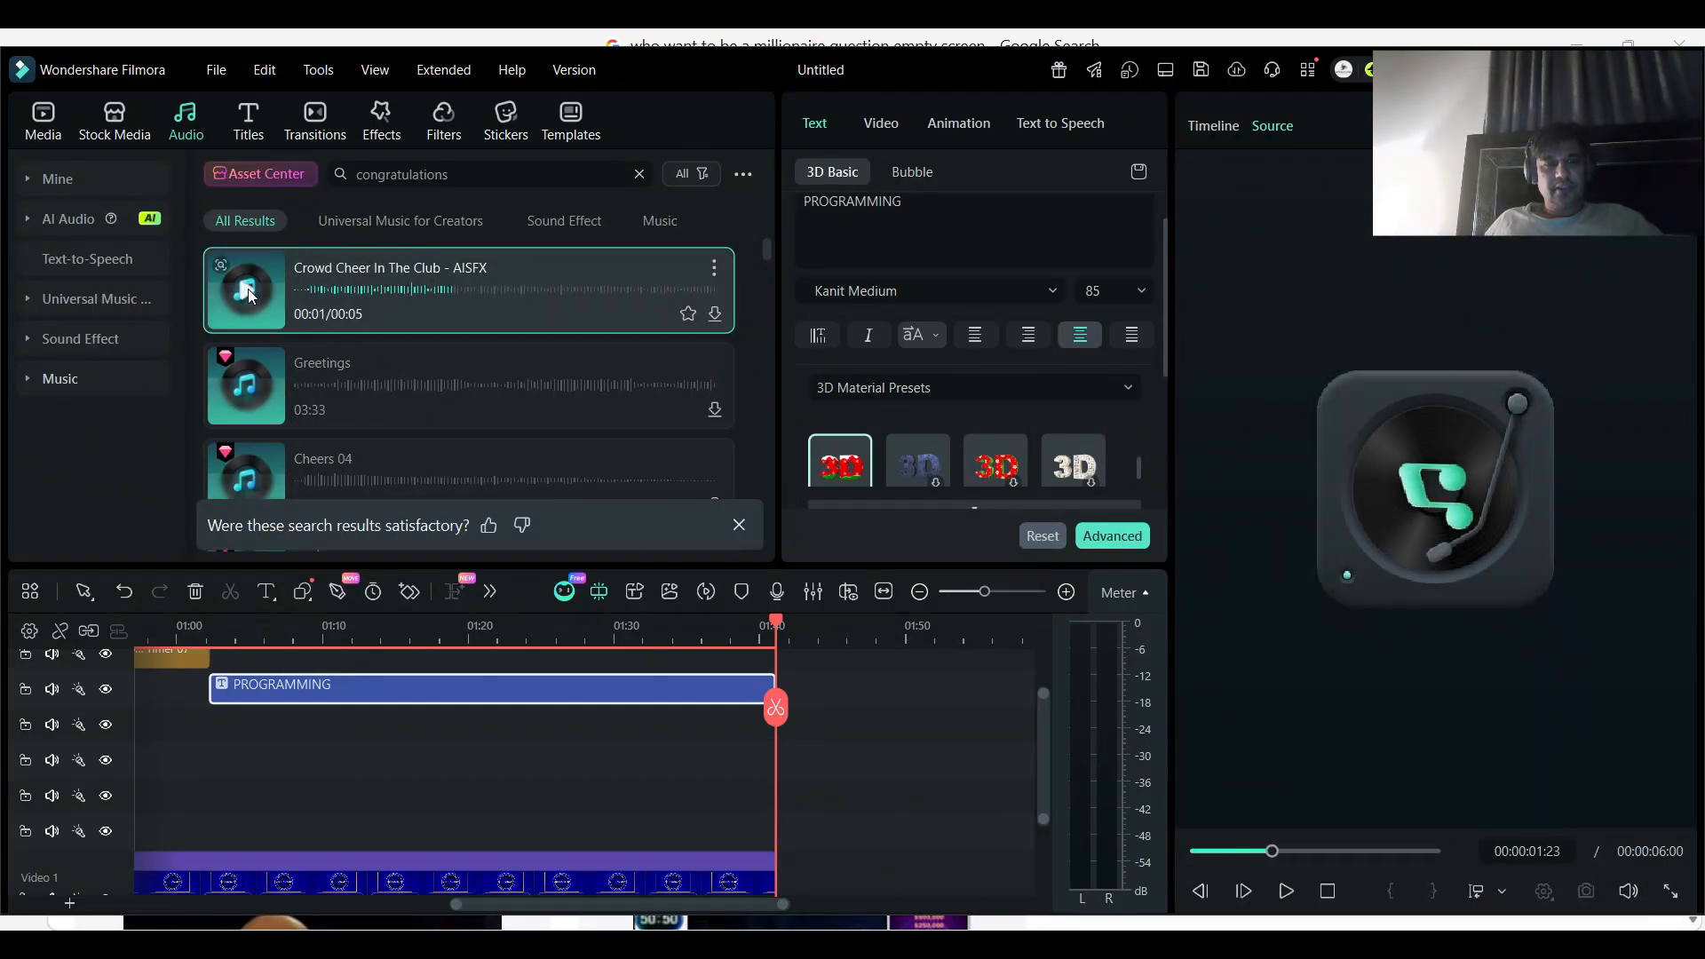
pyautogui.scroll(-3, 551, 791)
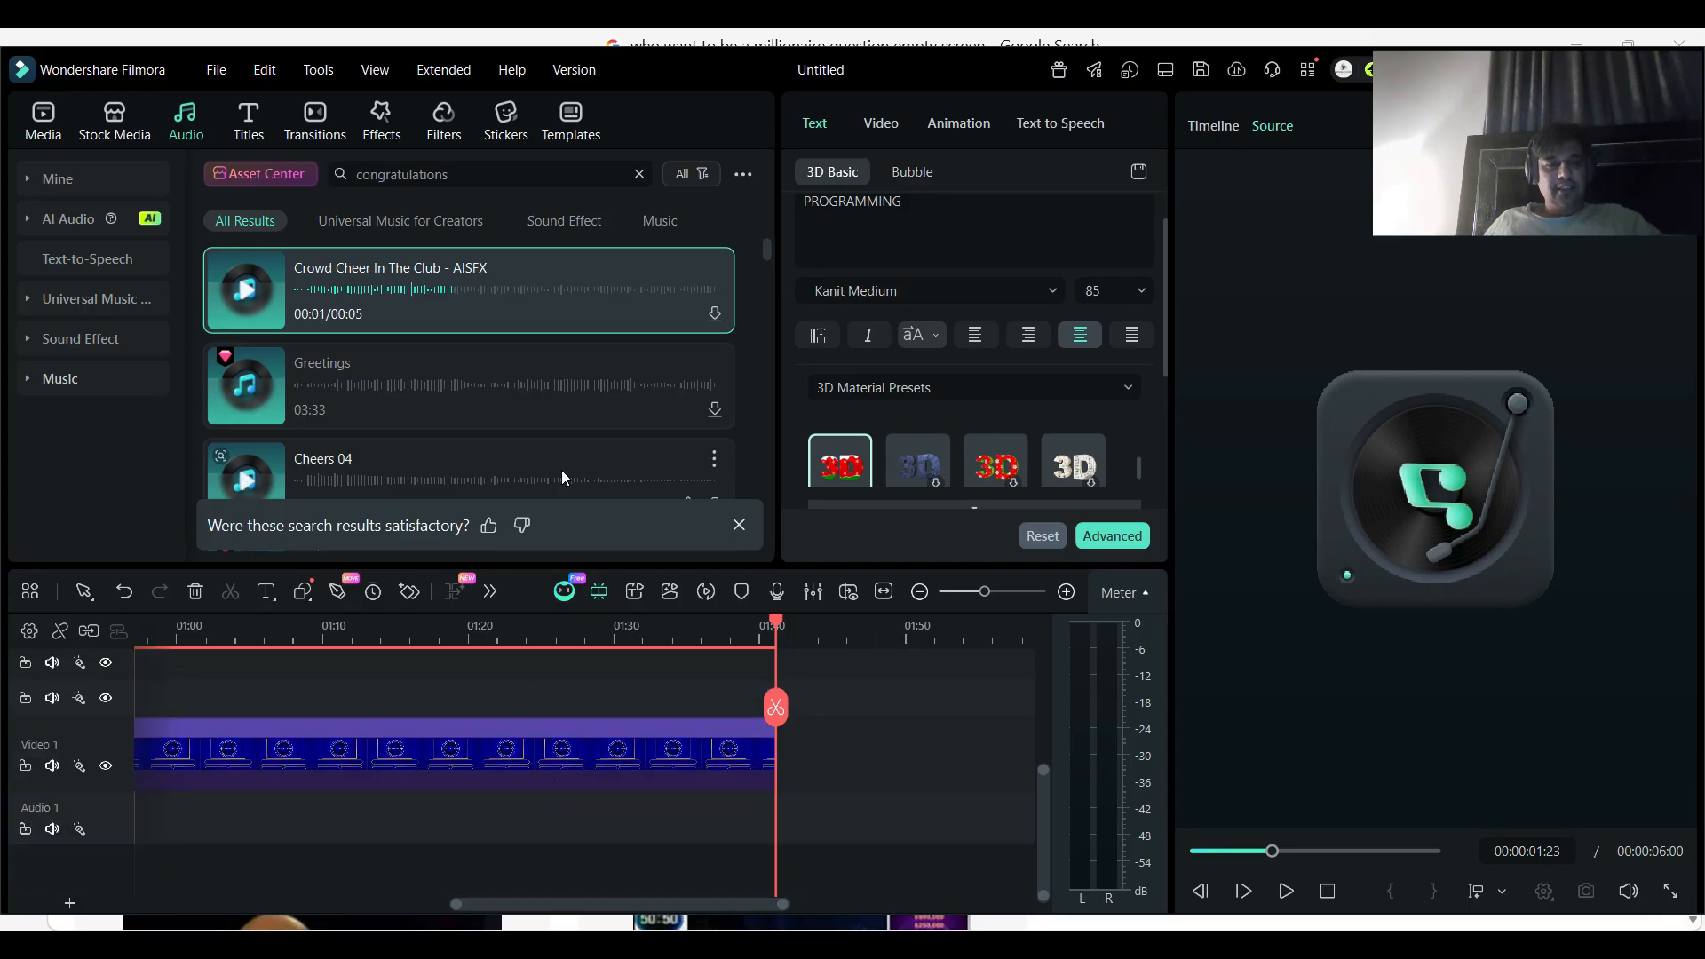
pyautogui.click(967, 593)
pyautogui.moveTo(484, 310); pyautogui.dragTo(123, 792)
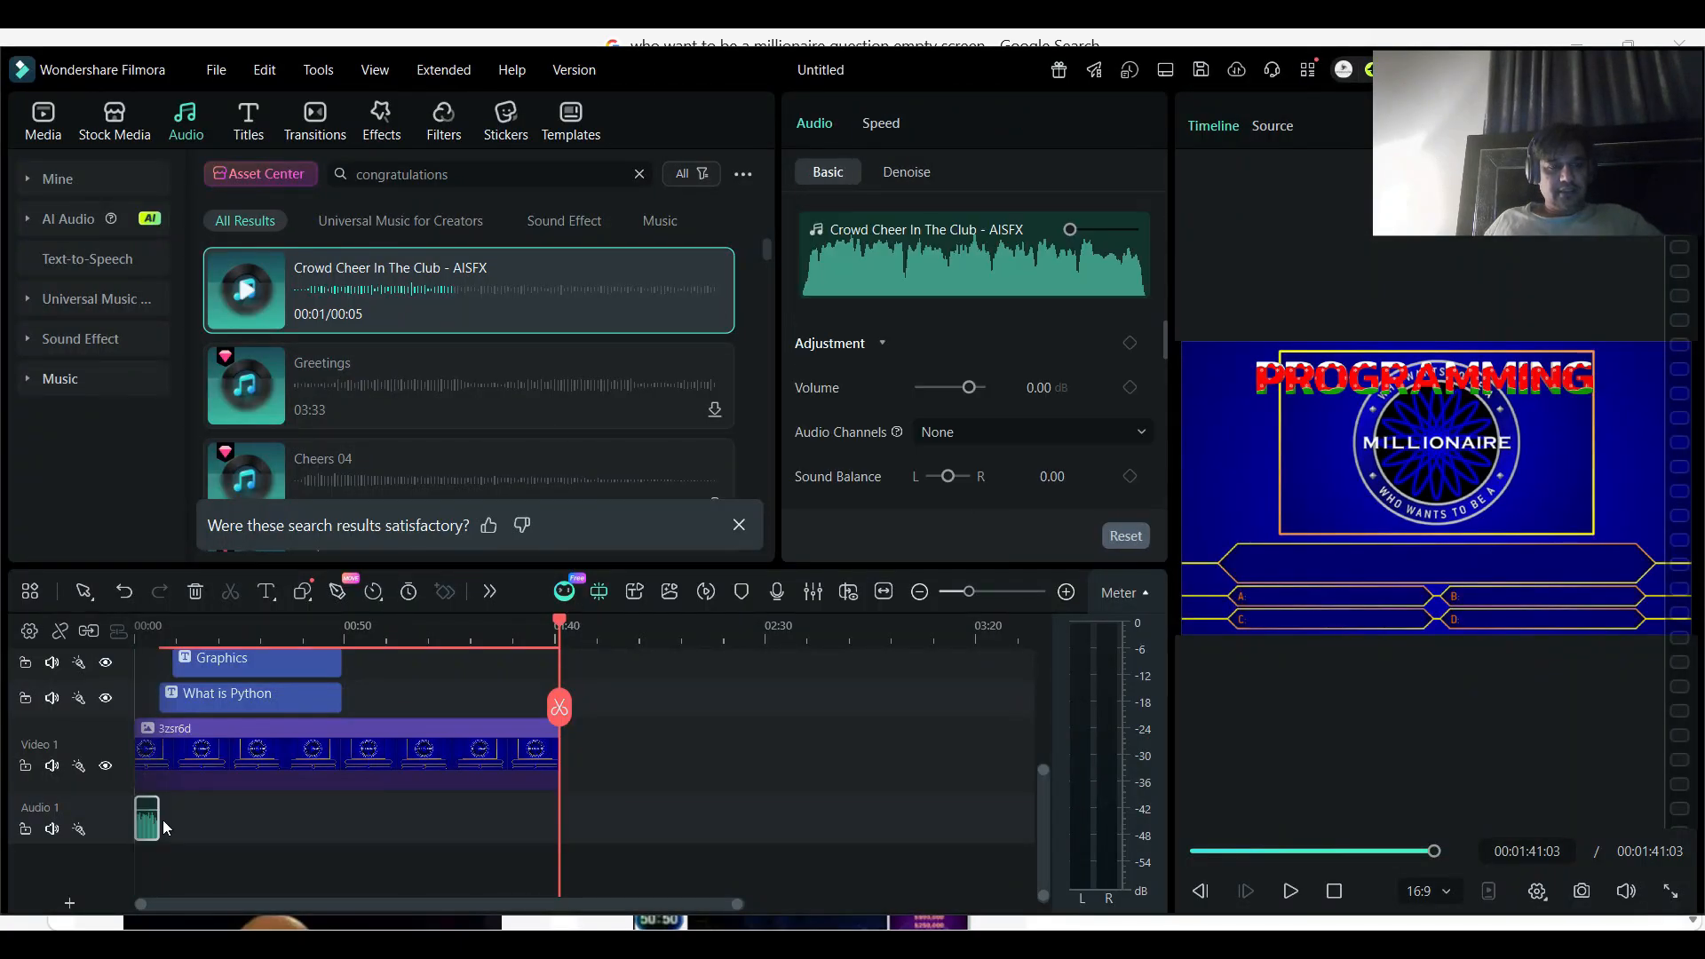
pyautogui.moveTo(150, 830); pyautogui.dragTo(572, 828)
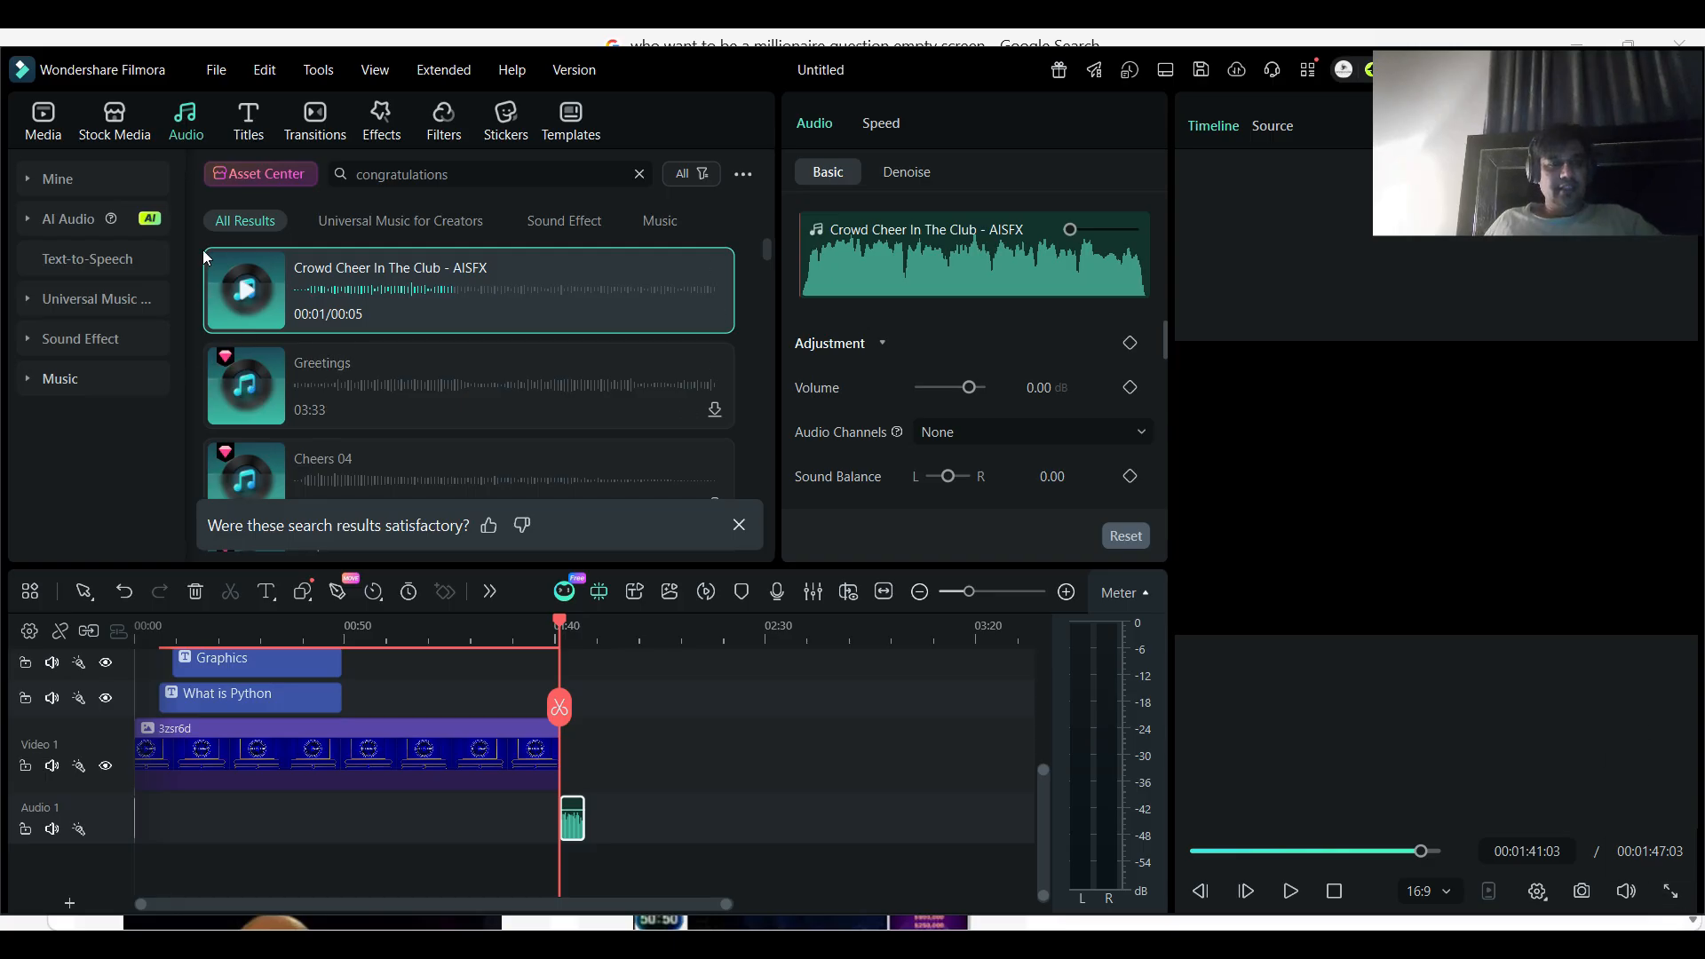
# - Clear the audio search, preview the trending track "melancholy short version" and add it at the start of Audio 1
pyautogui.click(640, 175)
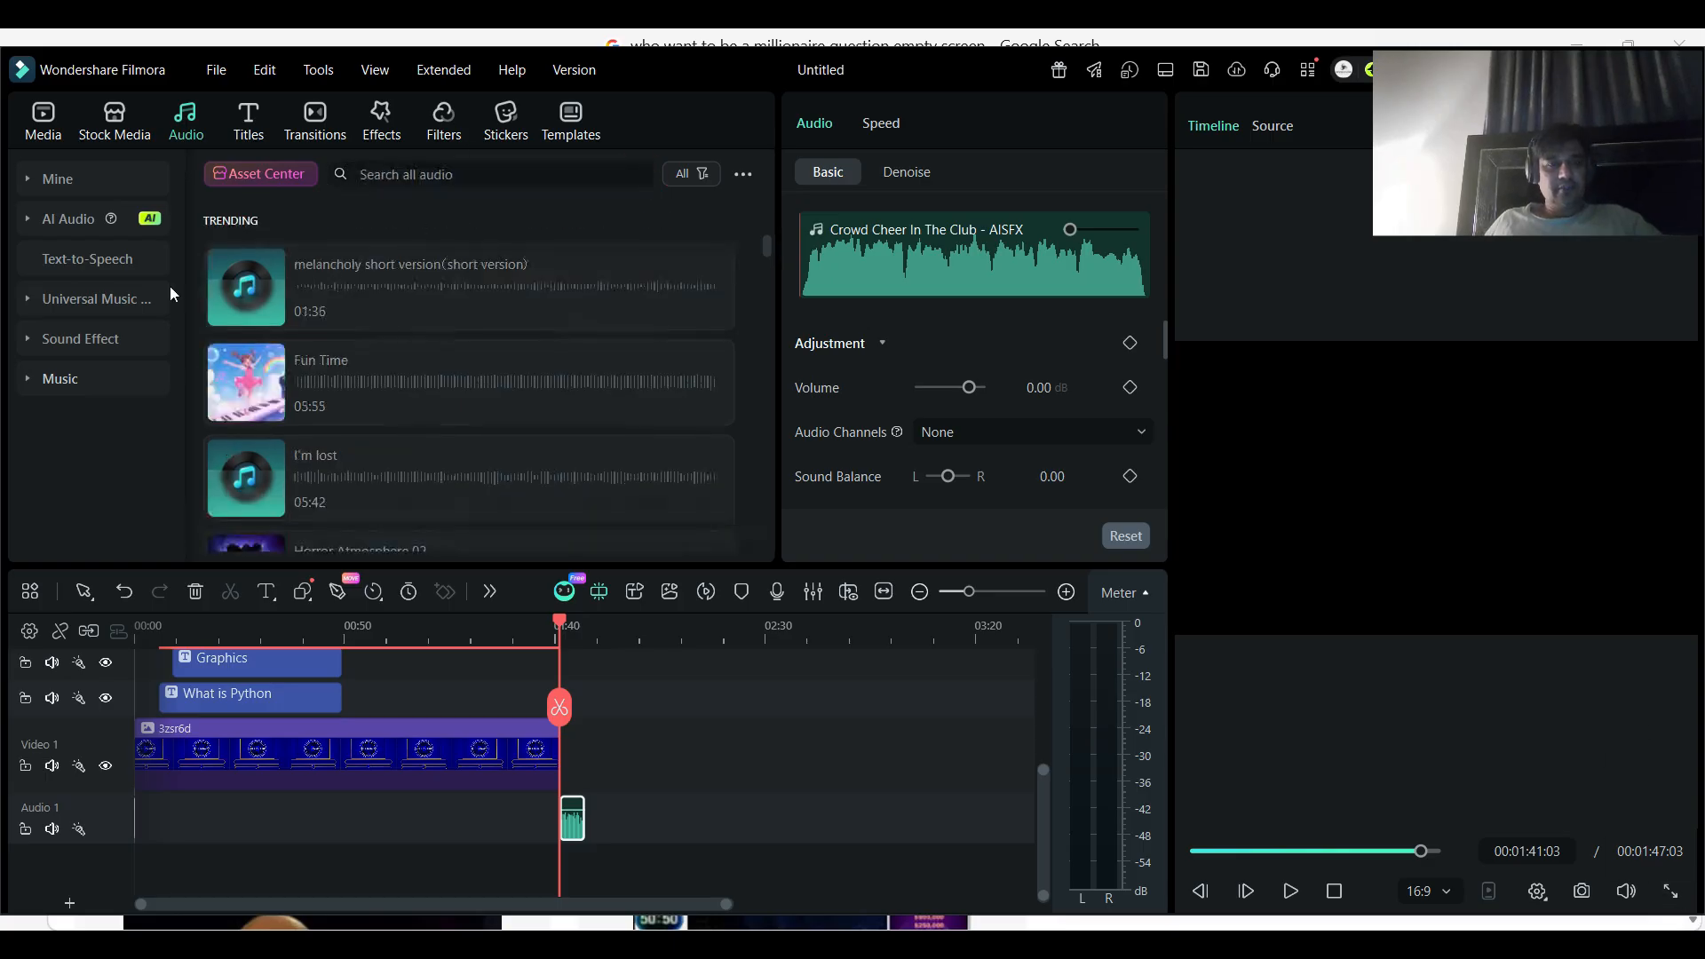
pyautogui.click(246, 286)
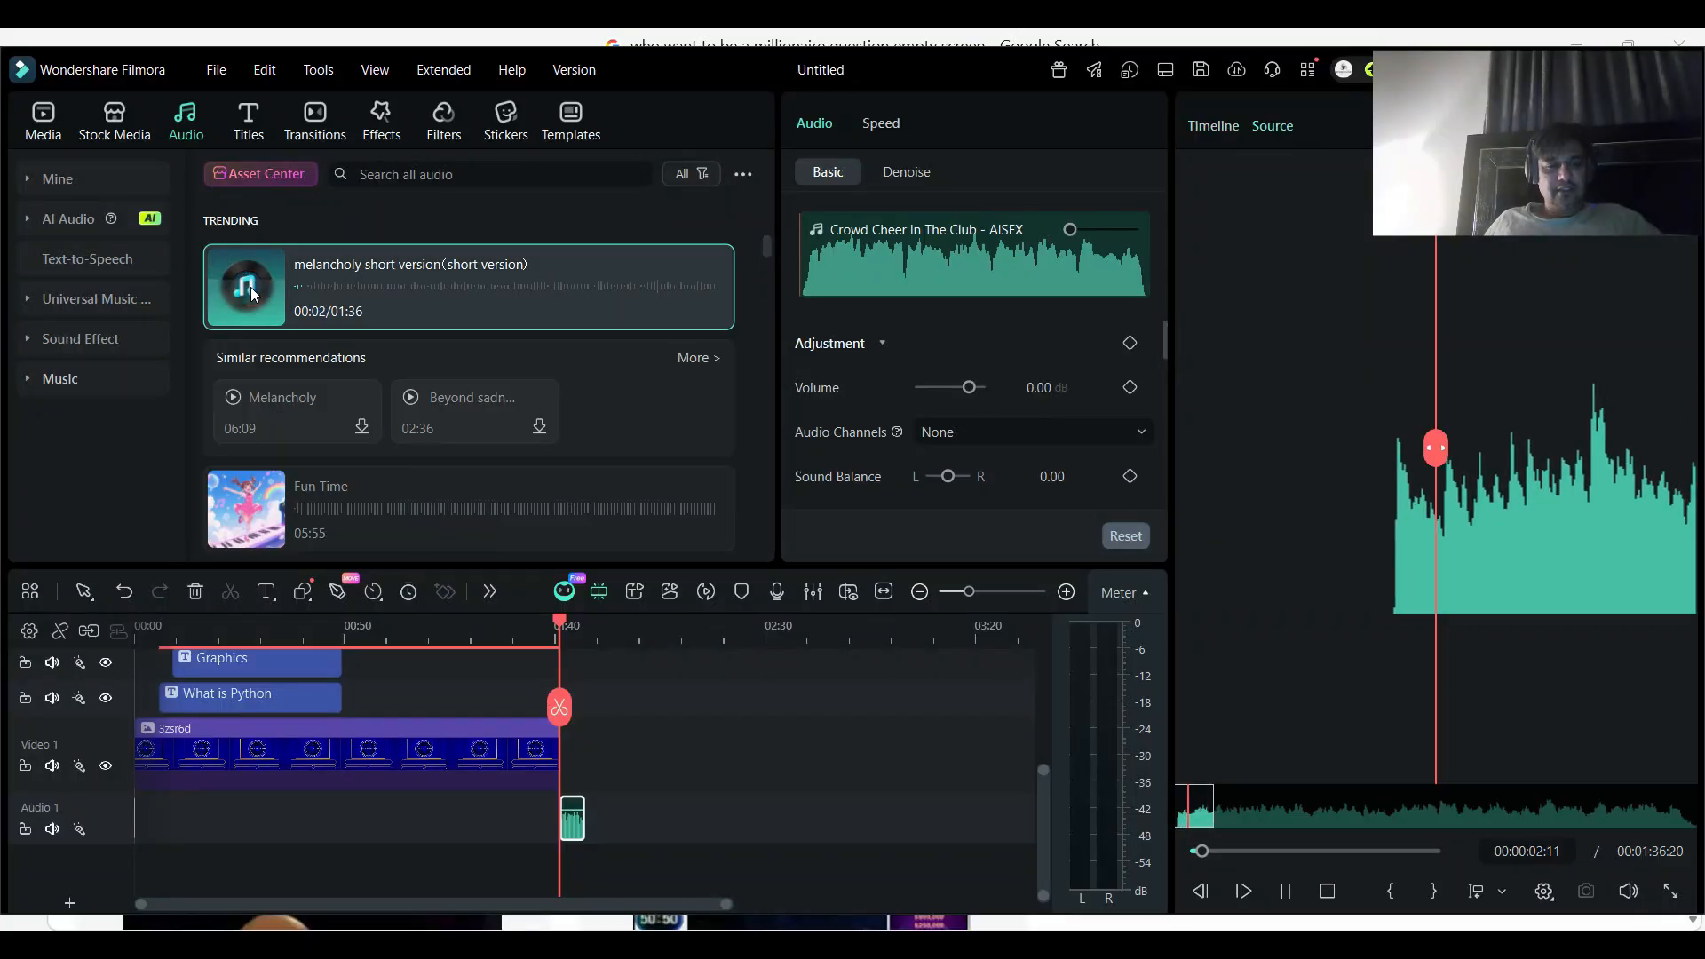
pyautogui.moveTo(380, 285); pyautogui.dragTo(82, 805)
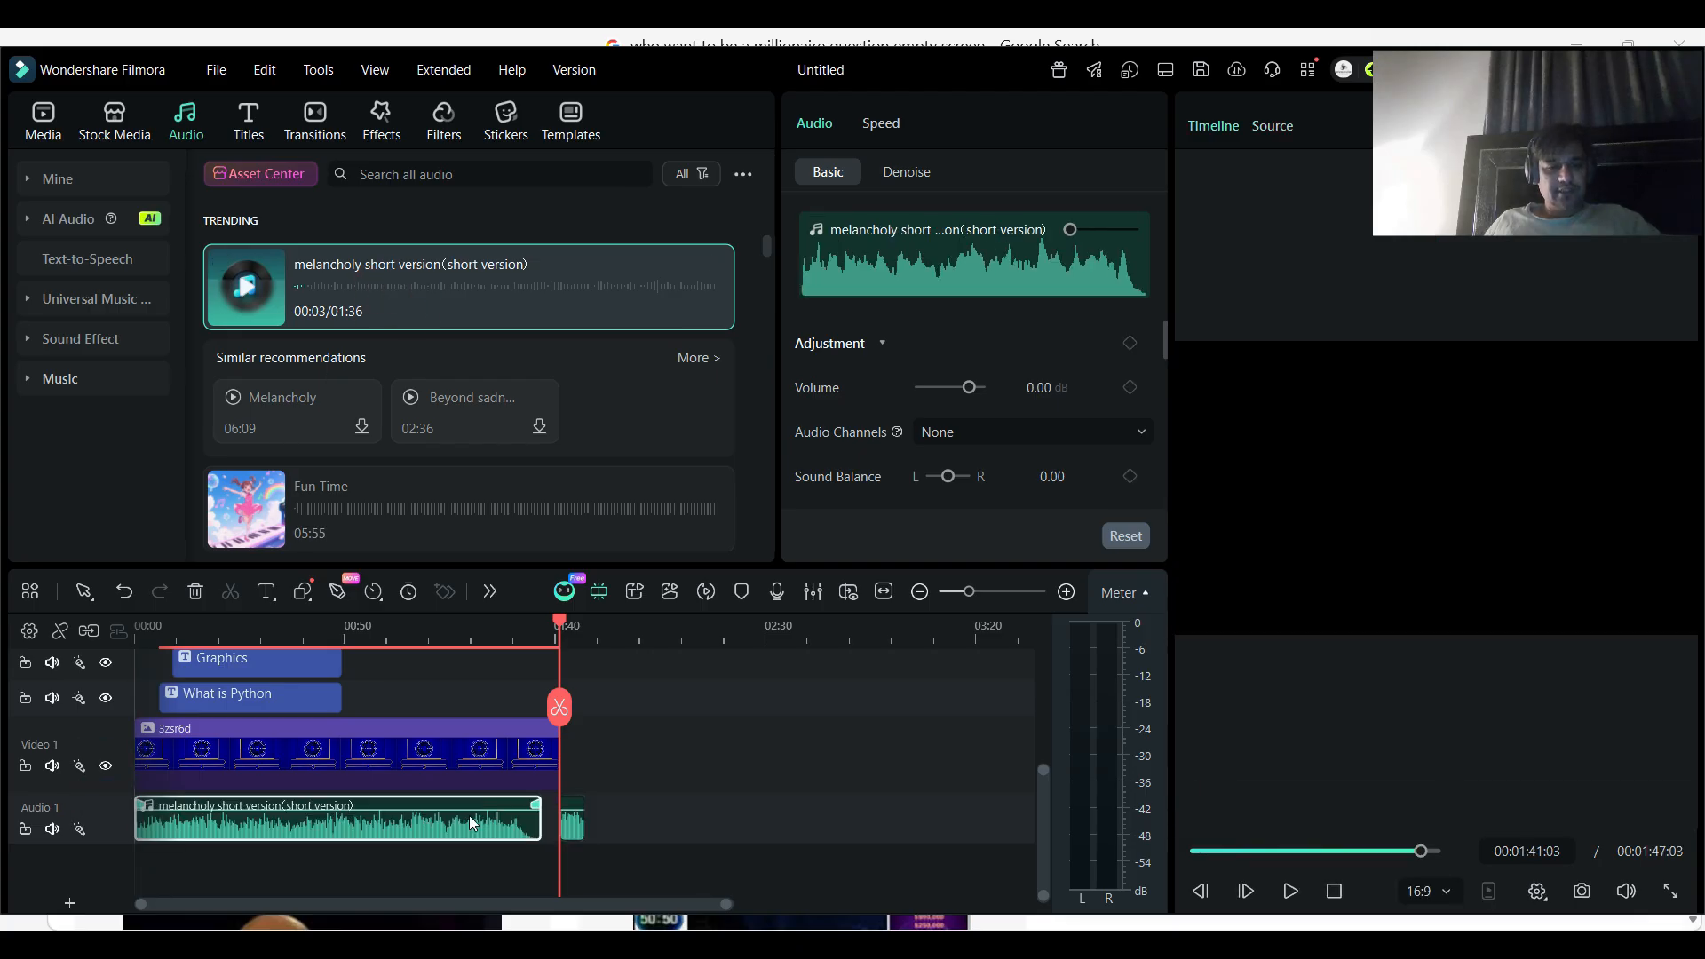
# - Play the video from the beginning in full screen to check it with the music, and pause at about 9 seconds
pyautogui.click(1668, 889)
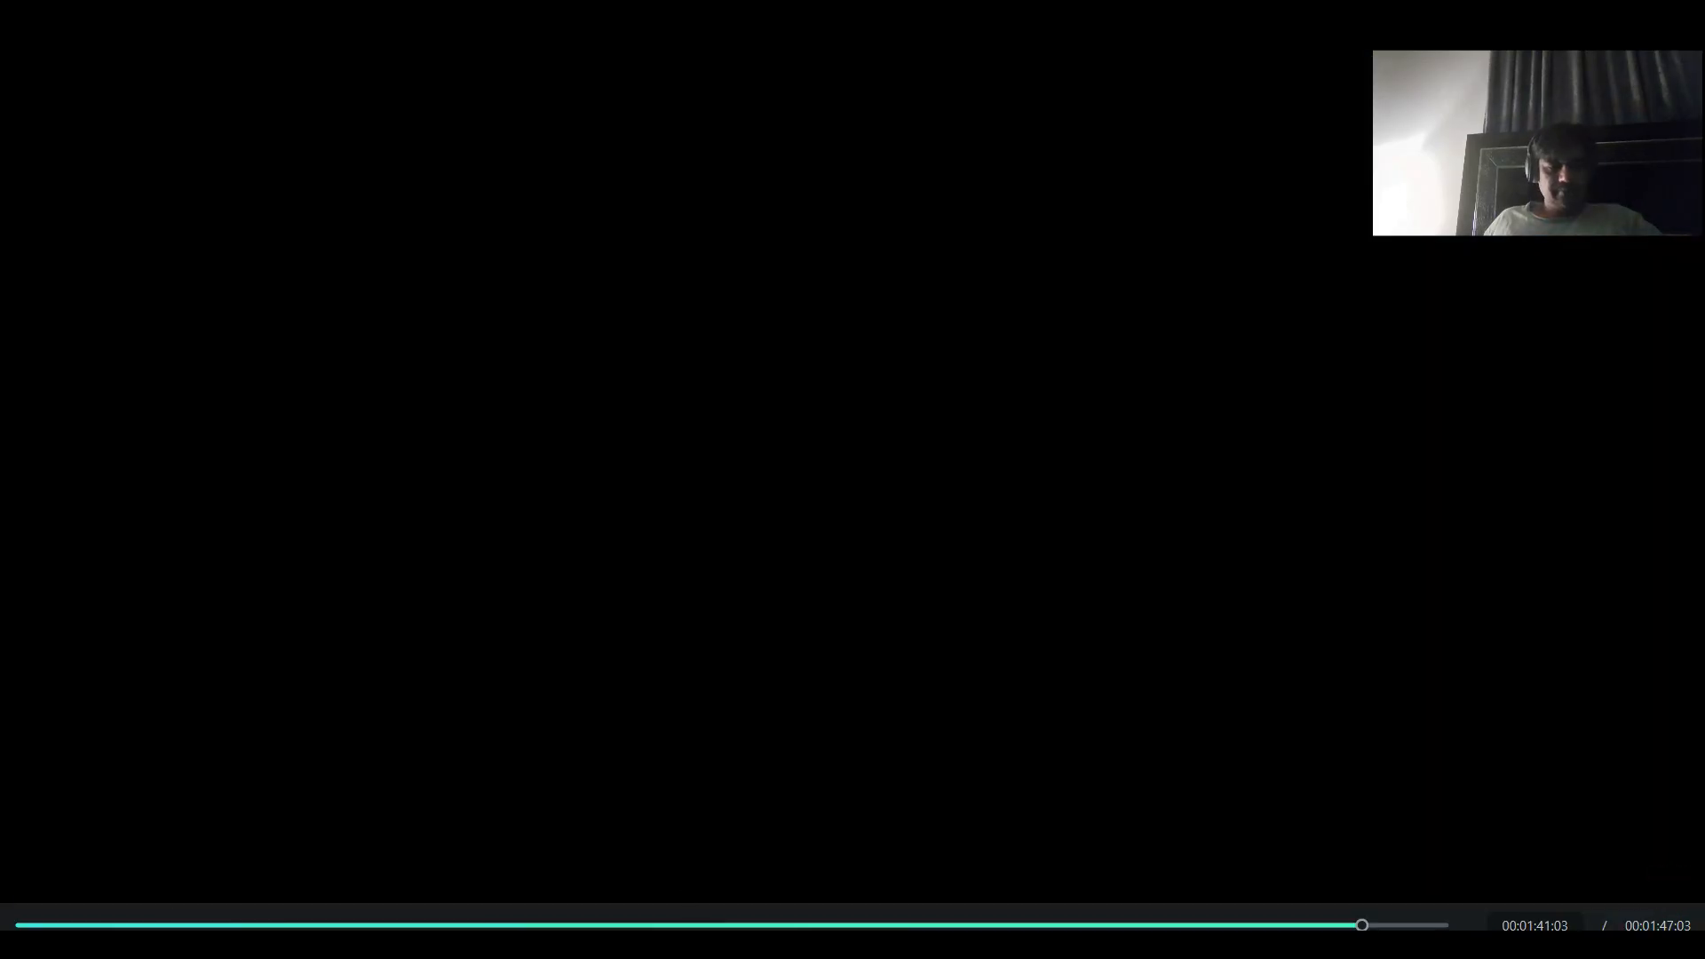
pyautogui.click(18, 925)
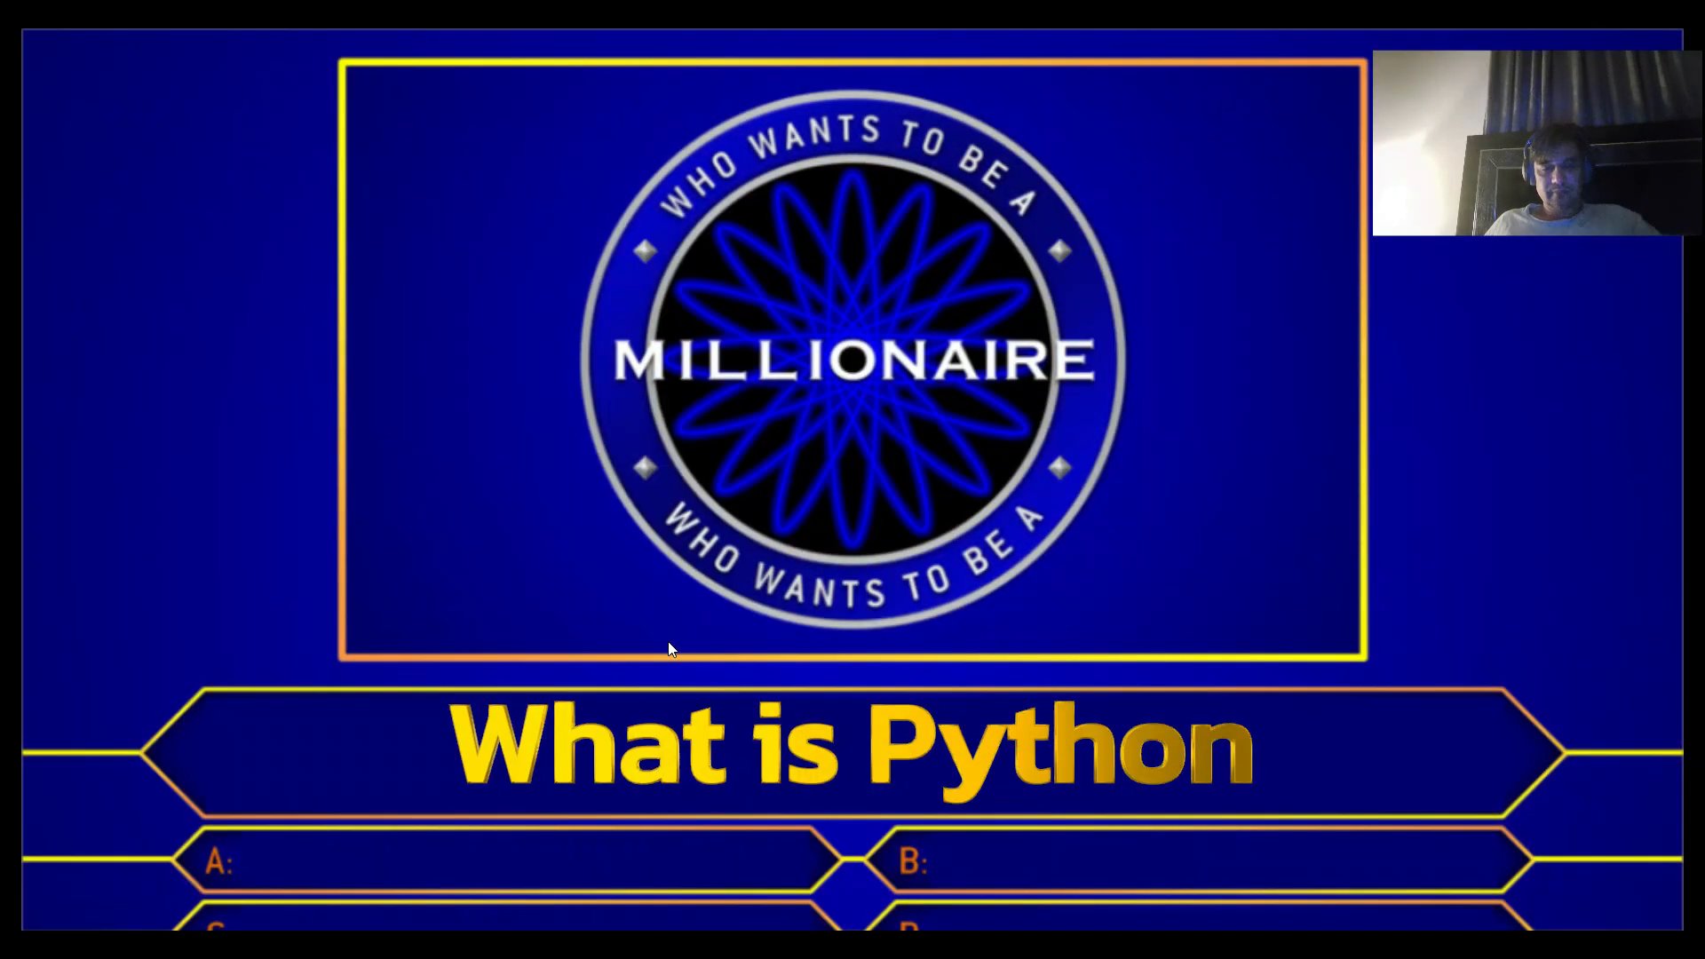
pyautogui.press('Escape')
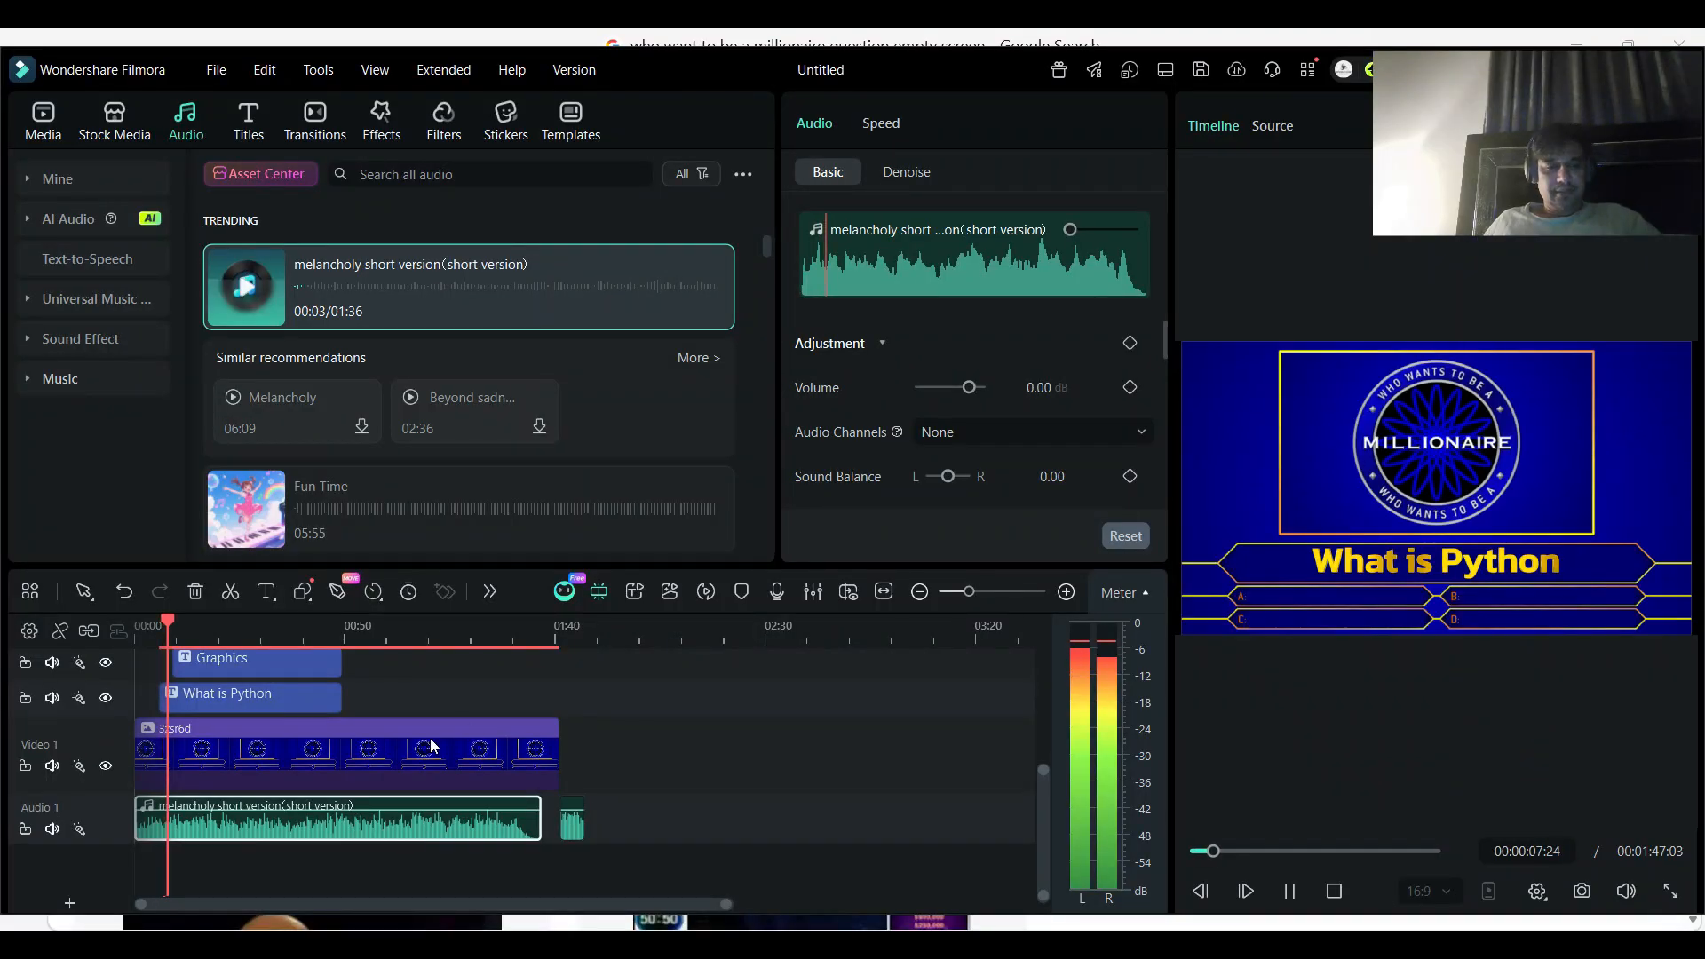
pyautogui.click(1290, 891)
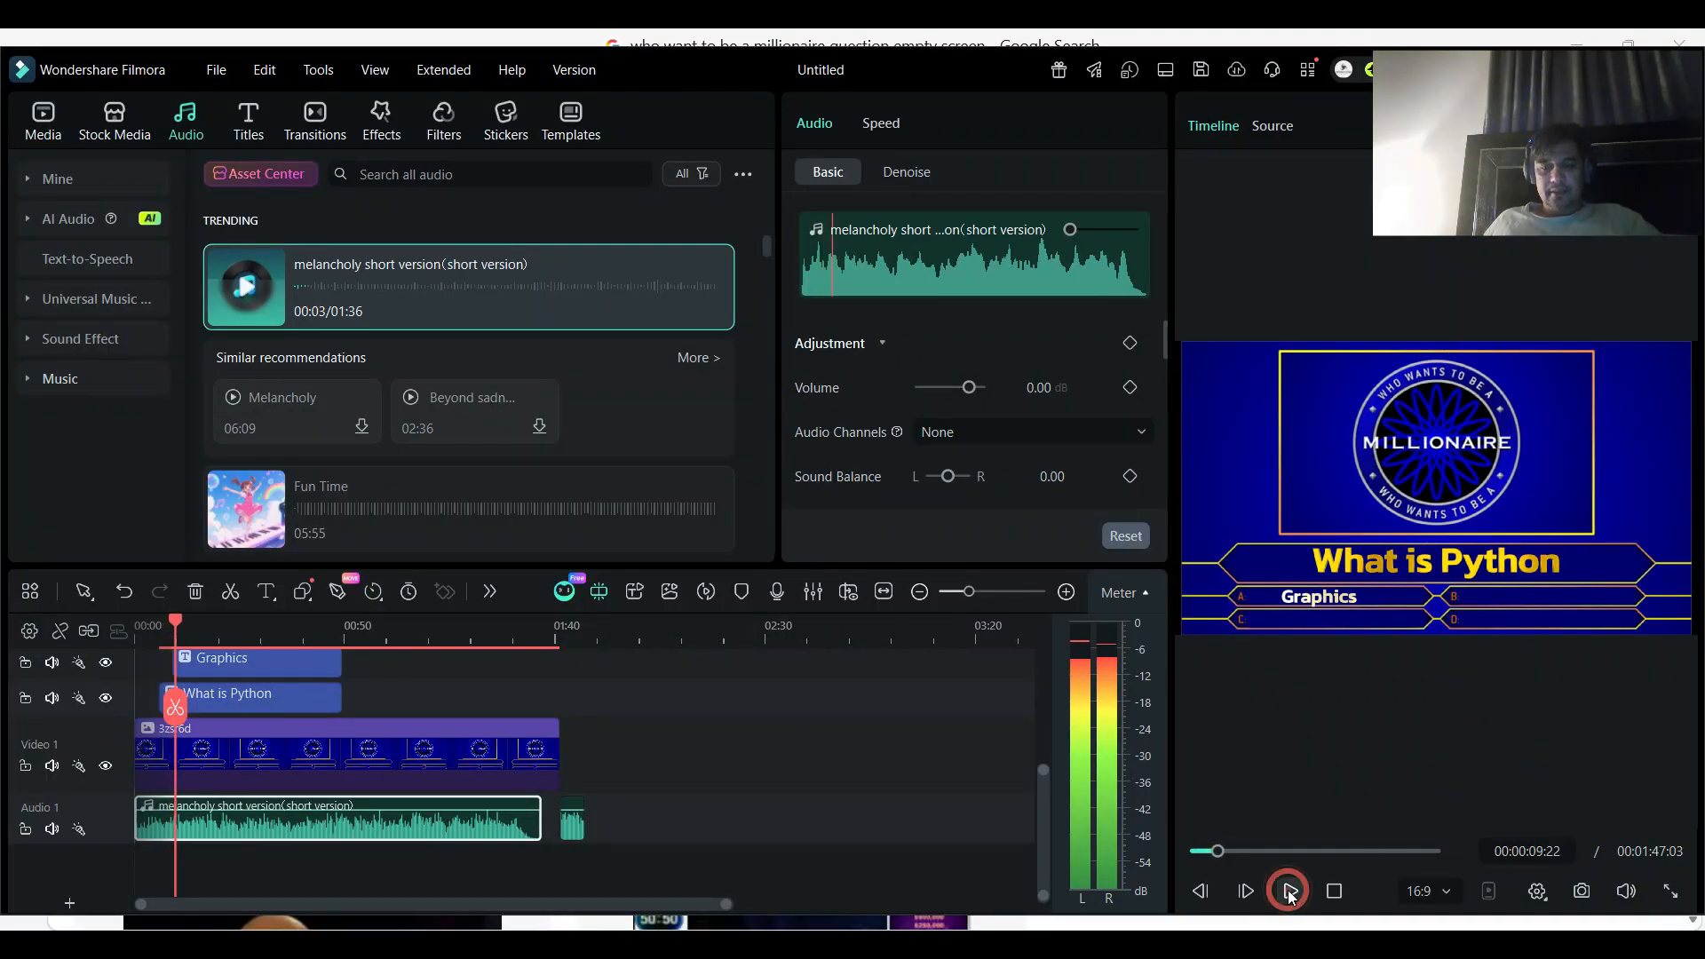
# - Play the countdown timer section from just before it starts and pause at about 53 seconds
pyautogui.scroll(3, 306, 724)
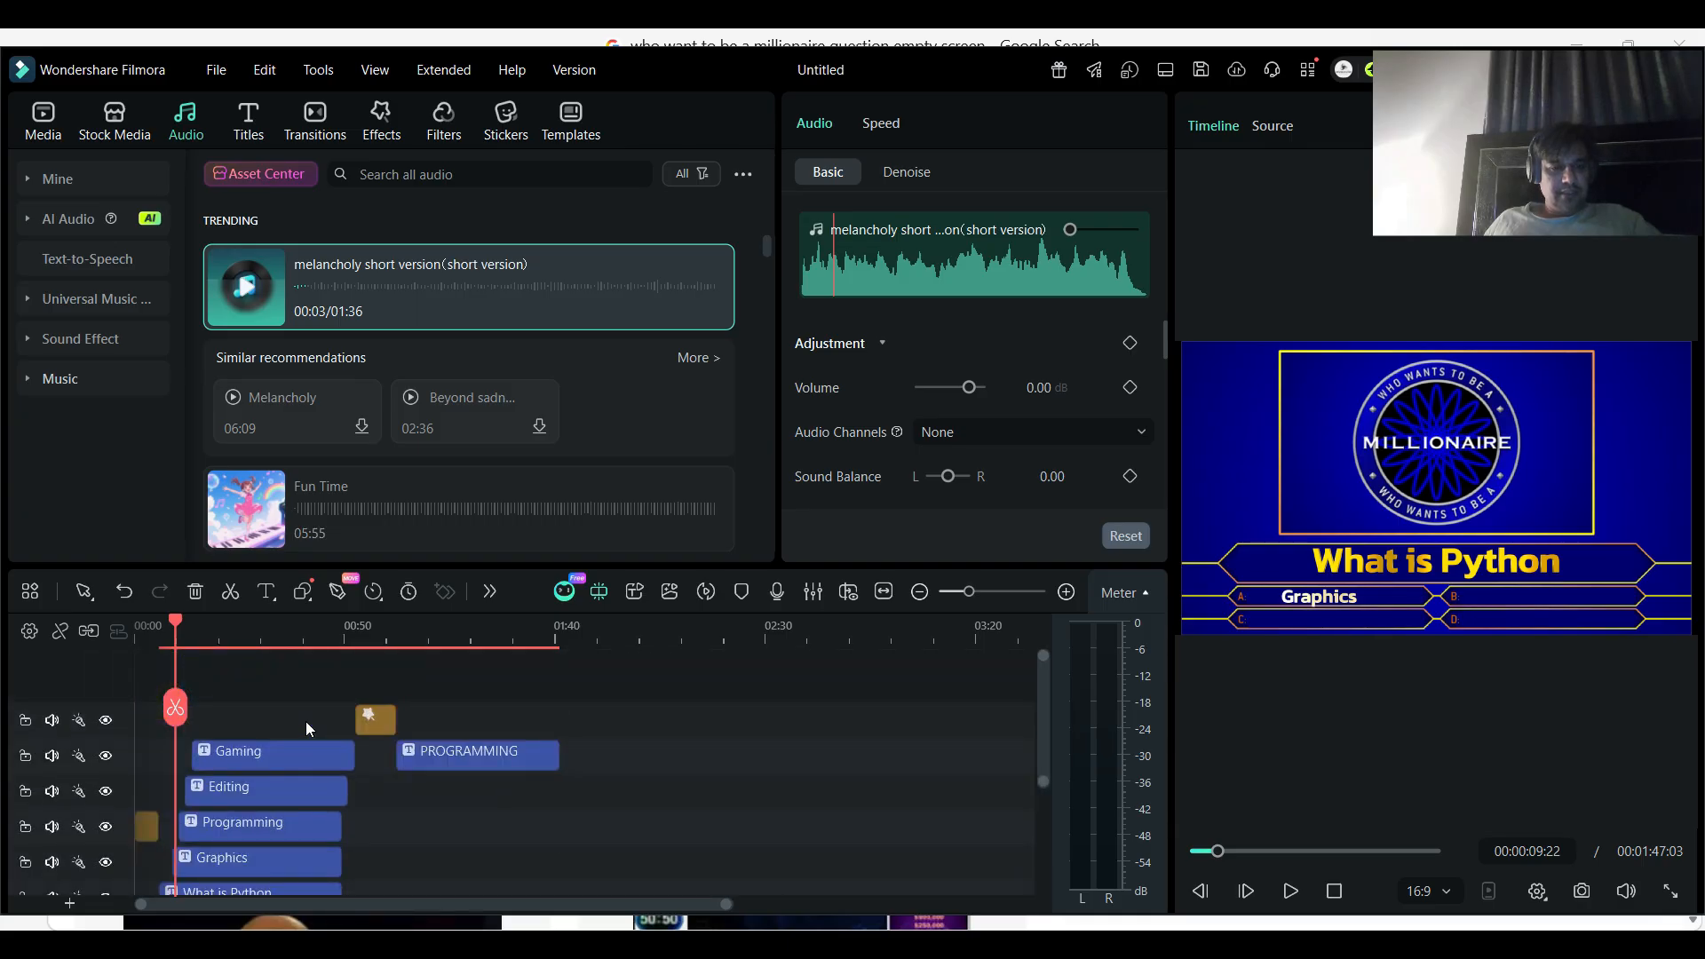
pyautogui.scroll(-2, 305, 720)
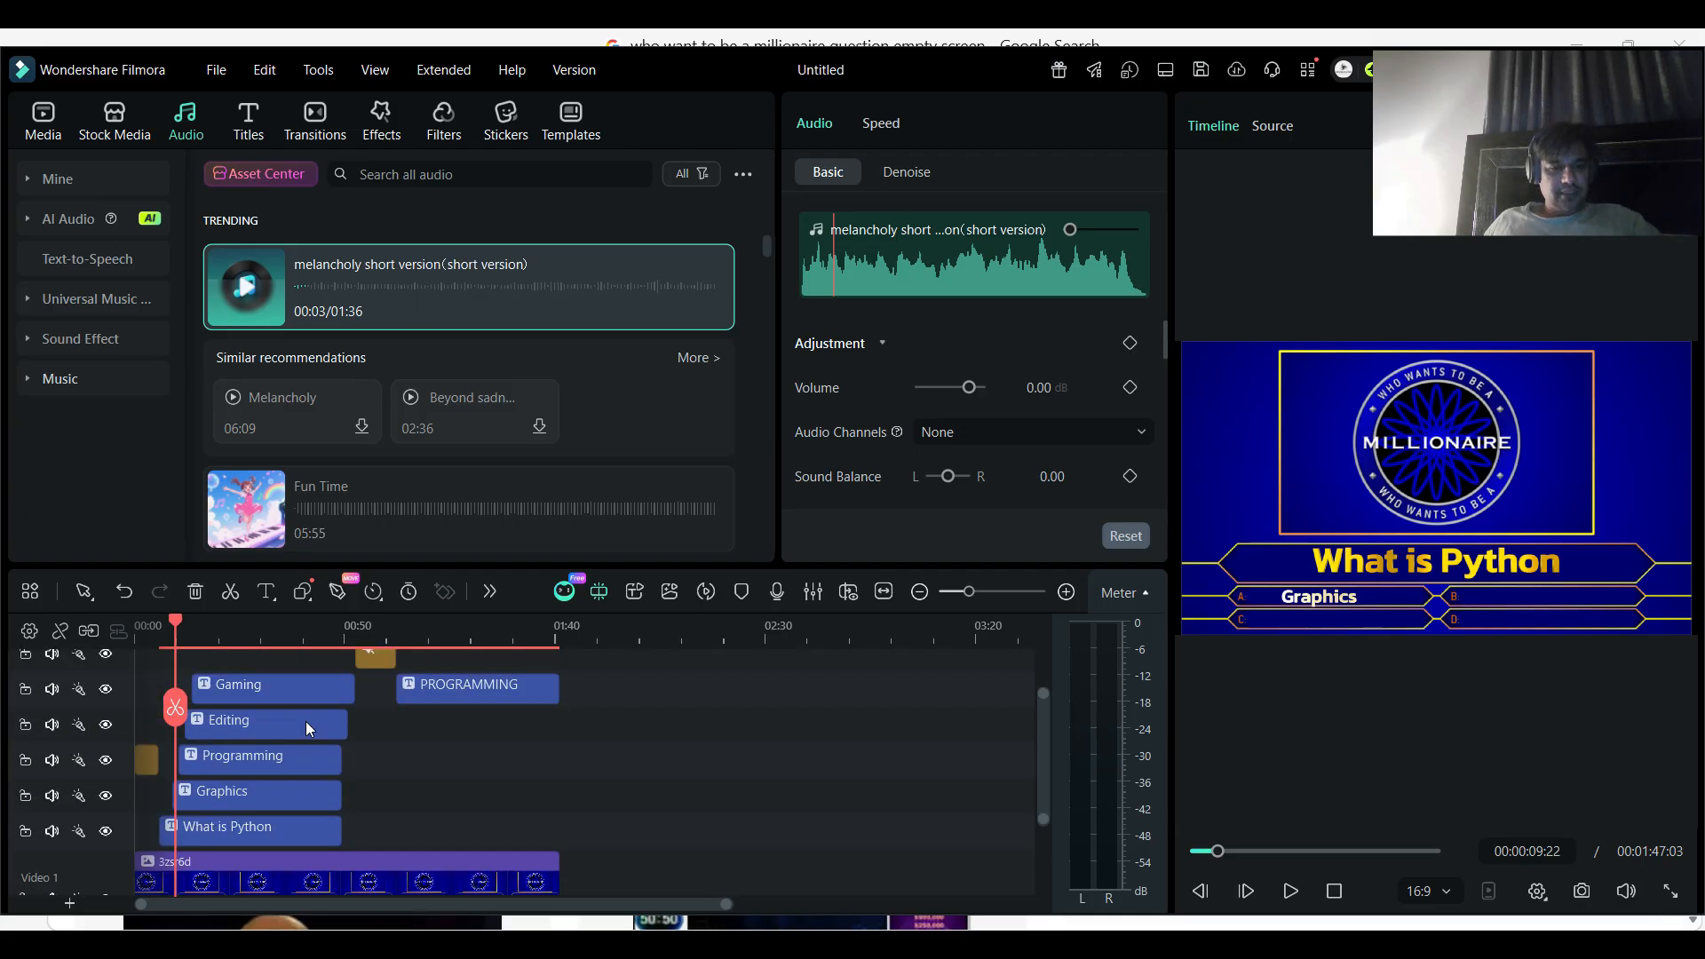
pyautogui.scroll(2, 306, 721)
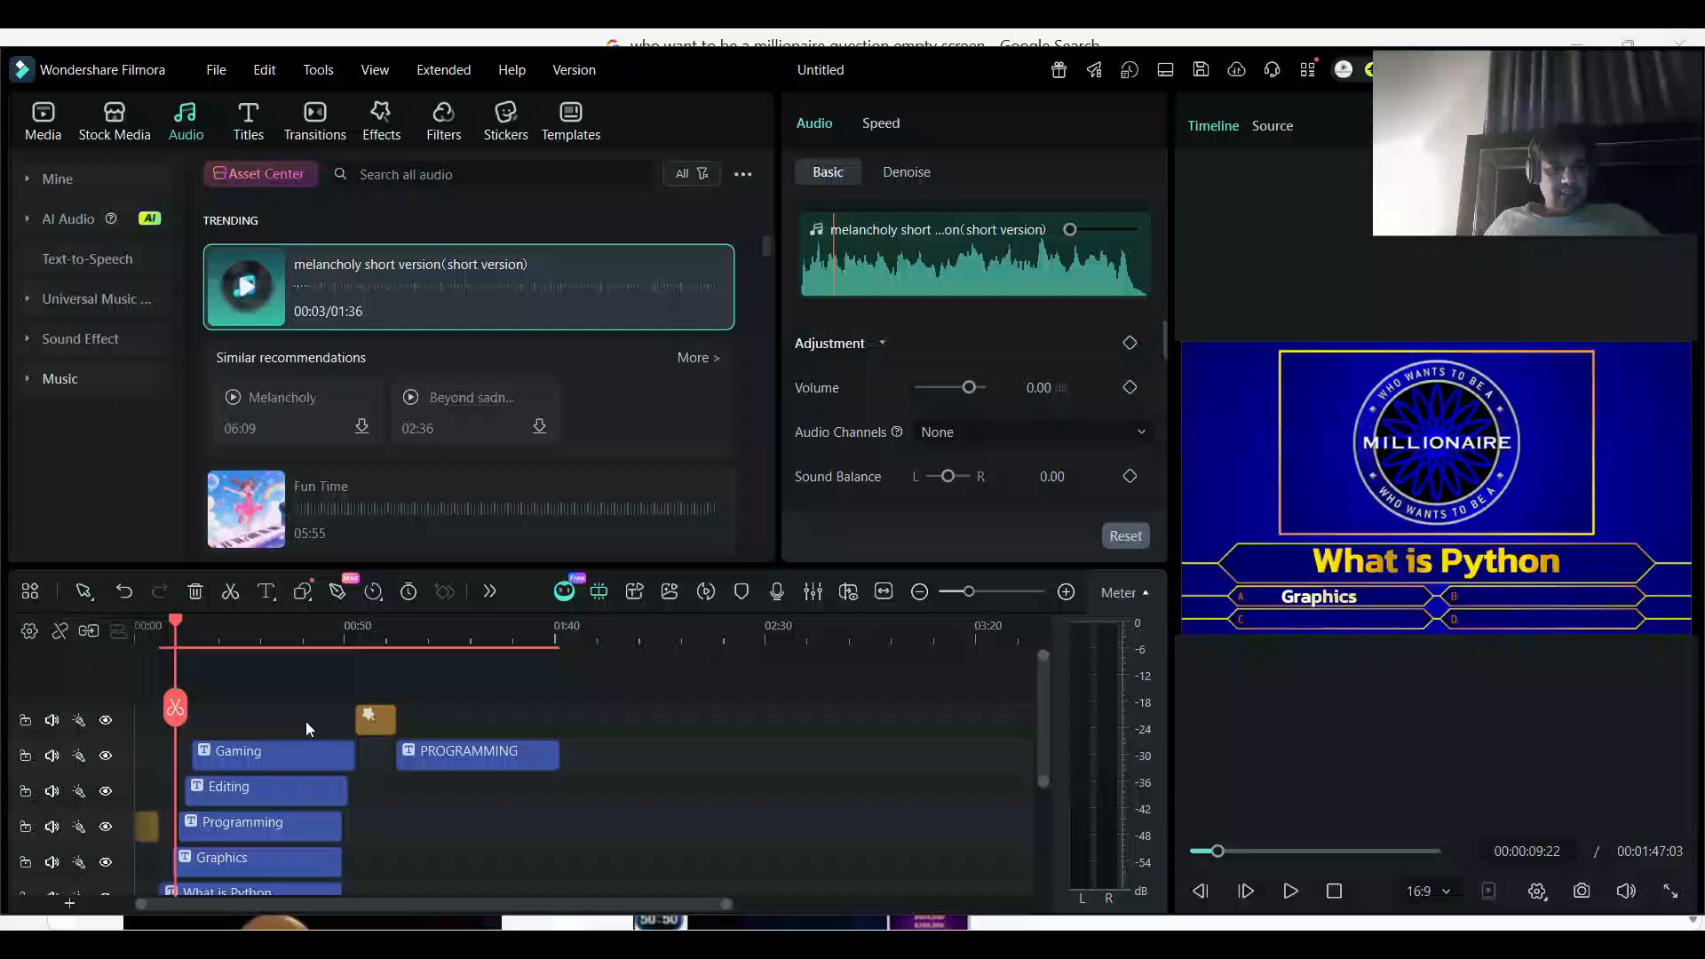
pyautogui.click(392, 625)
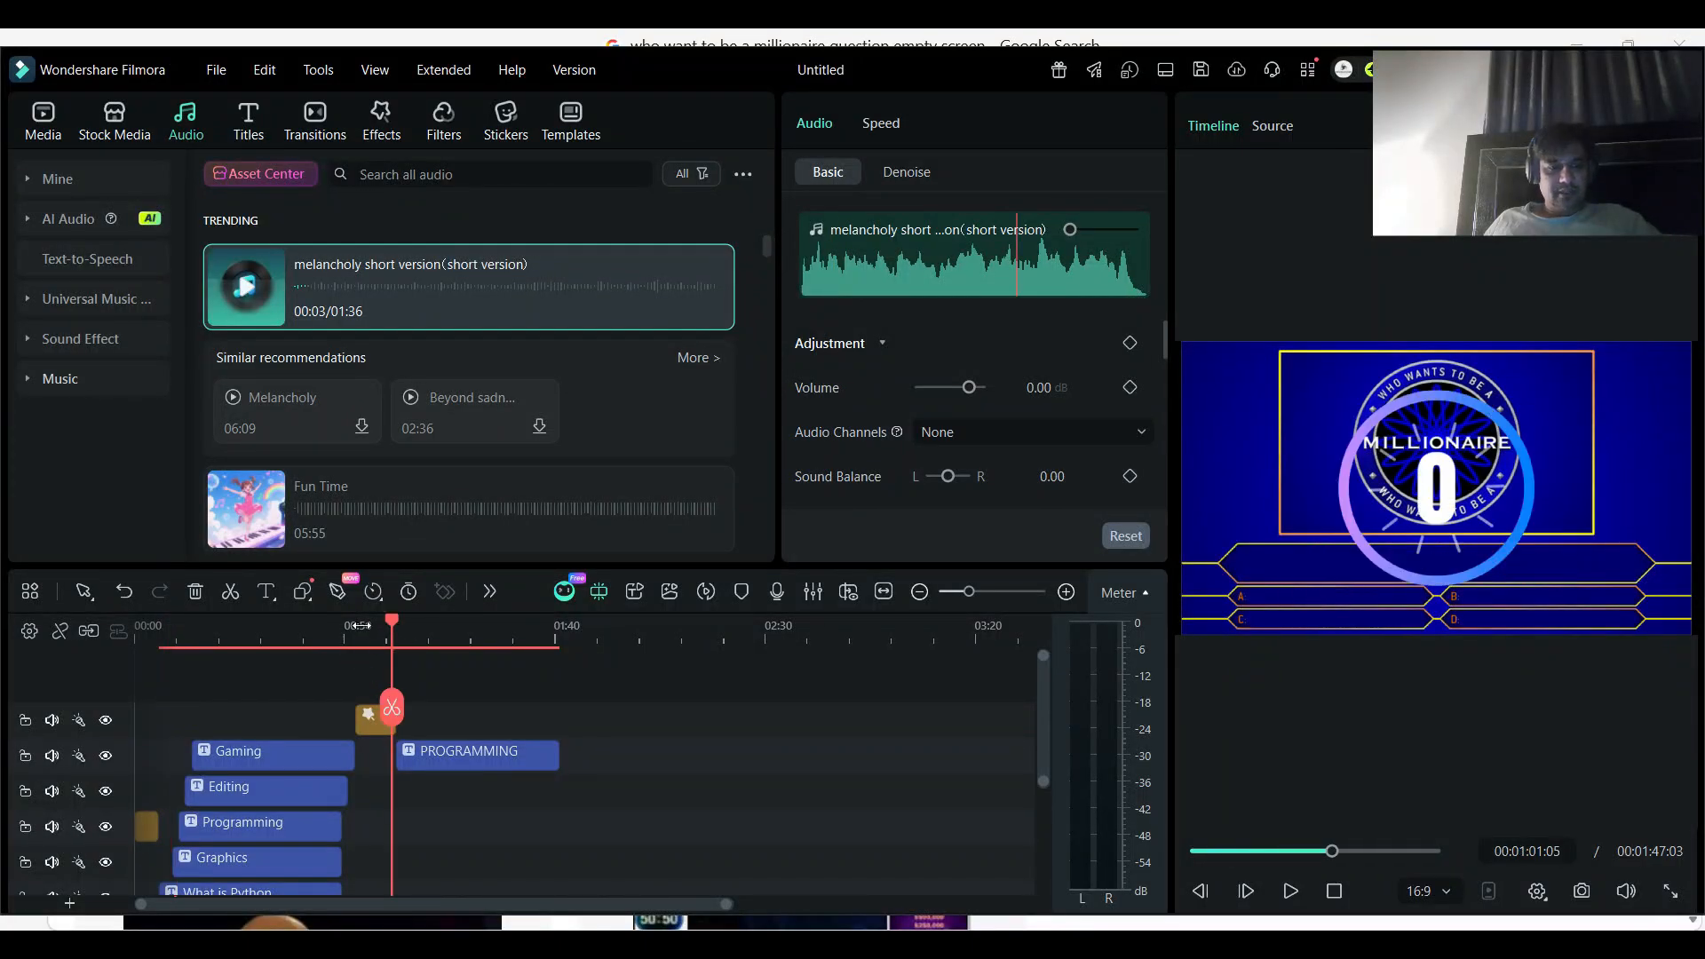
pyautogui.click(349, 625)
pyautogui.click(1290, 890)
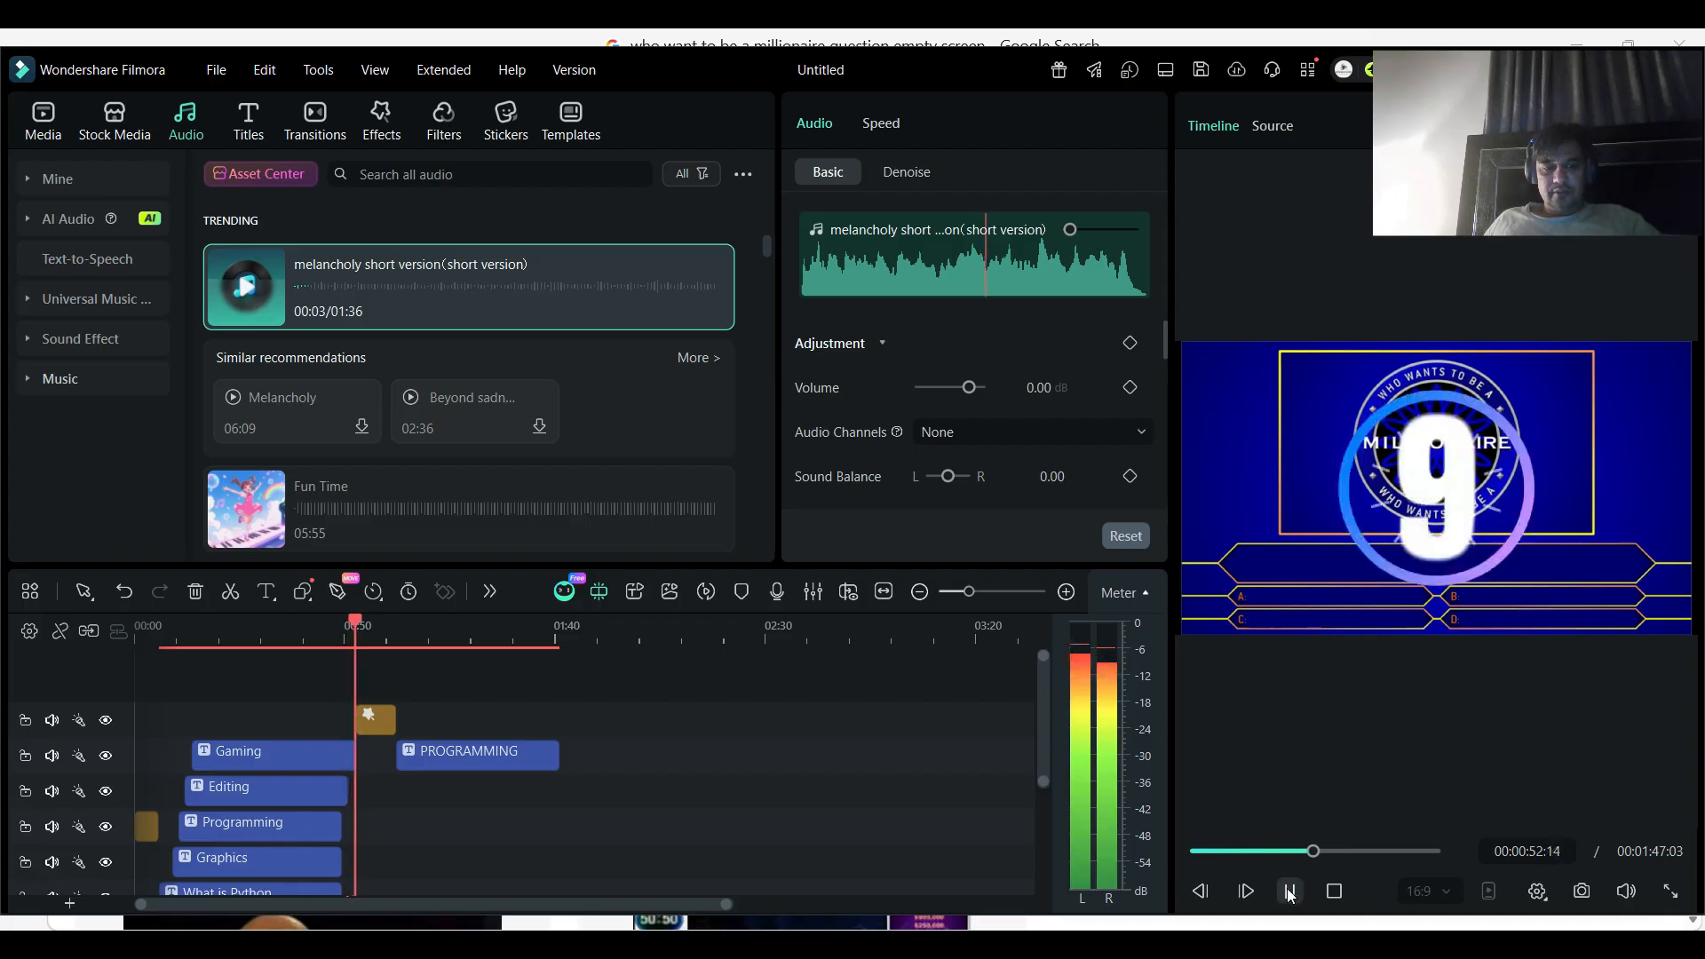
pyautogui.click(1290, 890)
# - Split the melancholy music clip near the countdown's start at 00:00:53:07 and at the countdown's end at 00:01:02:13
pyautogui.scroll(-3, 373, 829)
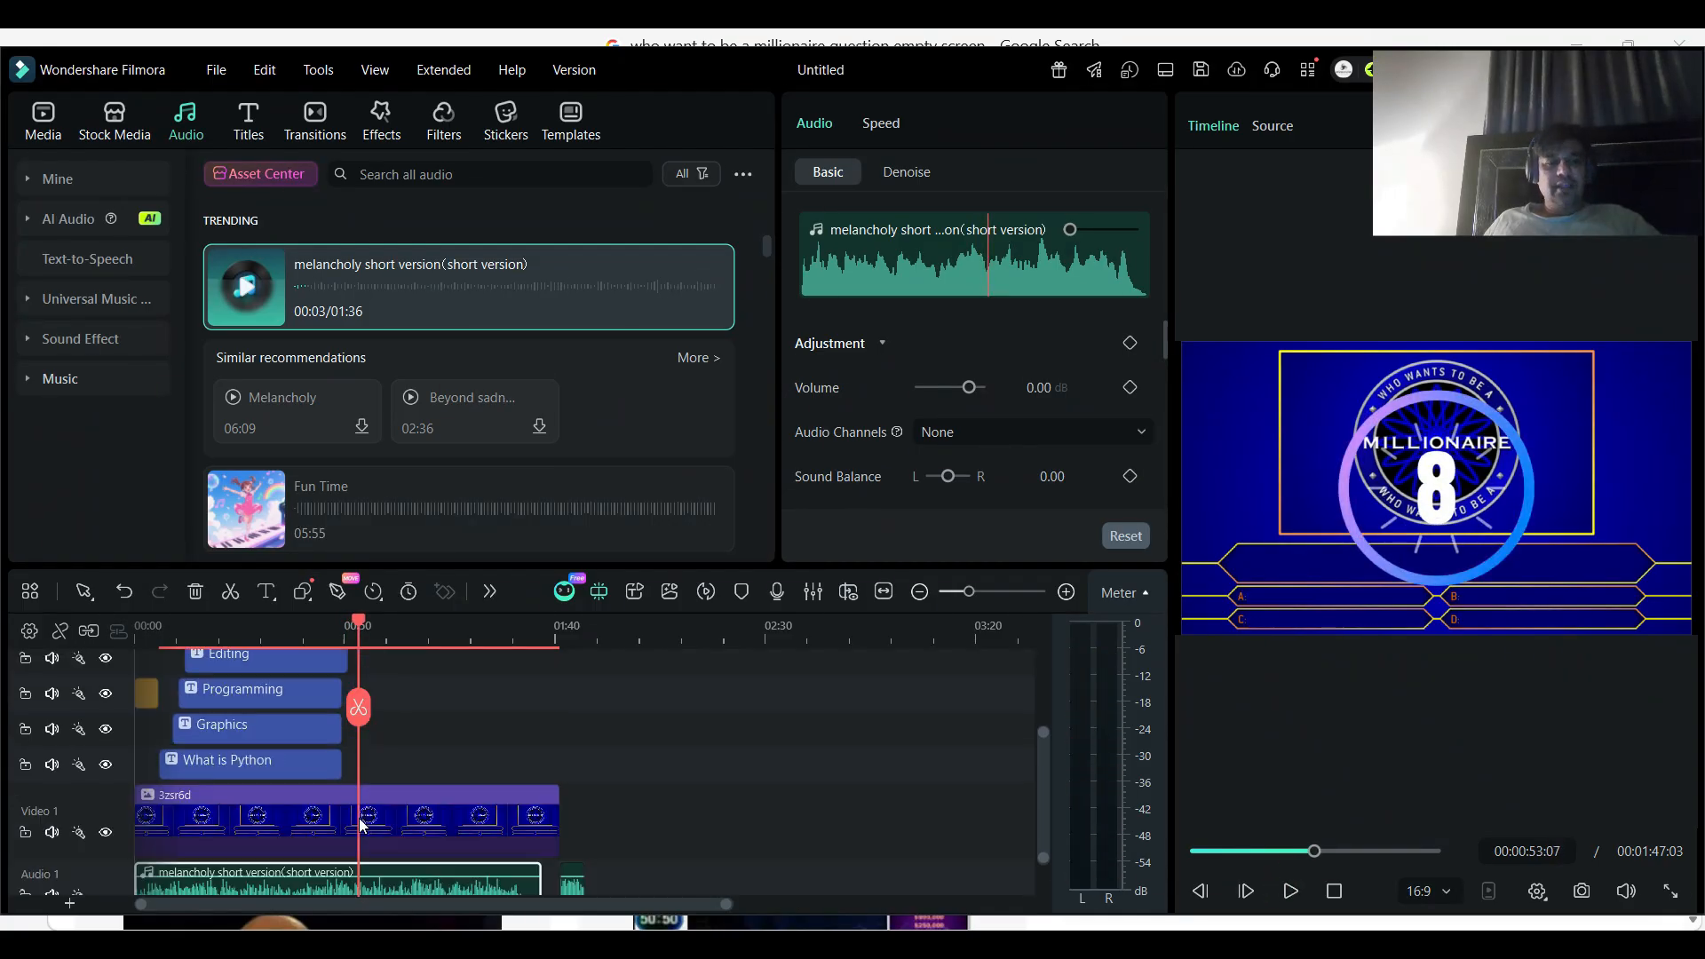
pyautogui.scroll(-2, 362, 826)
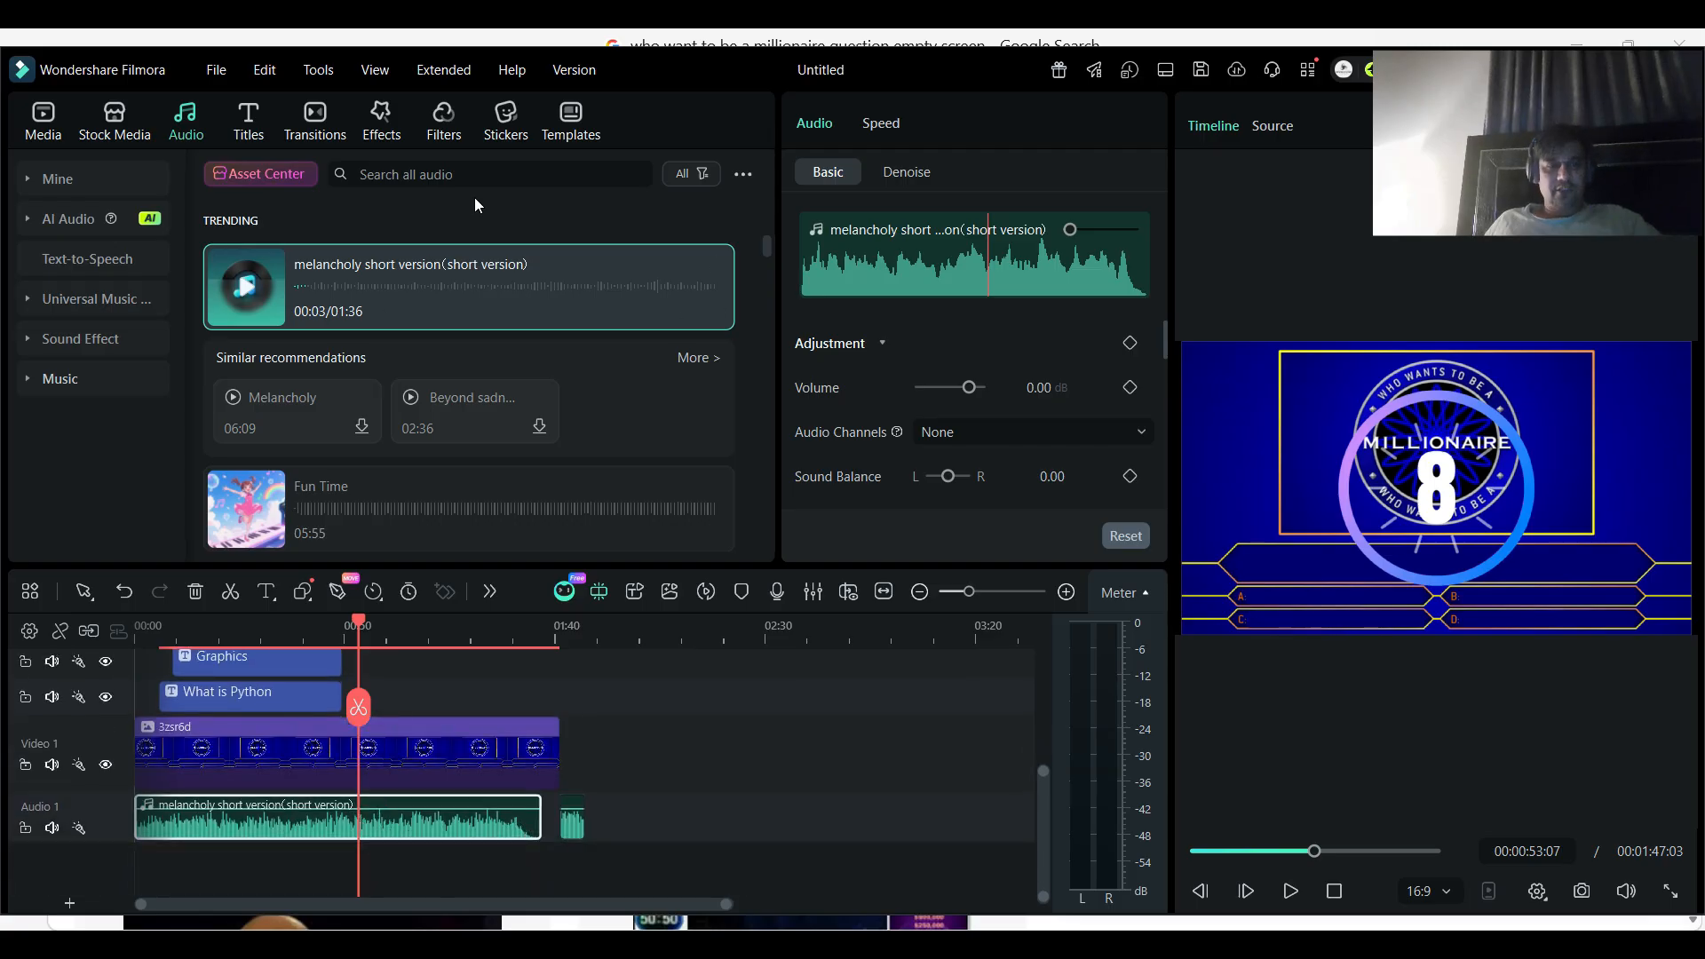
pyautogui.scroll(5, 375, 744)
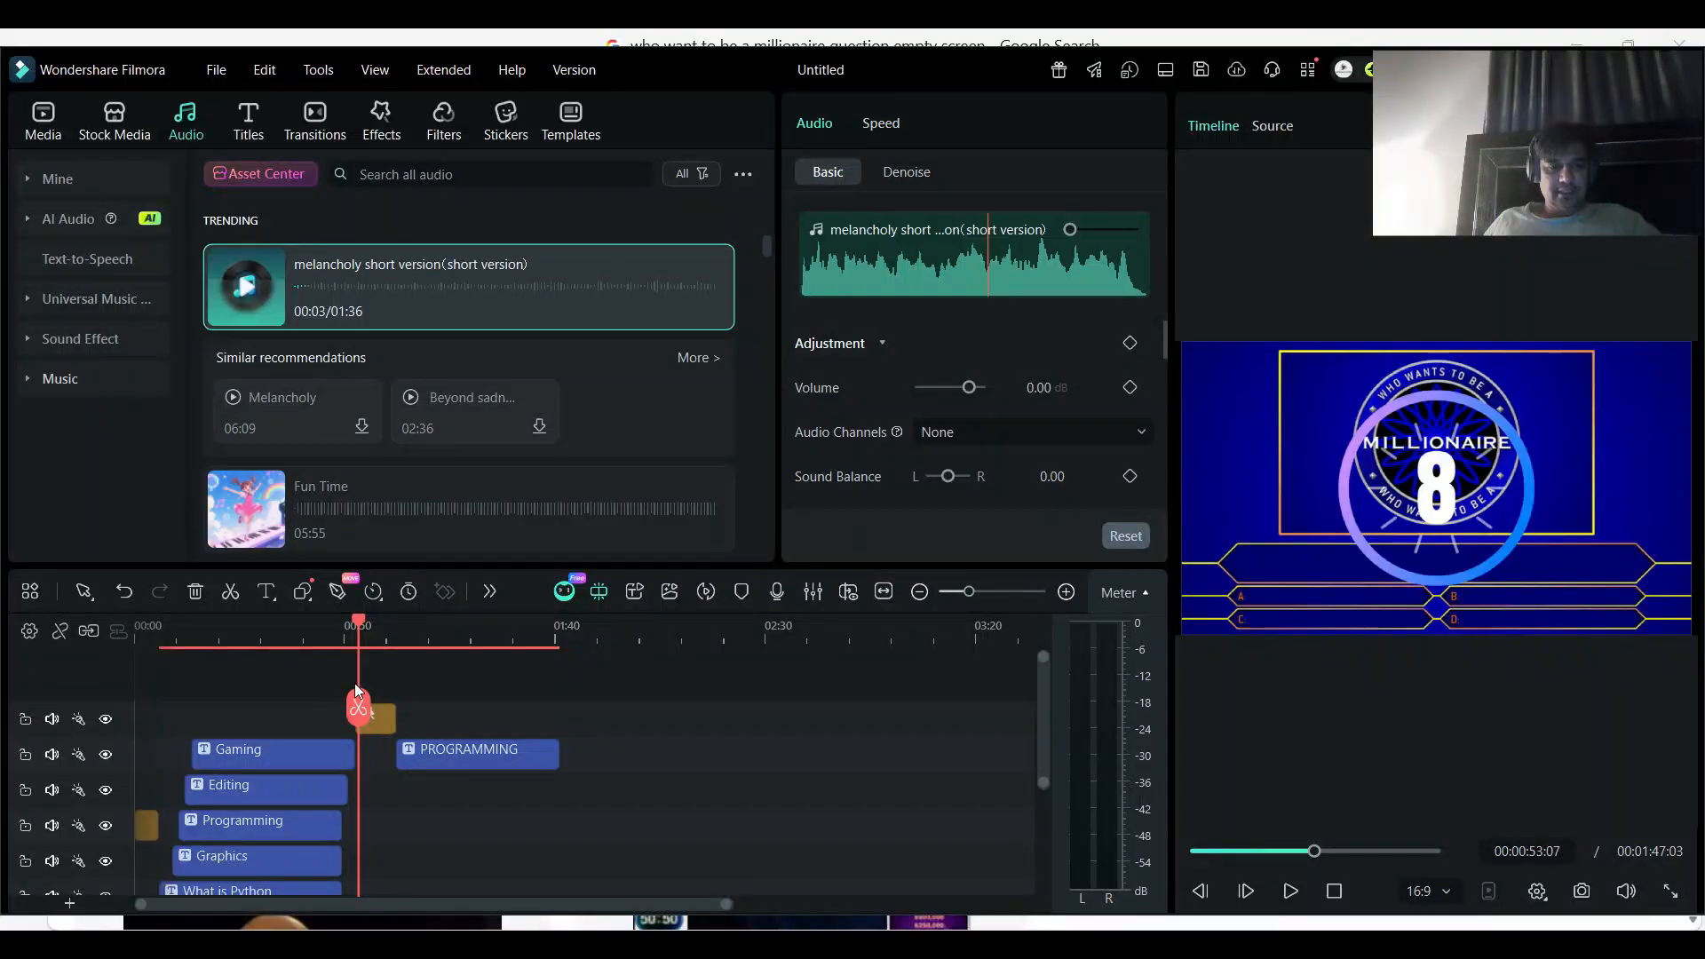
pyautogui.scroll(-3, 380, 804)
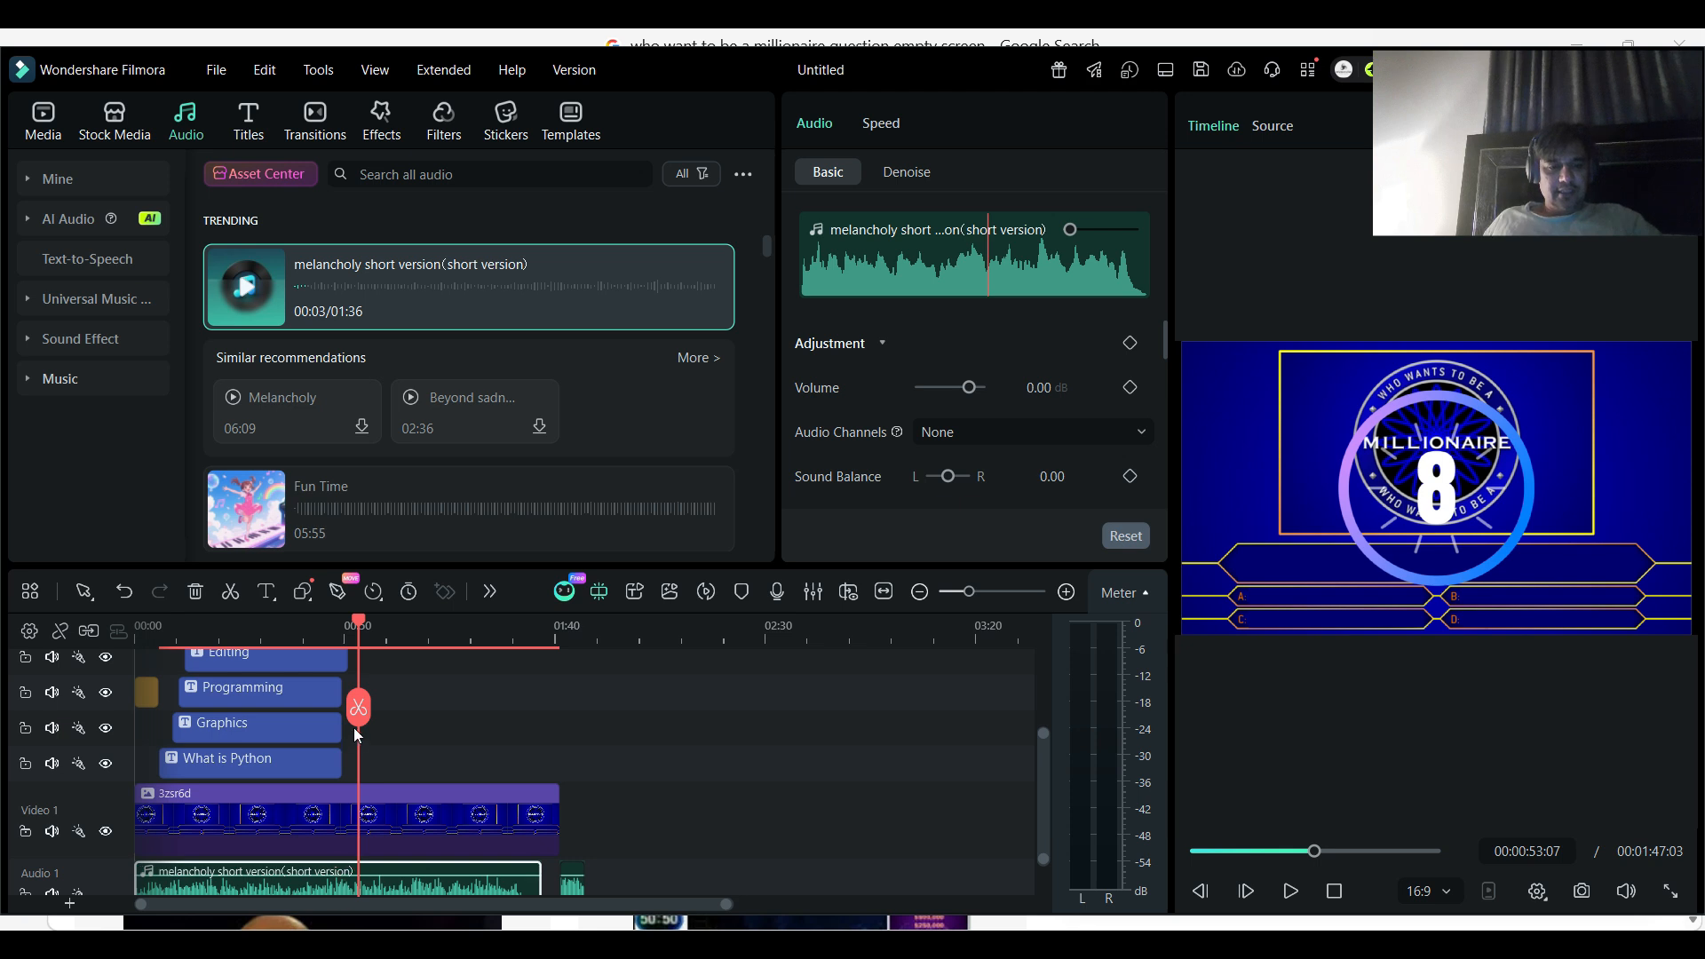
pyautogui.click(356, 721)
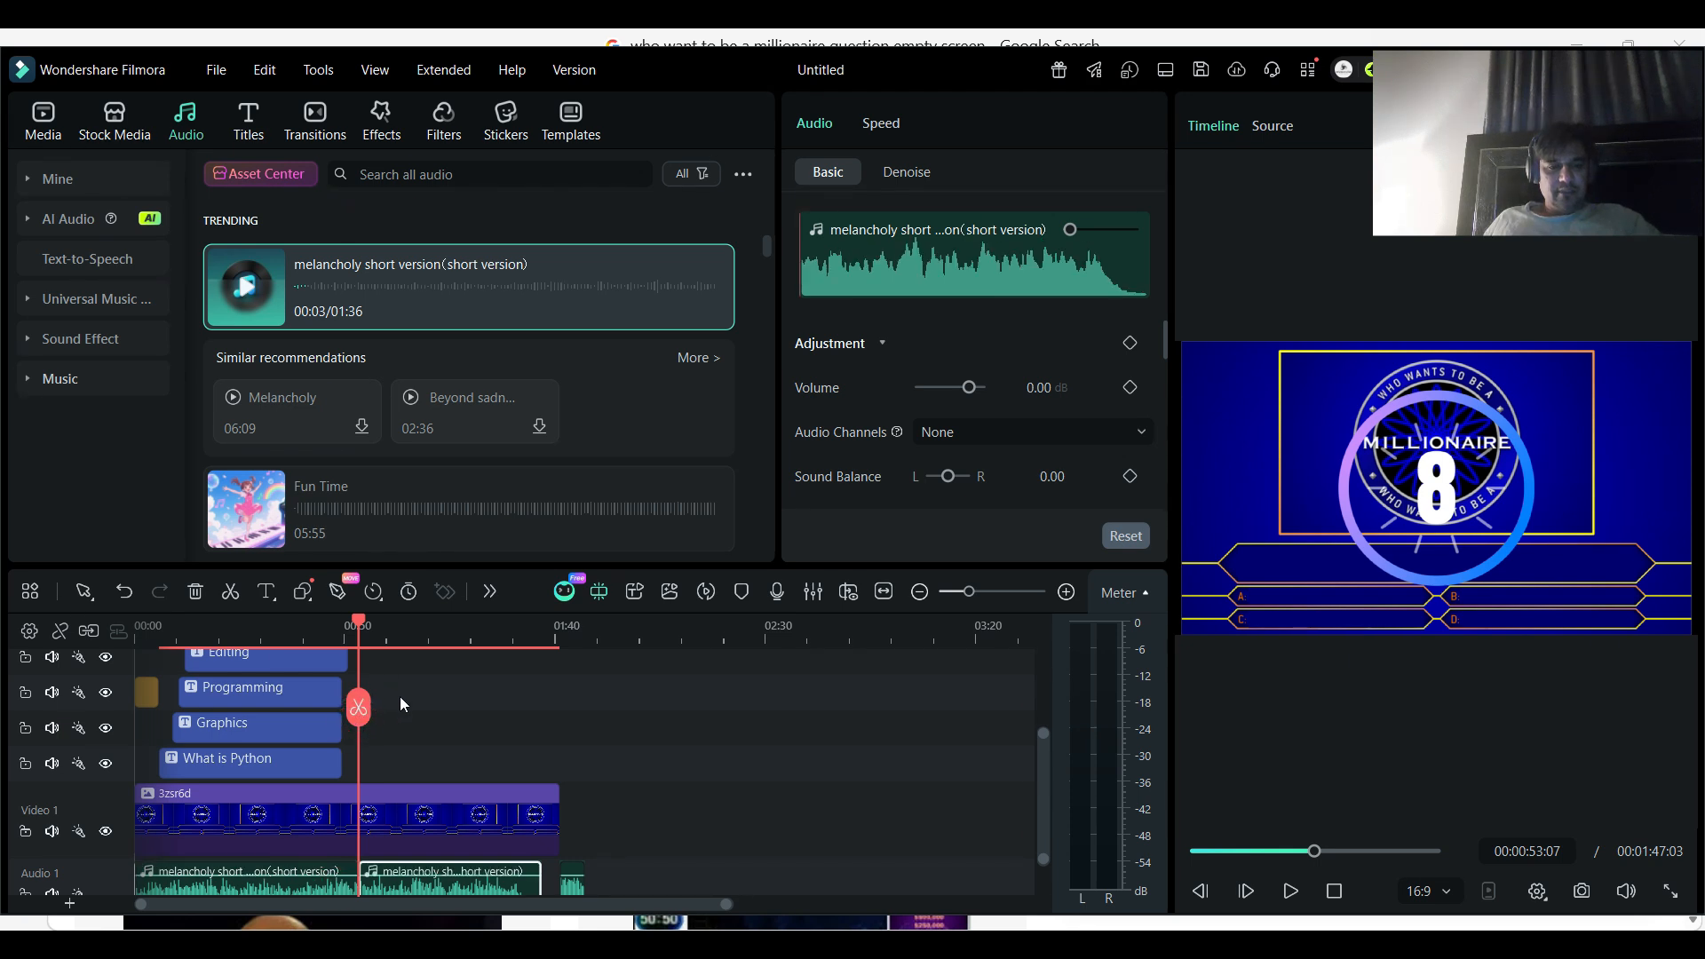
pyautogui.scroll(3, 399, 696)
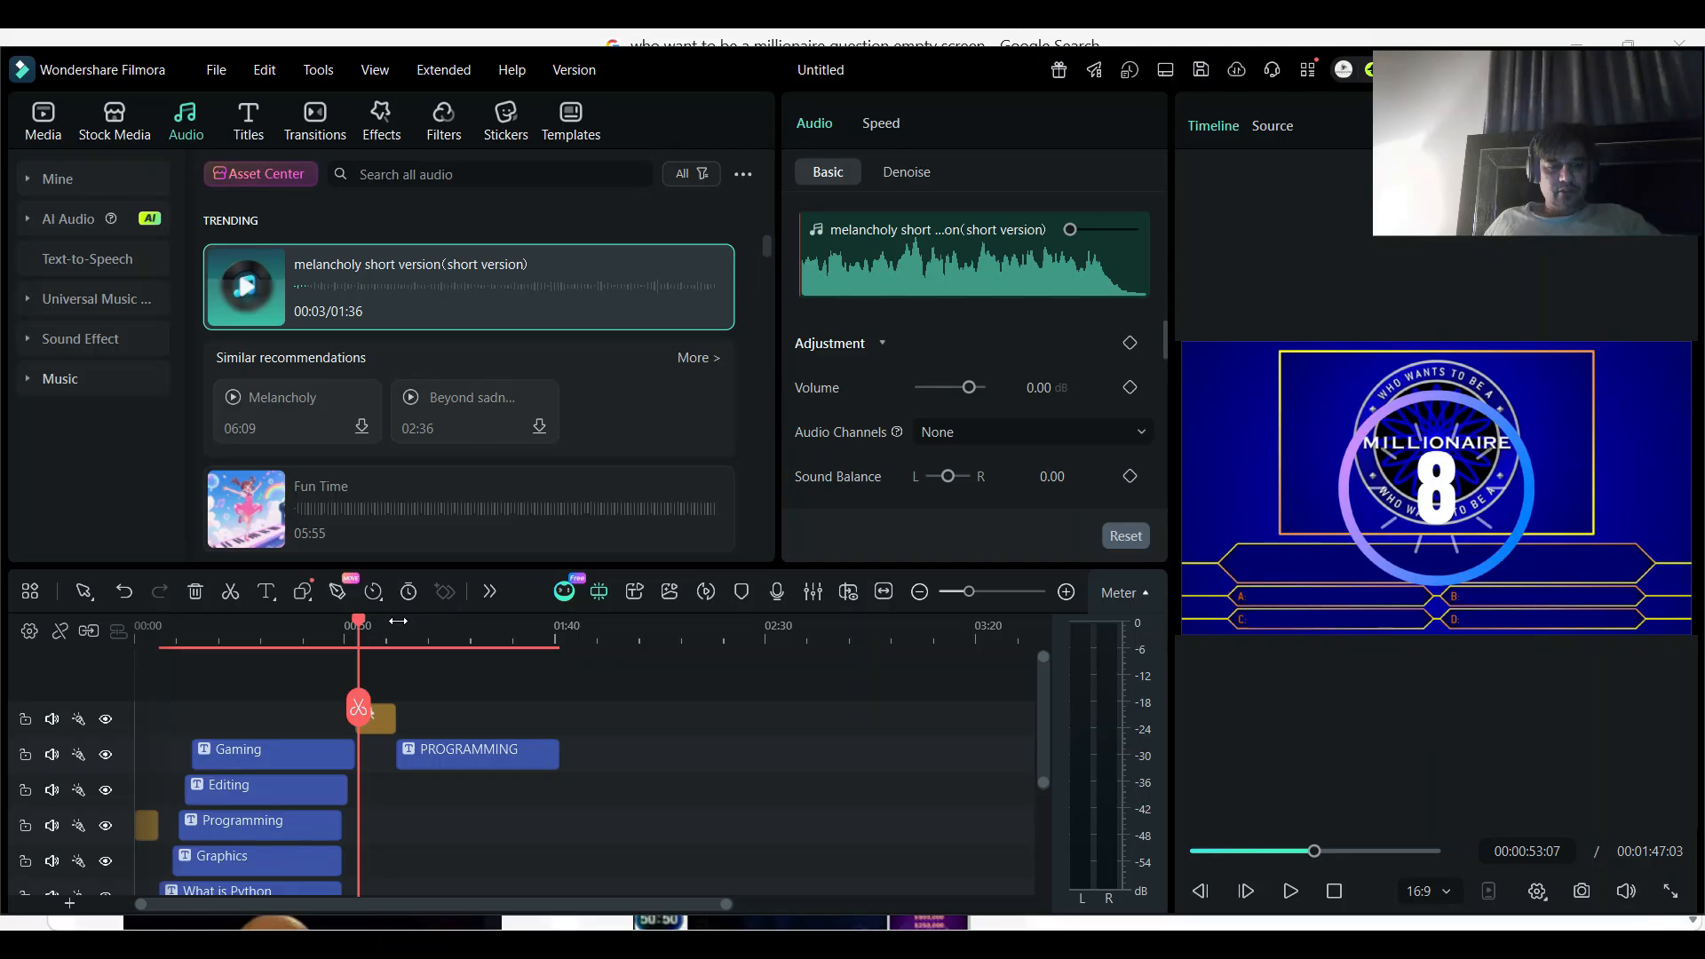
pyautogui.click(398, 620)
pyautogui.click(396, 708)
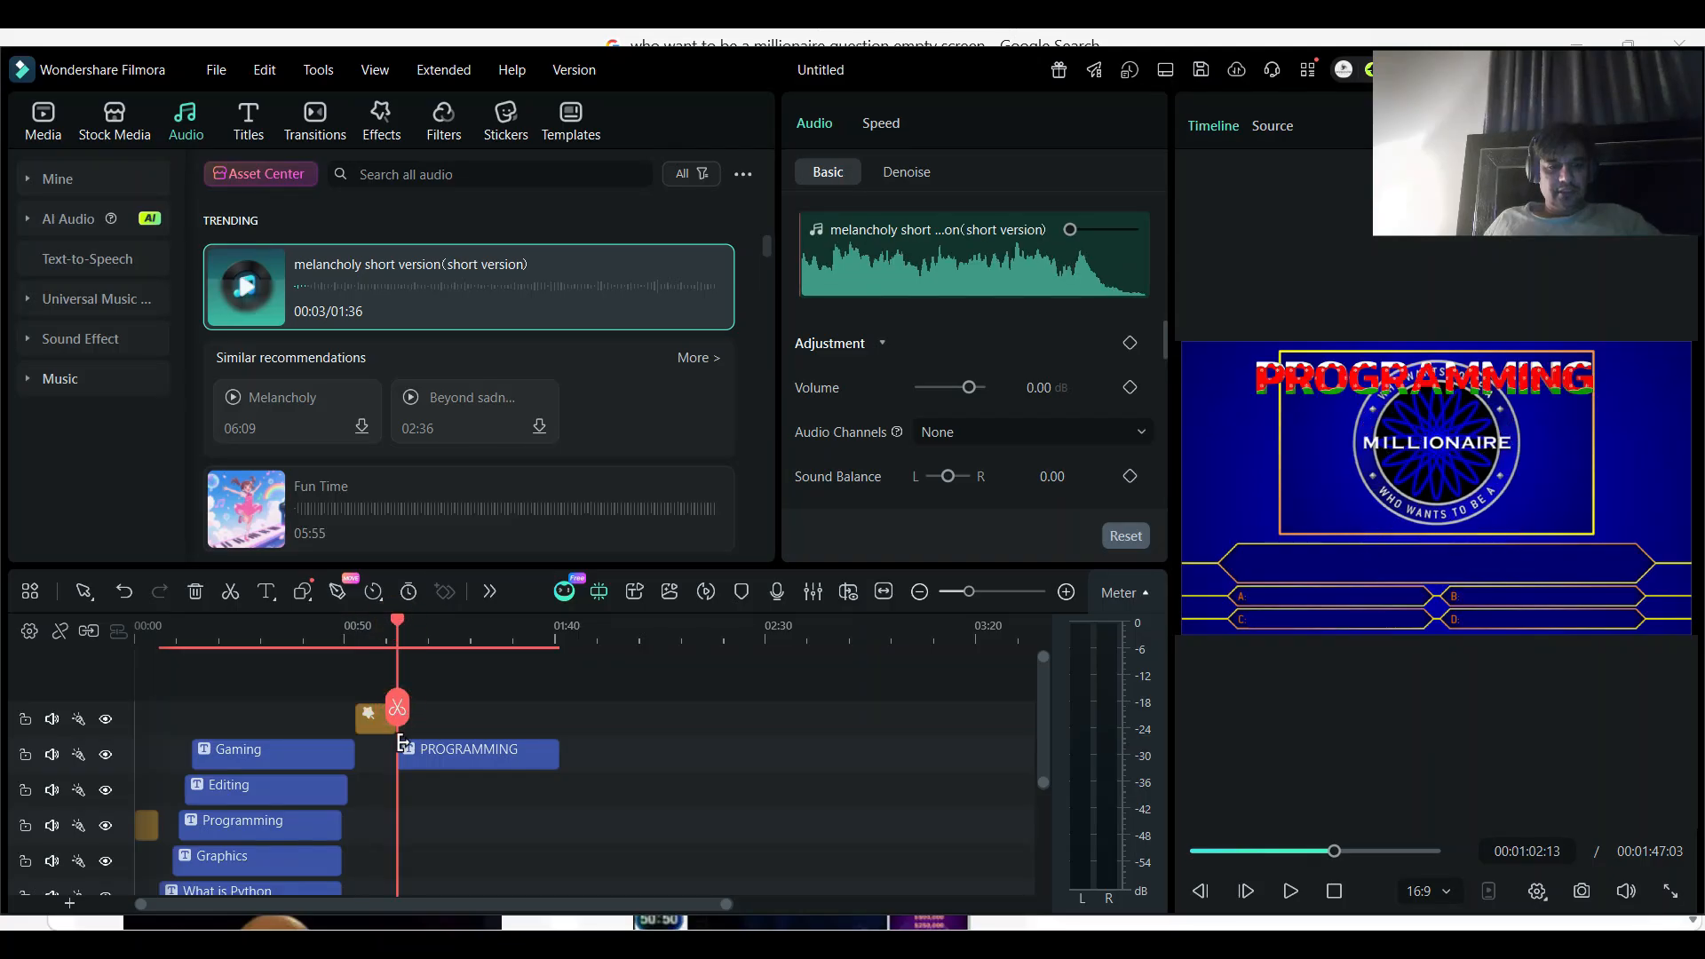
# - Lower the volume of the music segment under the countdown to -27.41 dB
pyautogui.scroll(-3, 431, 792)
pyautogui.click(385, 826)
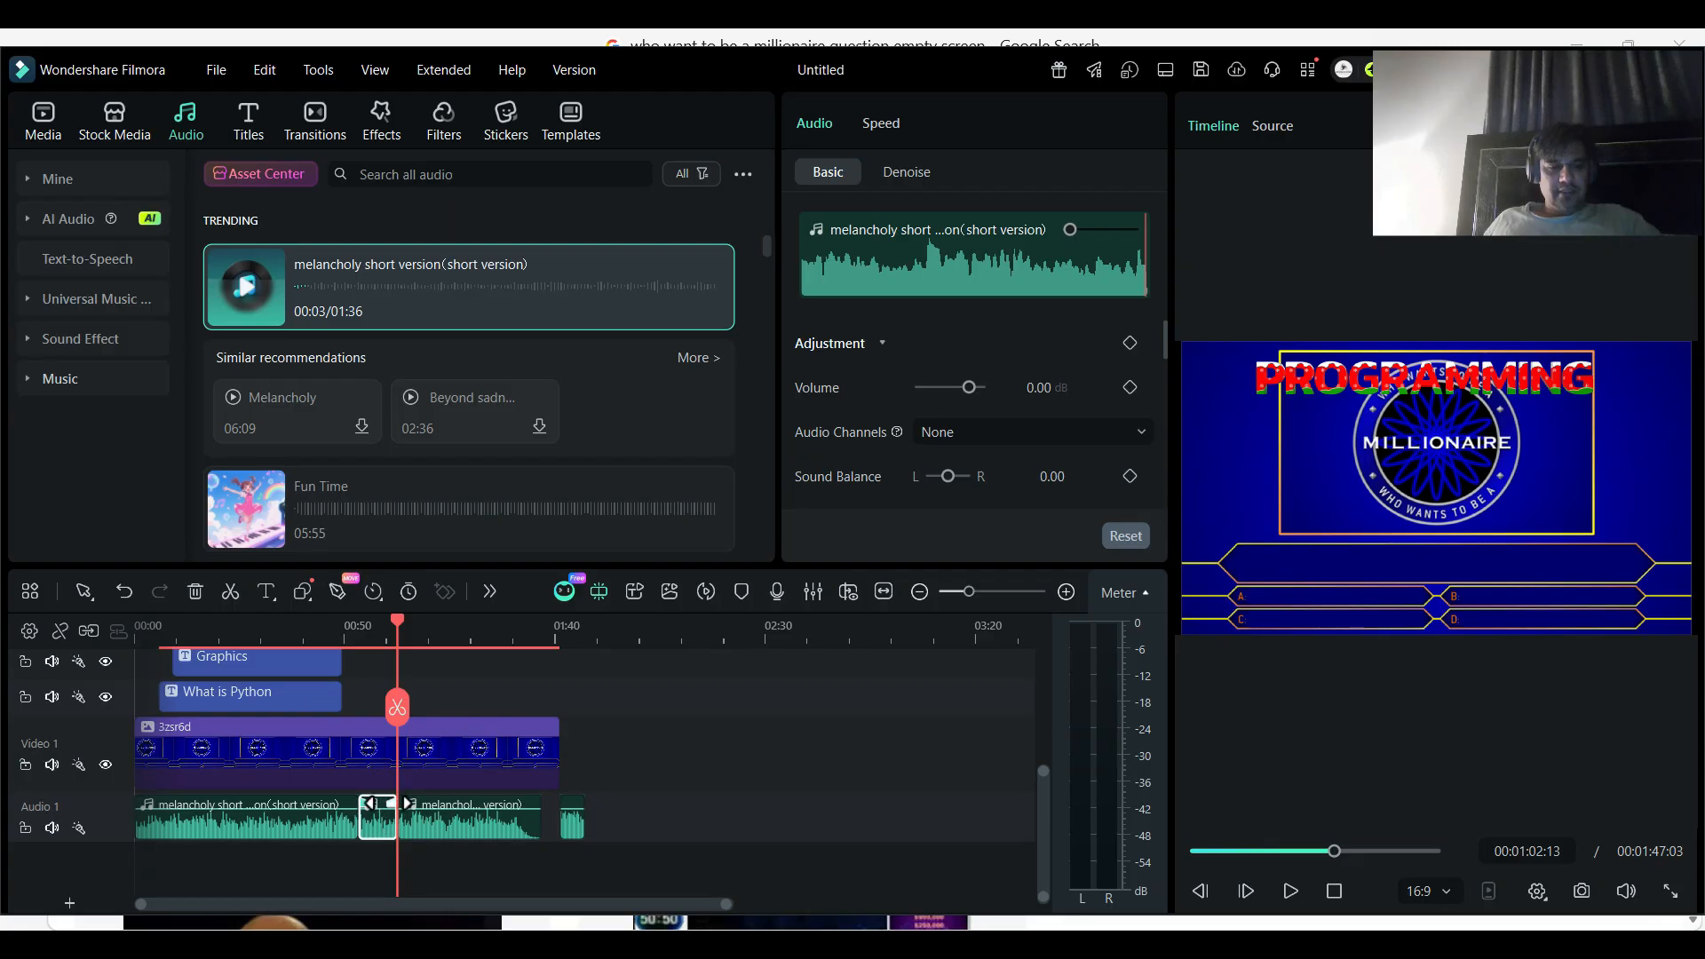
pyautogui.moveTo(377, 814); pyautogui.dragTo(377, 820)
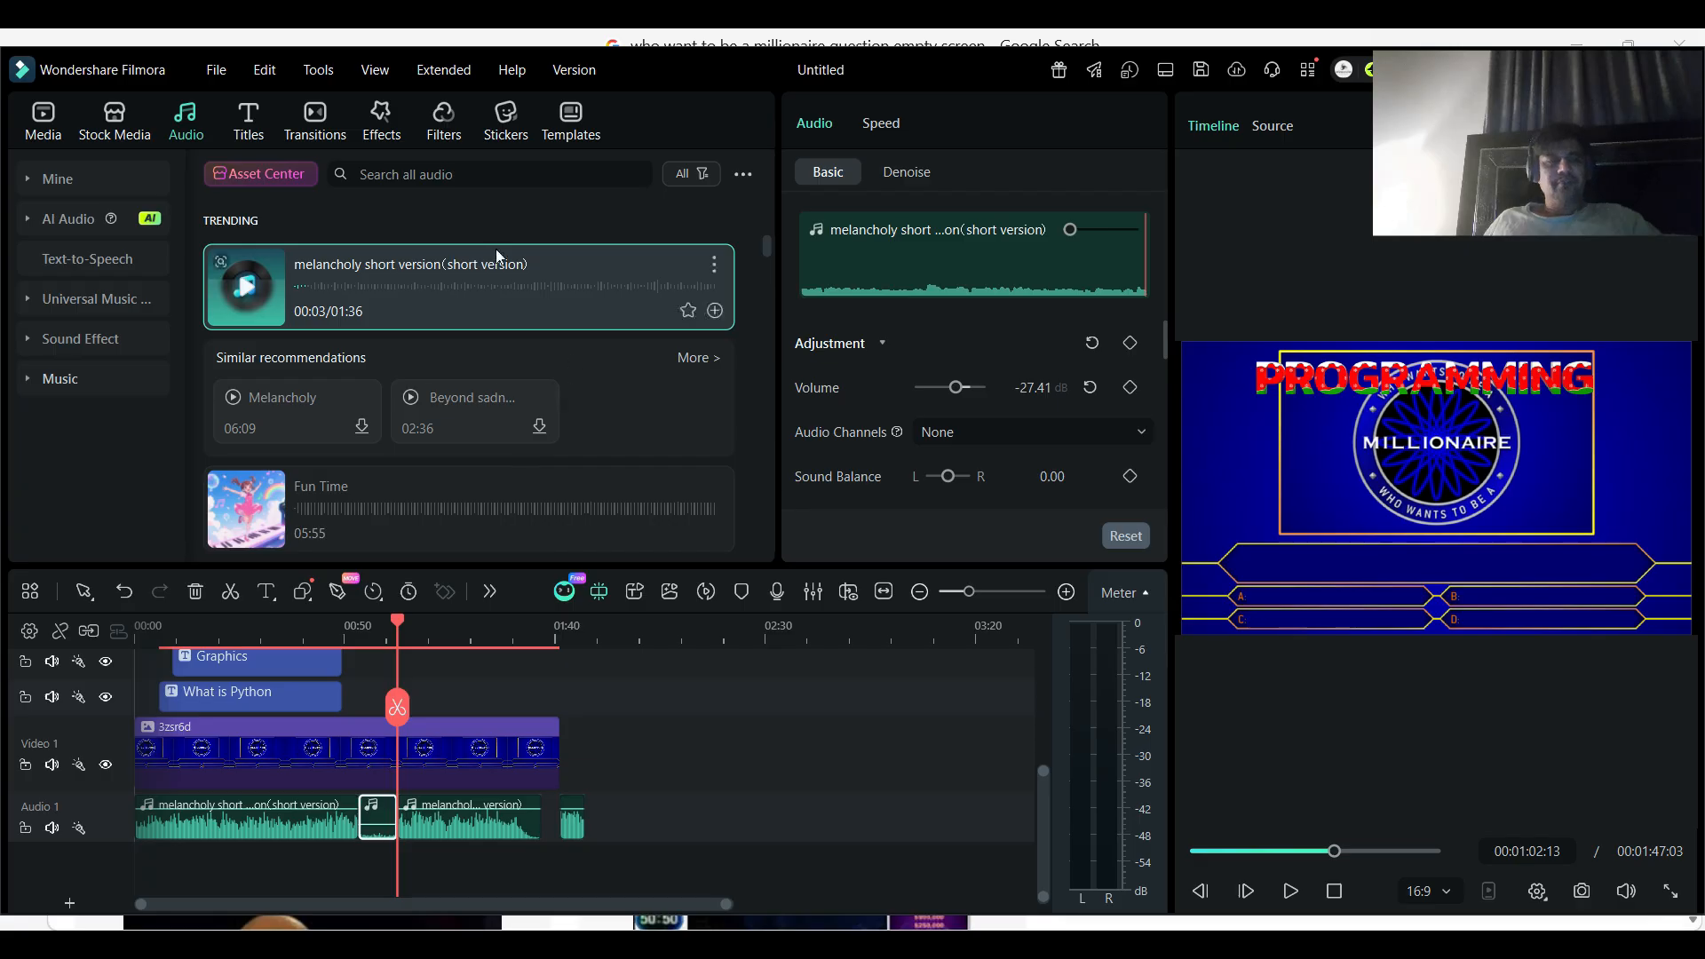
# - Search the audio library for "timer sound"
pyautogui.click(507, 175)
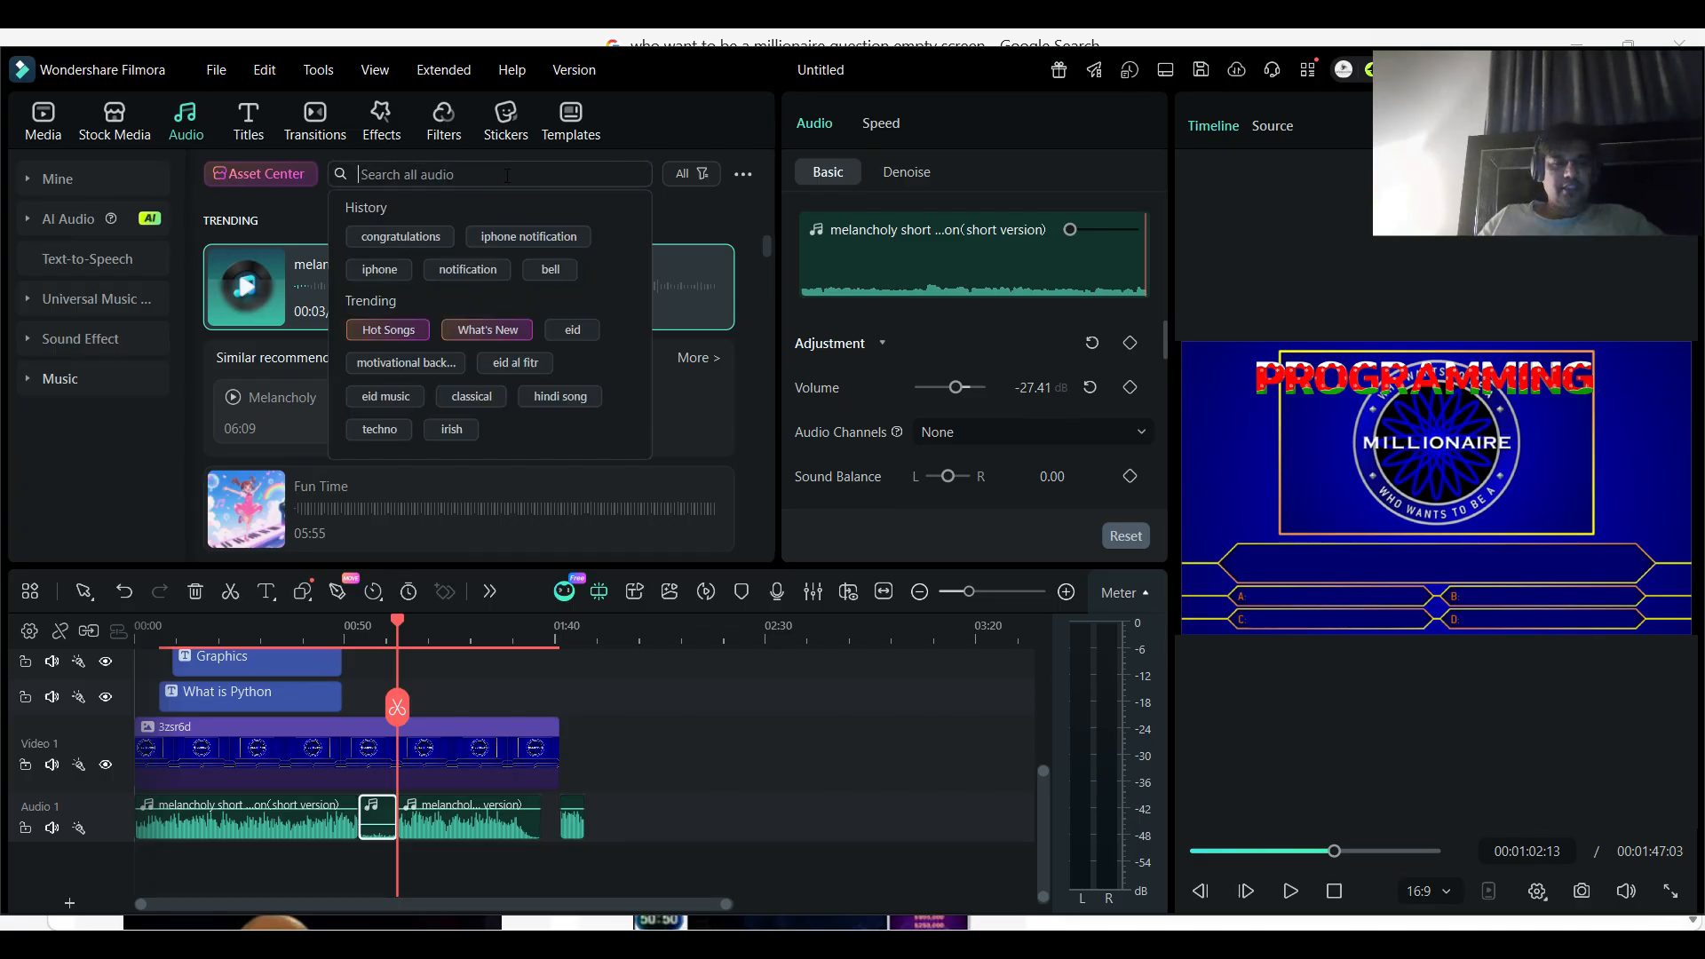
pyautogui.write('t')
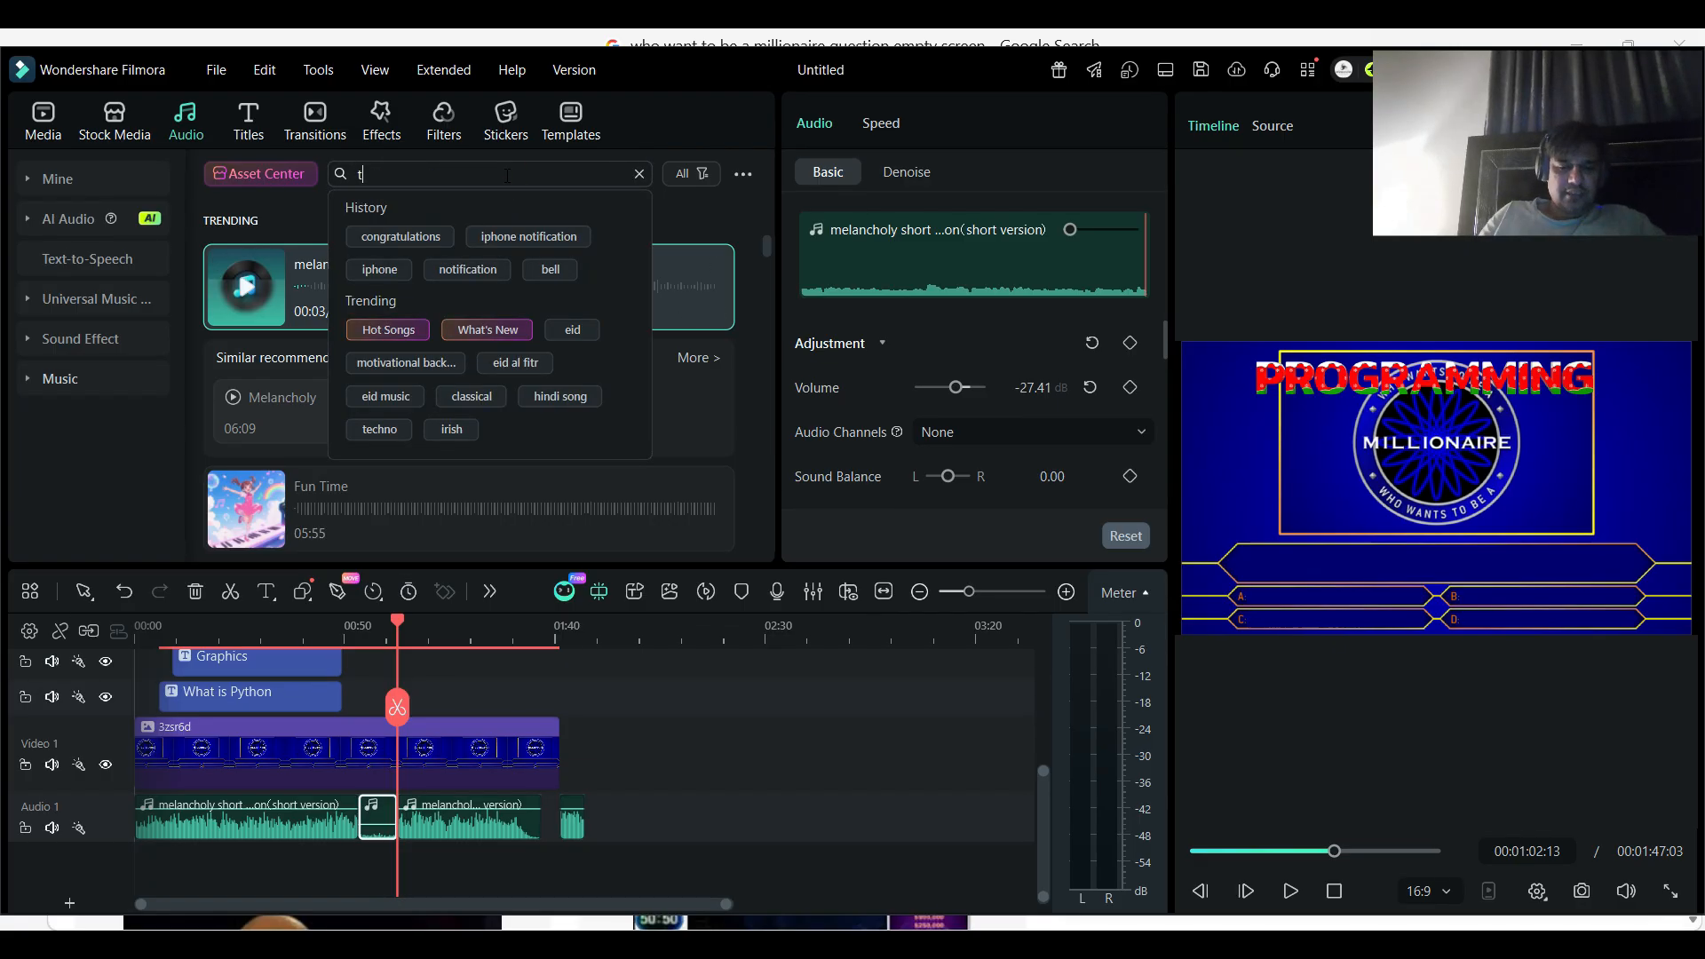
pyautogui.write('imer ')
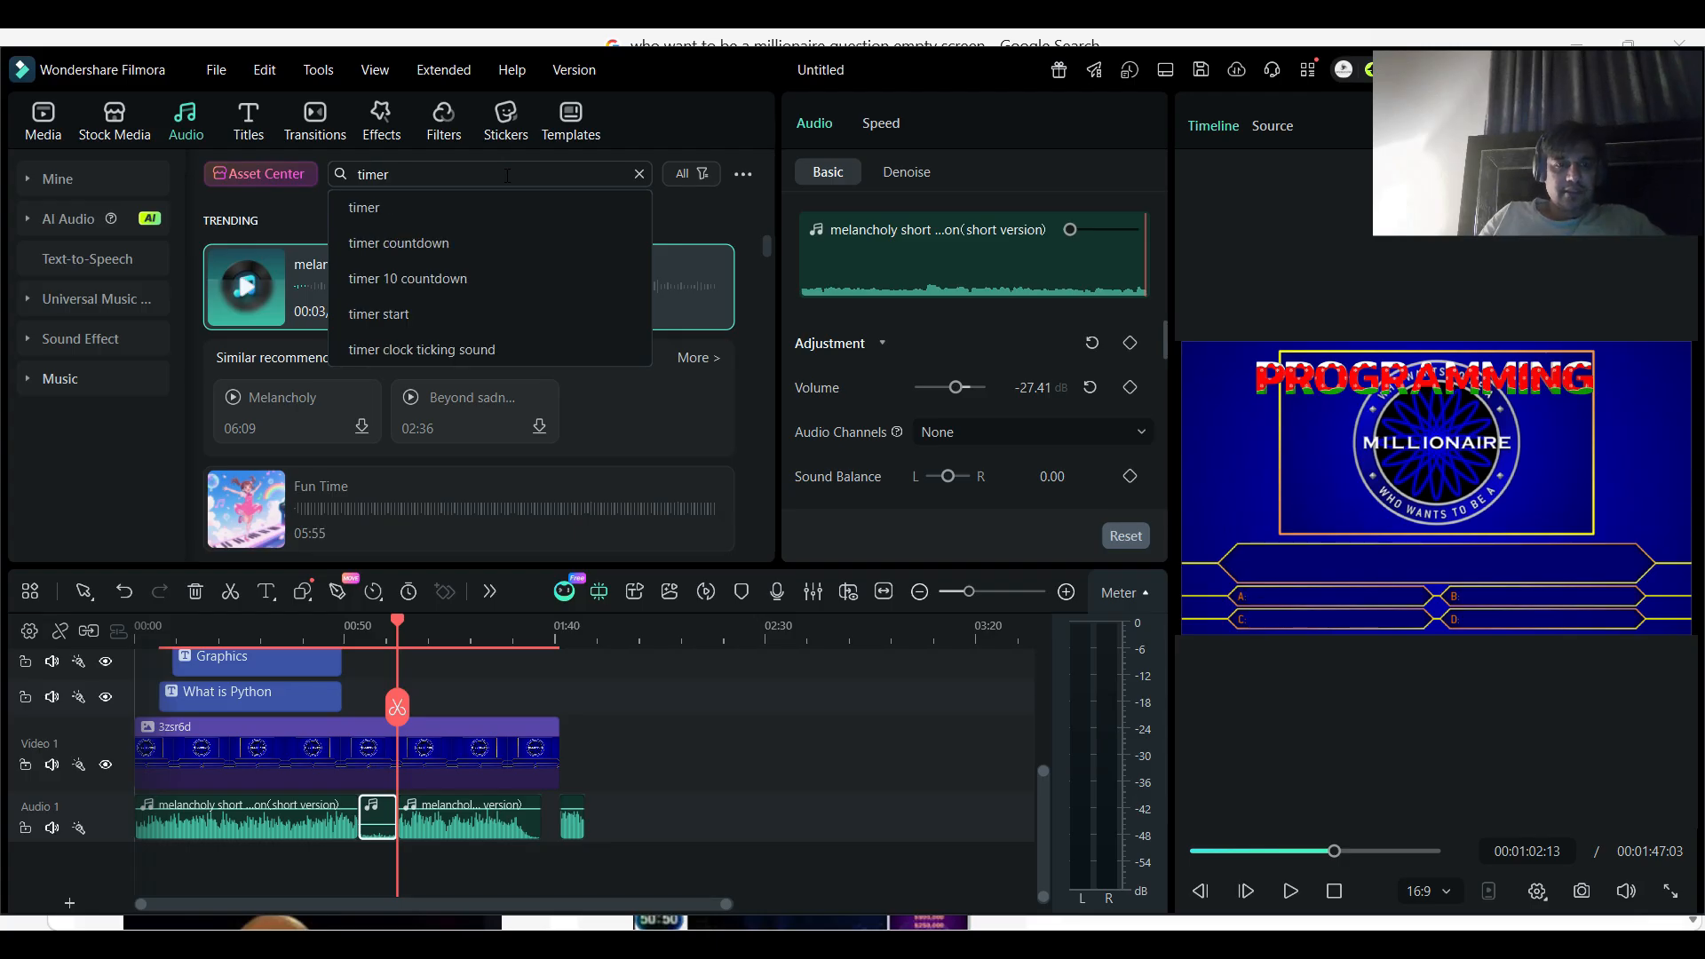
pyautogui.write('sound')
pyautogui.press('Return')
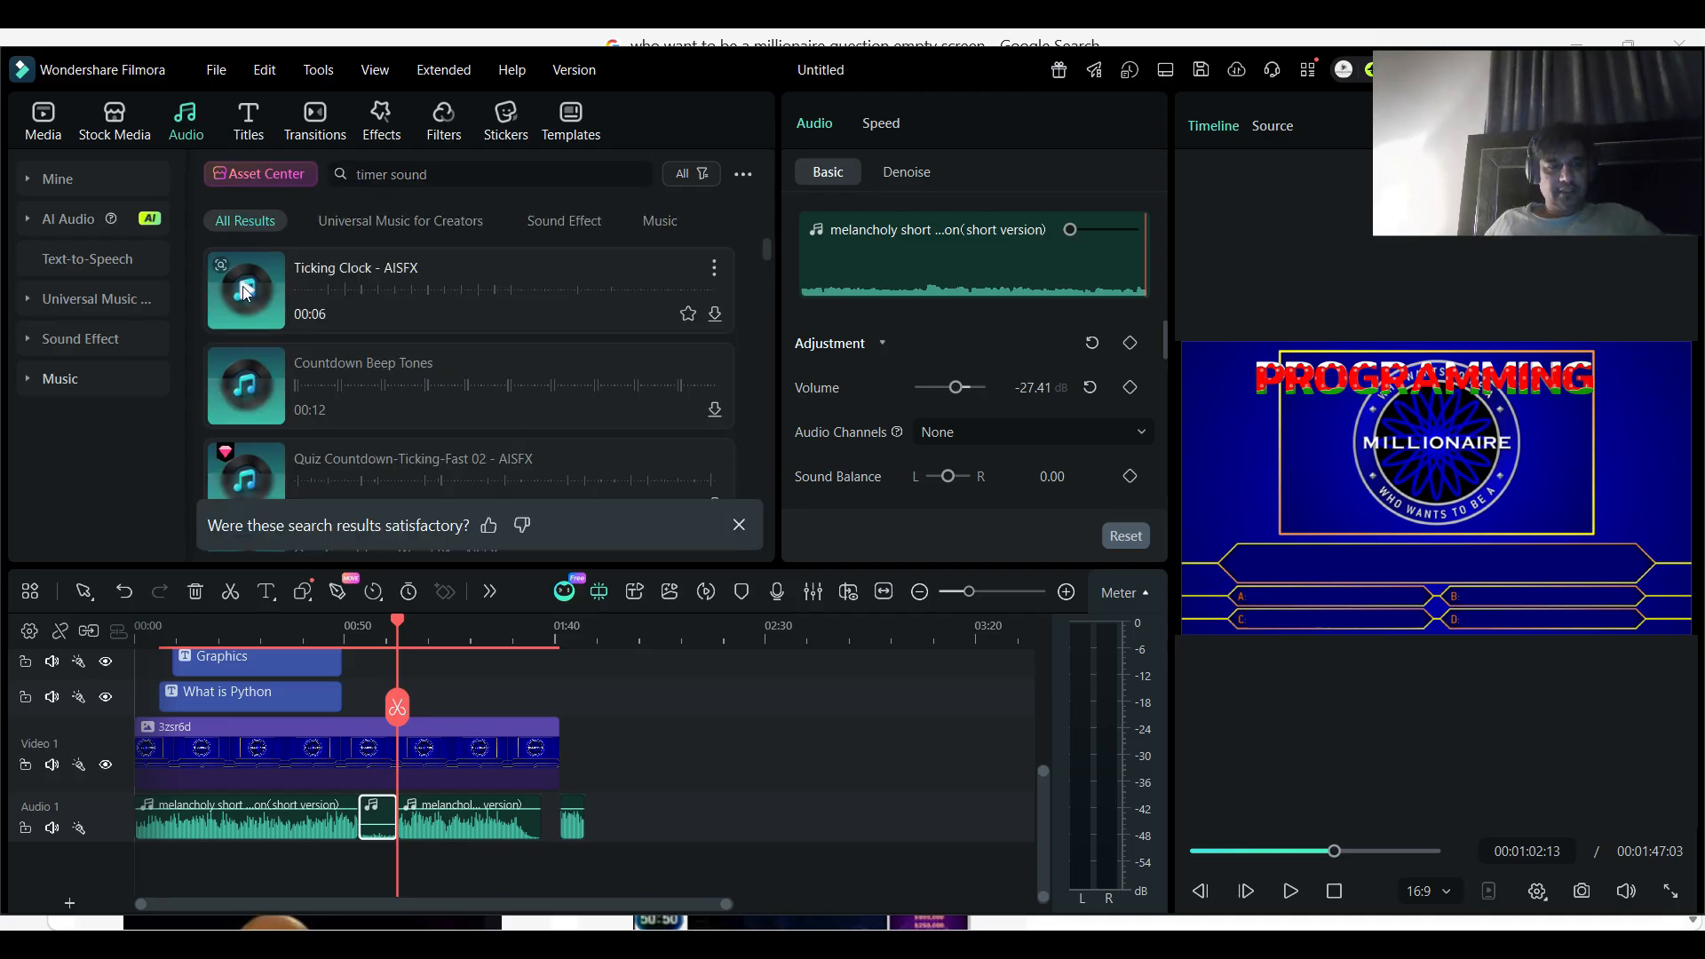
# - Preview Ticking Clock - AISFX and Countdown Beep Tones, and add Countdown Beep Tones to a new Audio 2 track at the countdown's start
pyautogui.click(253, 300)
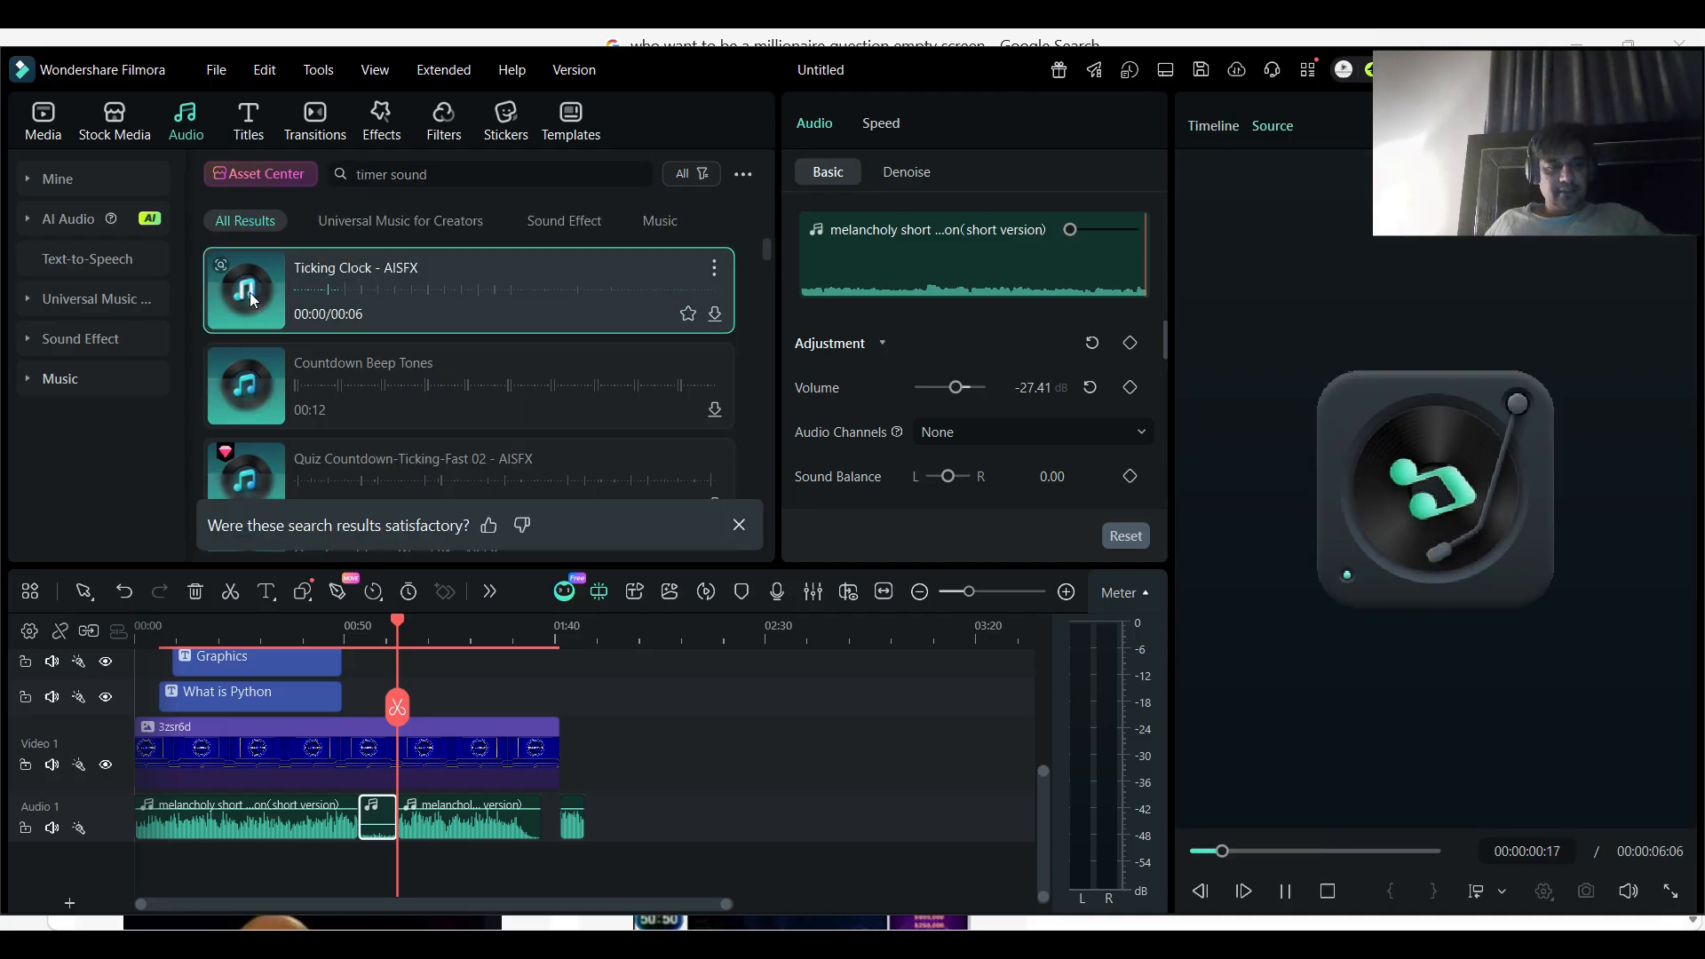
pyautogui.click(253, 300)
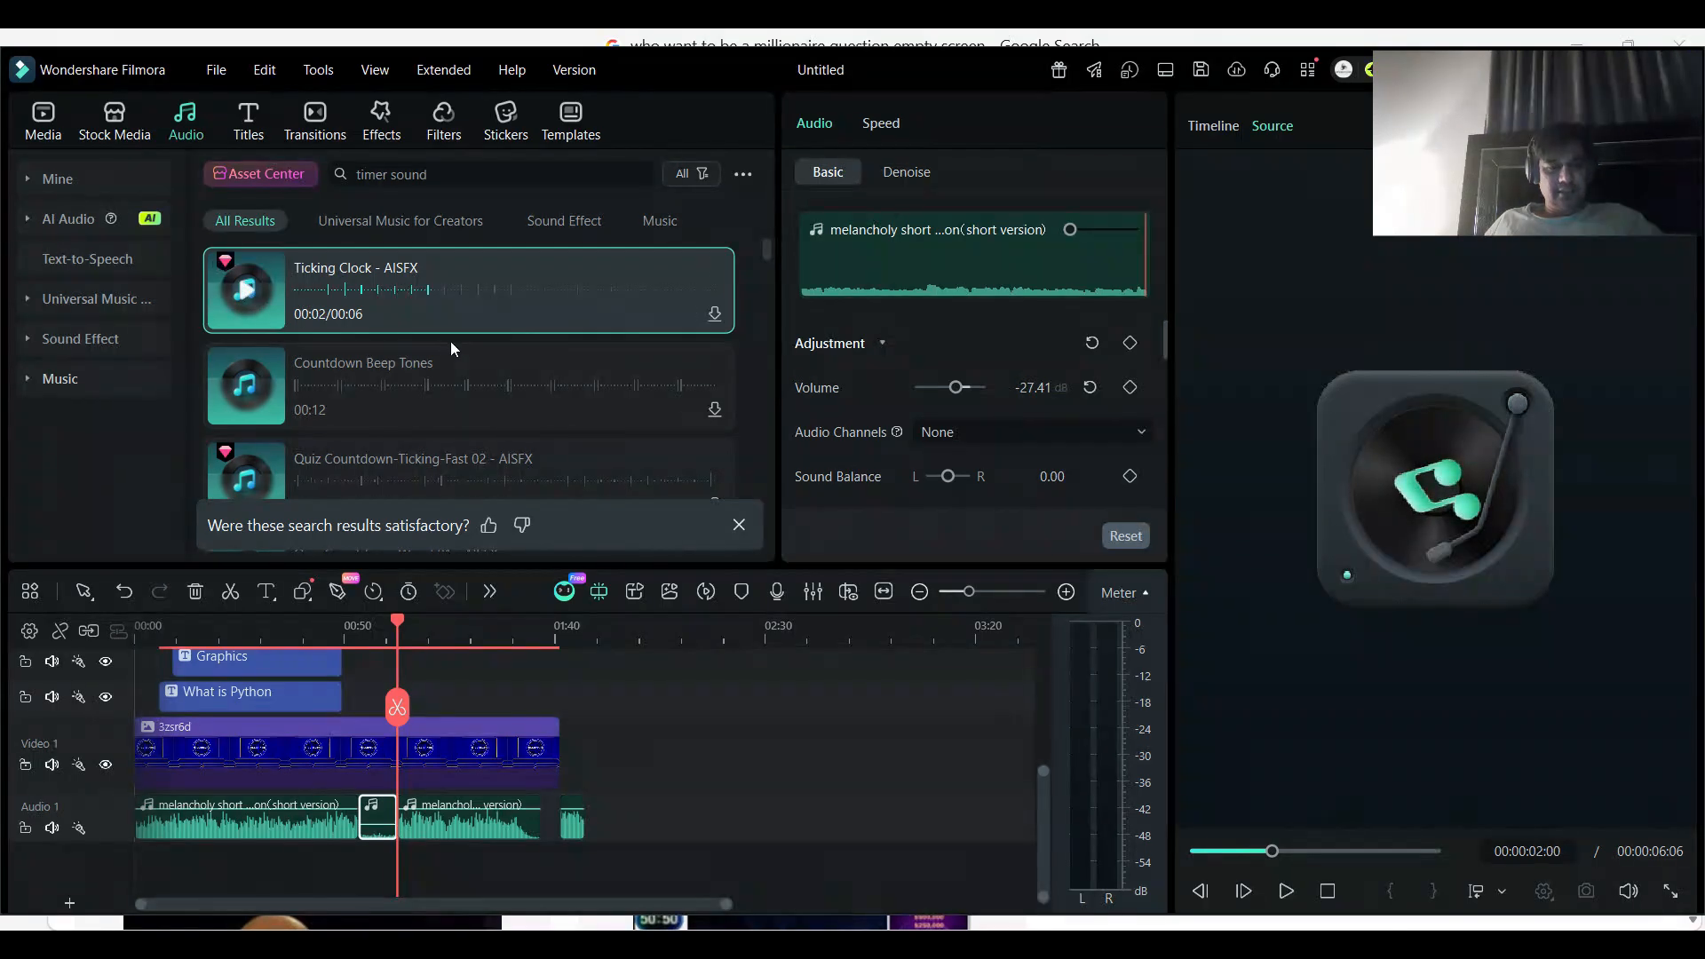
pyautogui.click(488, 315)
pyautogui.click(481, 313)
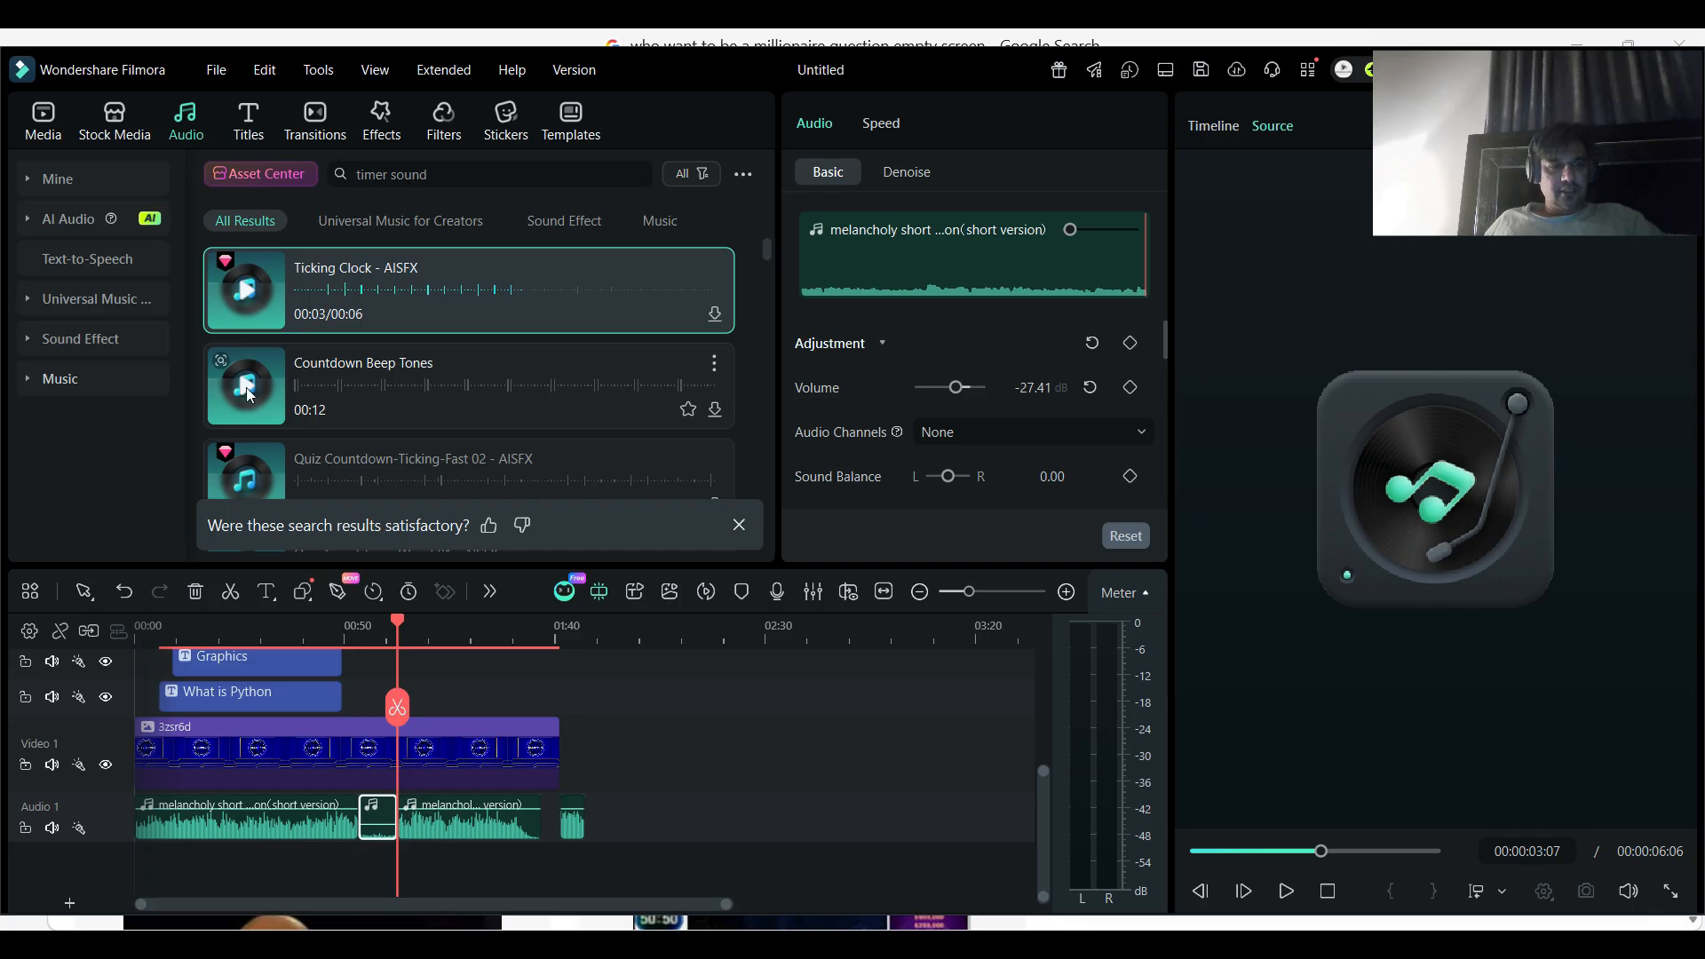
pyautogui.click(249, 396)
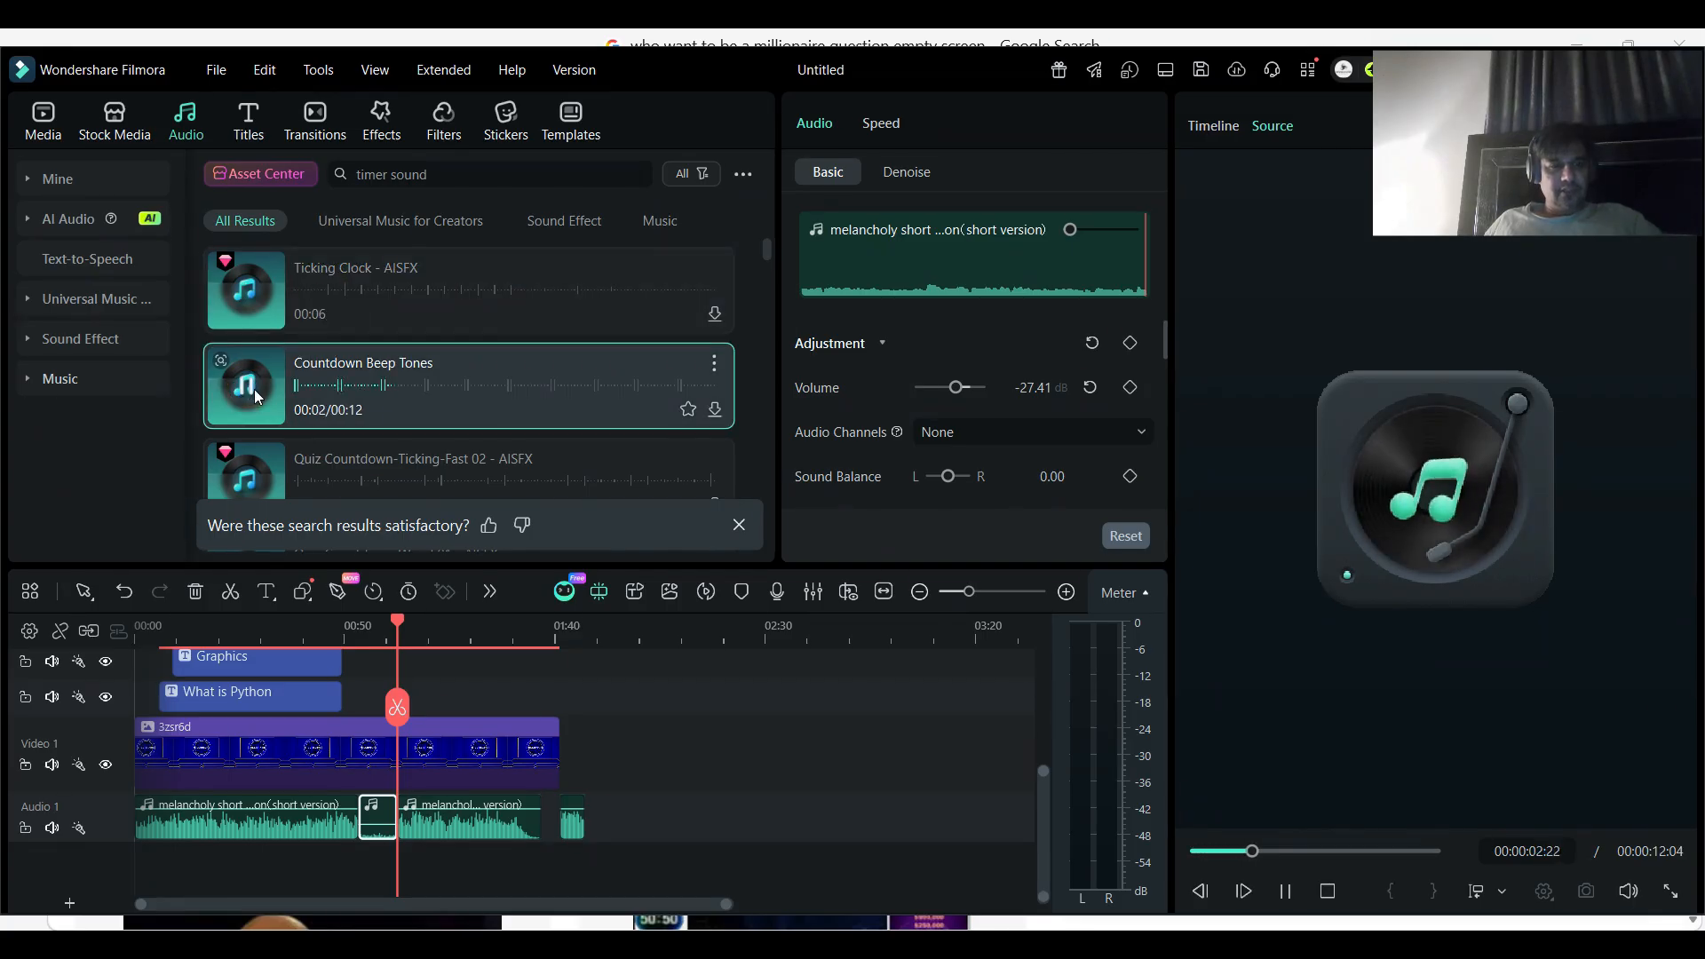
pyautogui.click(428, 318)
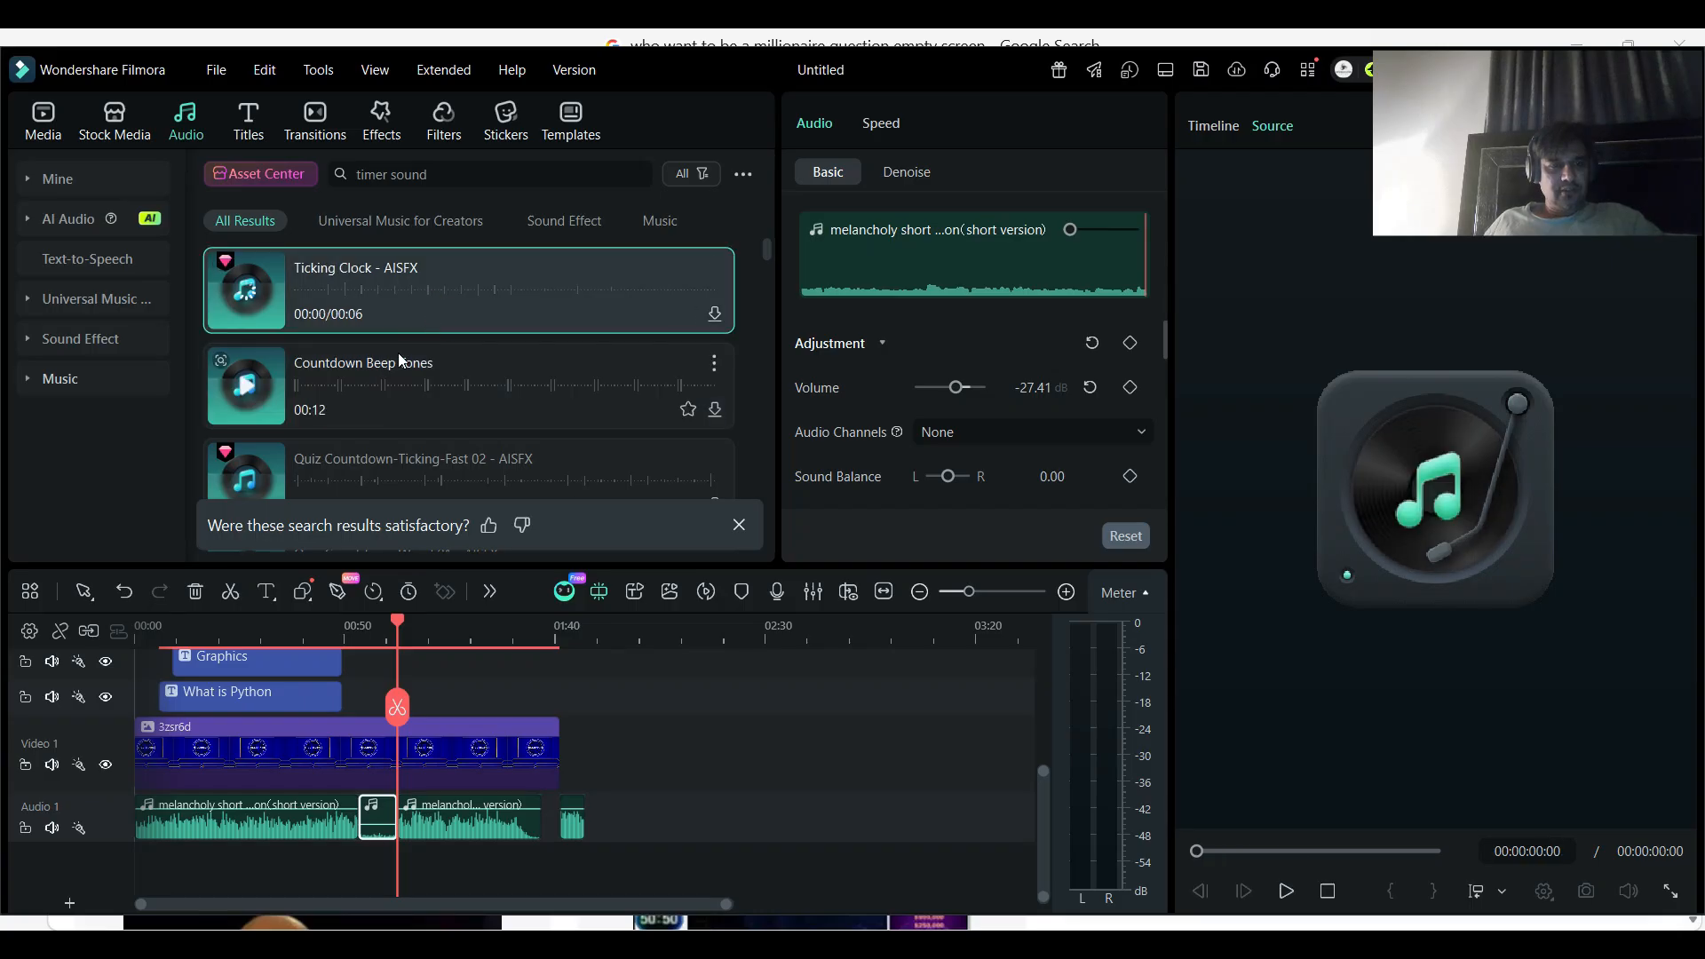
pyautogui.moveTo(394, 410); pyautogui.dragTo(372, 886)
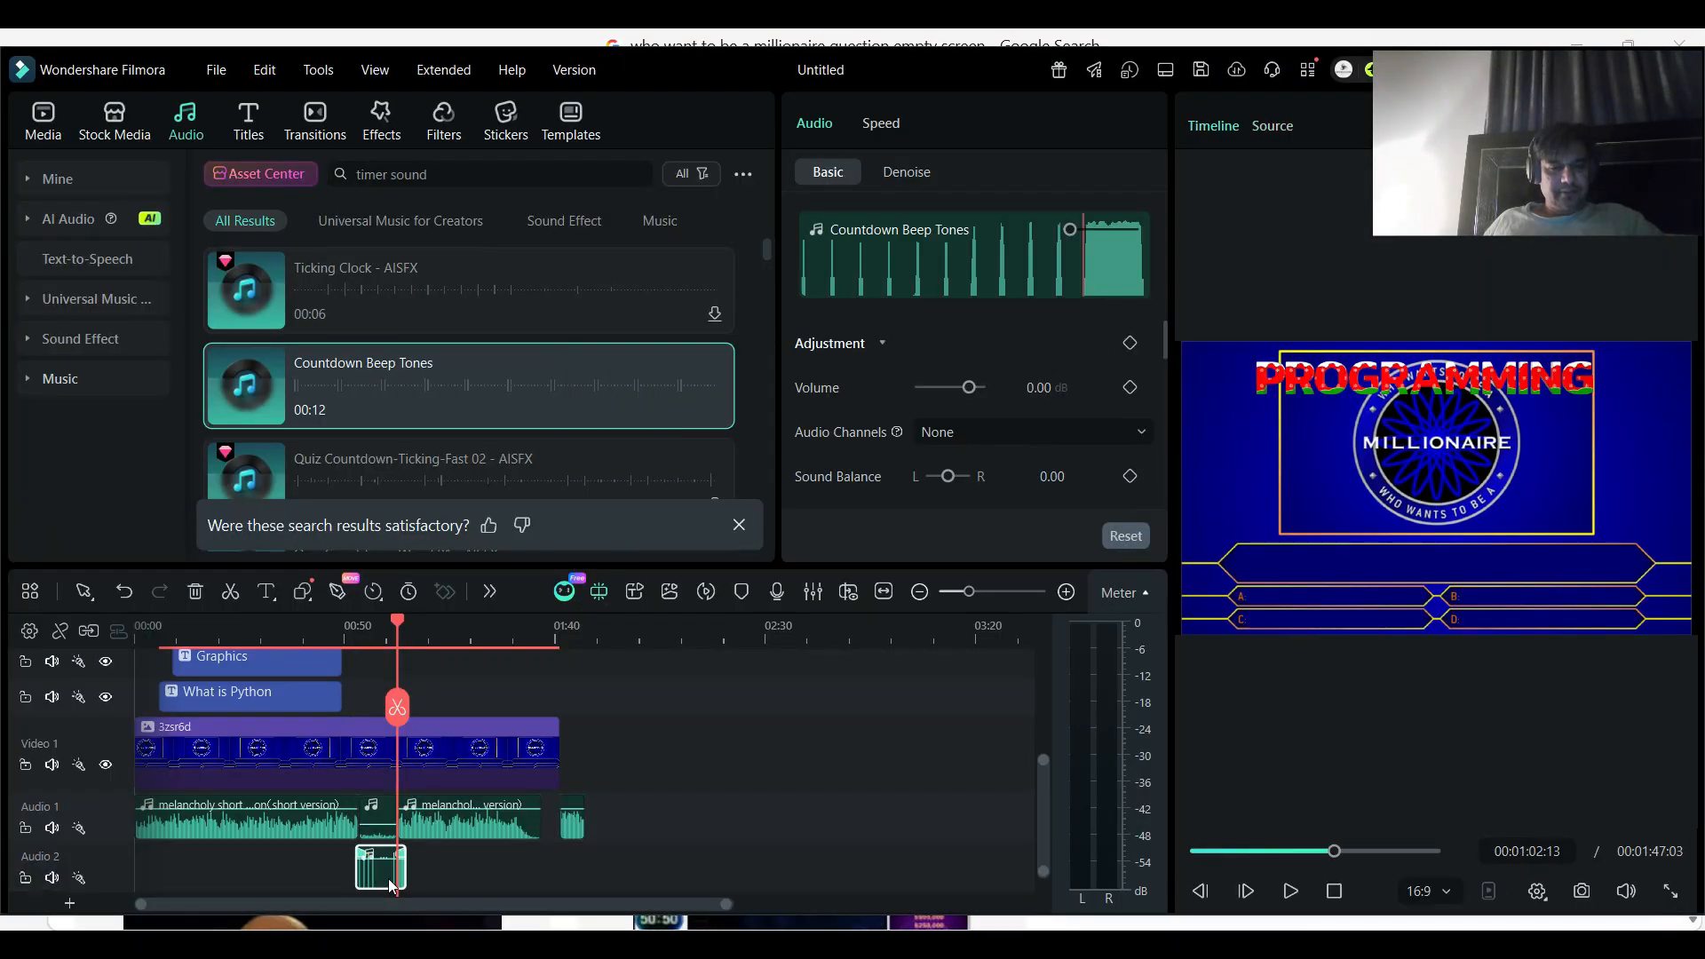
# - Delete the music segment above the countdown beeps and trim the end of Countdown Beep Tones to the playhead at 00:01:02:13
pyautogui.click(387, 824)
pyautogui.press('Delete')
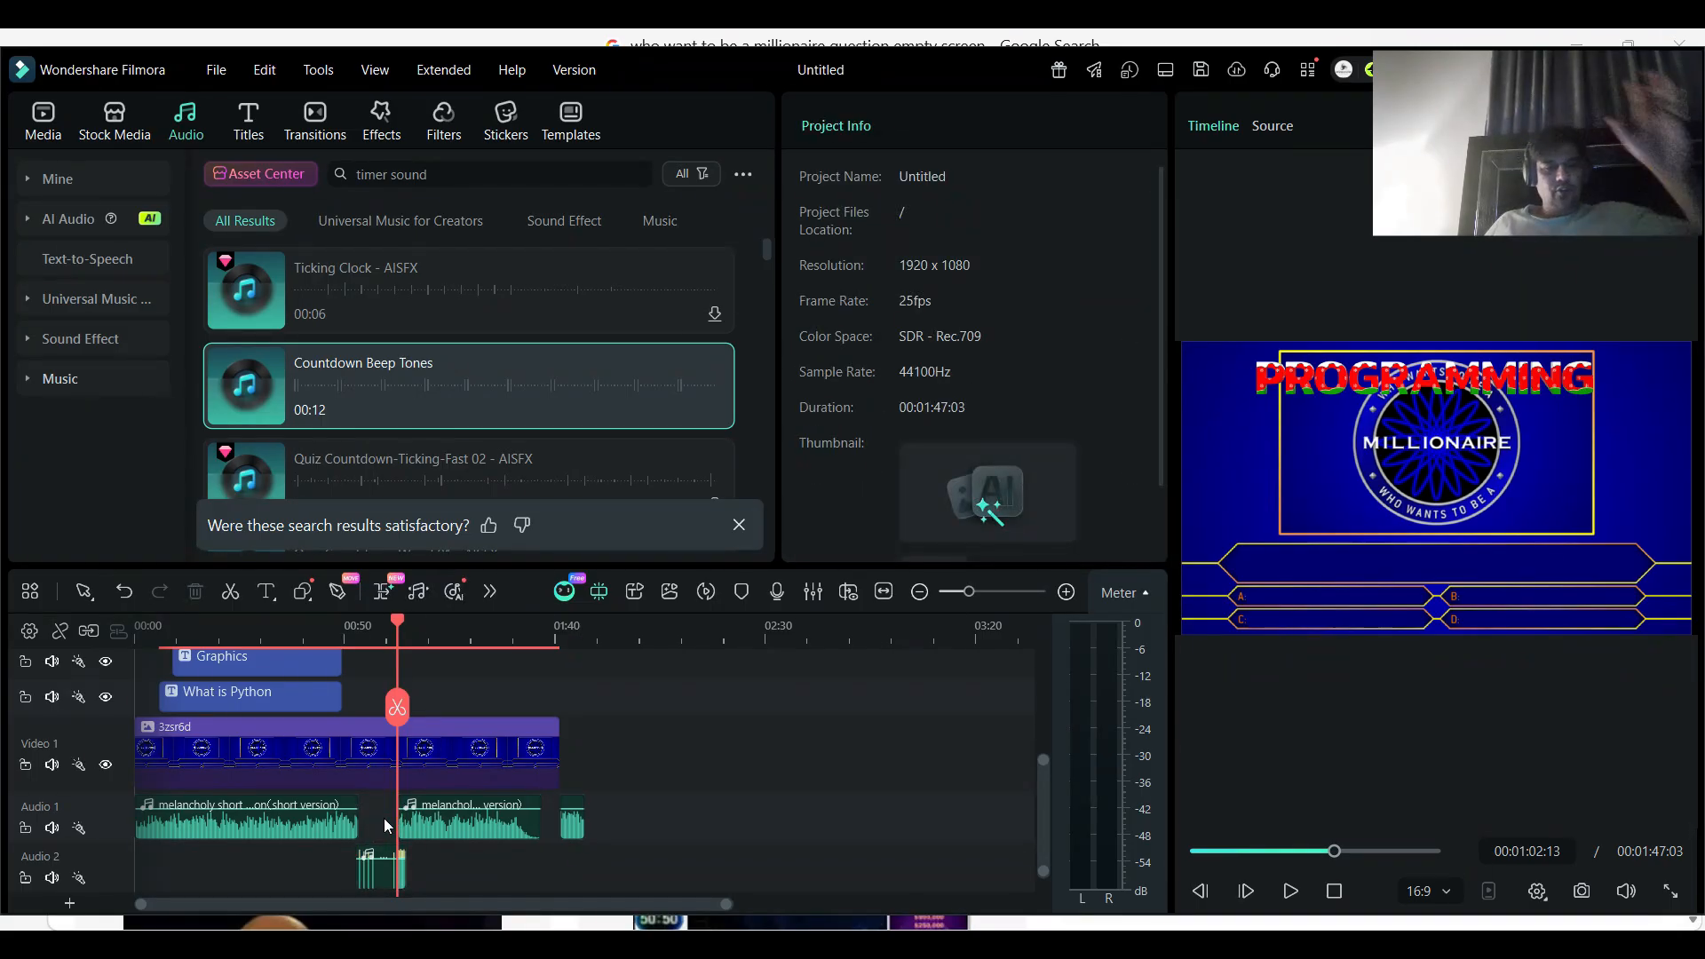
pyautogui.moveTo(406, 867); pyautogui.dragTo(395, 865)
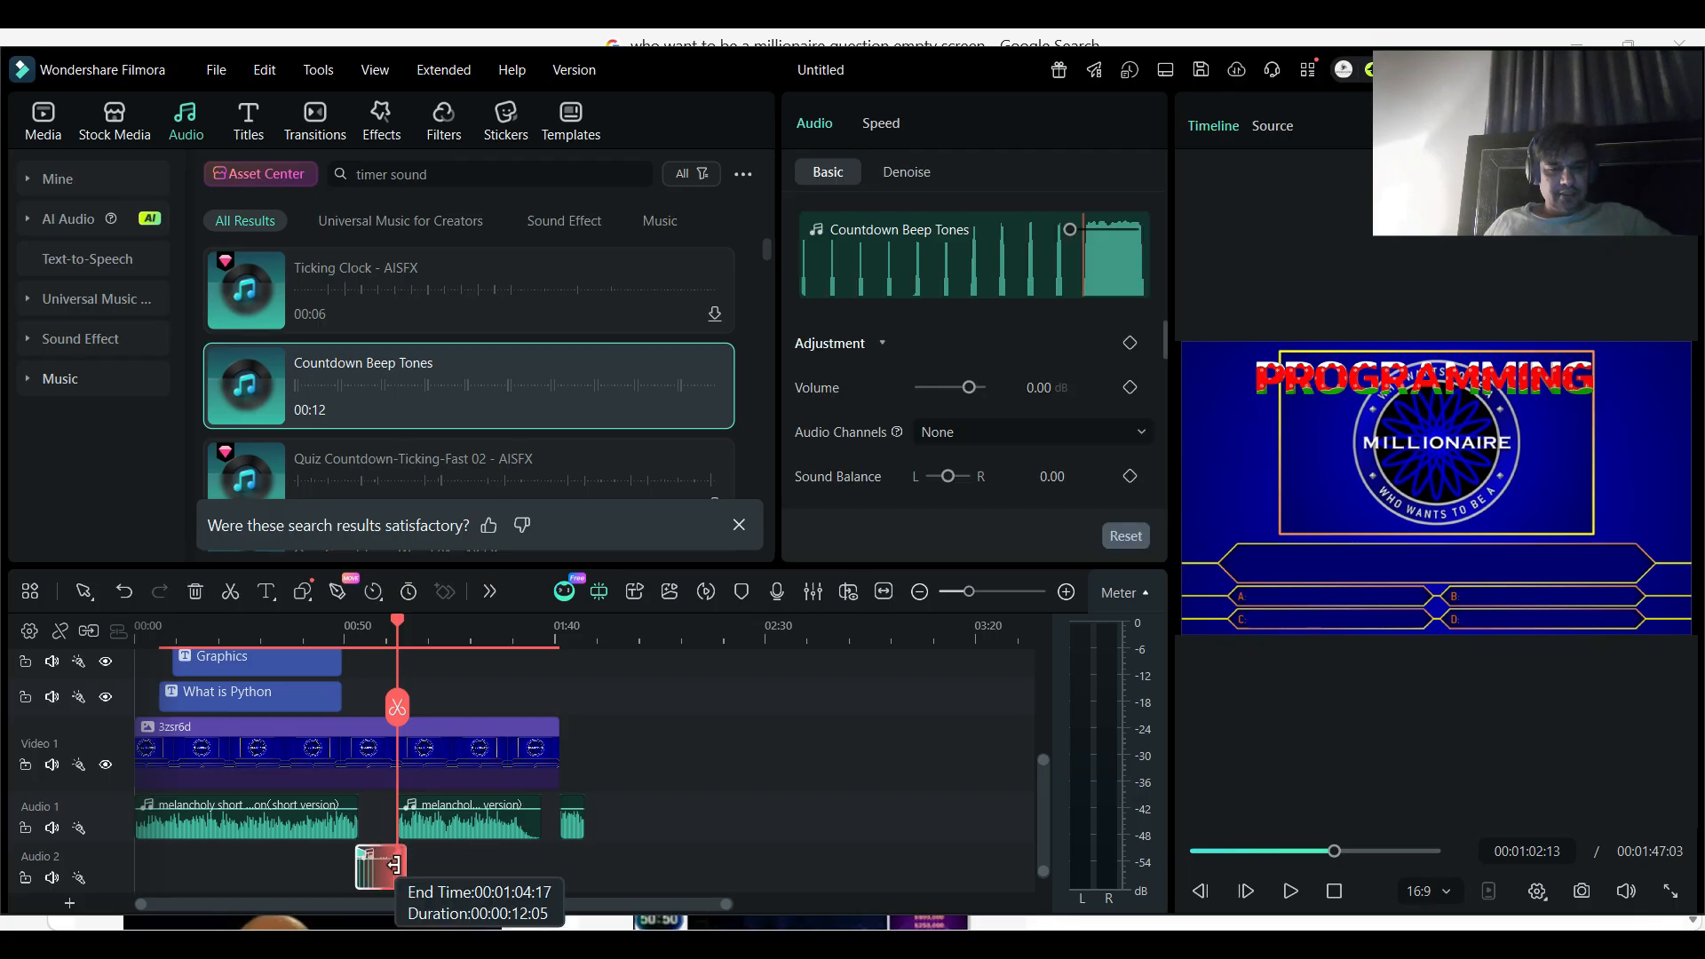
pyautogui.moveTo(396, 864); pyautogui.dragTo(394, 864)
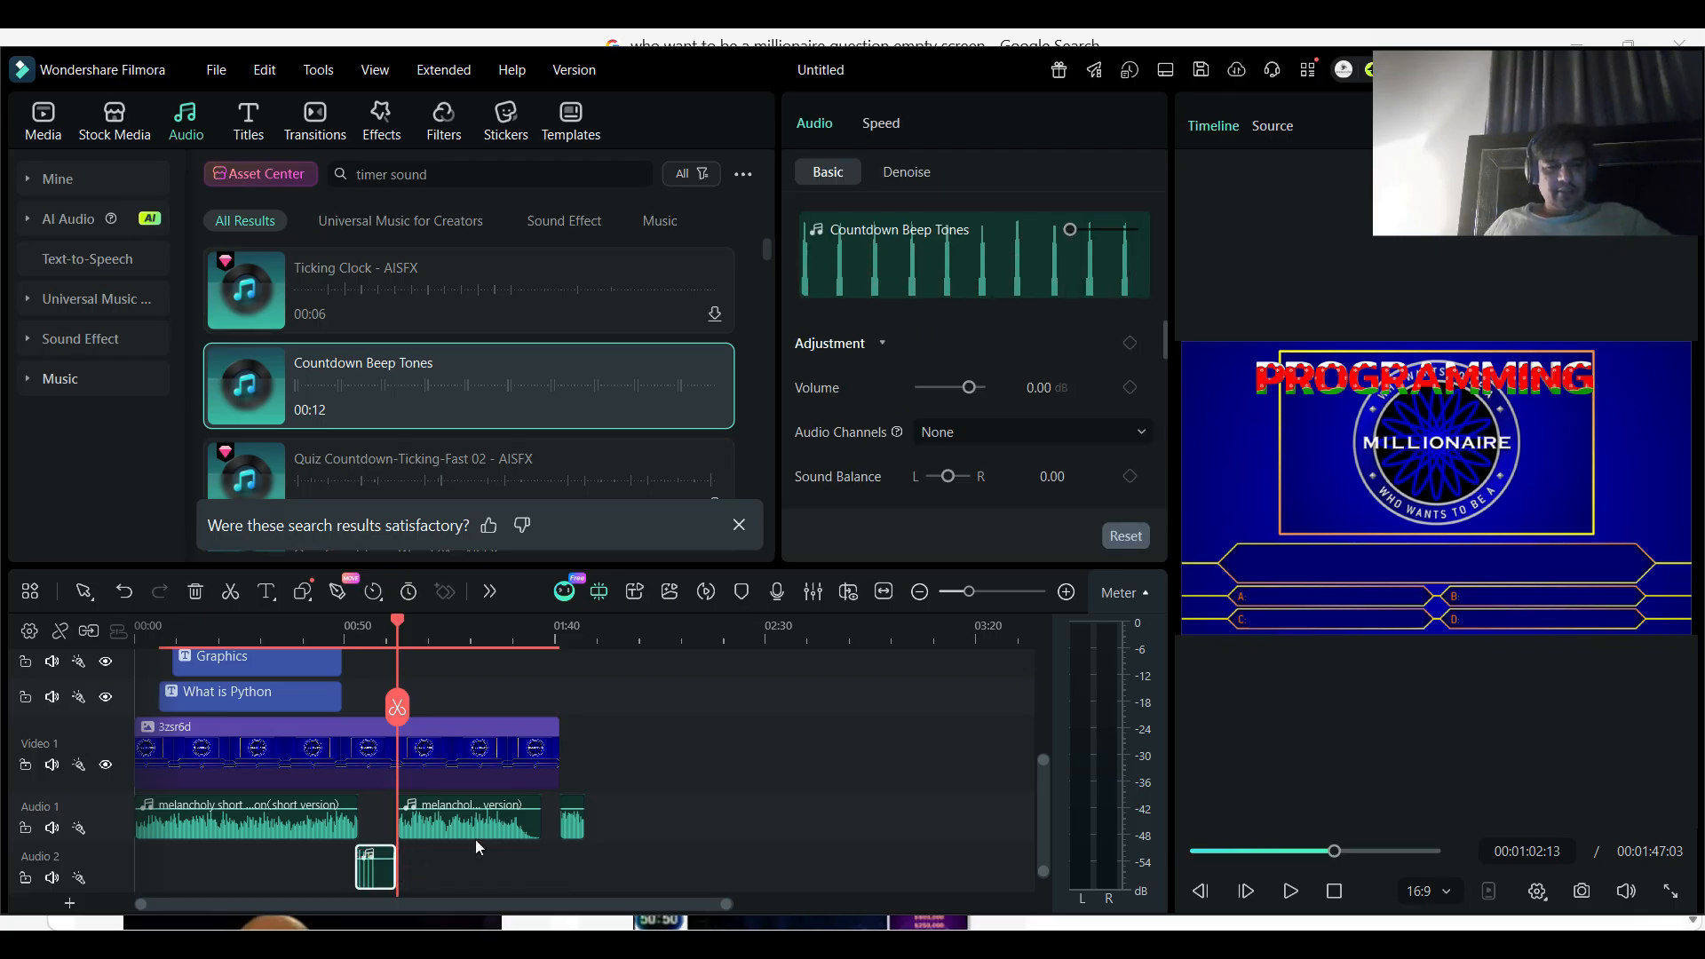
# - Delete the music segment after the countdown and move the Crowd Cheer In The Club - AISFX clip to where the countdown ends
pyautogui.scroll(5, 560, 825)
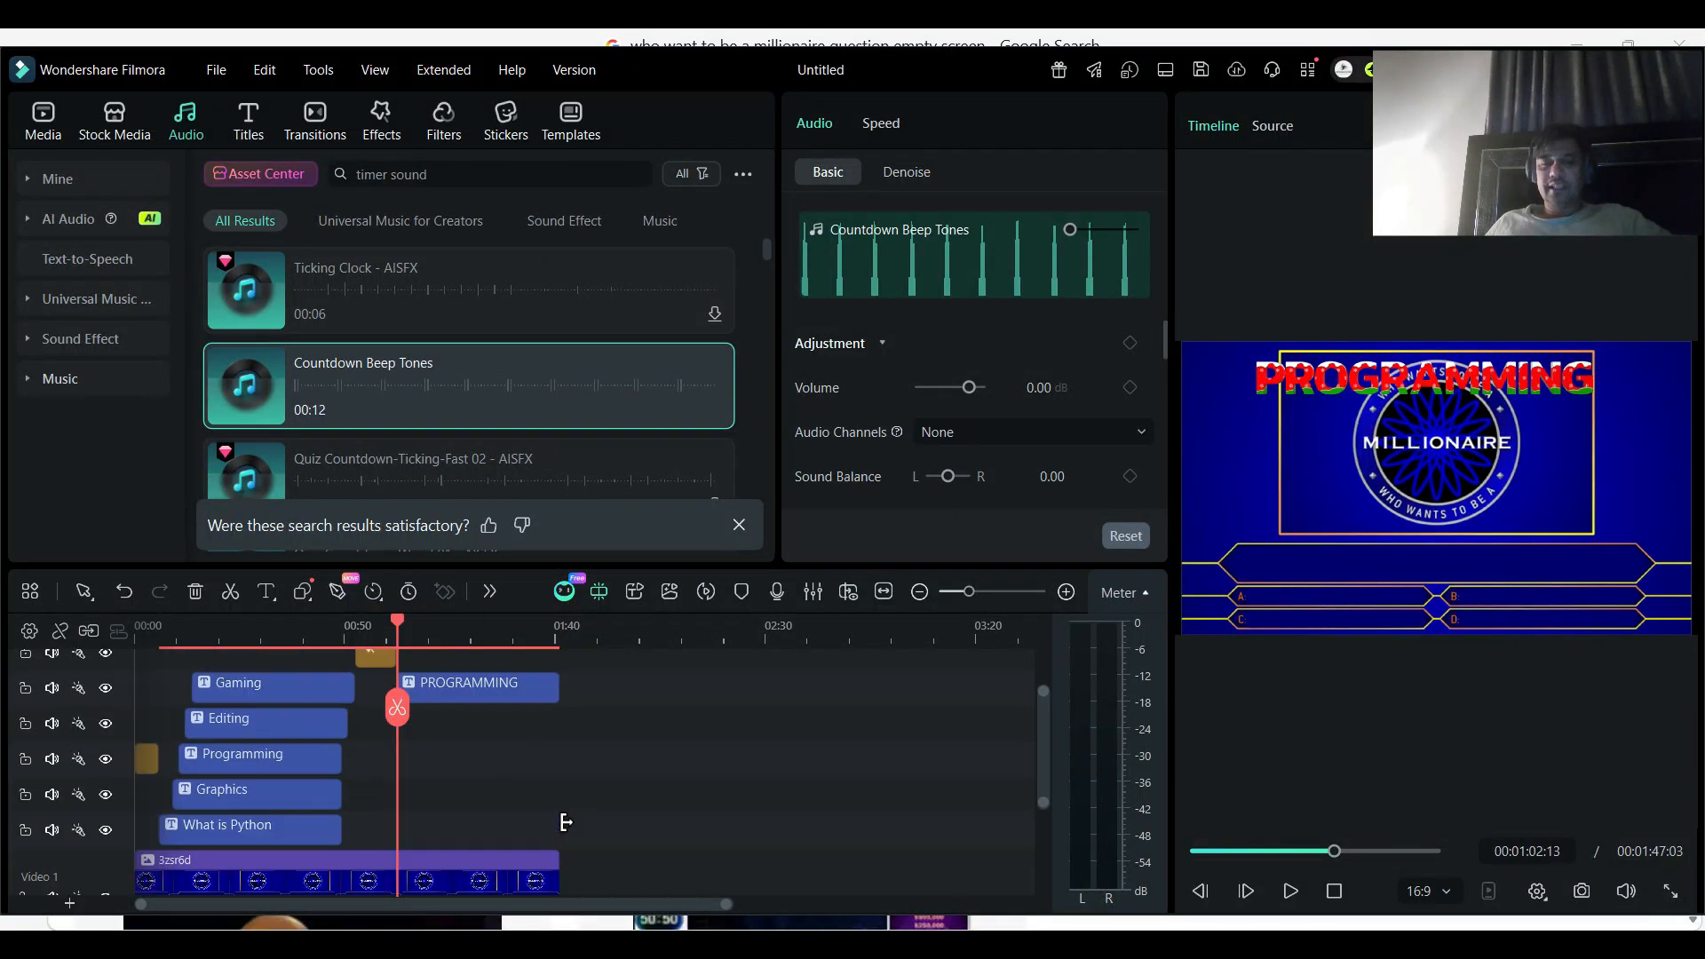
pyautogui.scroll(-3, 566, 822)
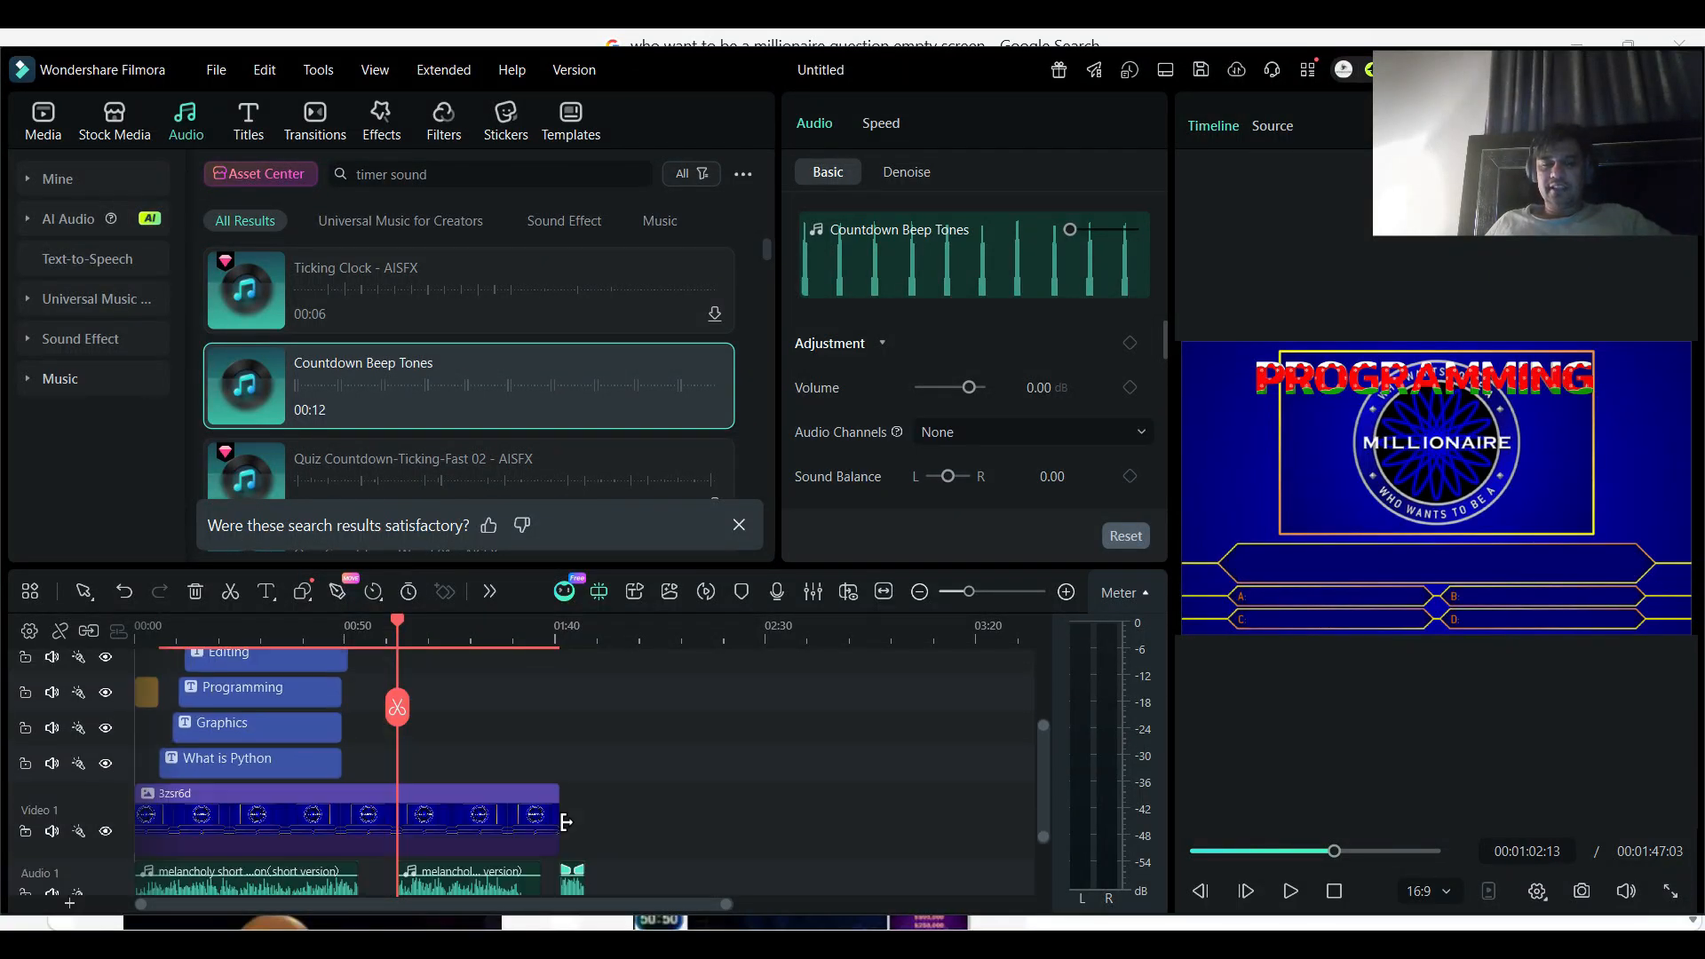
pyautogui.scroll(-2, 566, 822)
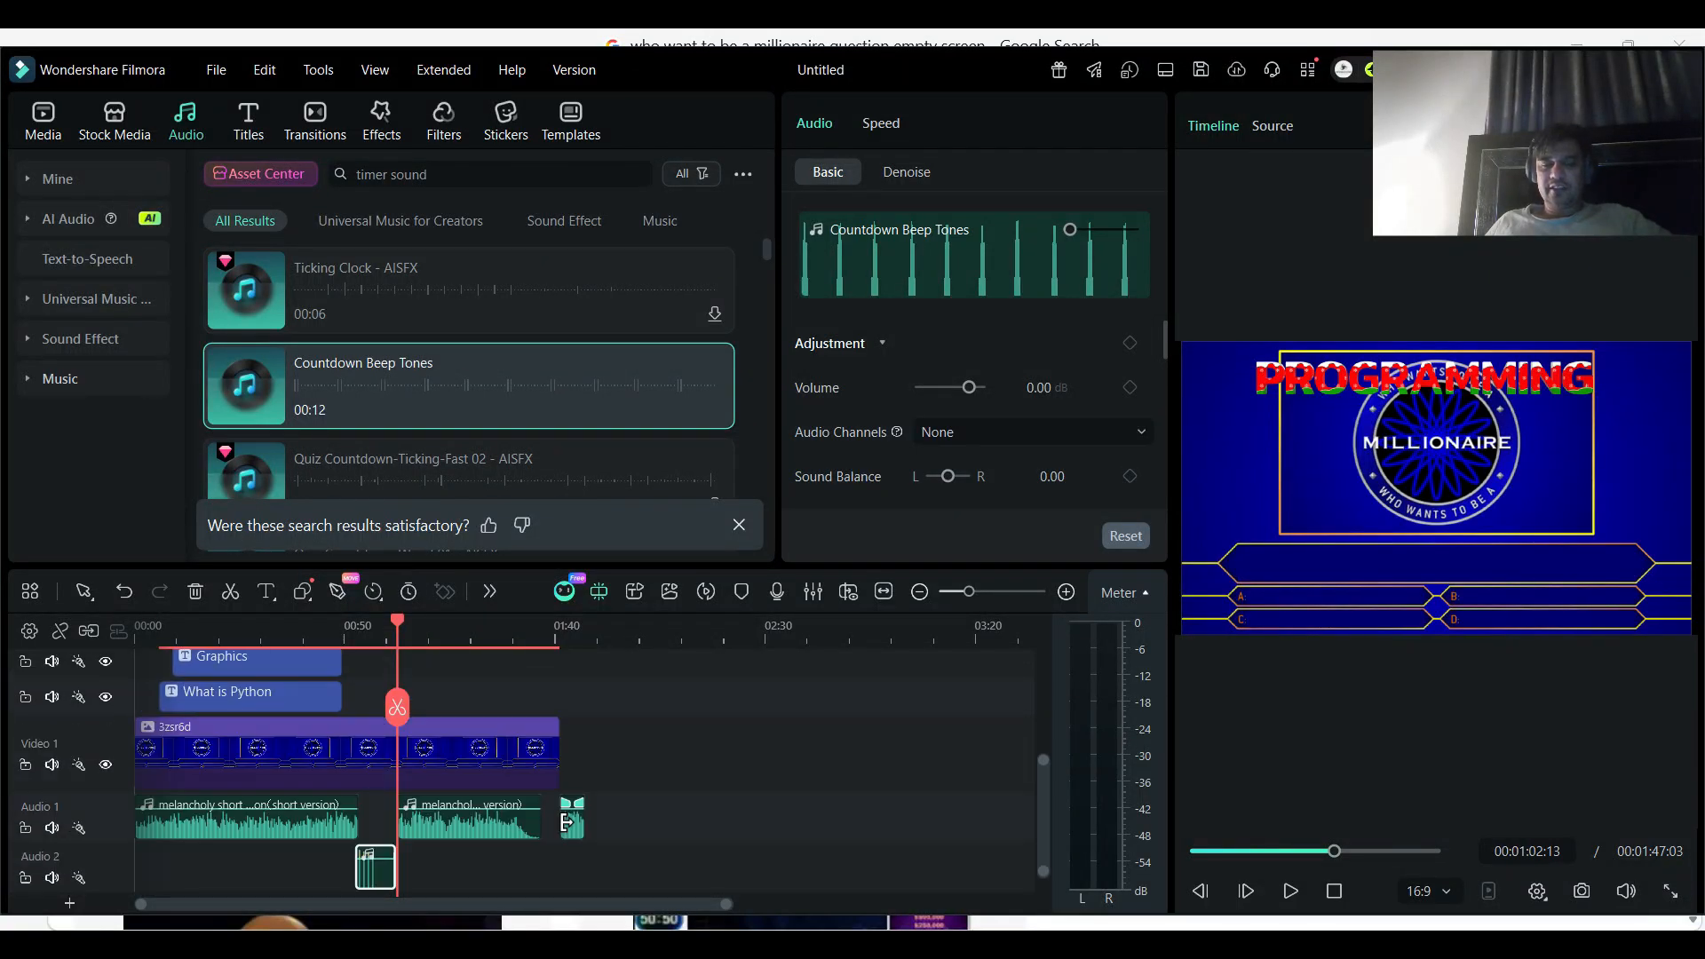
pyautogui.click(523, 620)
pyautogui.moveTo(540, 623); pyautogui.dragTo(497, 624)
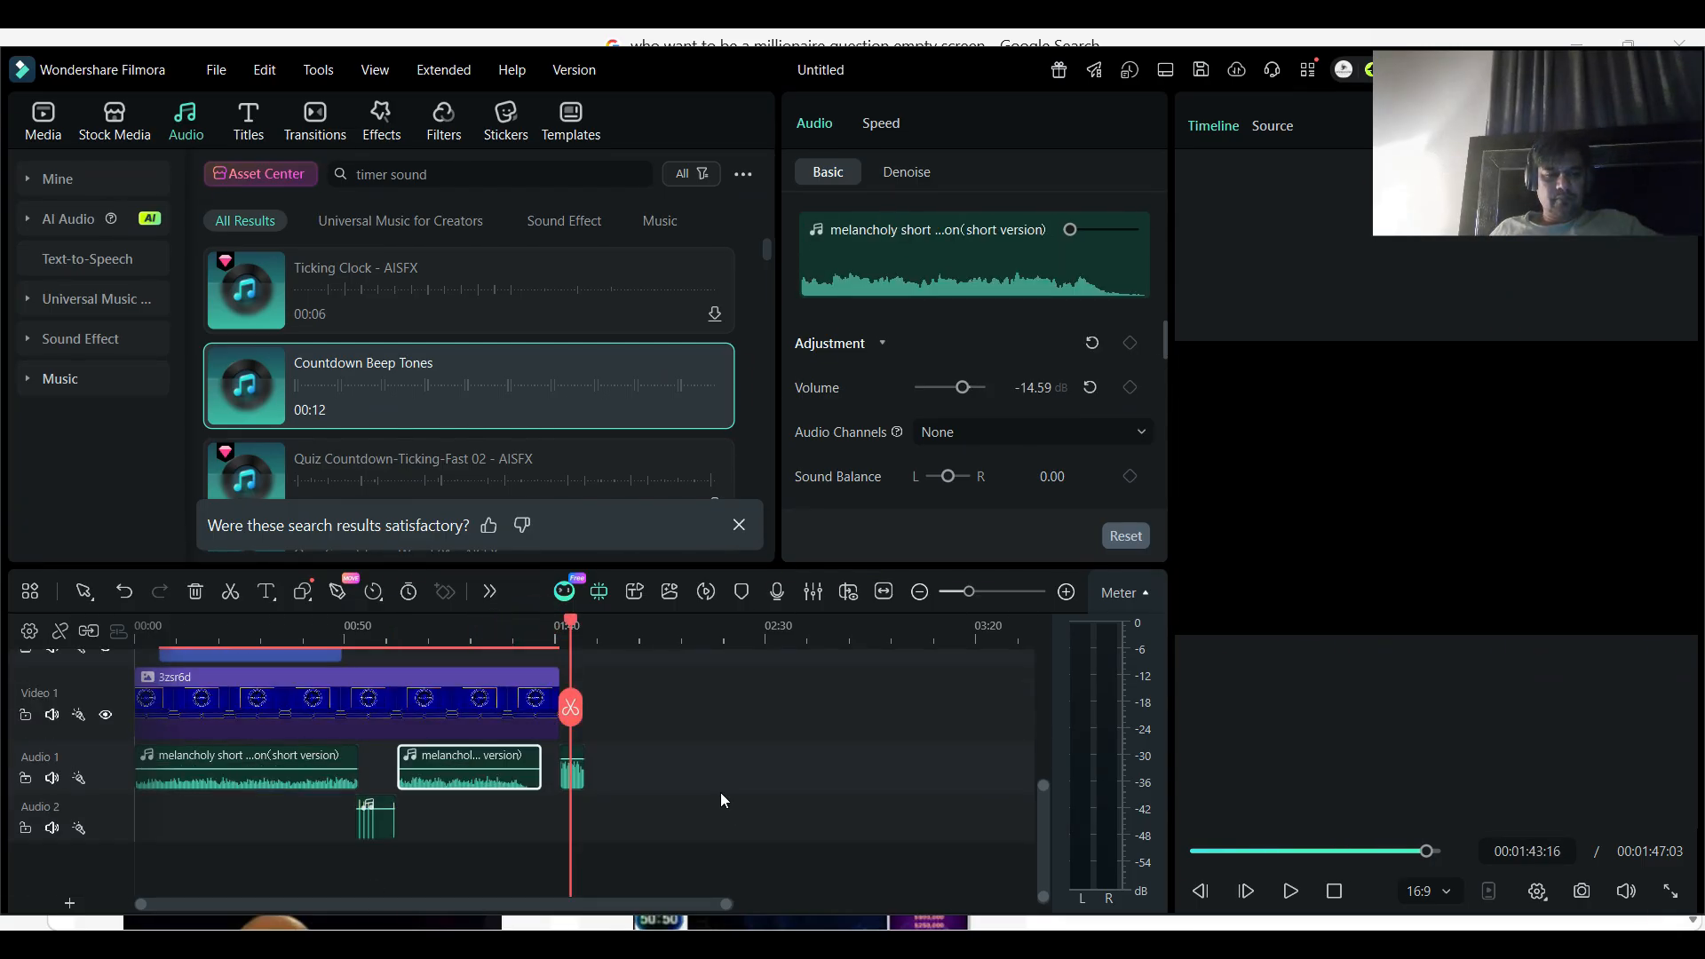
pyautogui.click(484, 783)
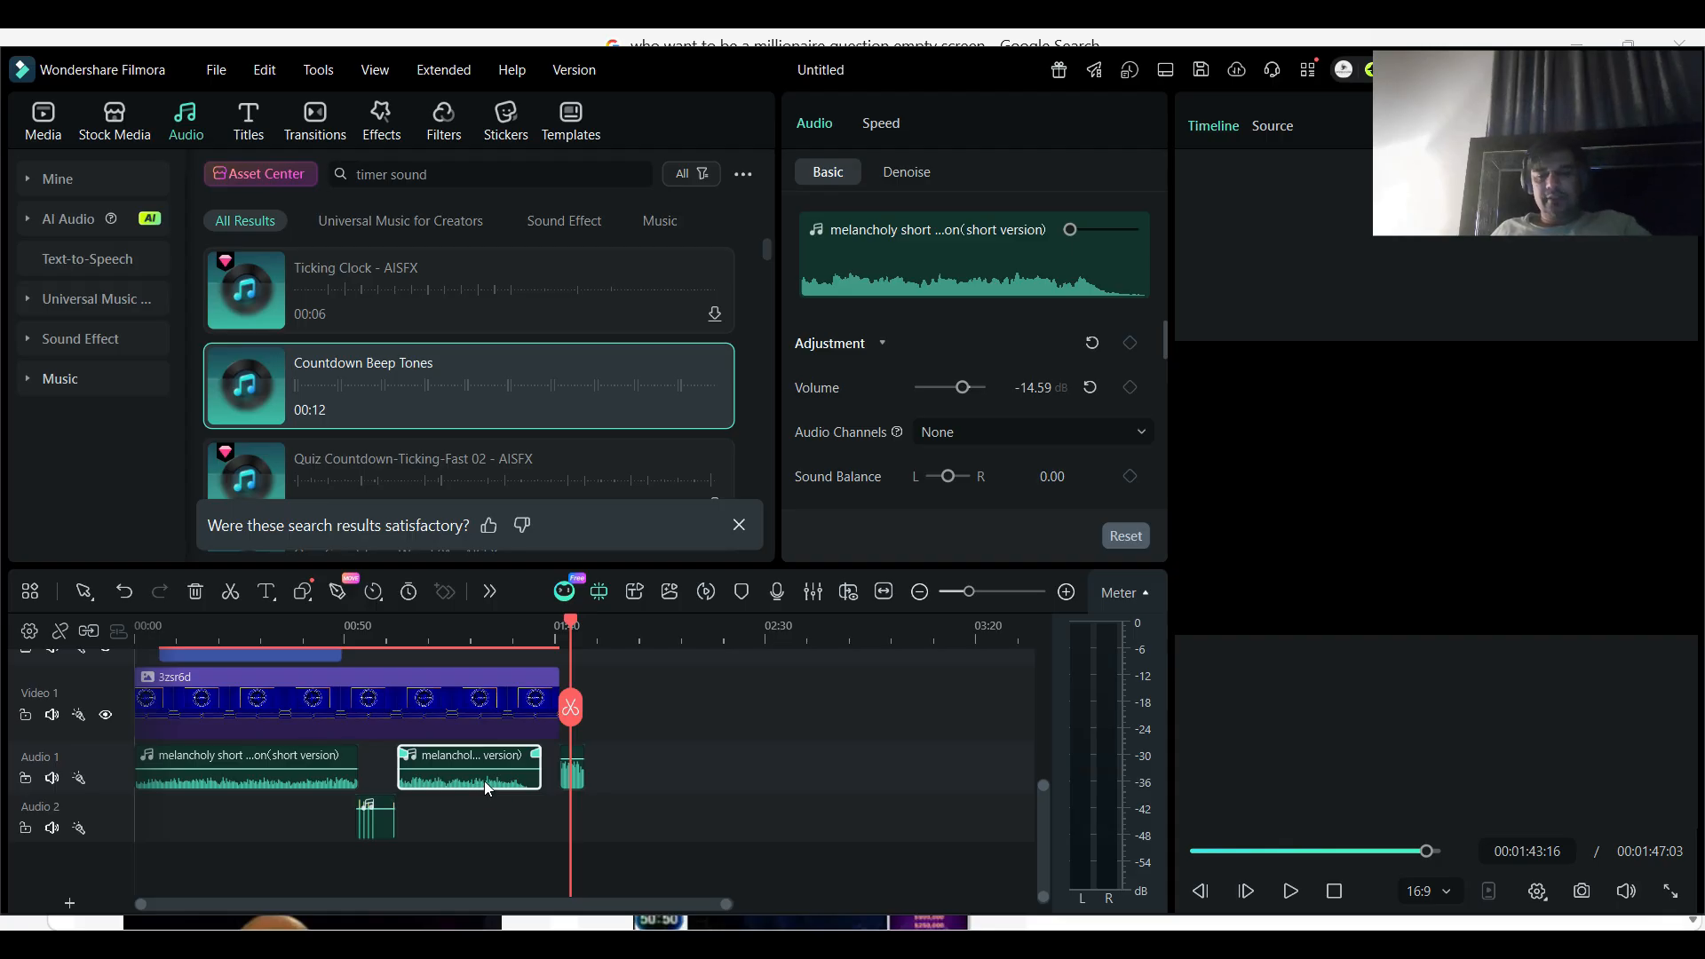
pyautogui.press('Delete')
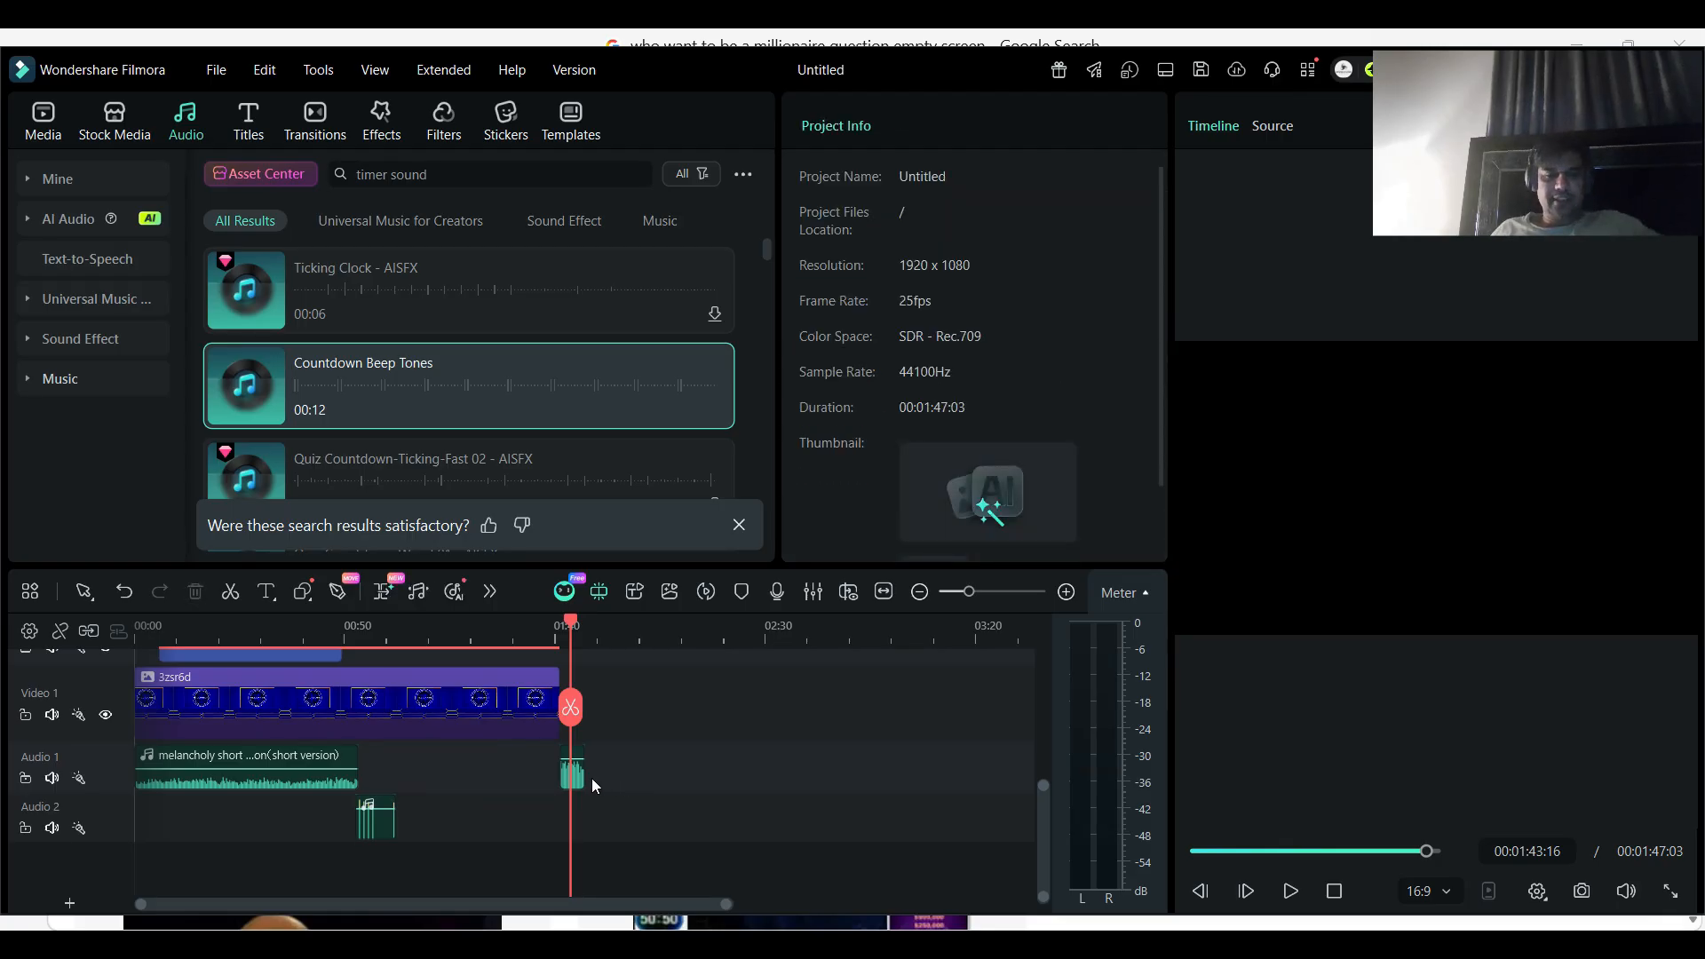
pyautogui.moveTo(577, 785); pyautogui.dragTo(442, 803)
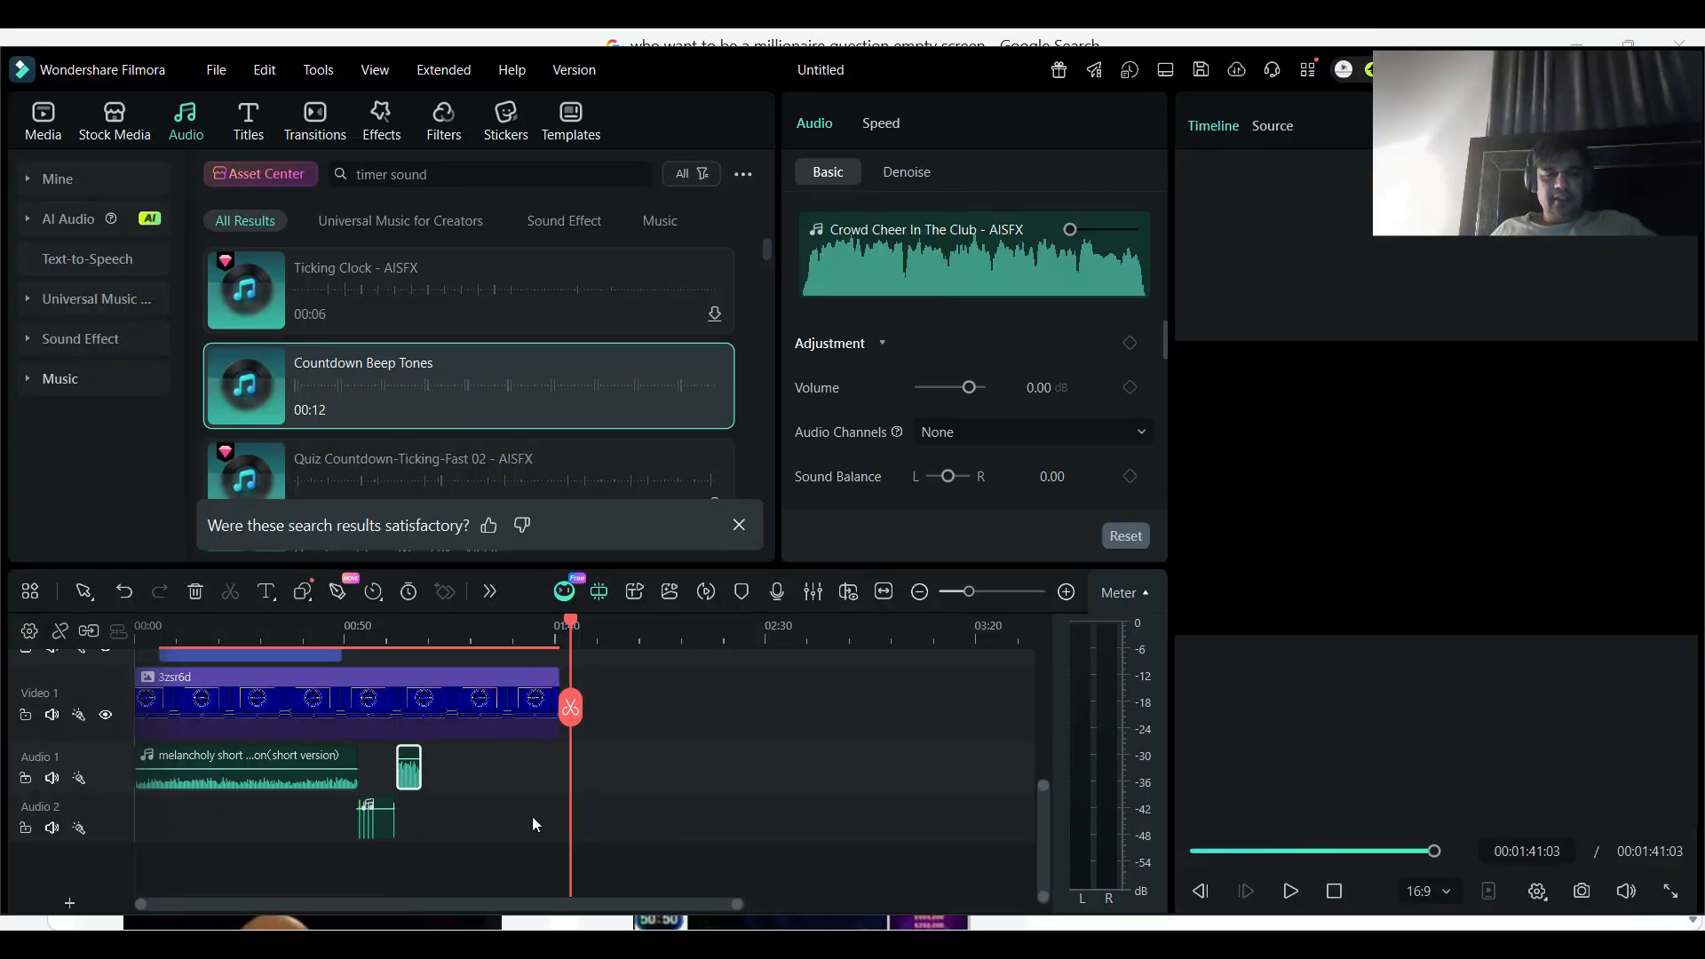
# - Show the preview full screen and return playback to the beginning of the video
pyautogui.click(1671, 892)
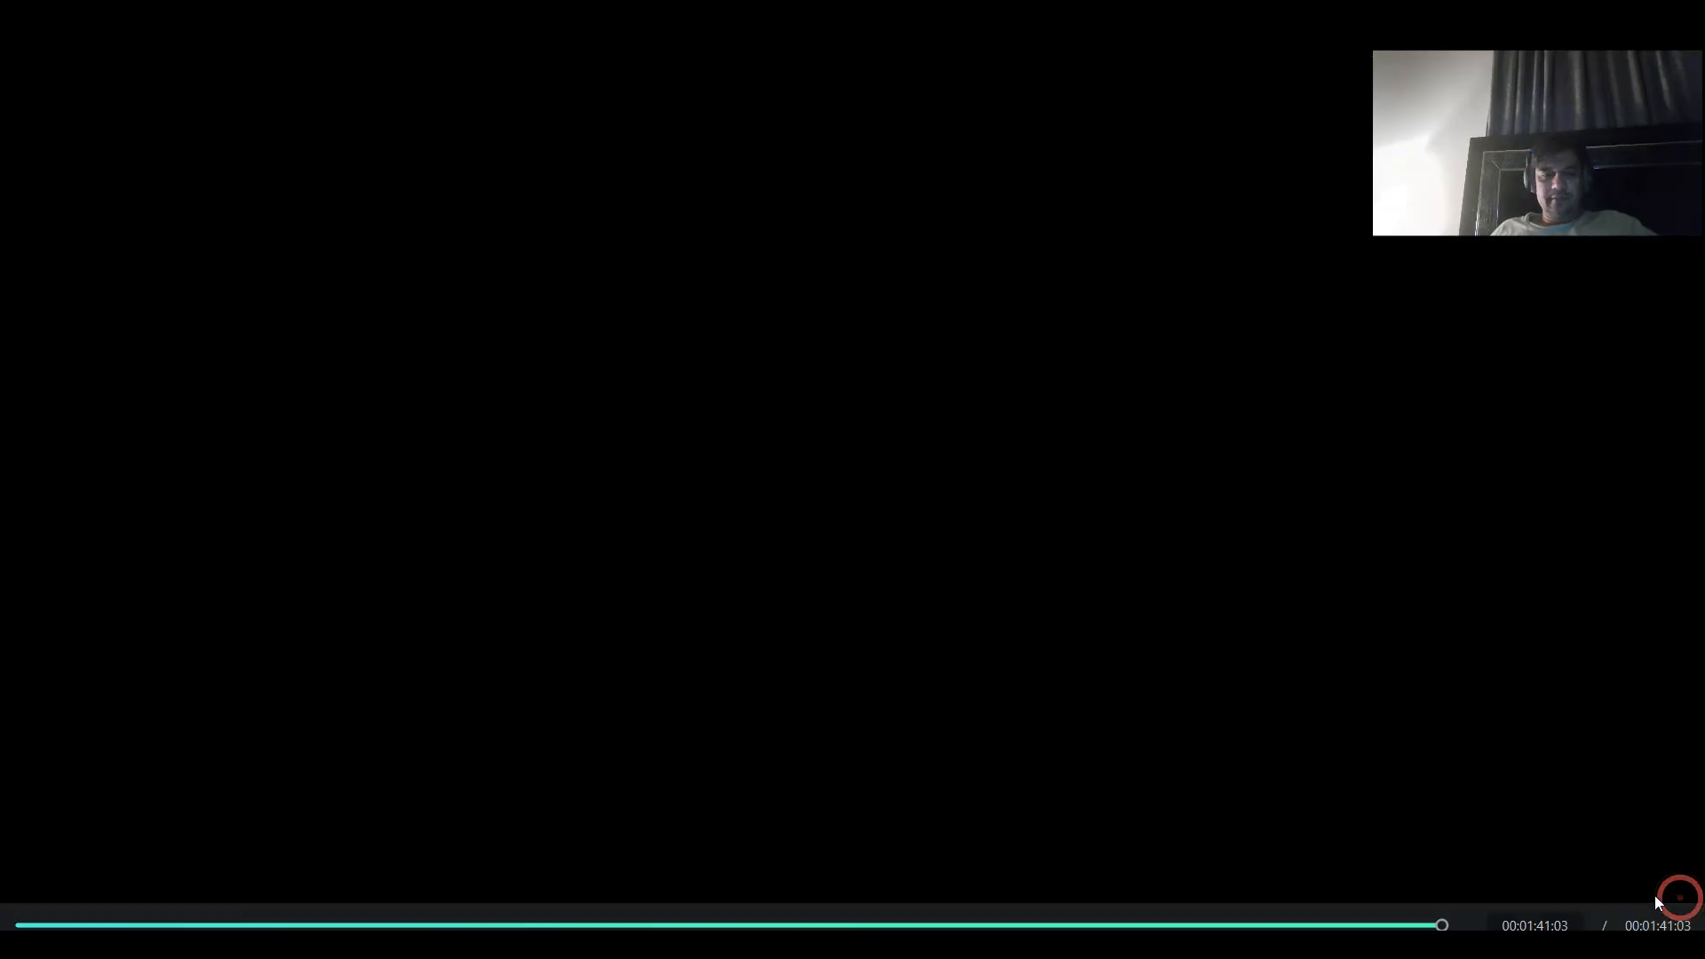
pyautogui.click(22, 926)
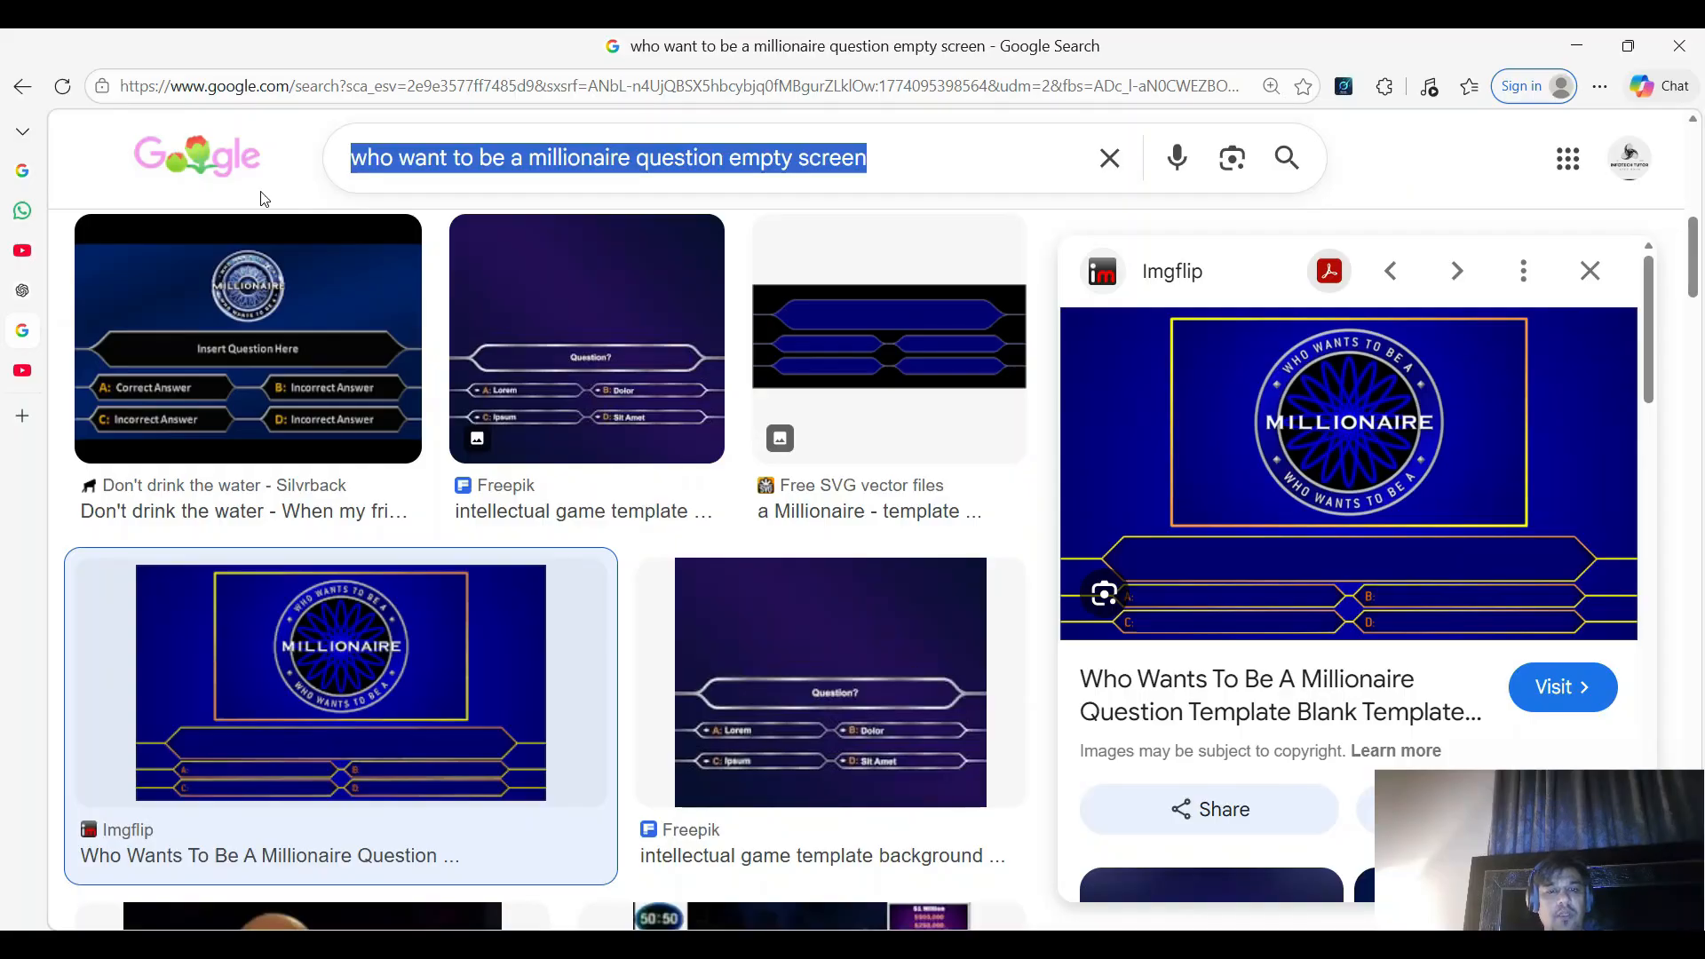
pyautogui.hotkey('alt', 'Tab')
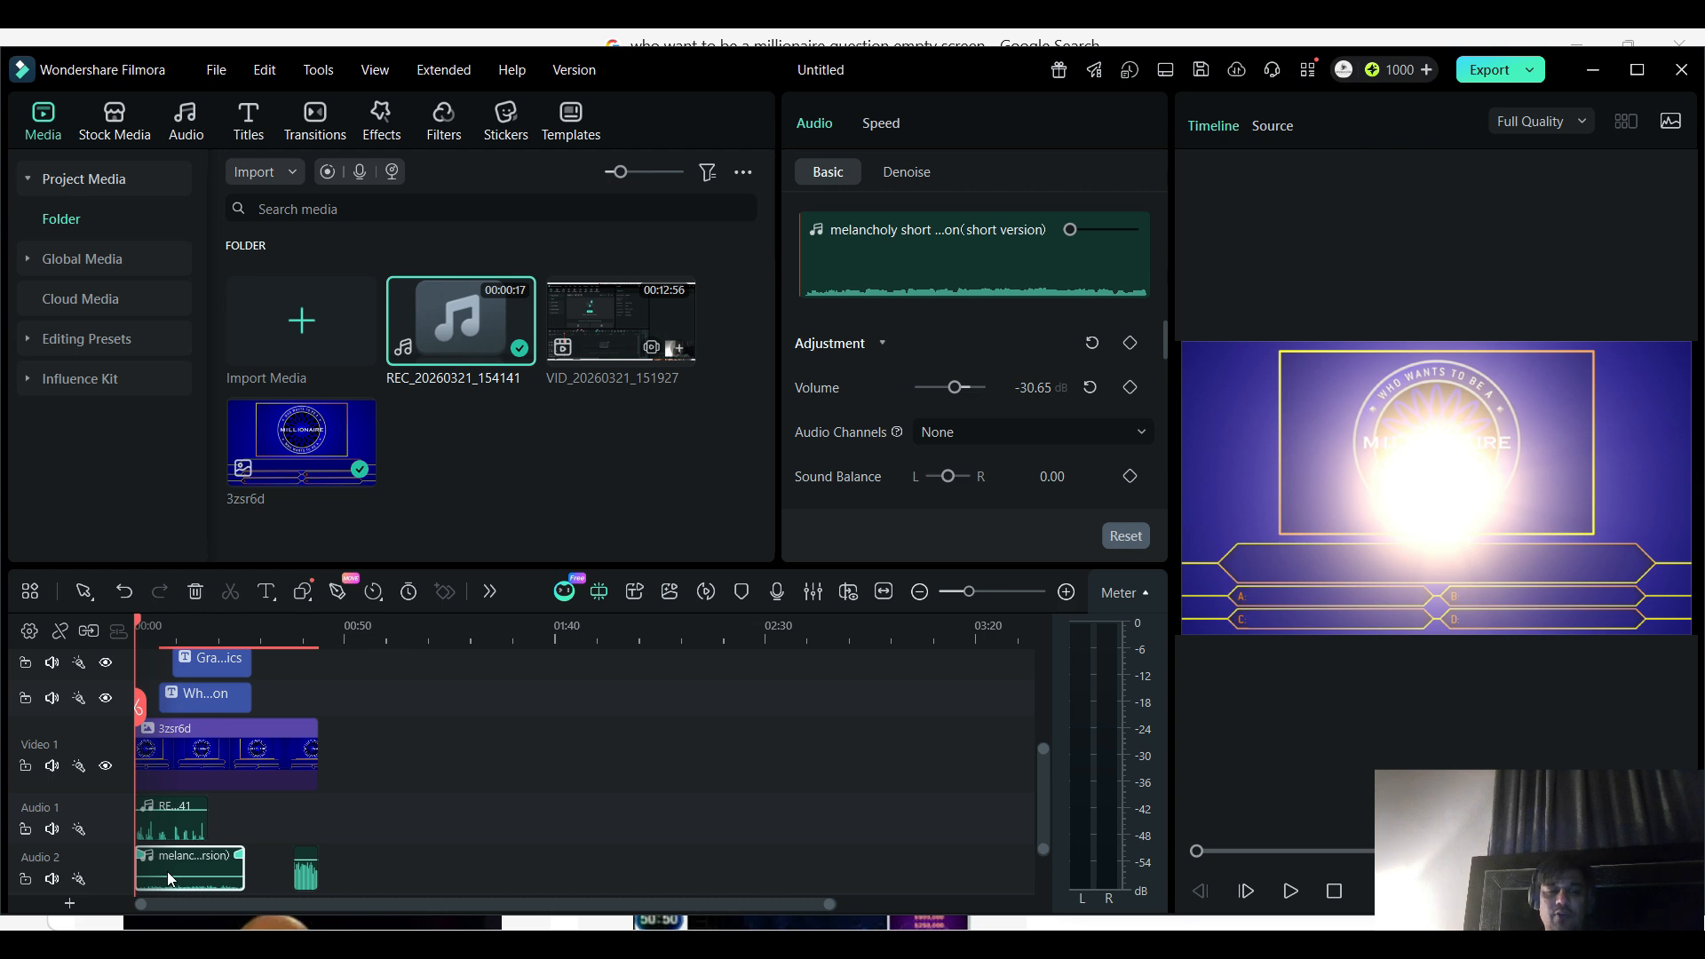
# - Select the REC_20260321_154141 recording on Audio 1 and play the finished quiz video full screen from start to end
pyautogui.click(182, 830)
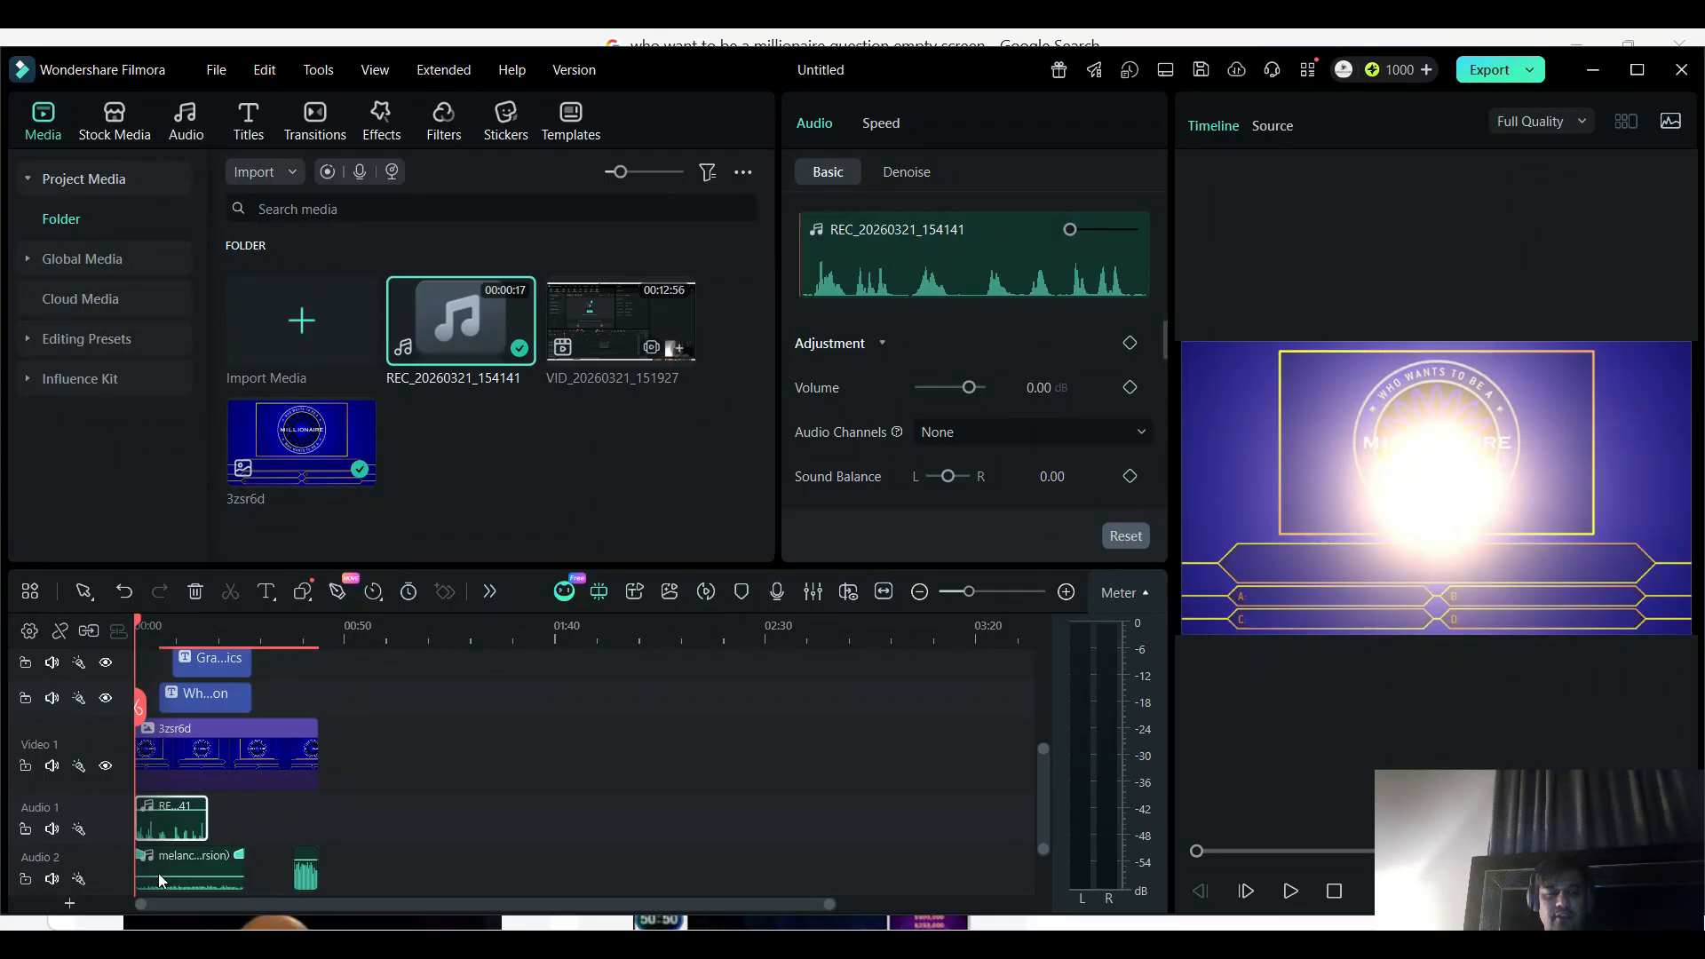
pyautogui.moveTo(1609, 887); pyautogui.dragTo(1621, 87)
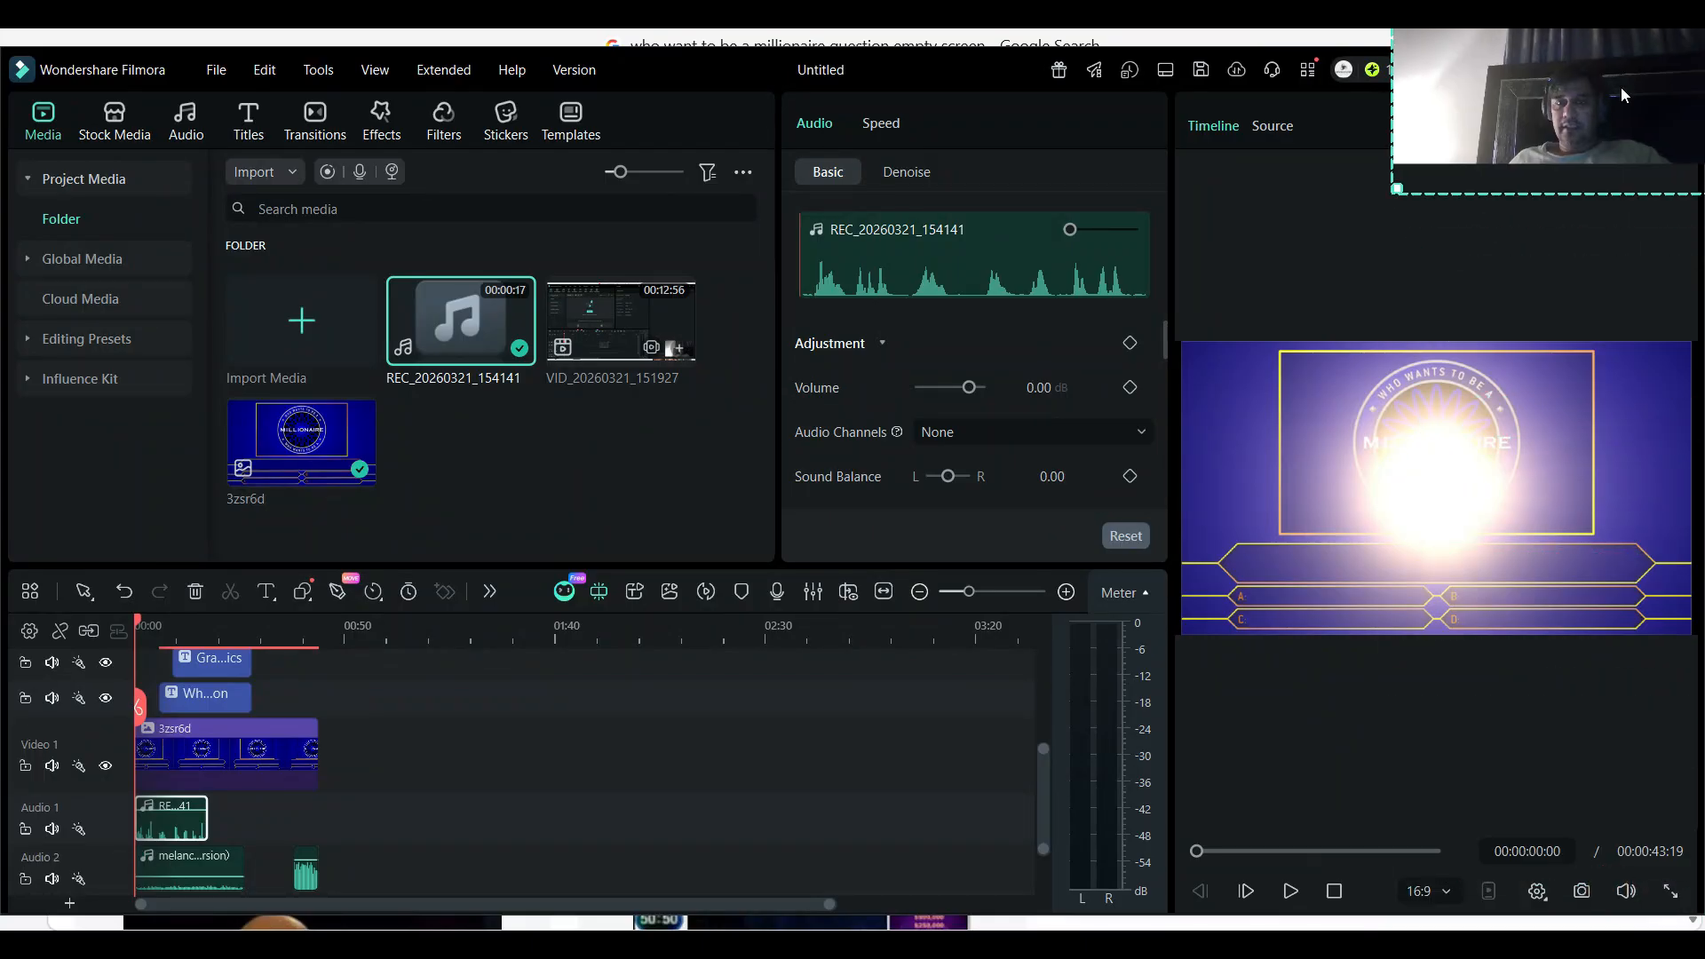
pyautogui.click(1674, 894)
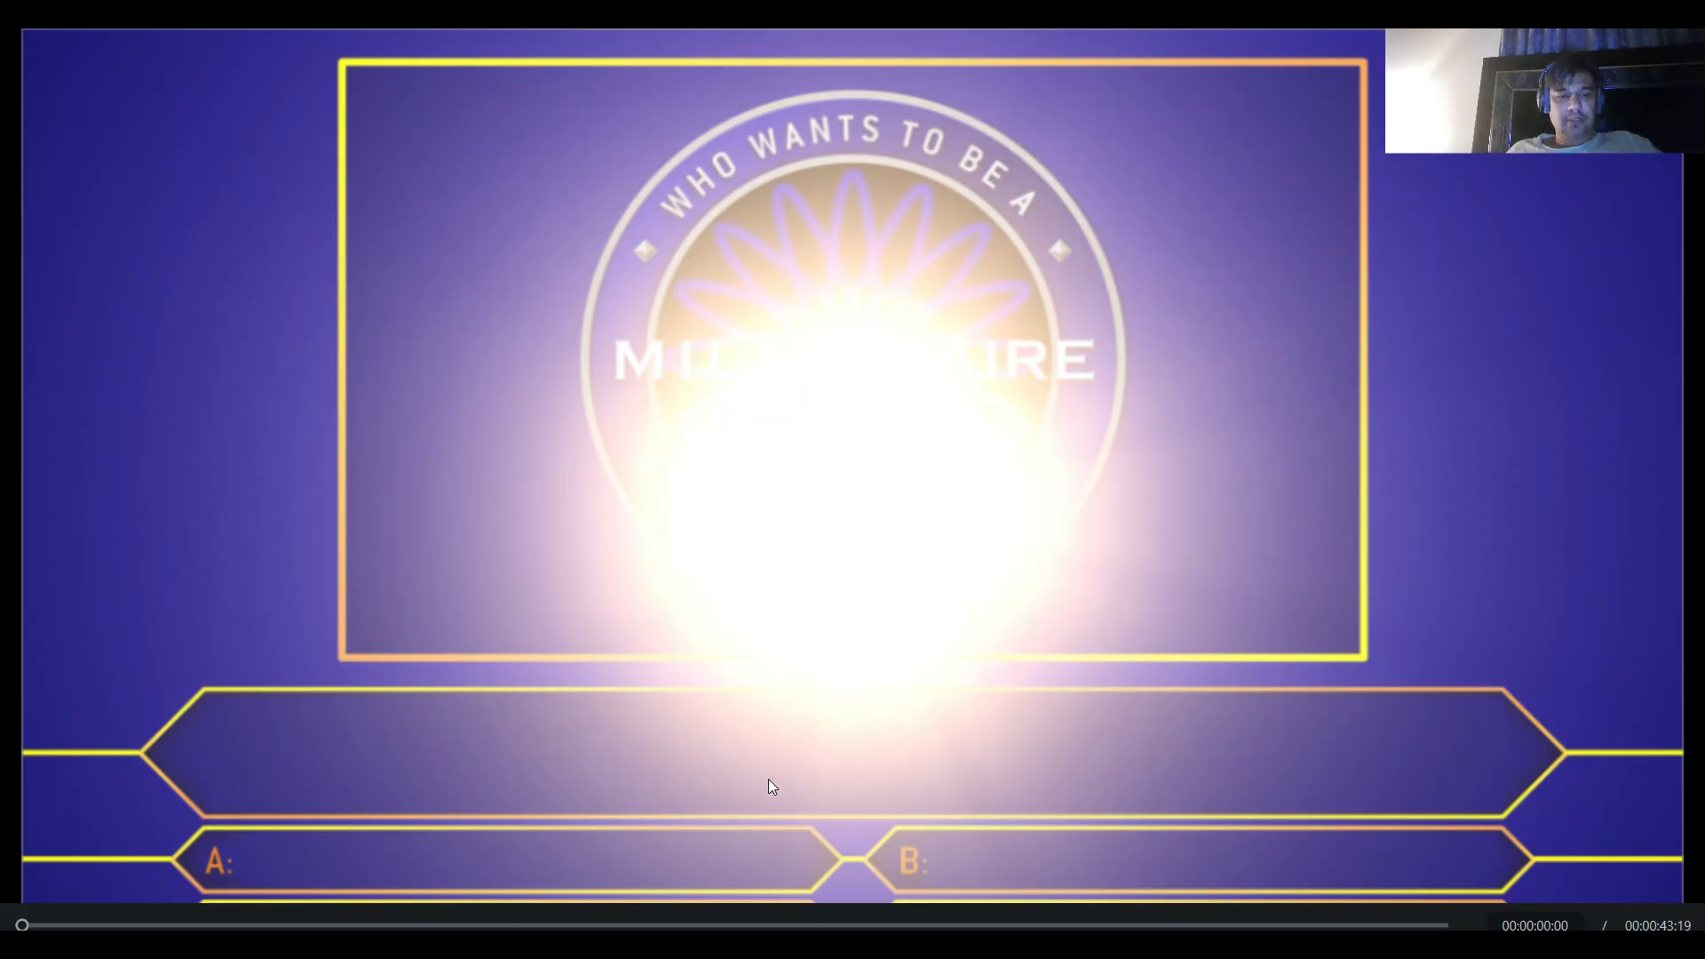
pyautogui.press('space')
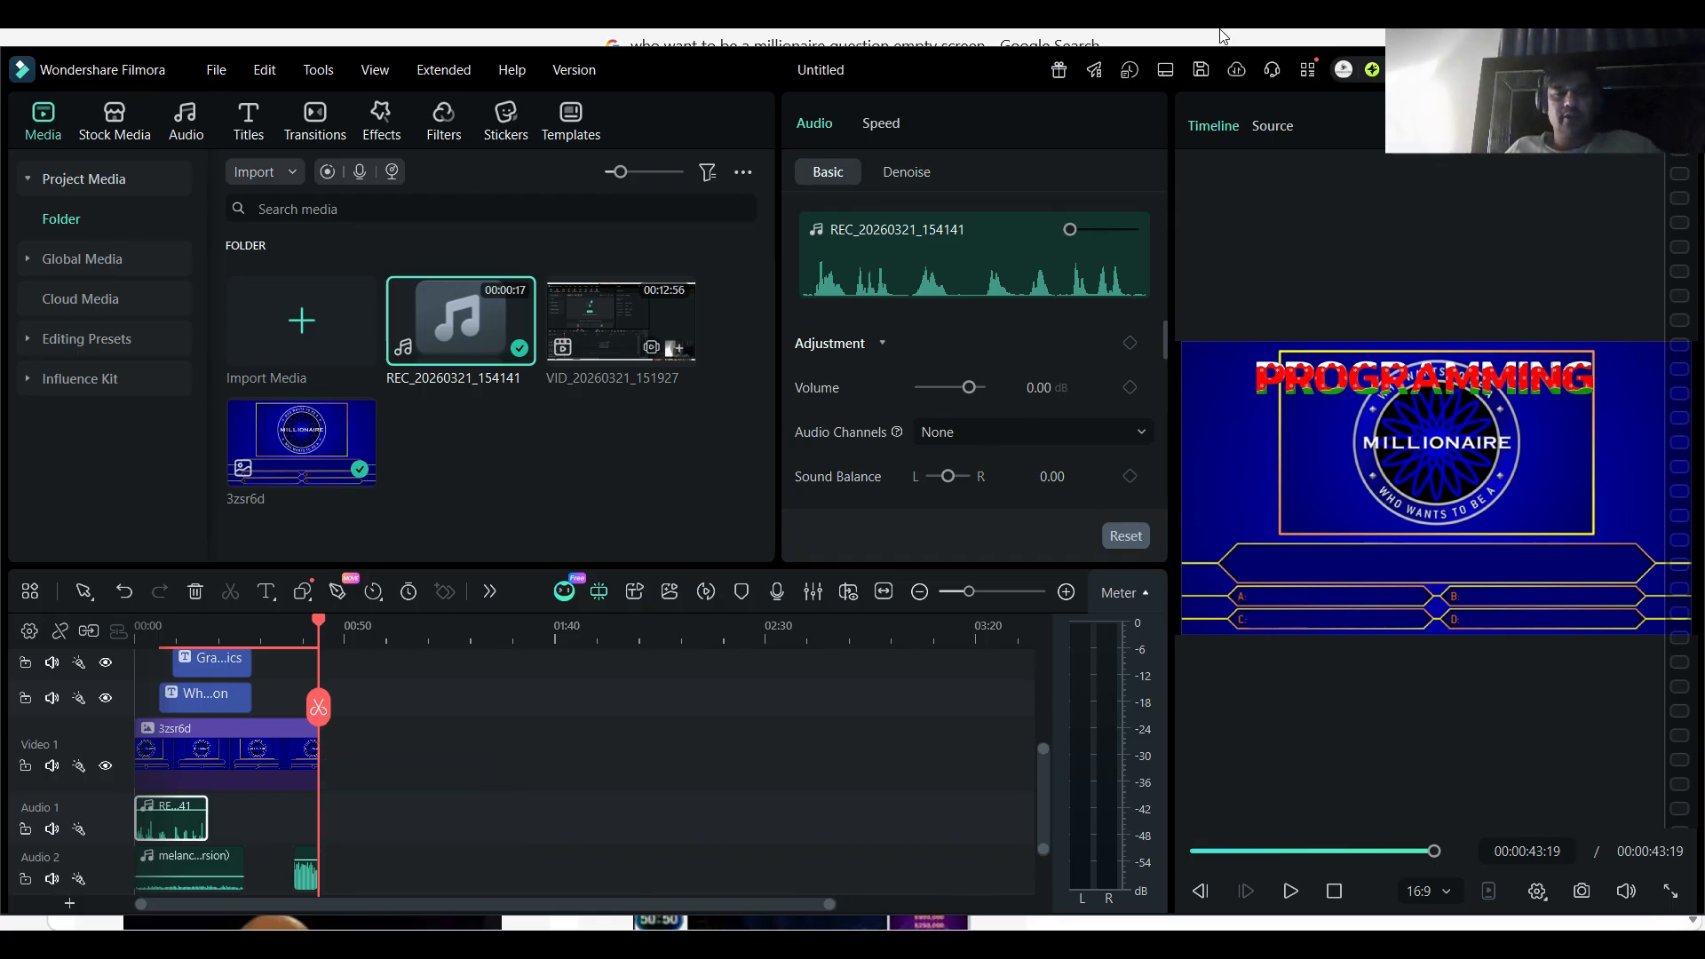
pyautogui.click(1515, 71)
pyautogui.moveTo(1558, 81); pyautogui.dragTo(1554, 176)
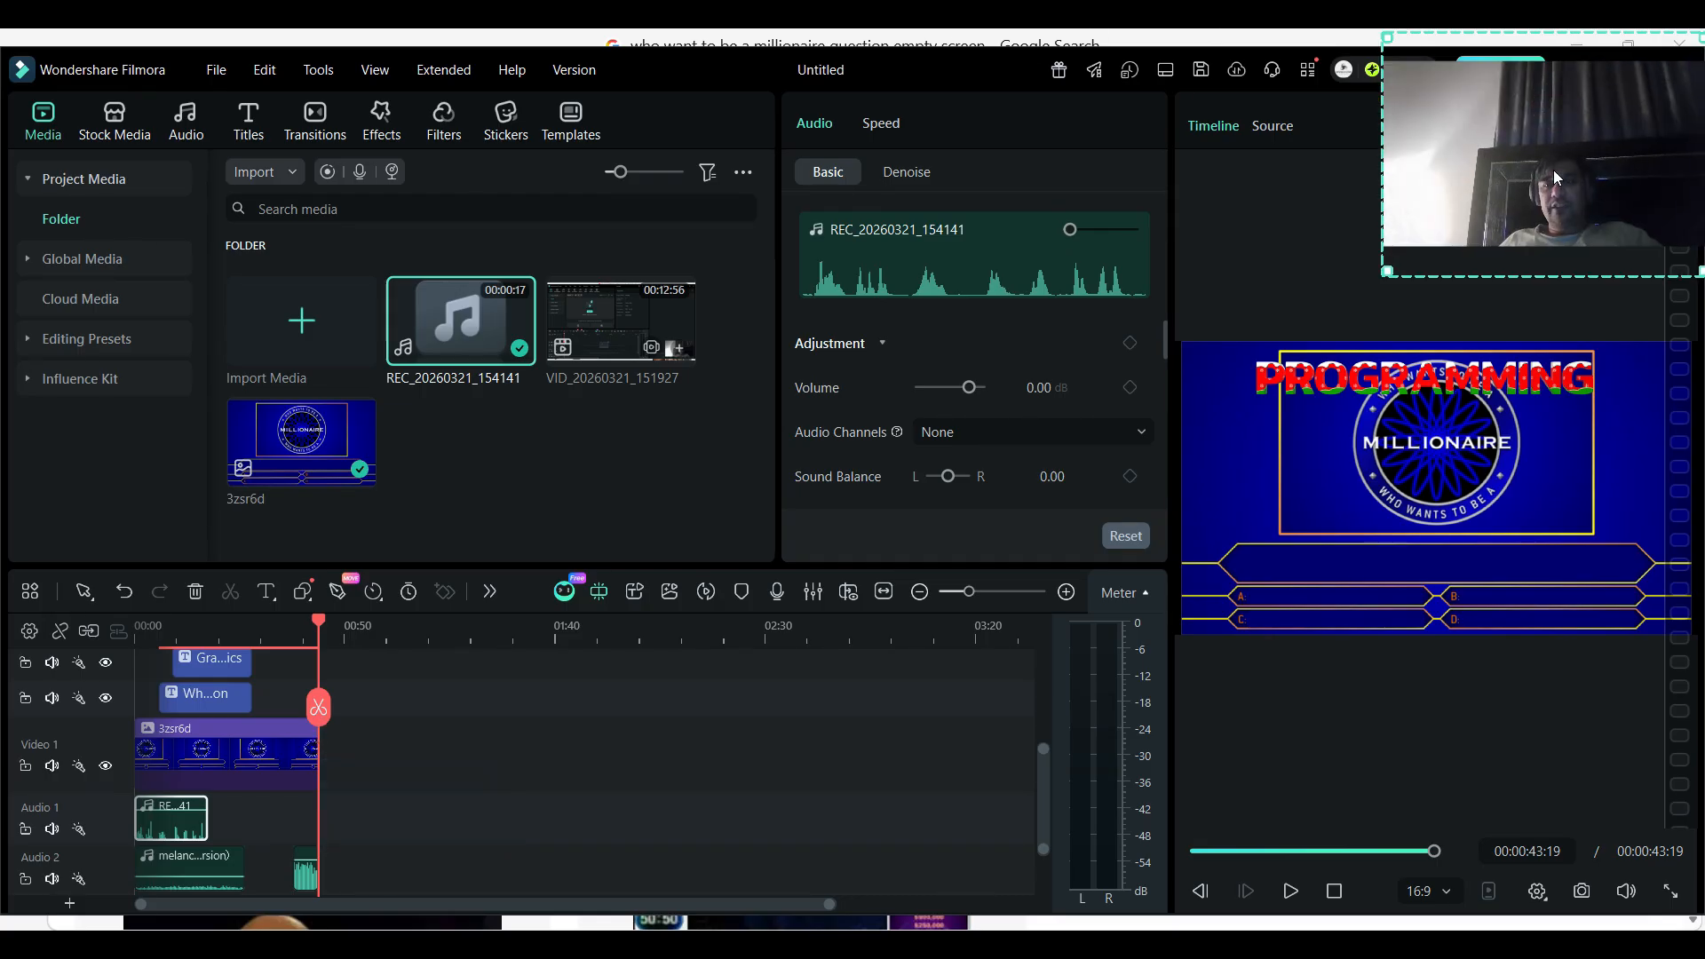